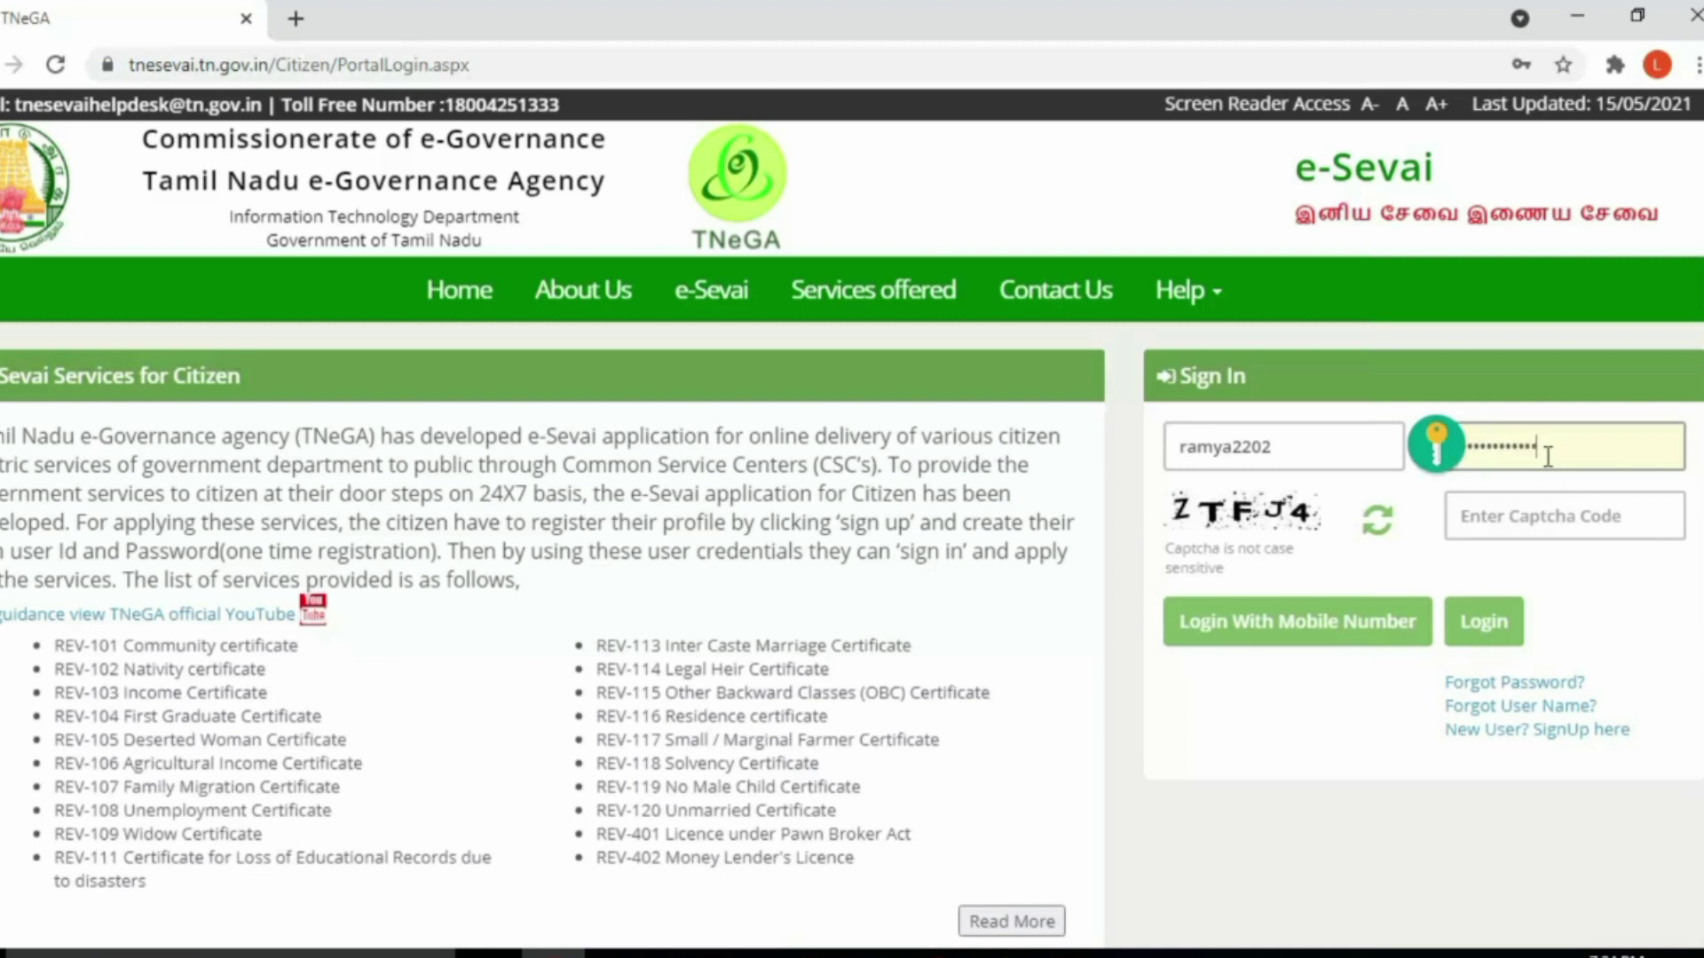
Step: Enter the captcha code and log in to the TNeGA e-Sevai citizen portal
click(1541, 518)
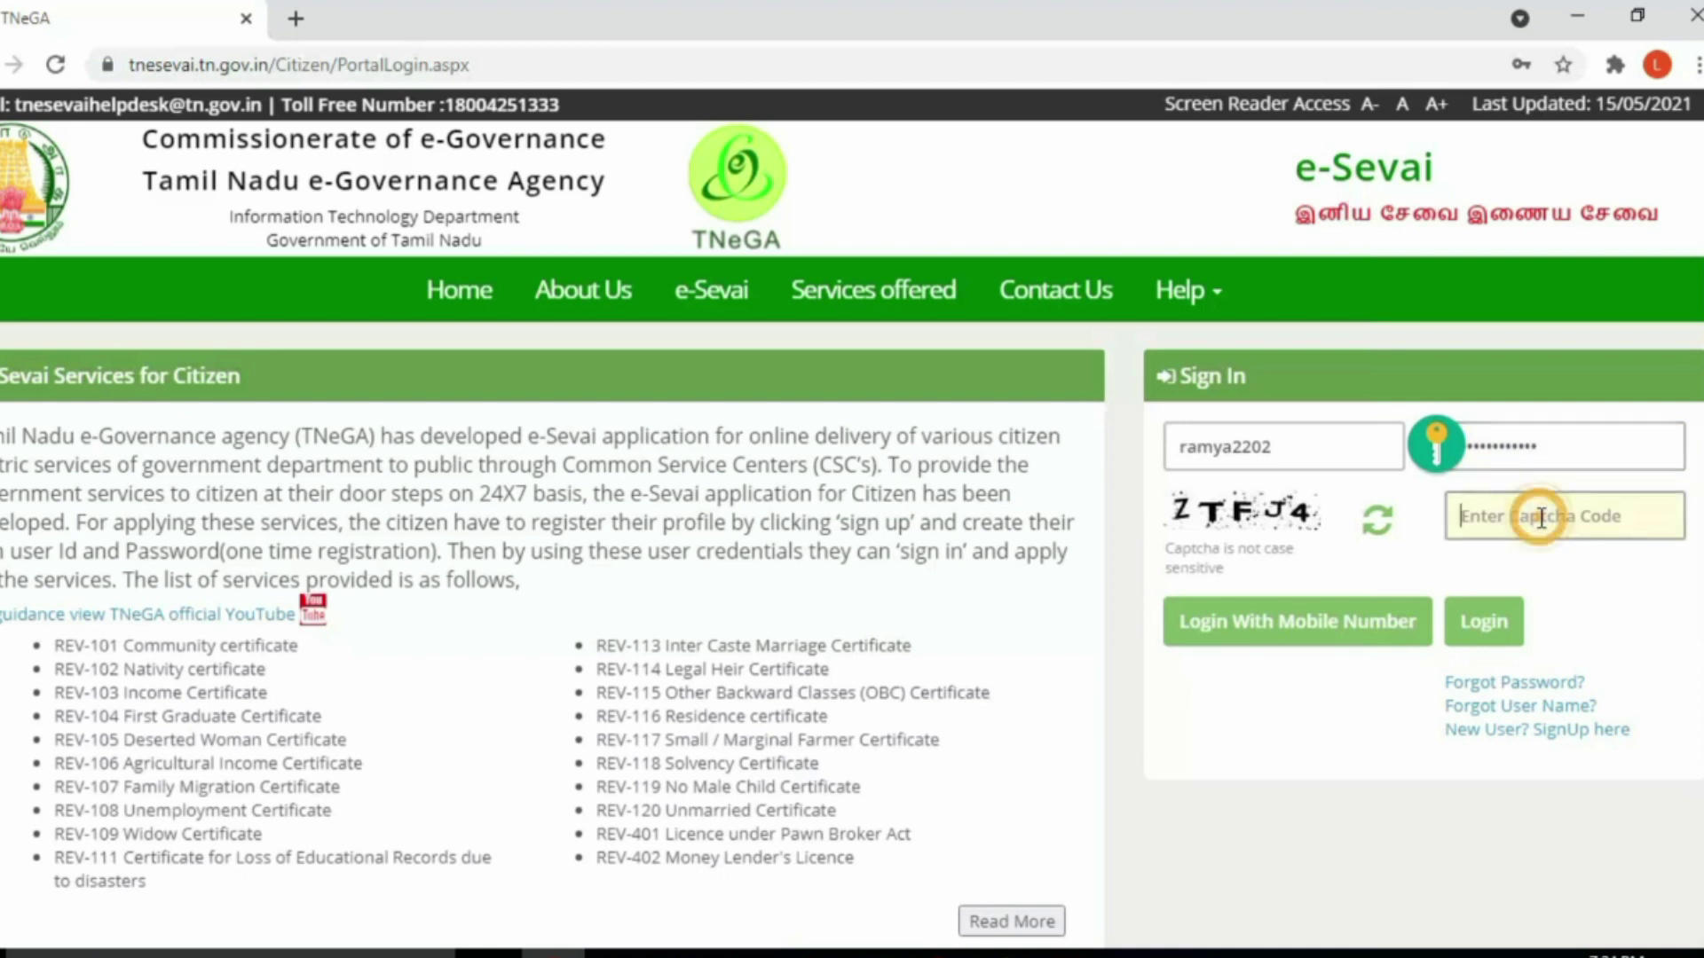
text(z)
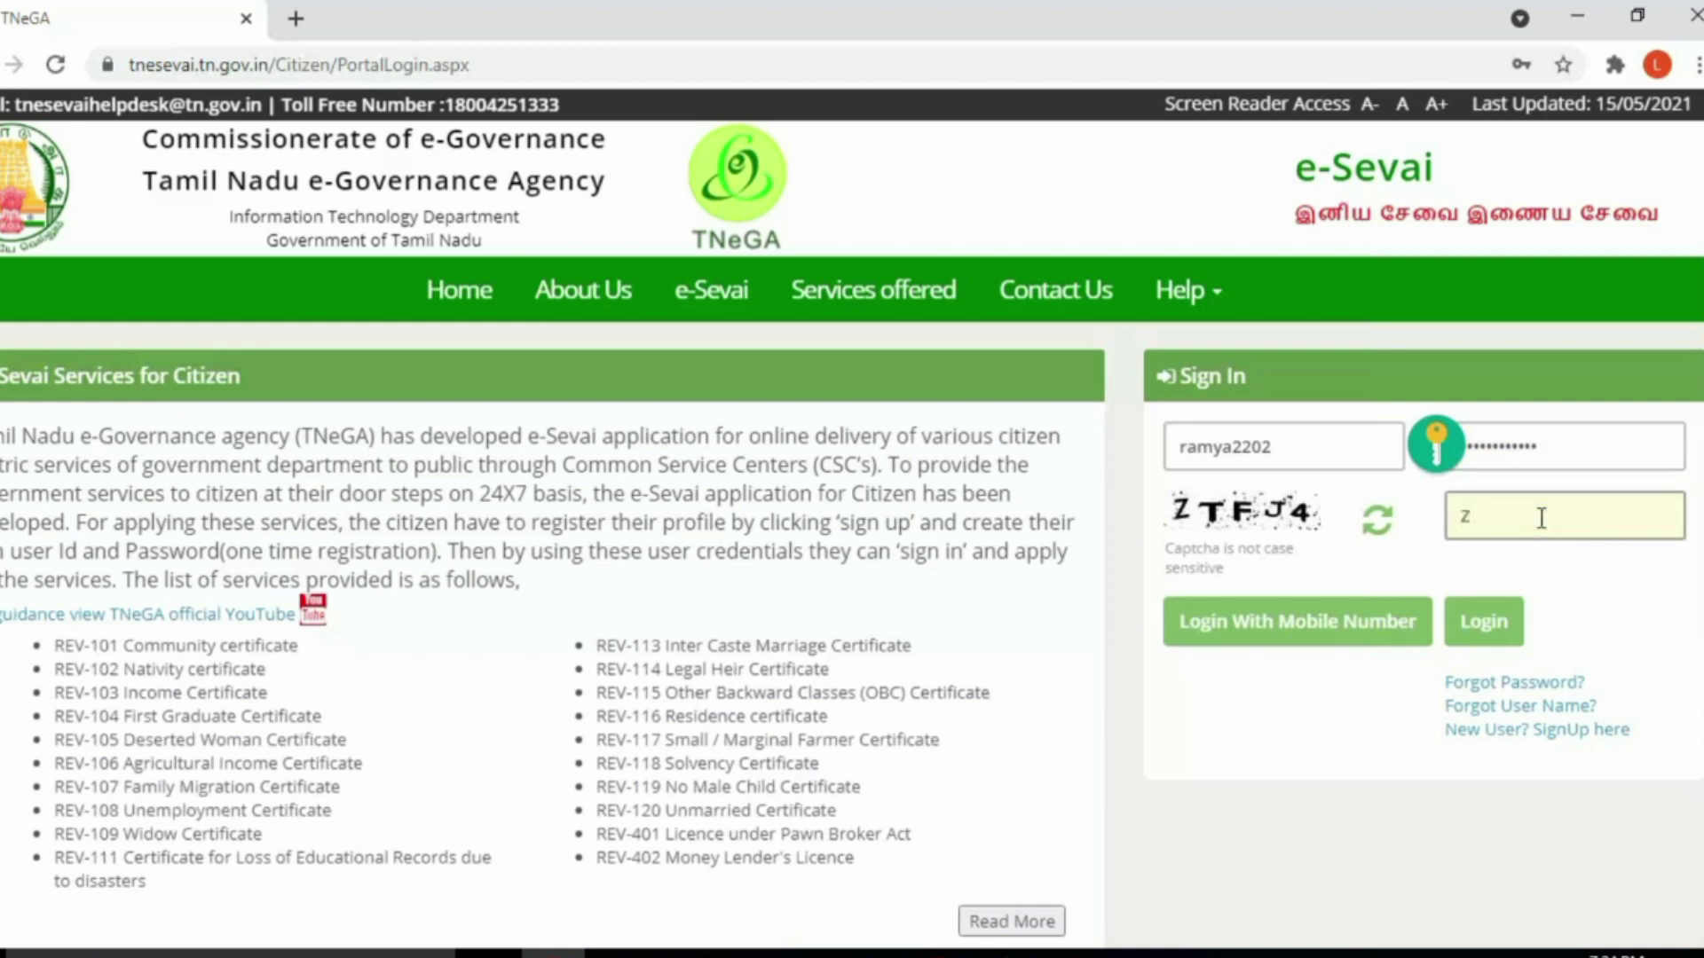
text(TFJ4)
click(1487, 626)
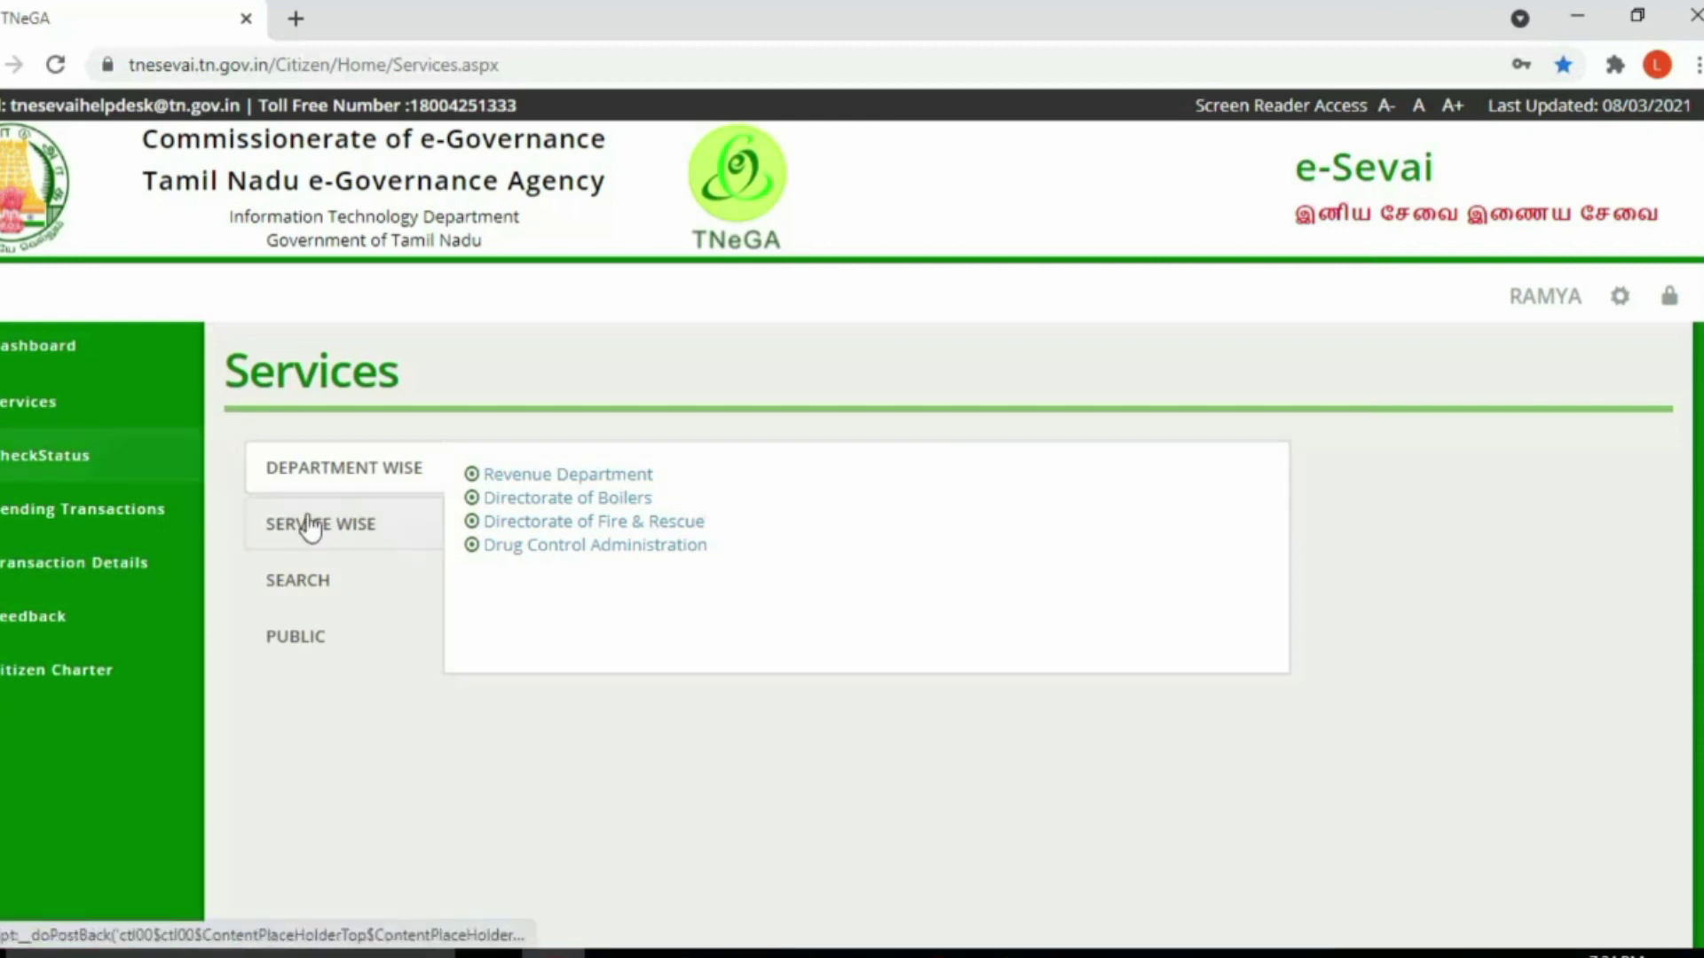
Step: Open the Revenue Department services and choose REV-104 First Graduate Certificate
click(560, 483)
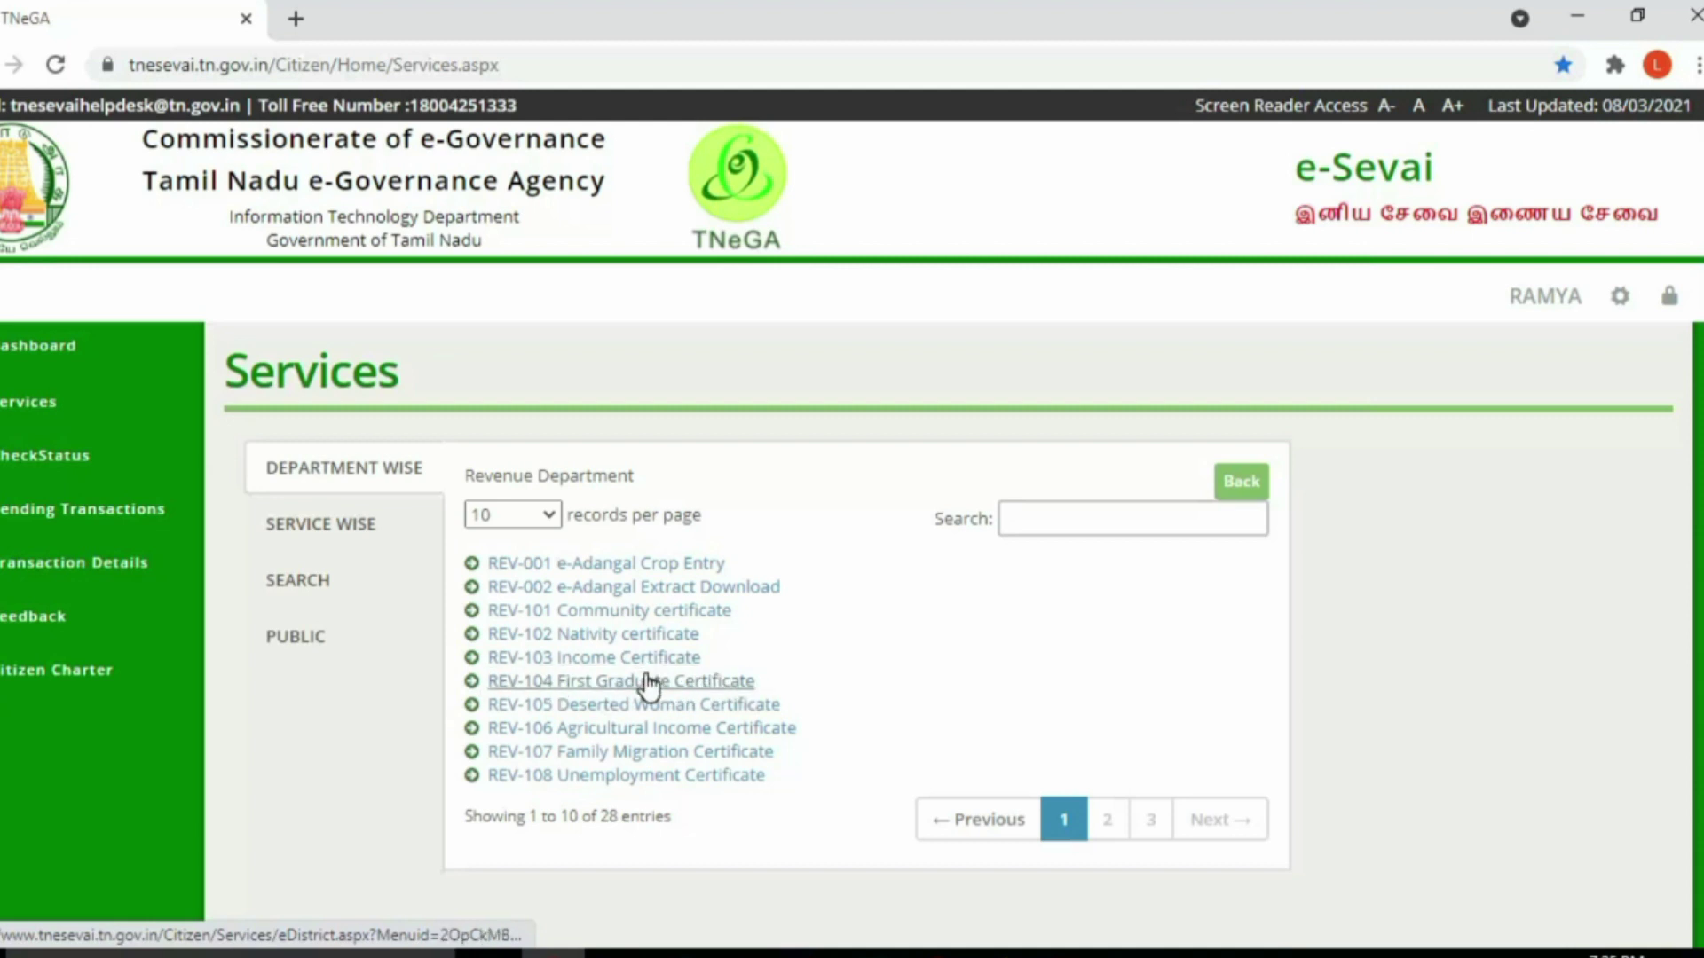
click(1447, 952)
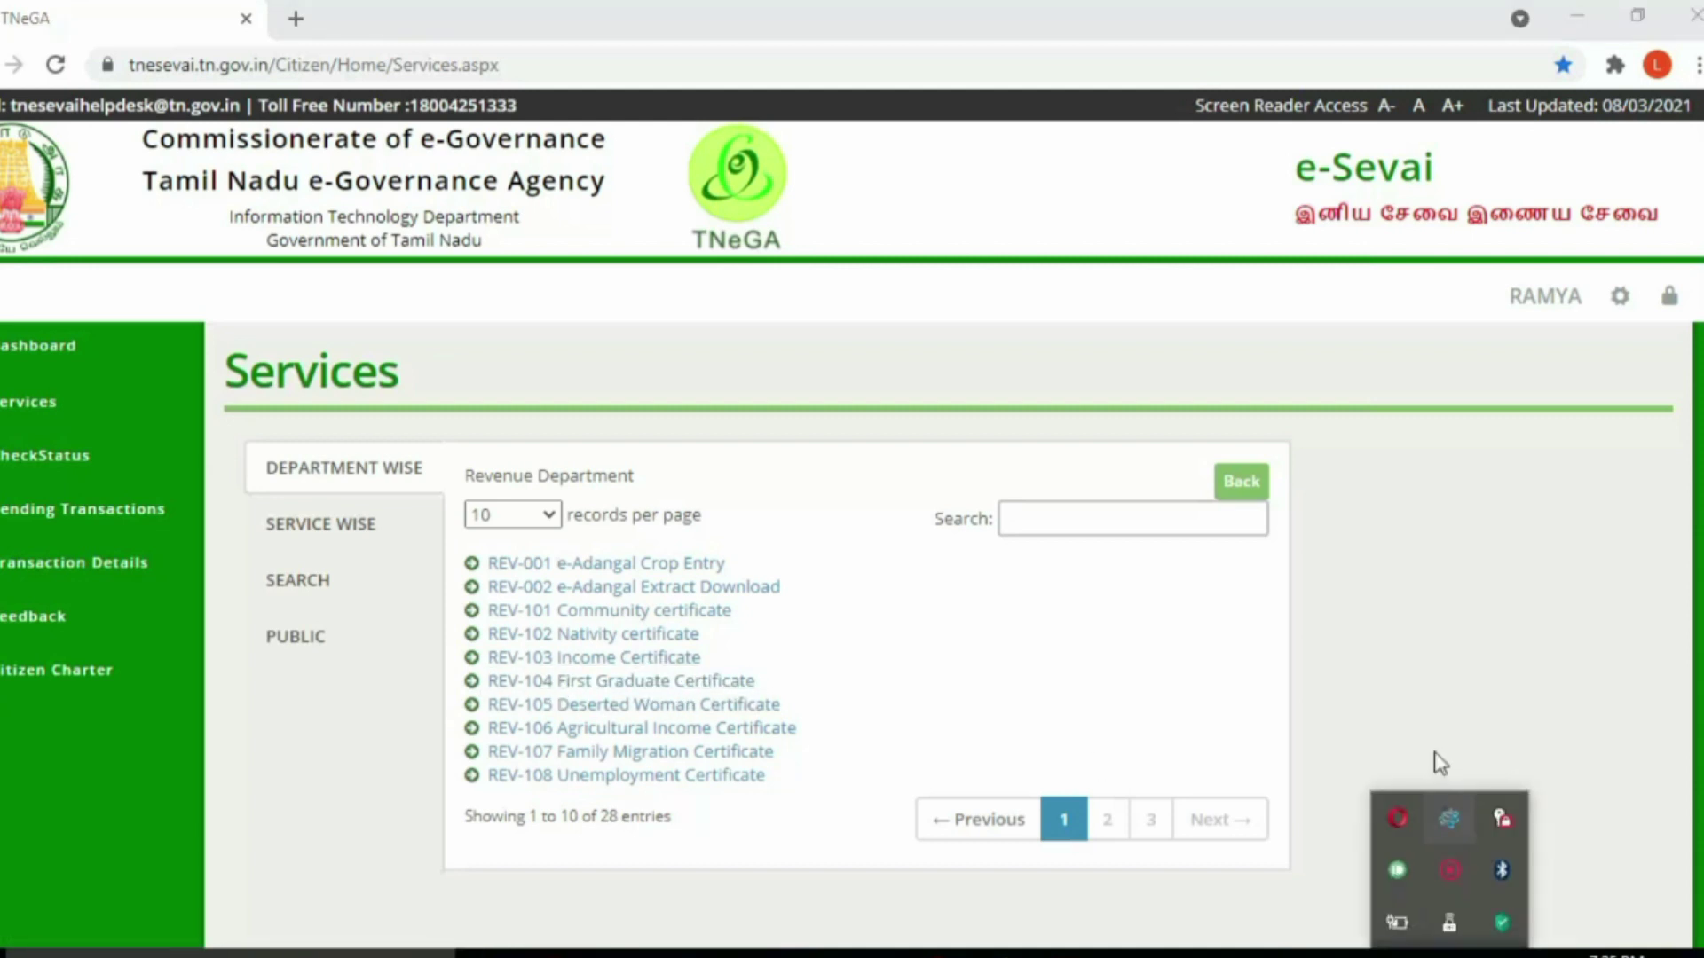
click(602, 683)
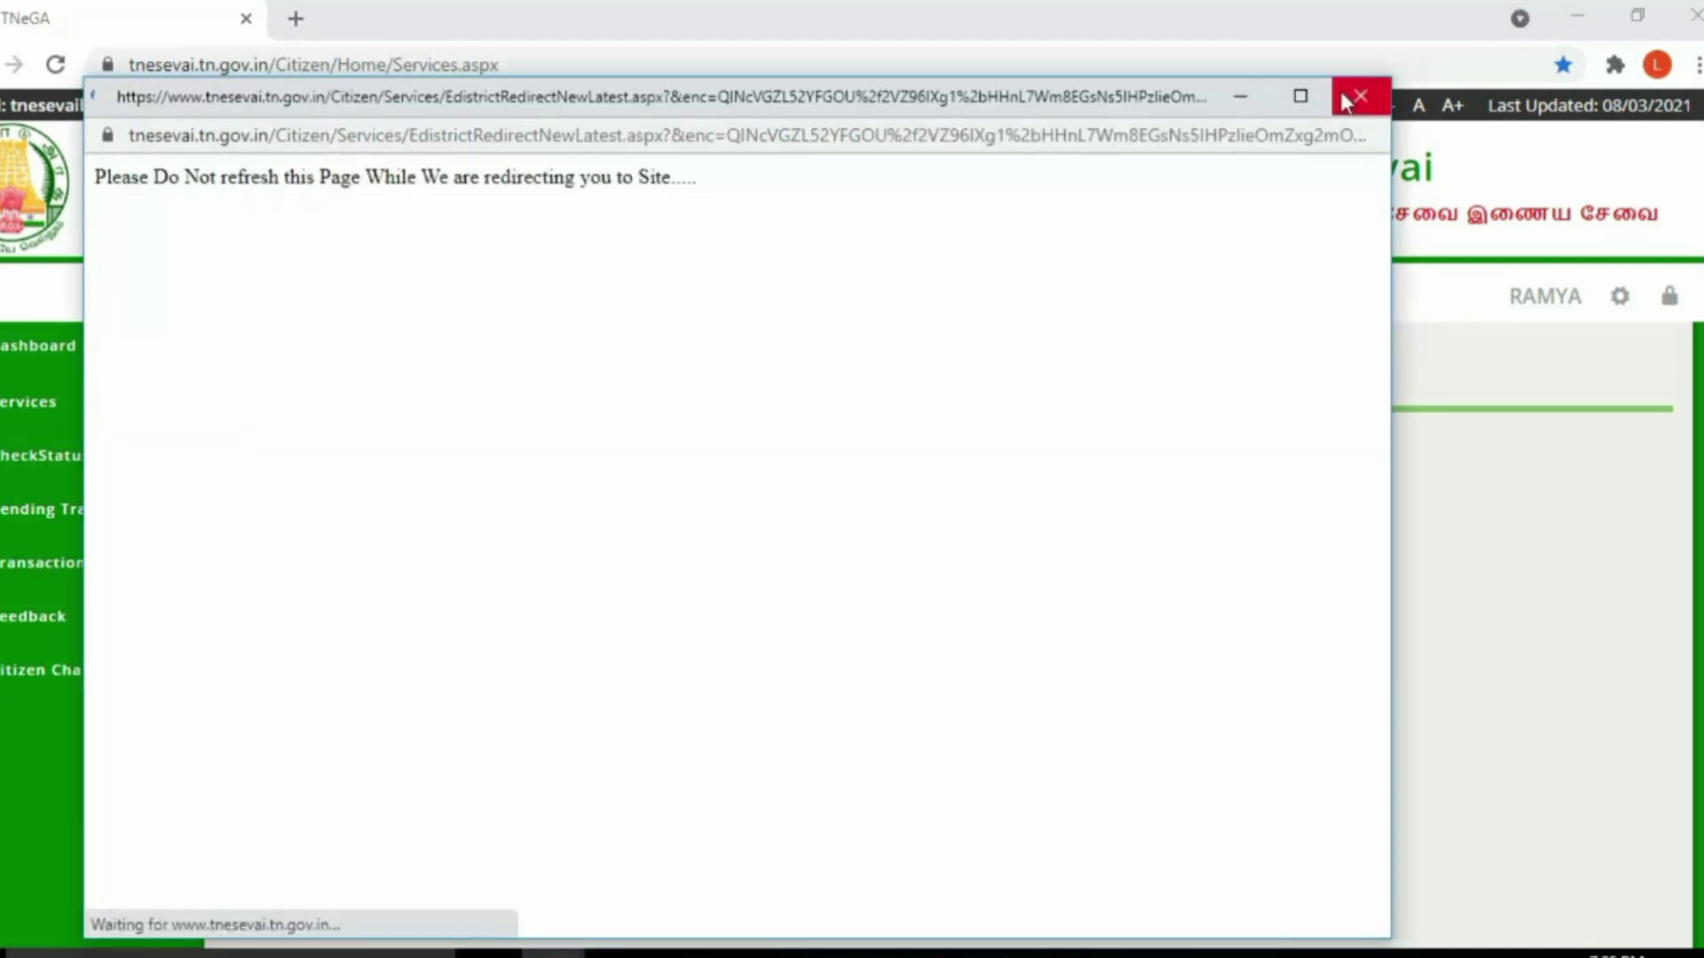
Step: Maximise and zoom the e-District popup showing the First Graduate Certificate instructions
click(1301, 99)
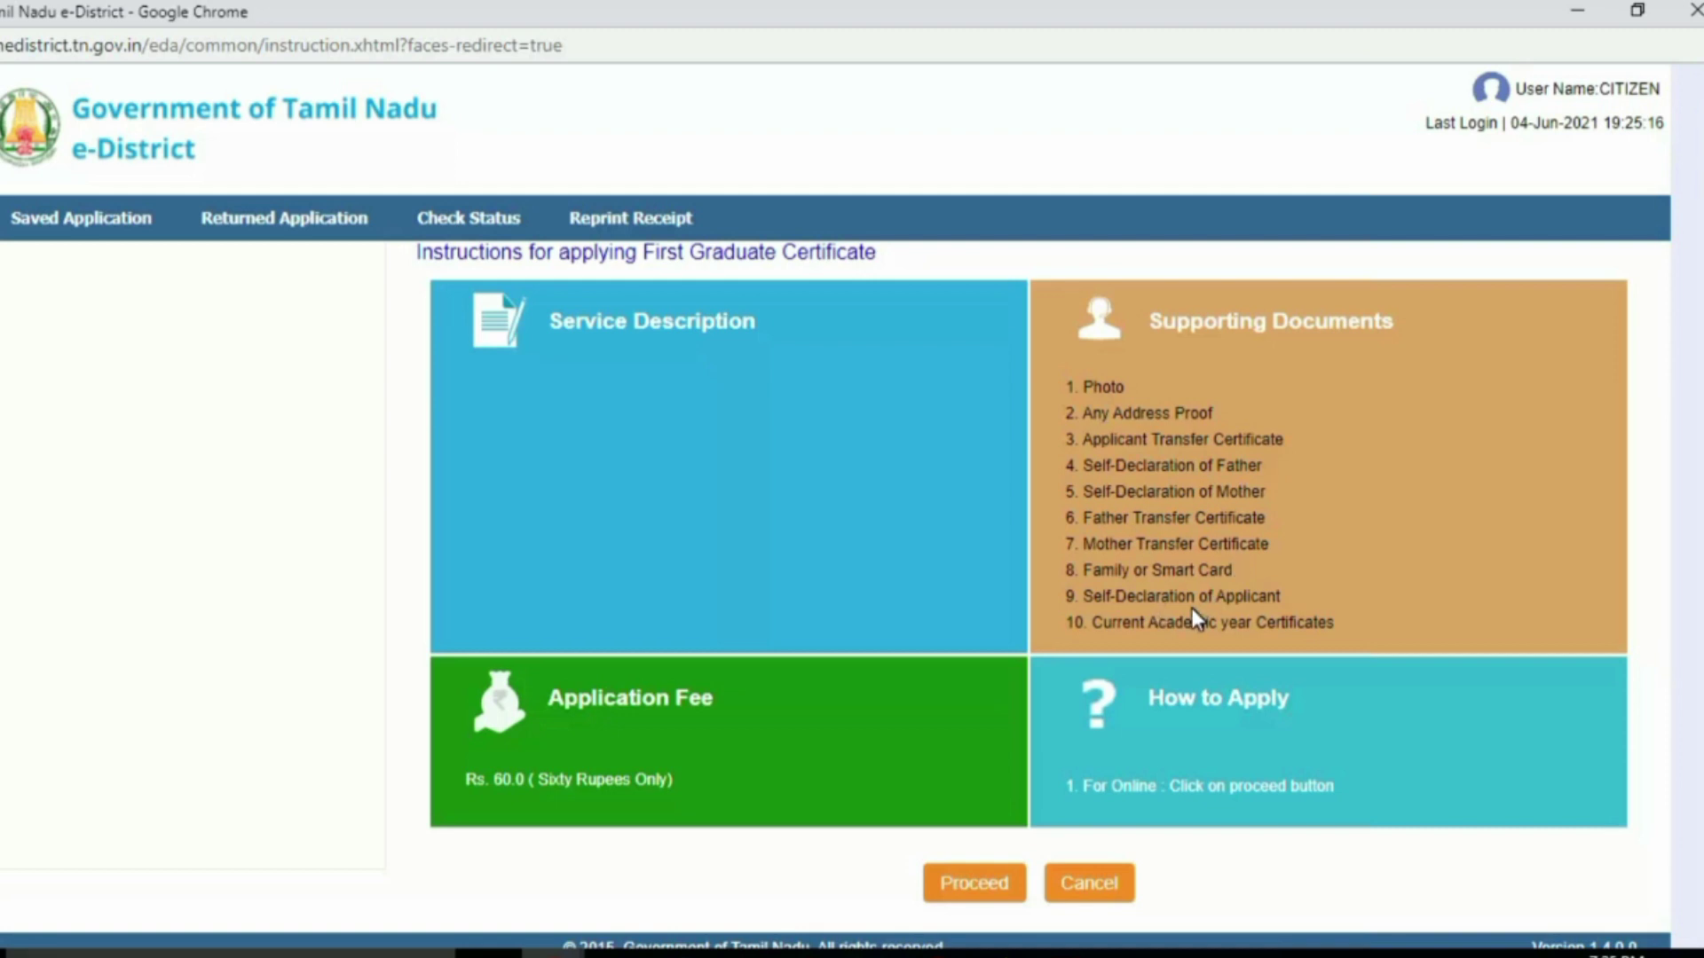
key(super+plus)
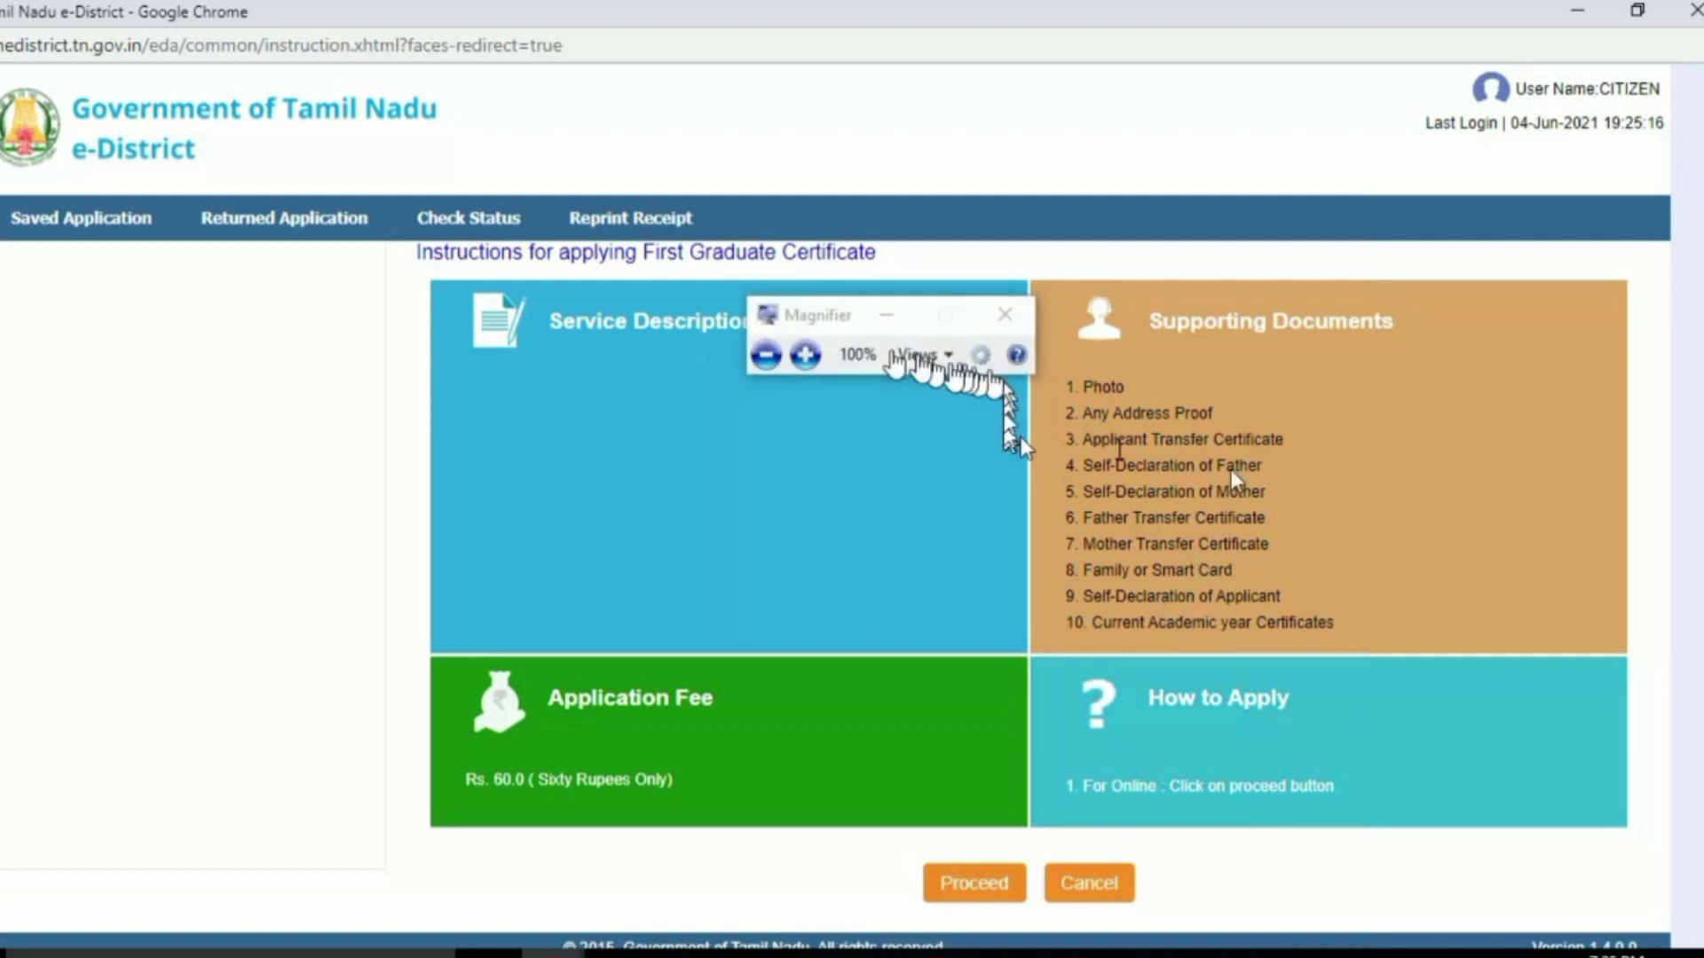
click(886, 315)
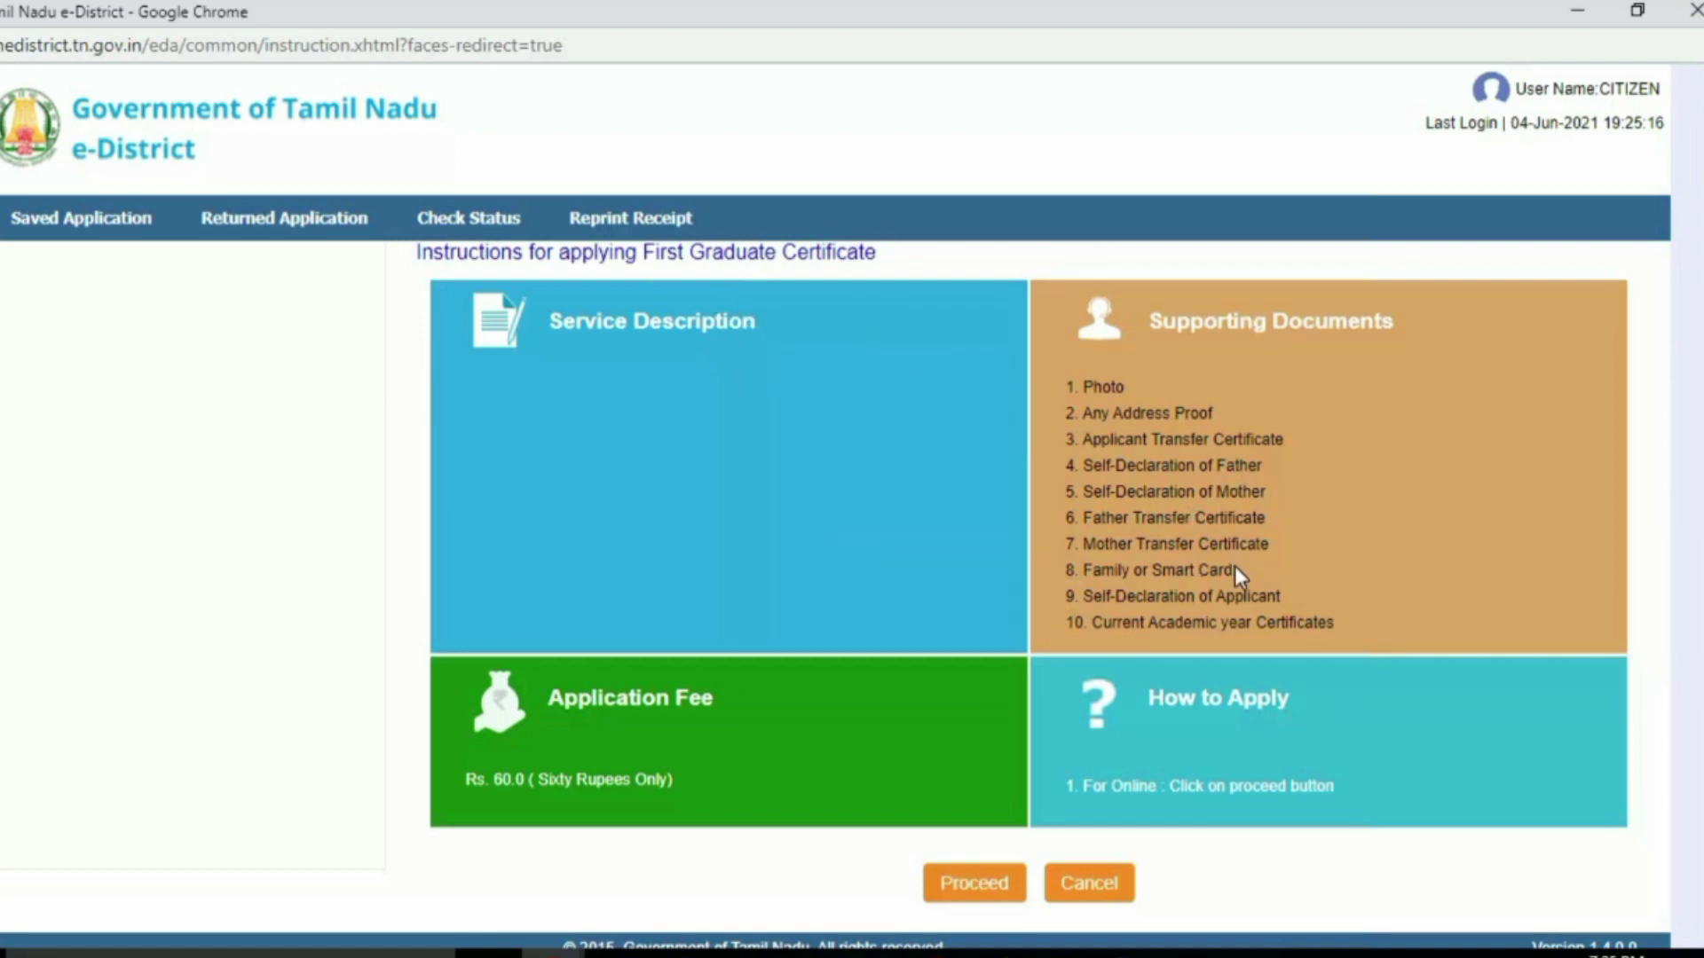
key(super+plus)
click(1453, 950)
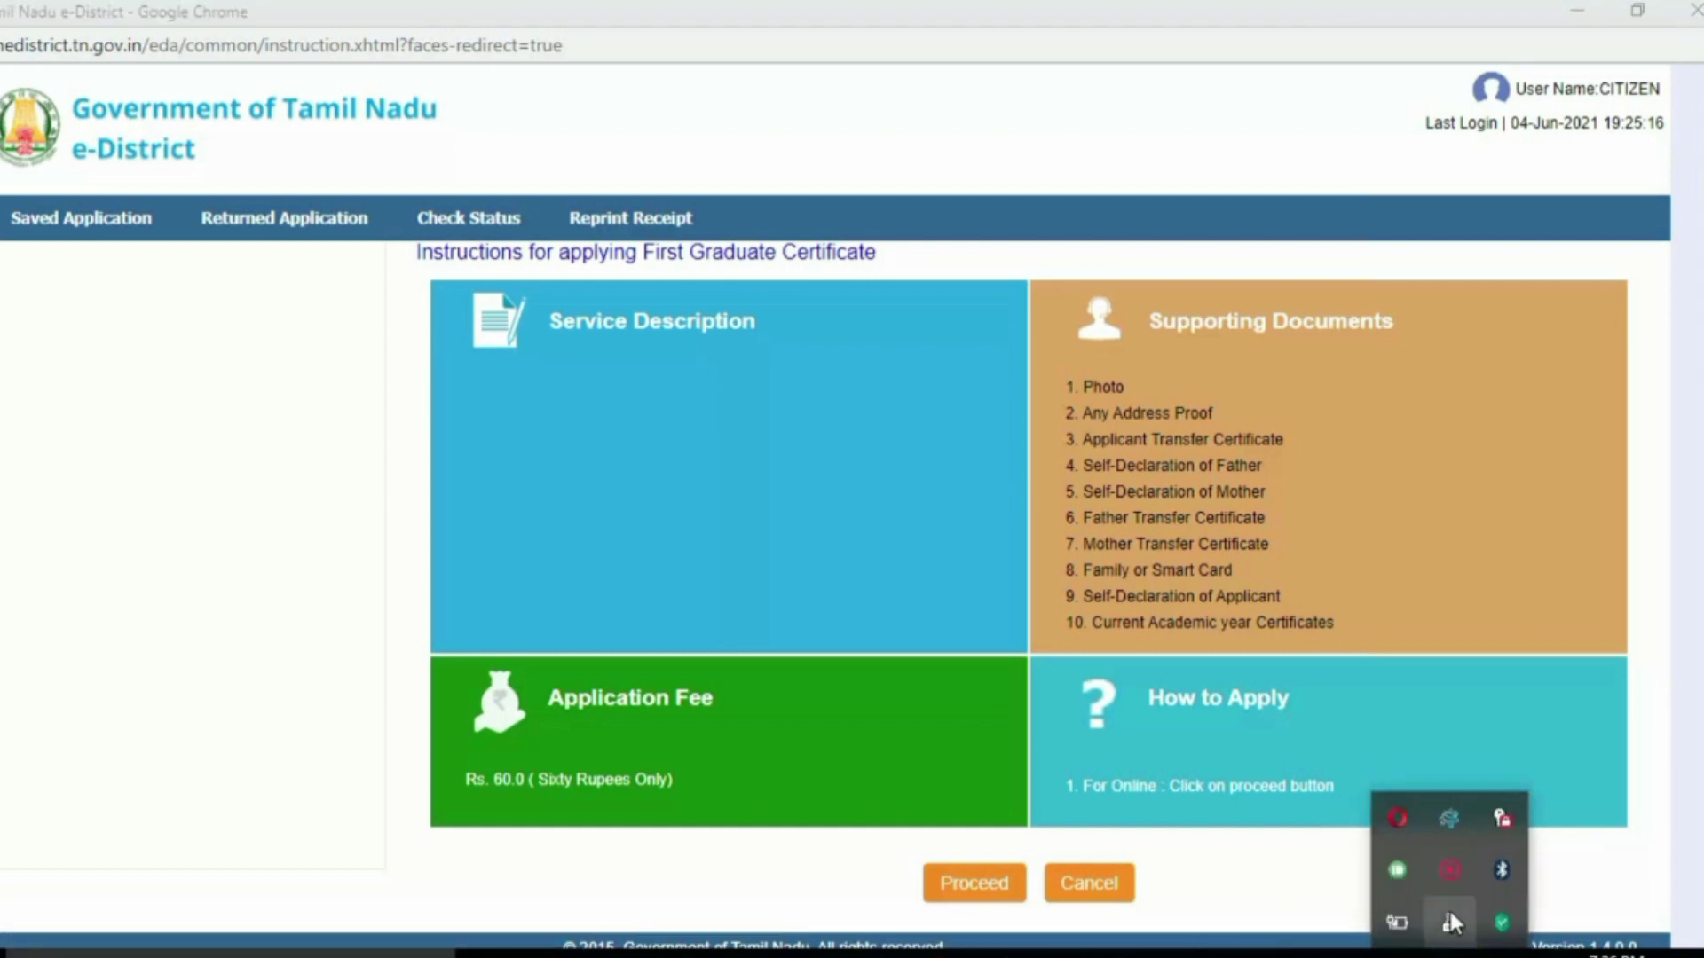
click(1459, 869)
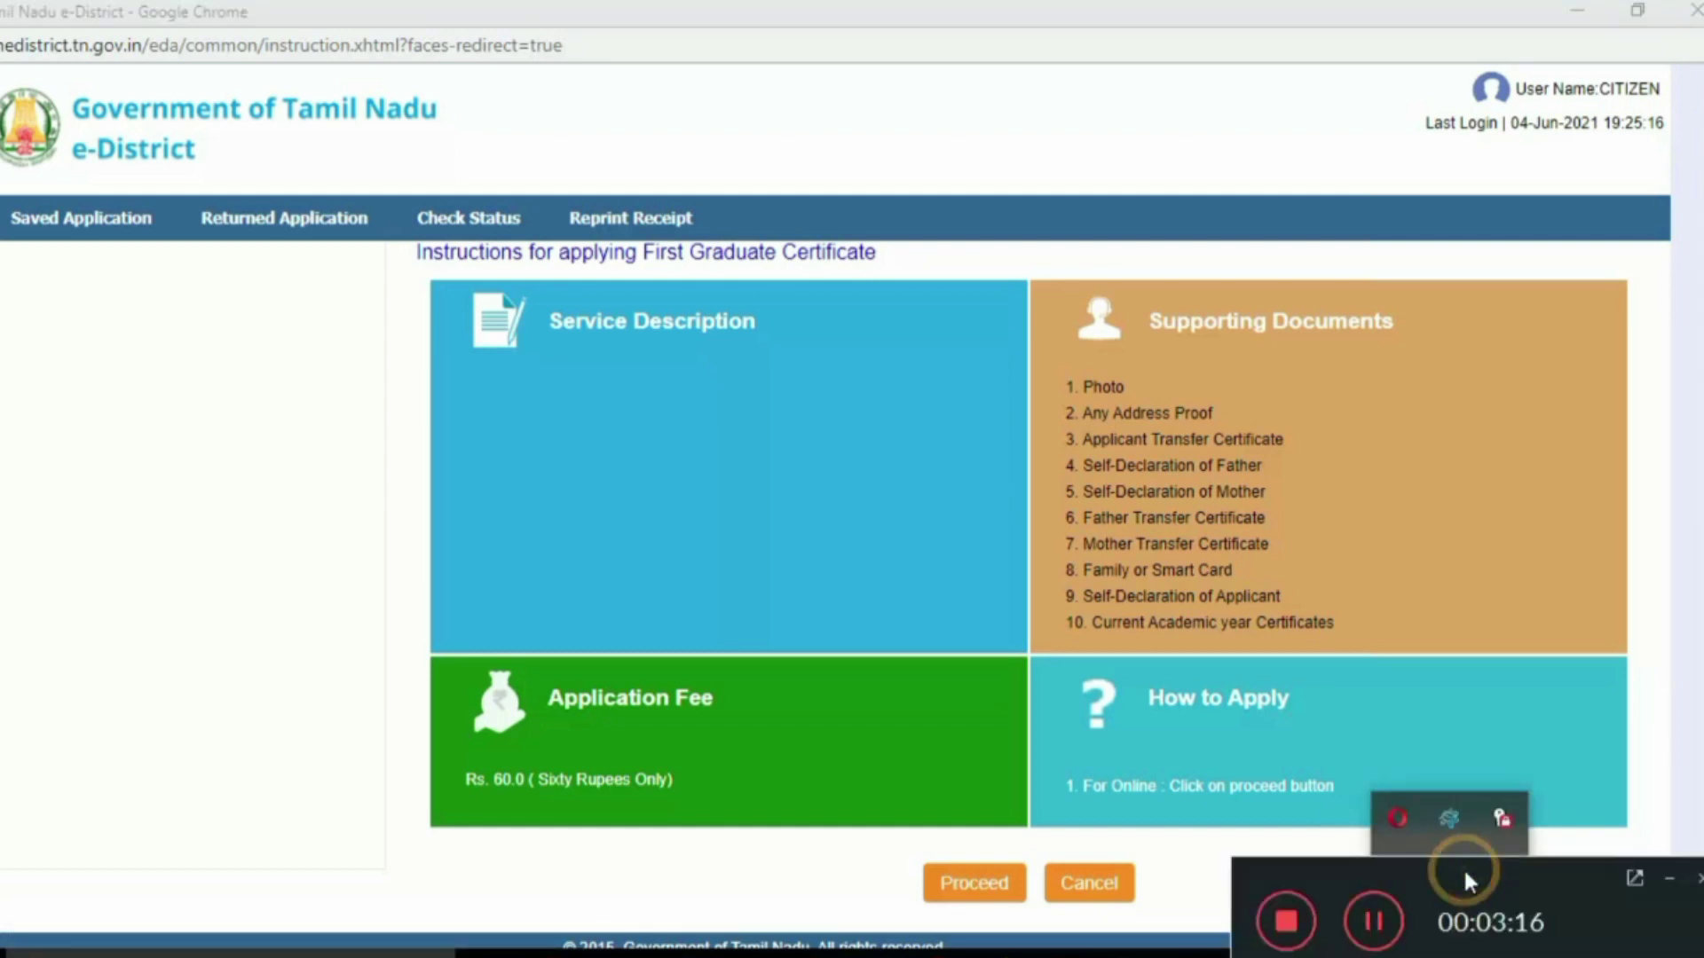
click(1374, 921)
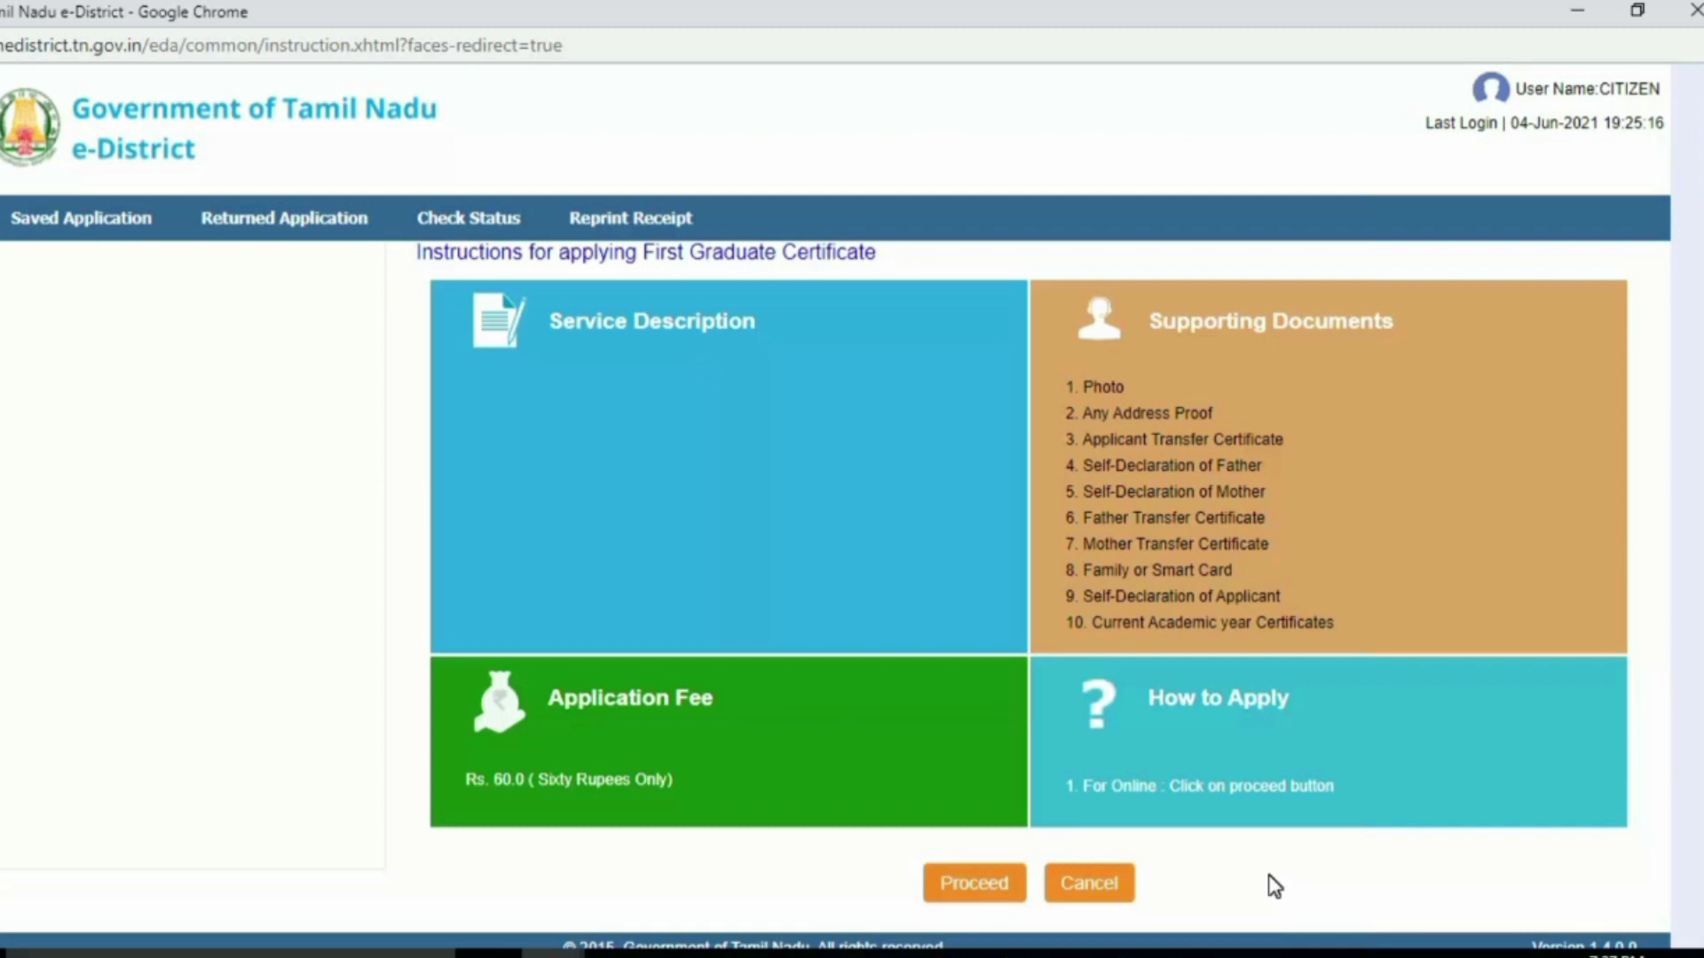
click(1449, 953)
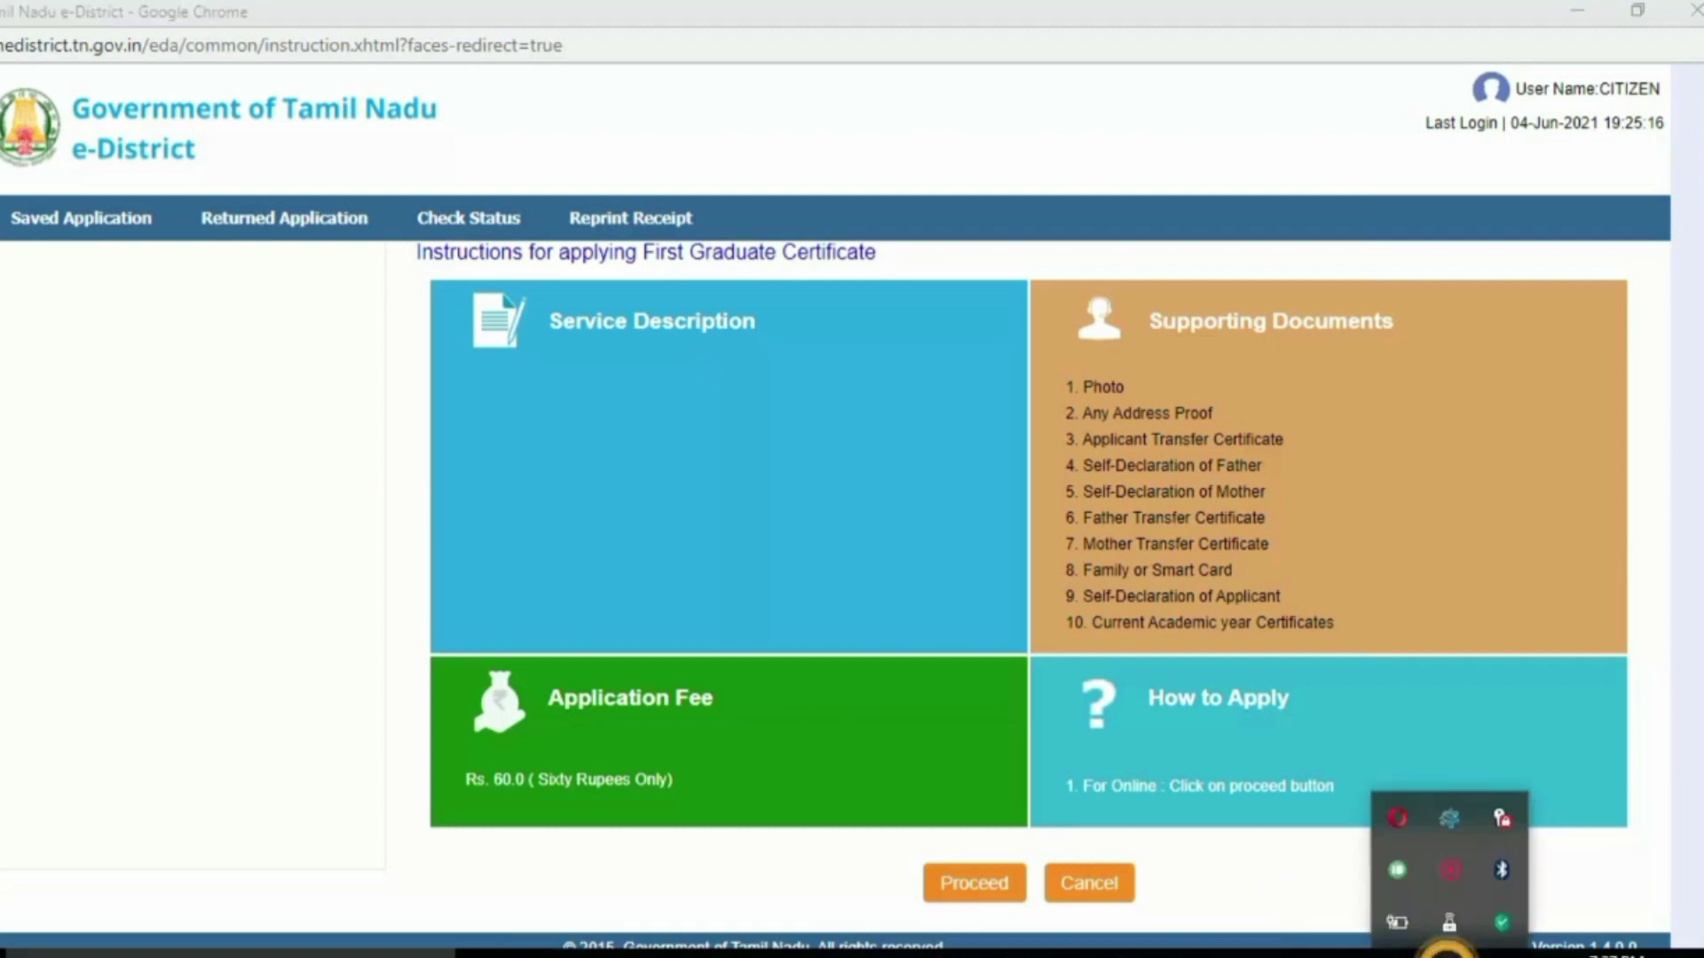
click(1256, 887)
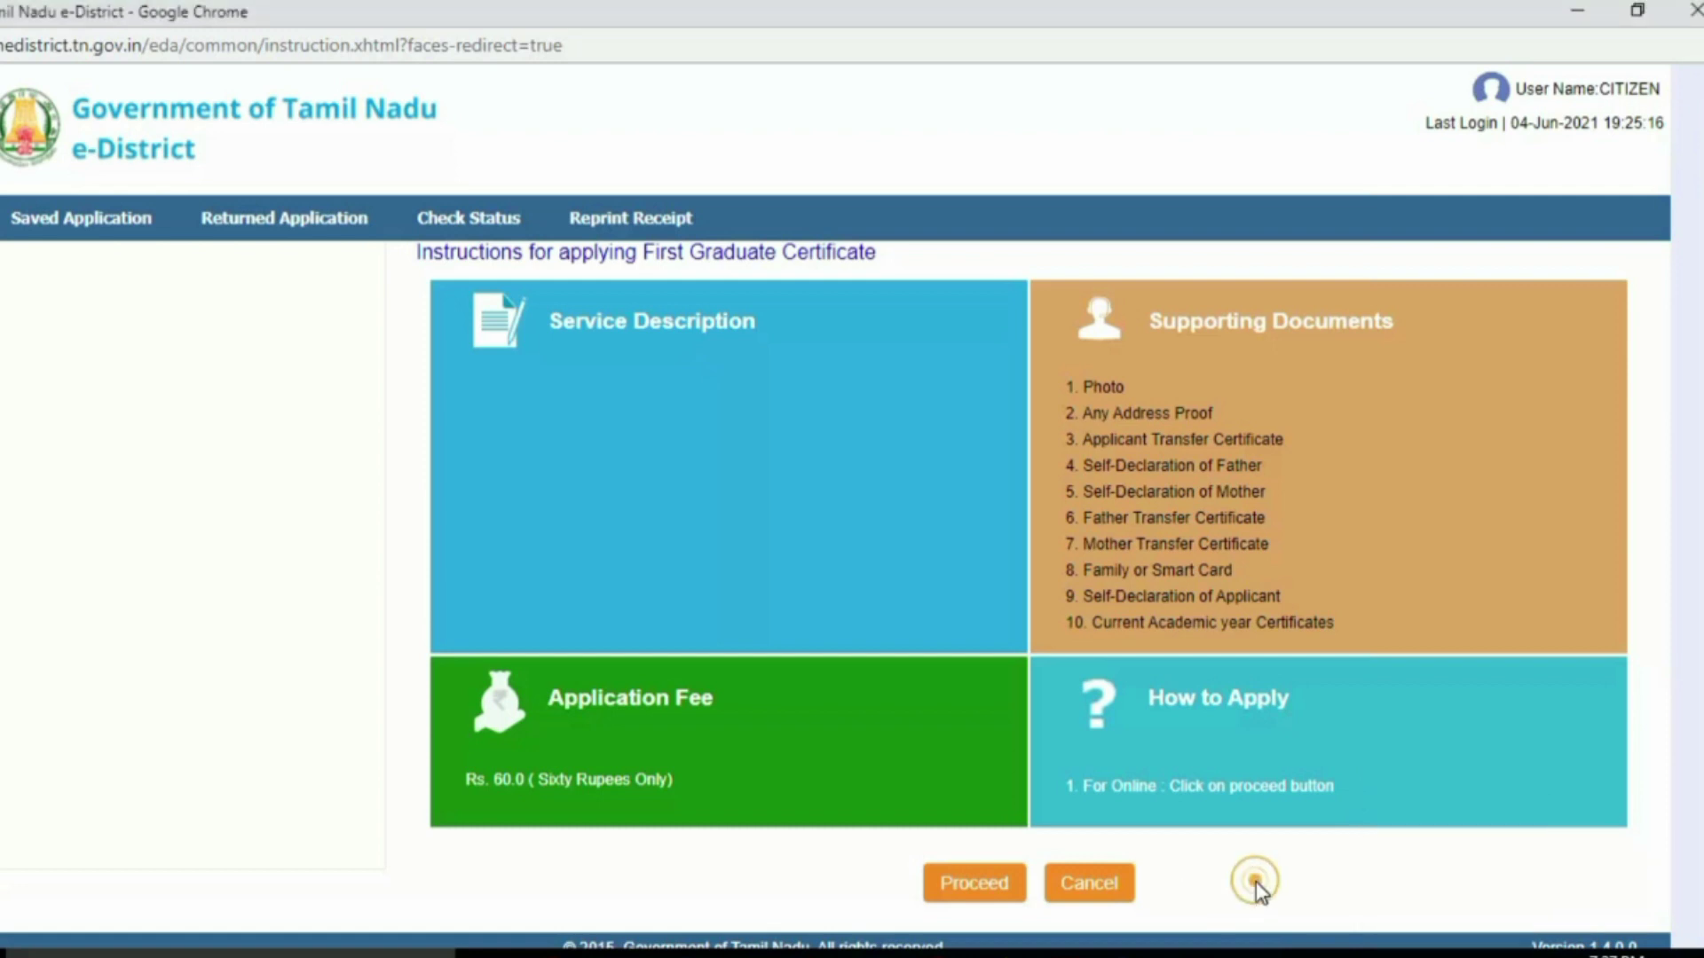
Step: Proceed past the instructions and choose Register CAN on the REV-104 form
click(967, 884)
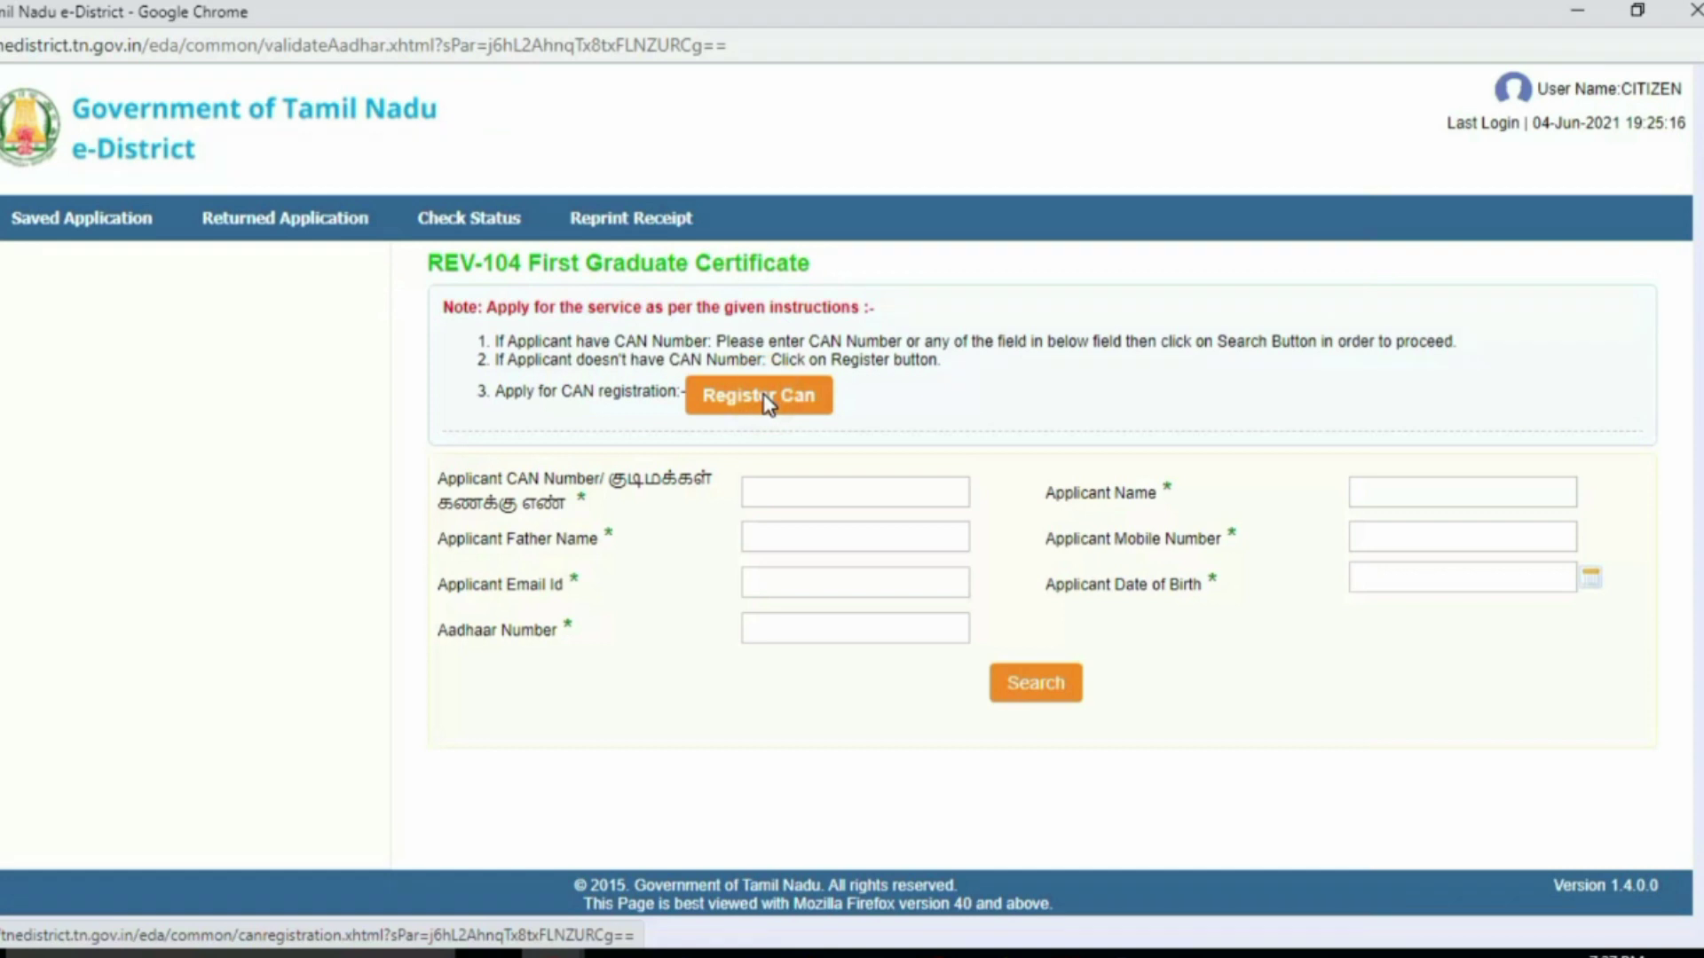
click(768, 406)
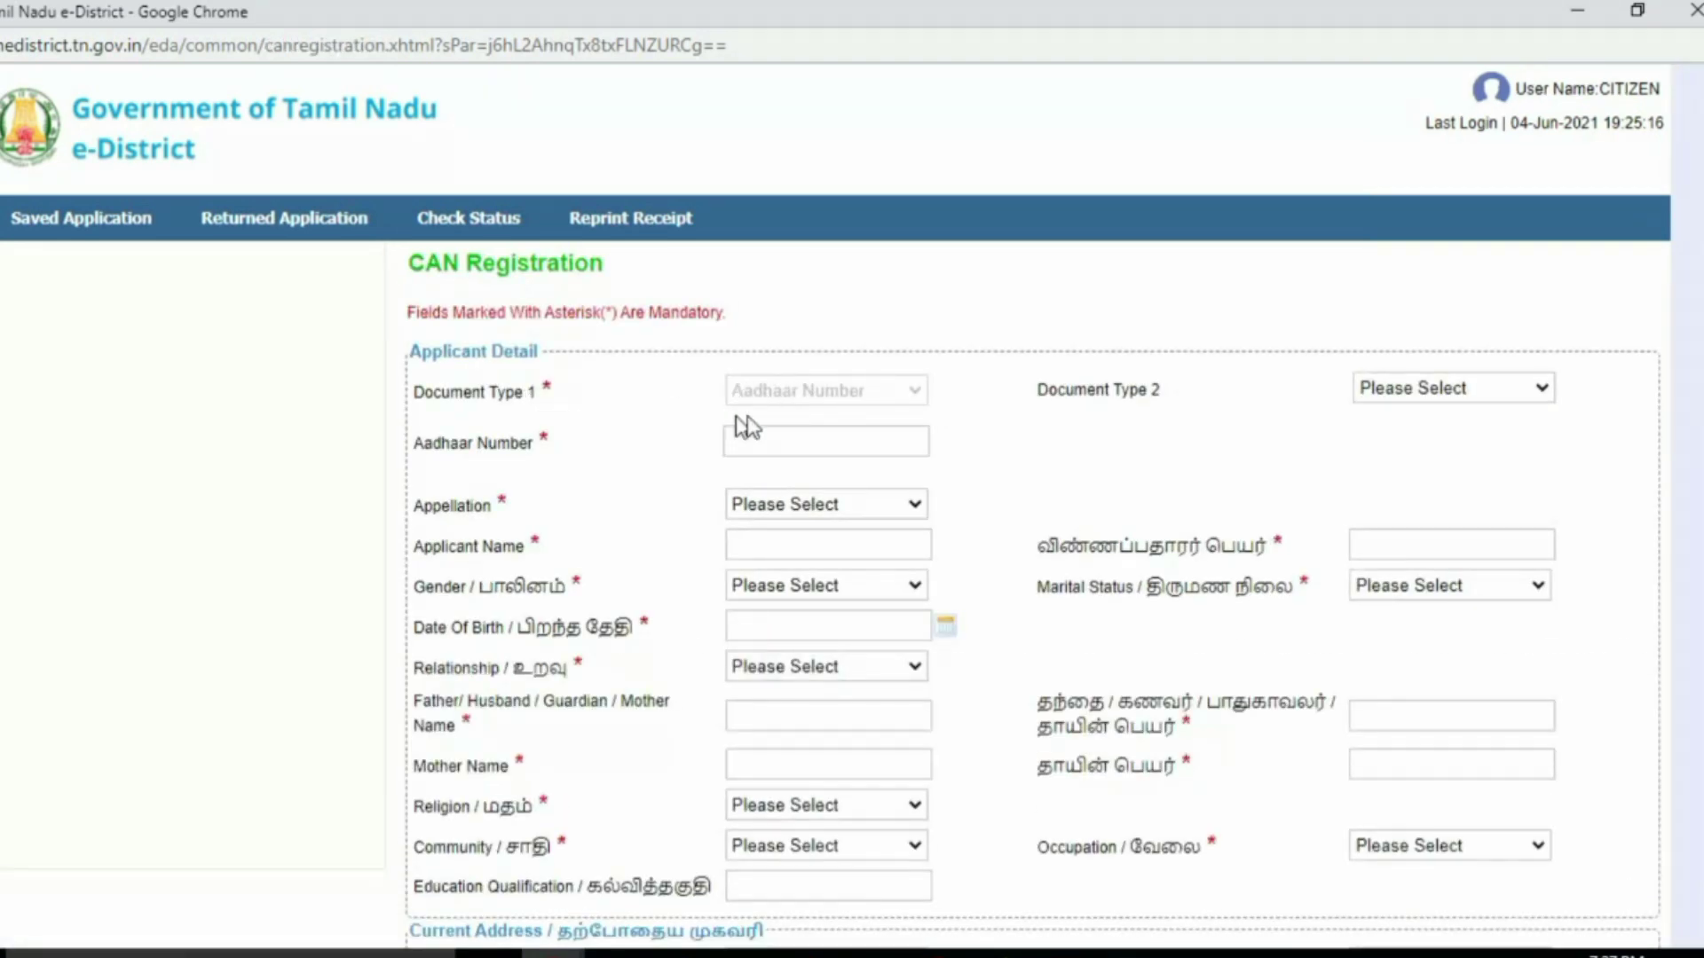
Step: Set the second identity document to Ration card and enter the applicant's Aadhaar number
click(1437, 395)
click(1429, 433)
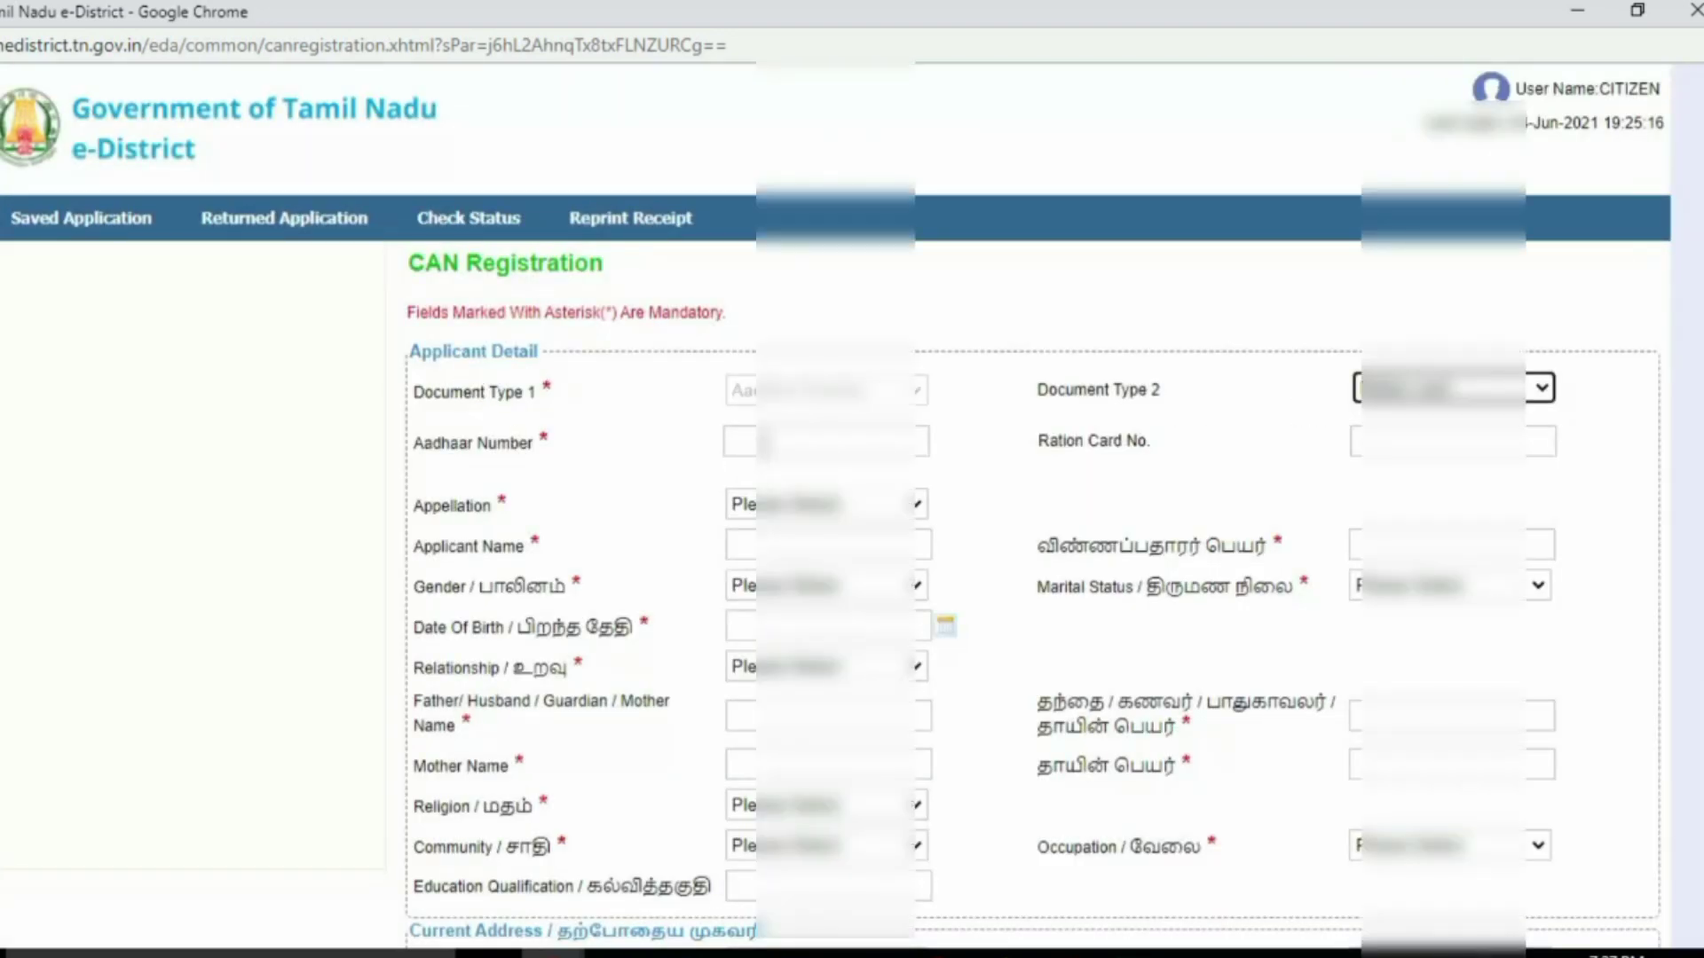
click(756, 441)
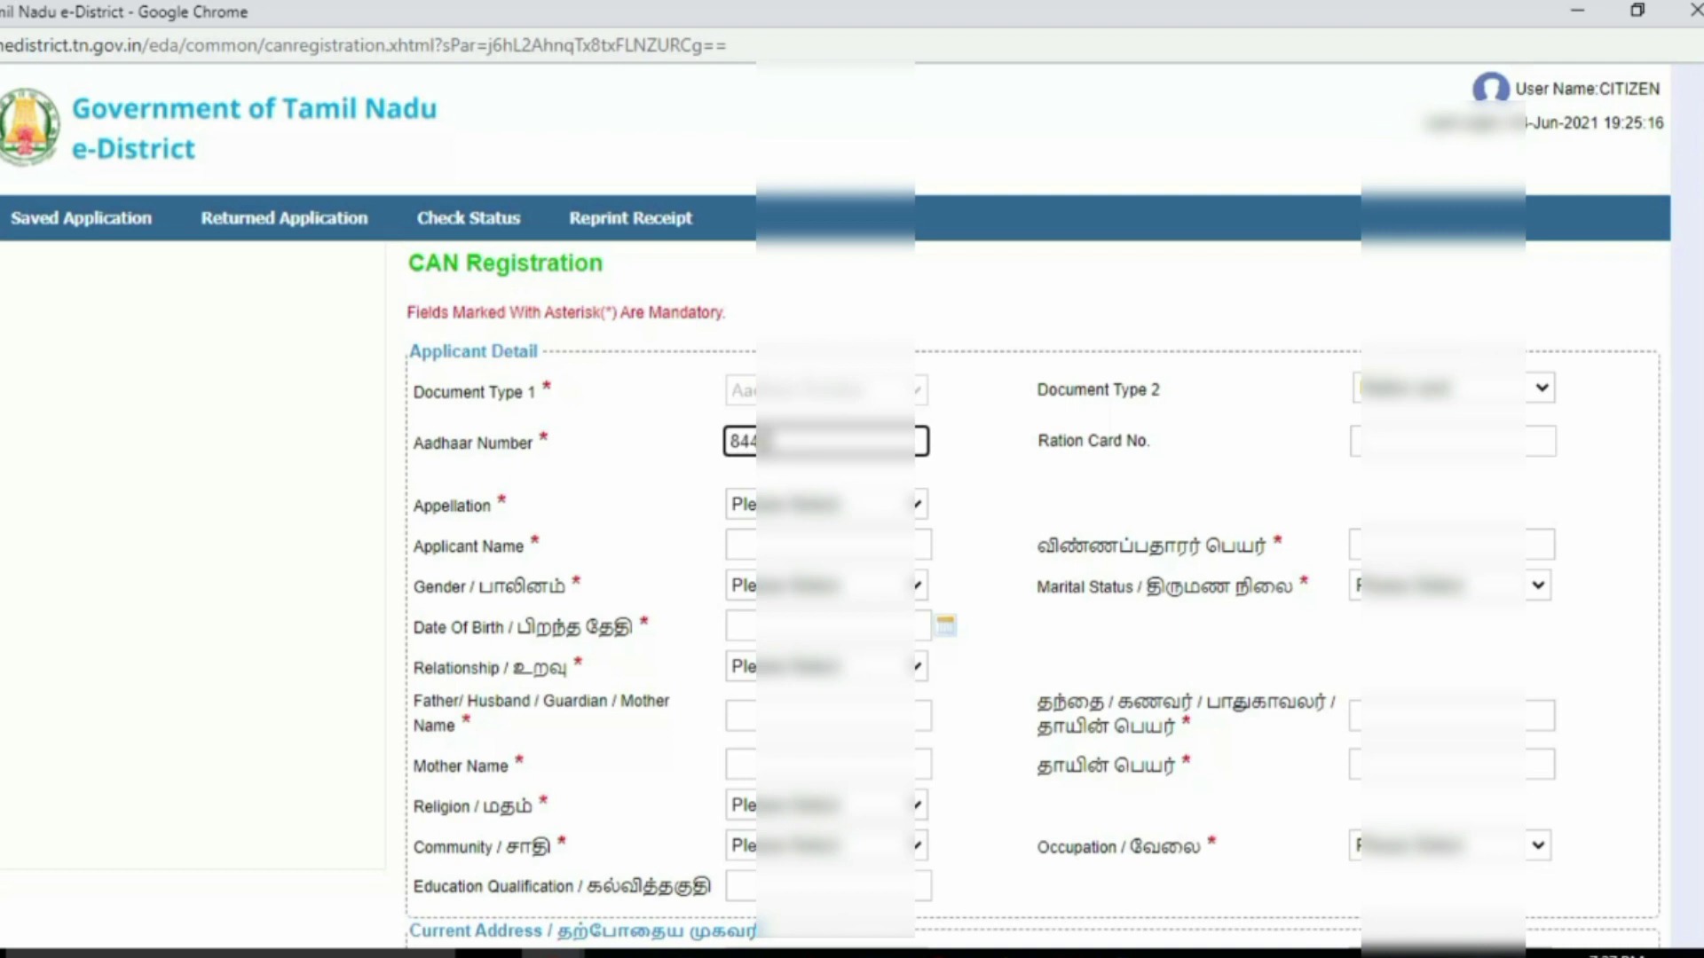
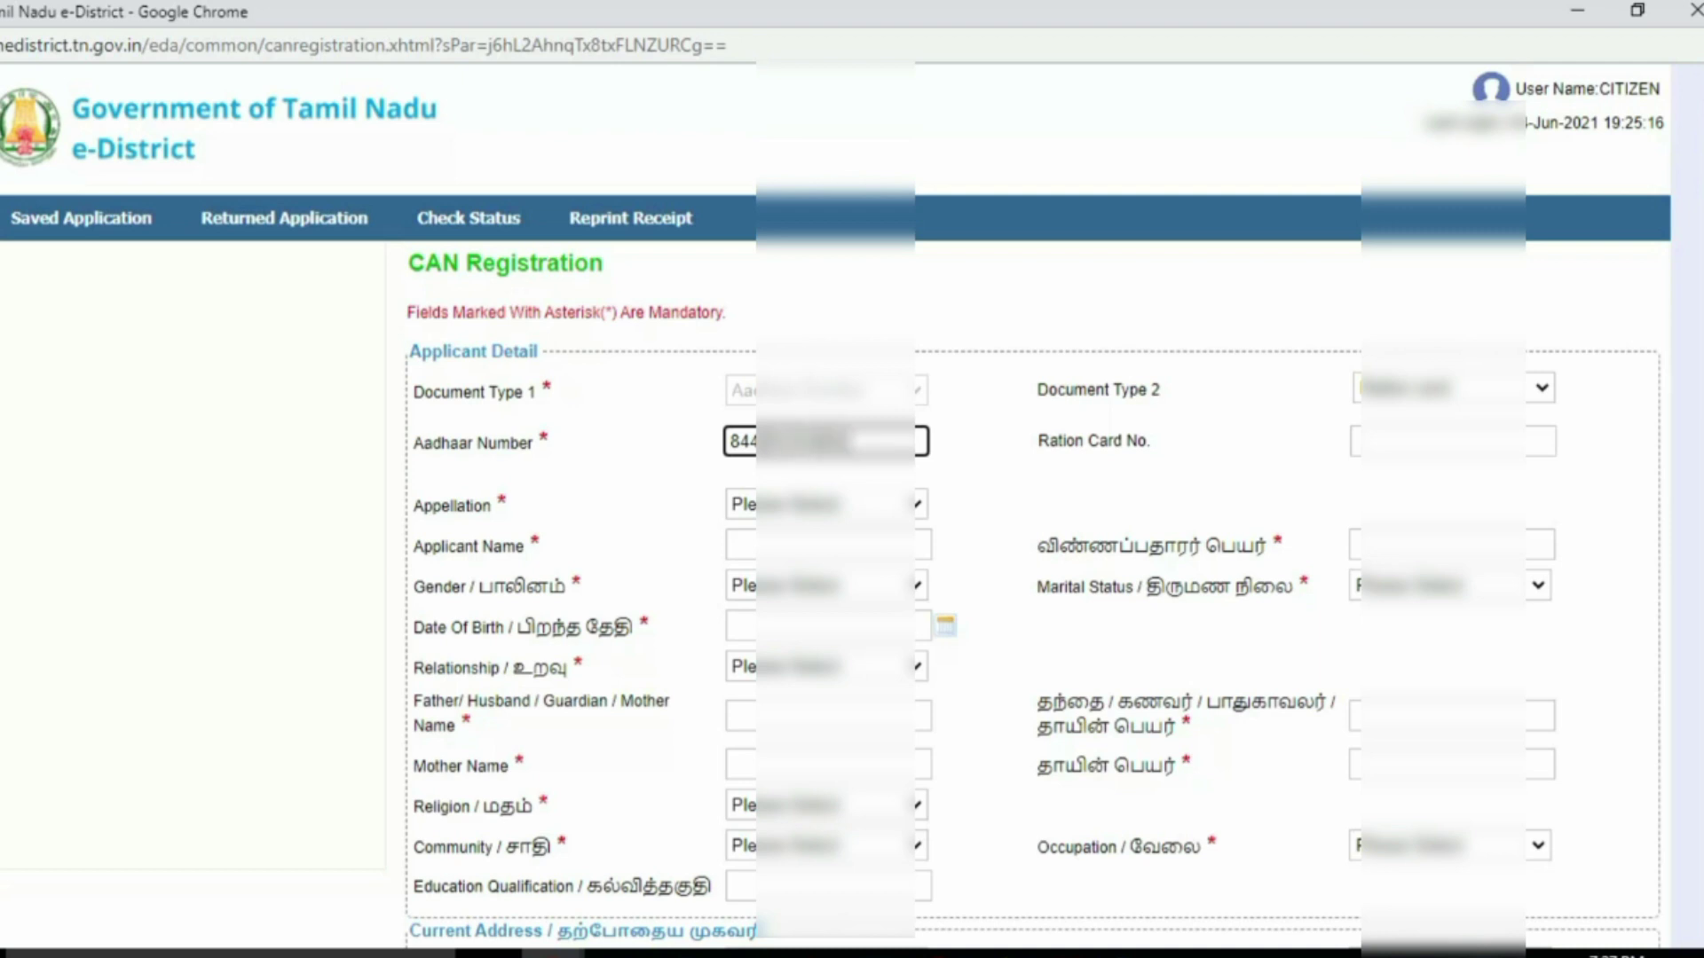
Step: Choose the appellation and enter the applicant's name in English and Tamil
click(896, 506)
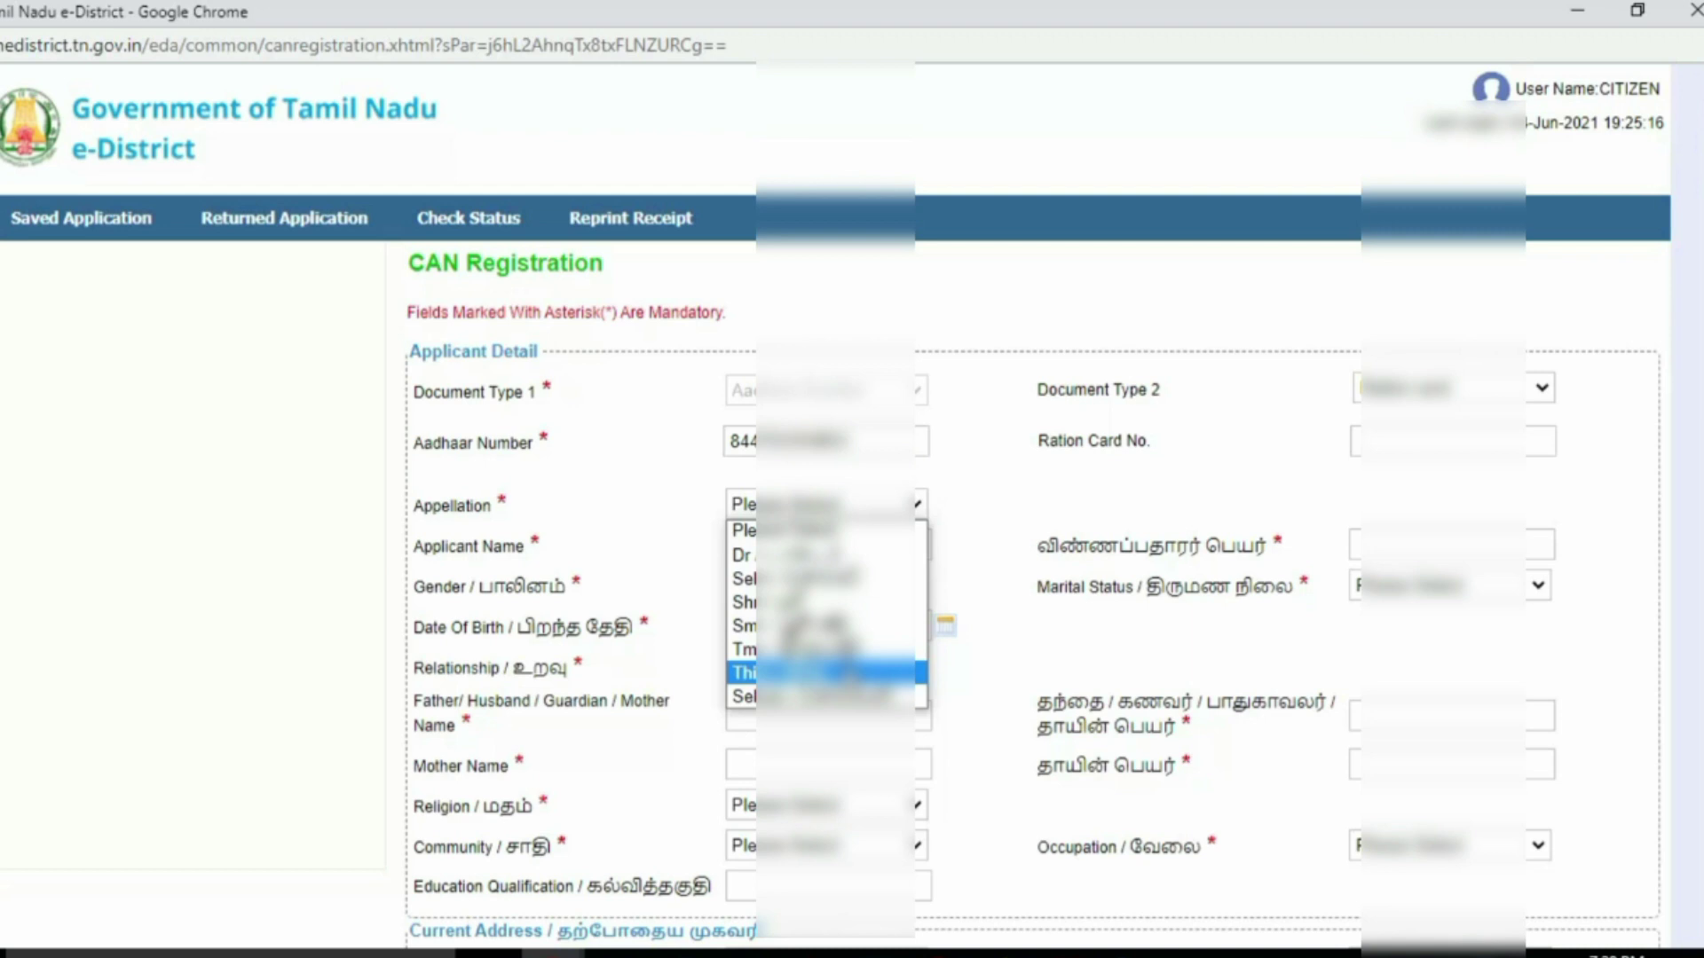
click(879, 675)
key(Tab)
text(Suresh)
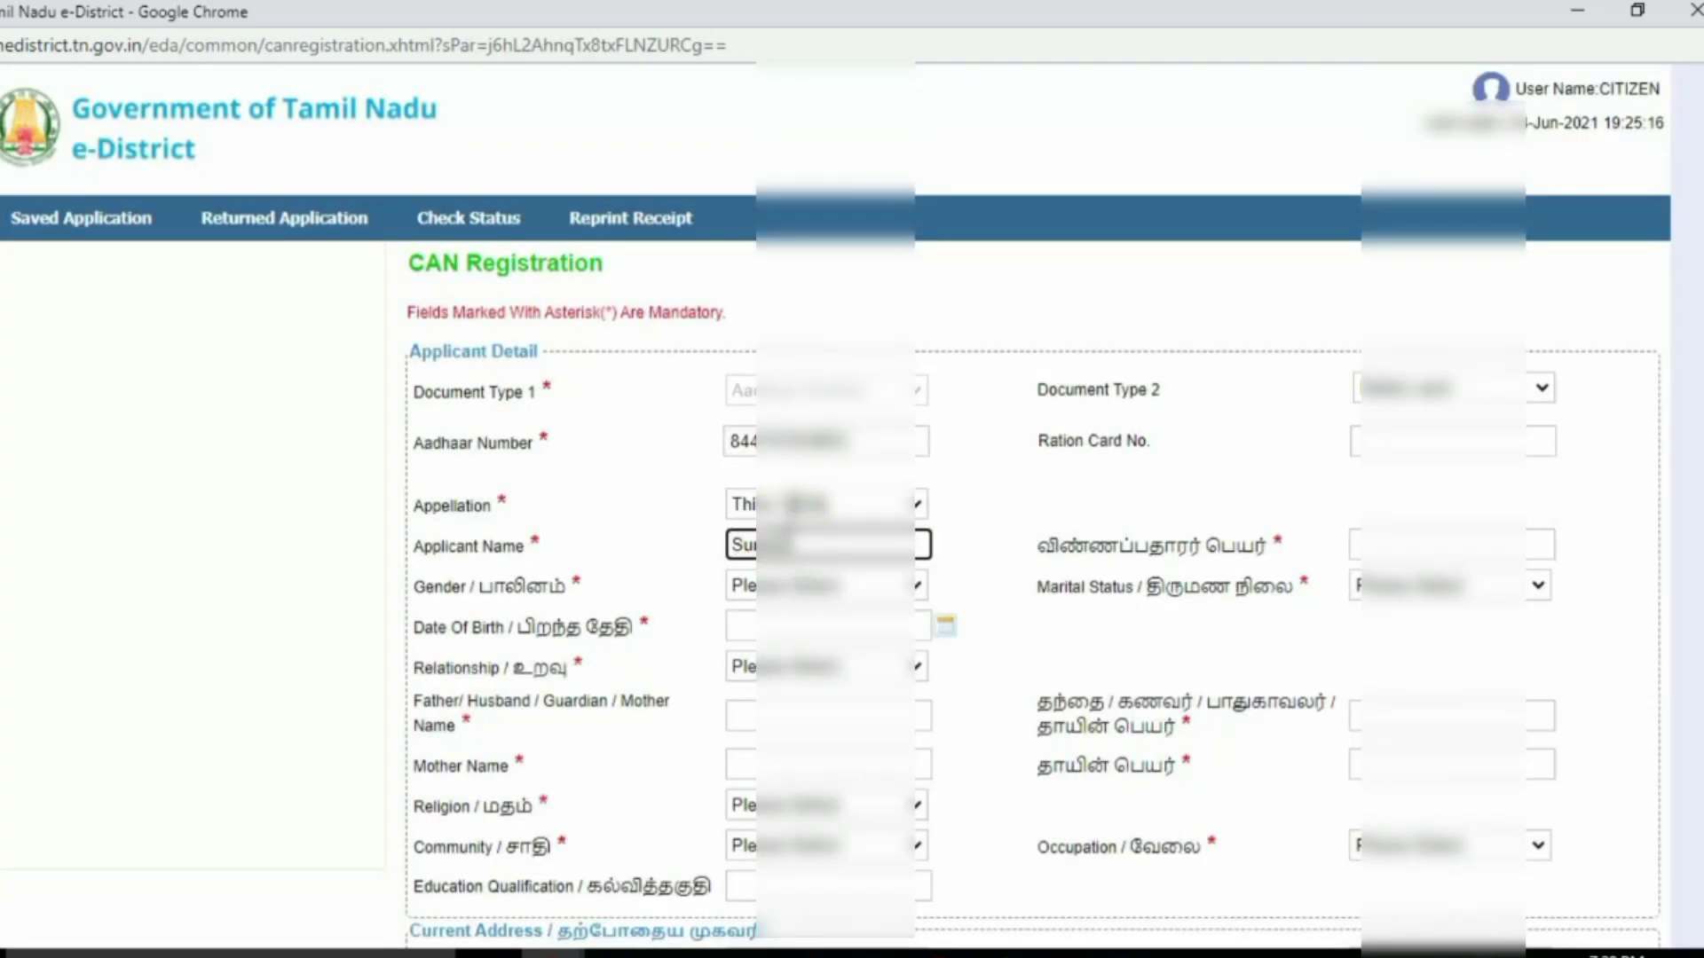
key(Tab)
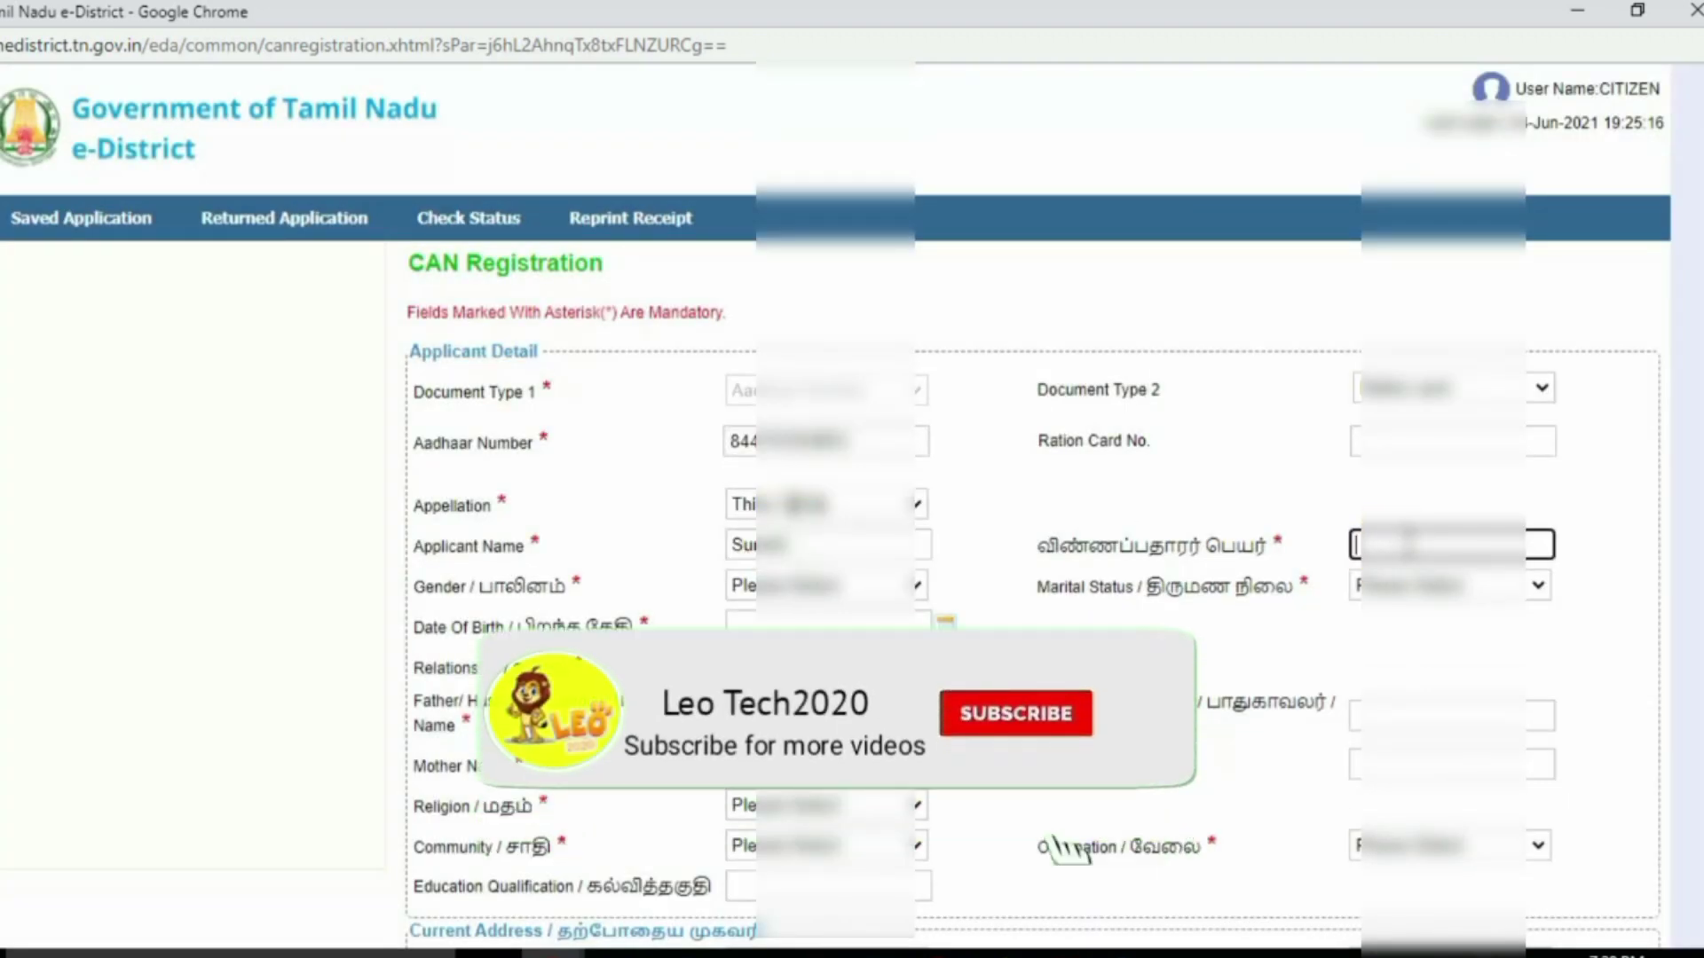
text(suresh)
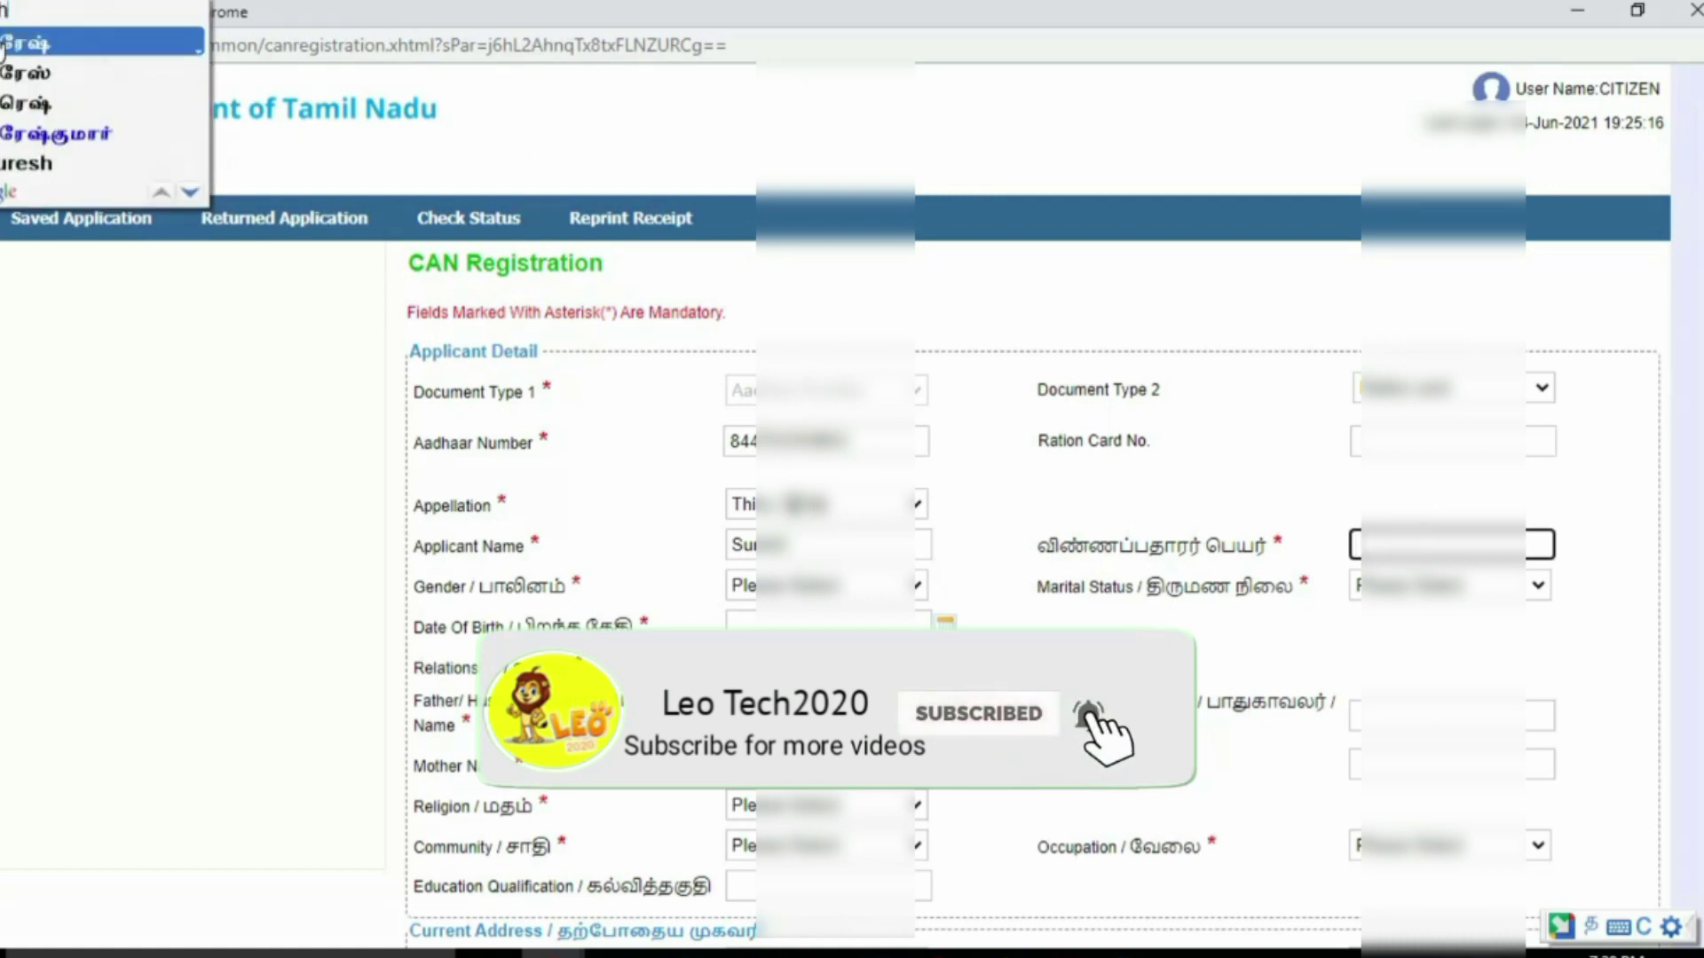
key(space)
Step: Set gender to Male, marital status to Married and relationship to Father
click(825, 585)
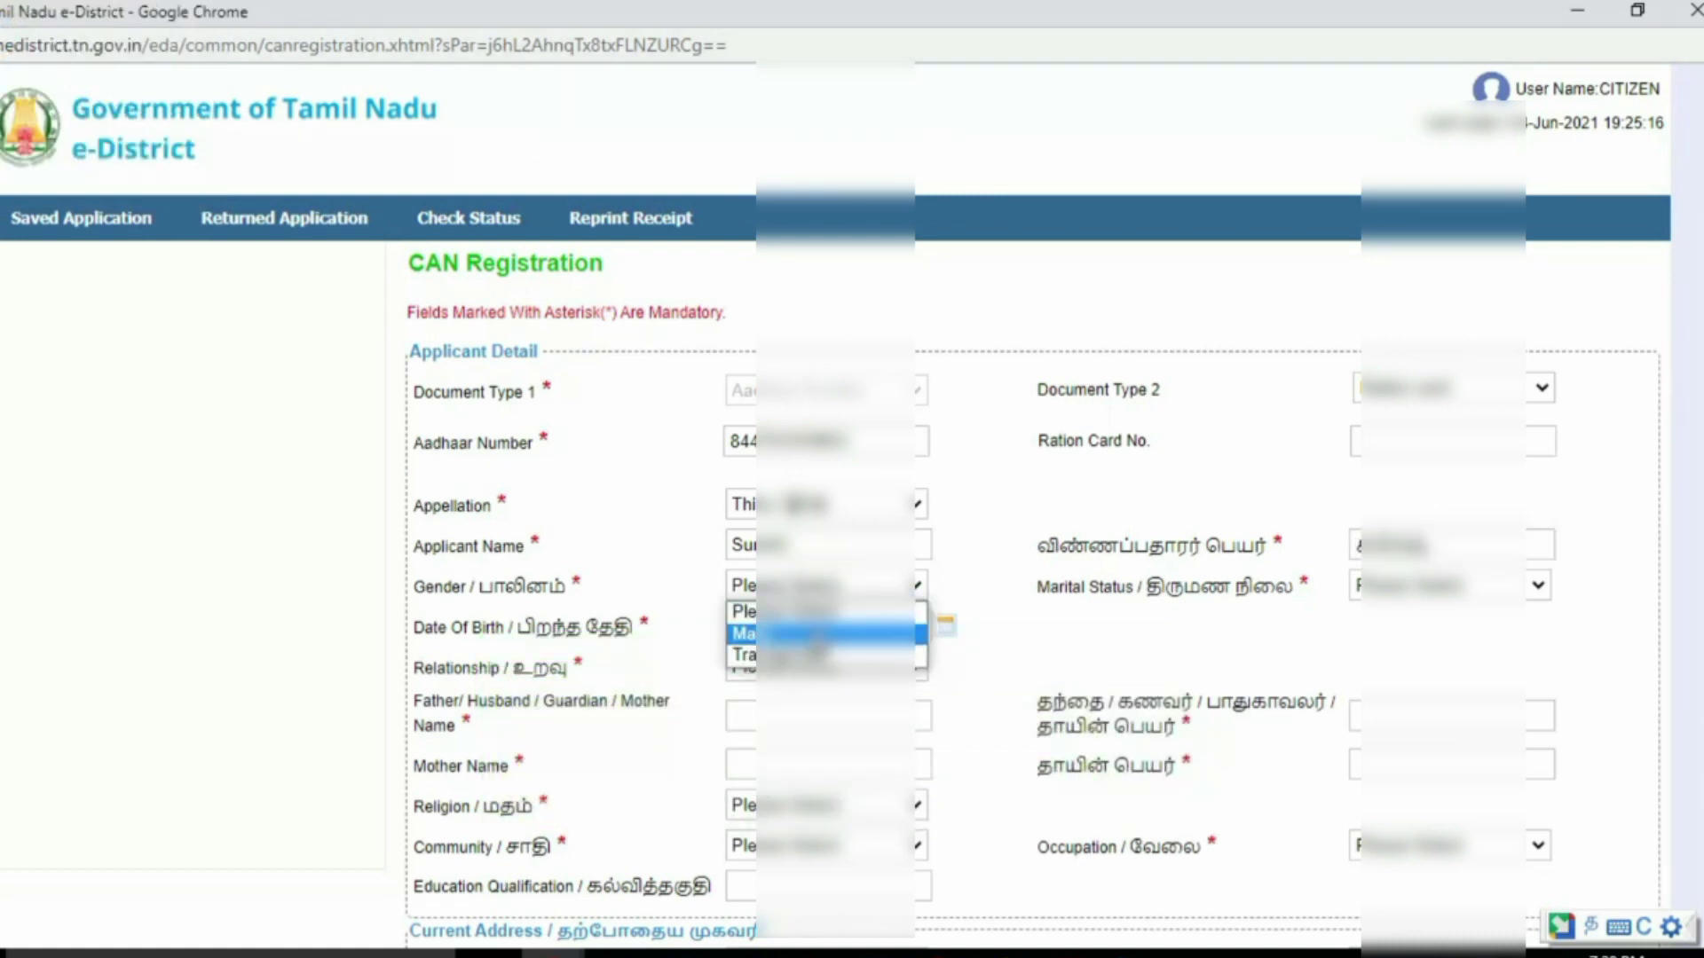
click(781, 626)
click(1428, 585)
click(1389, 654)
scroll(882, 621, down, 2)
click(882, 538)
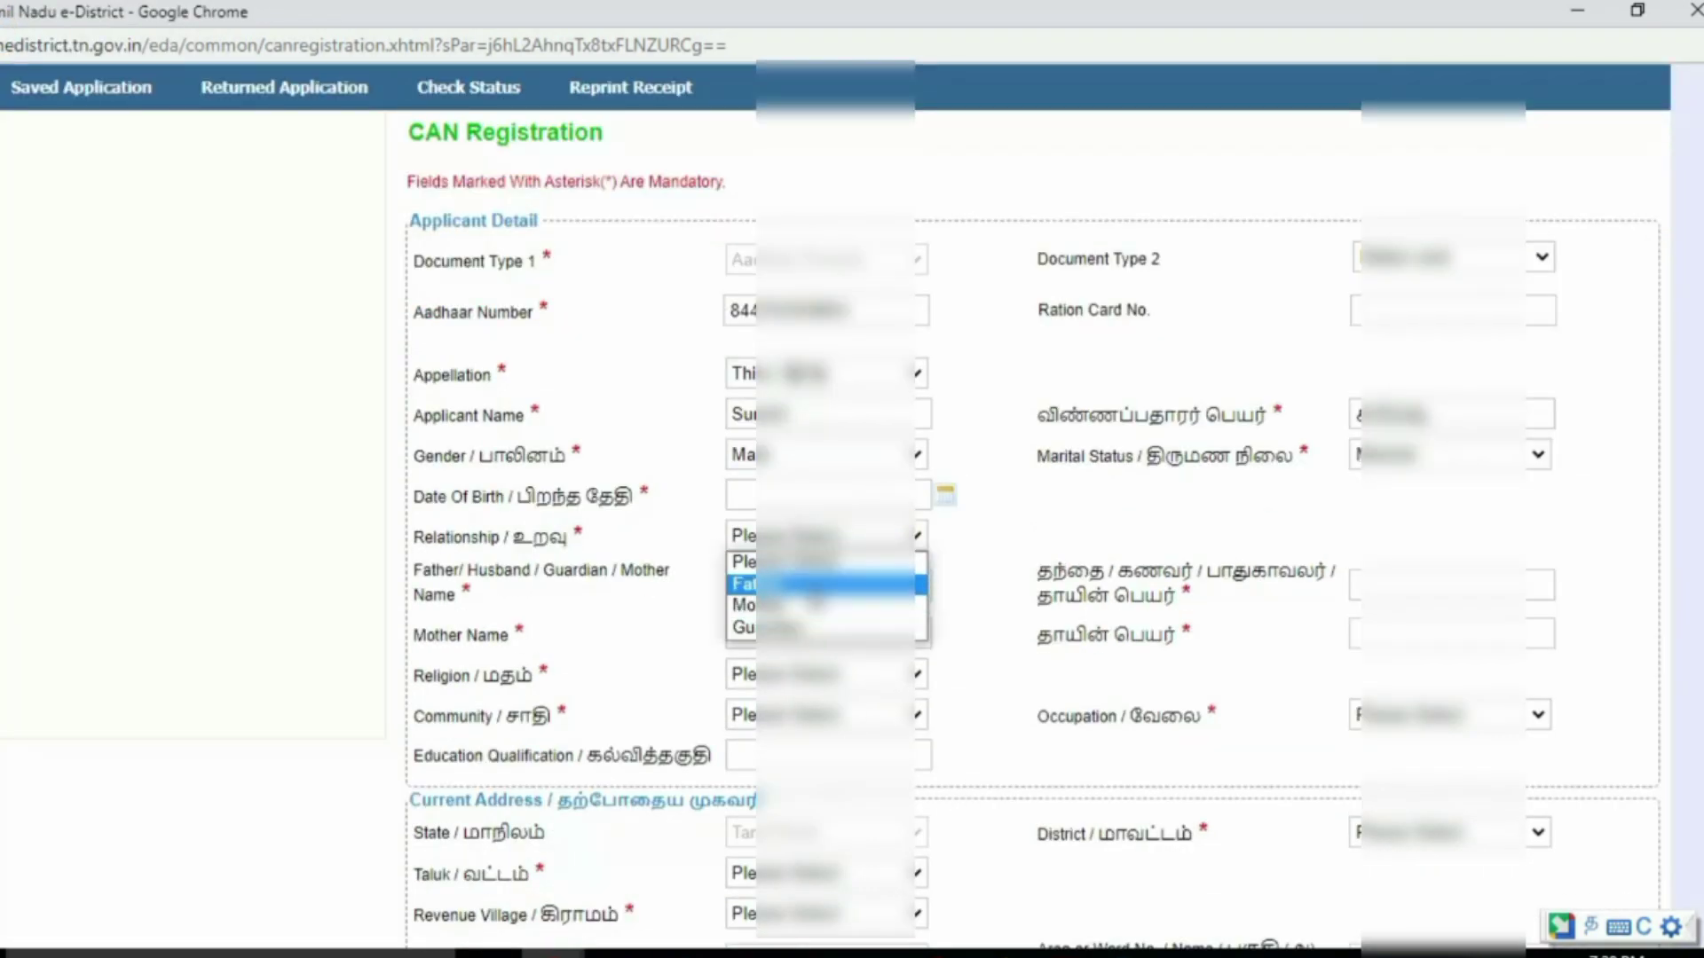
click(807, 584)
Step: Enter the father's and mother's names in English and Tamil
click(759, 583)
text(jay)
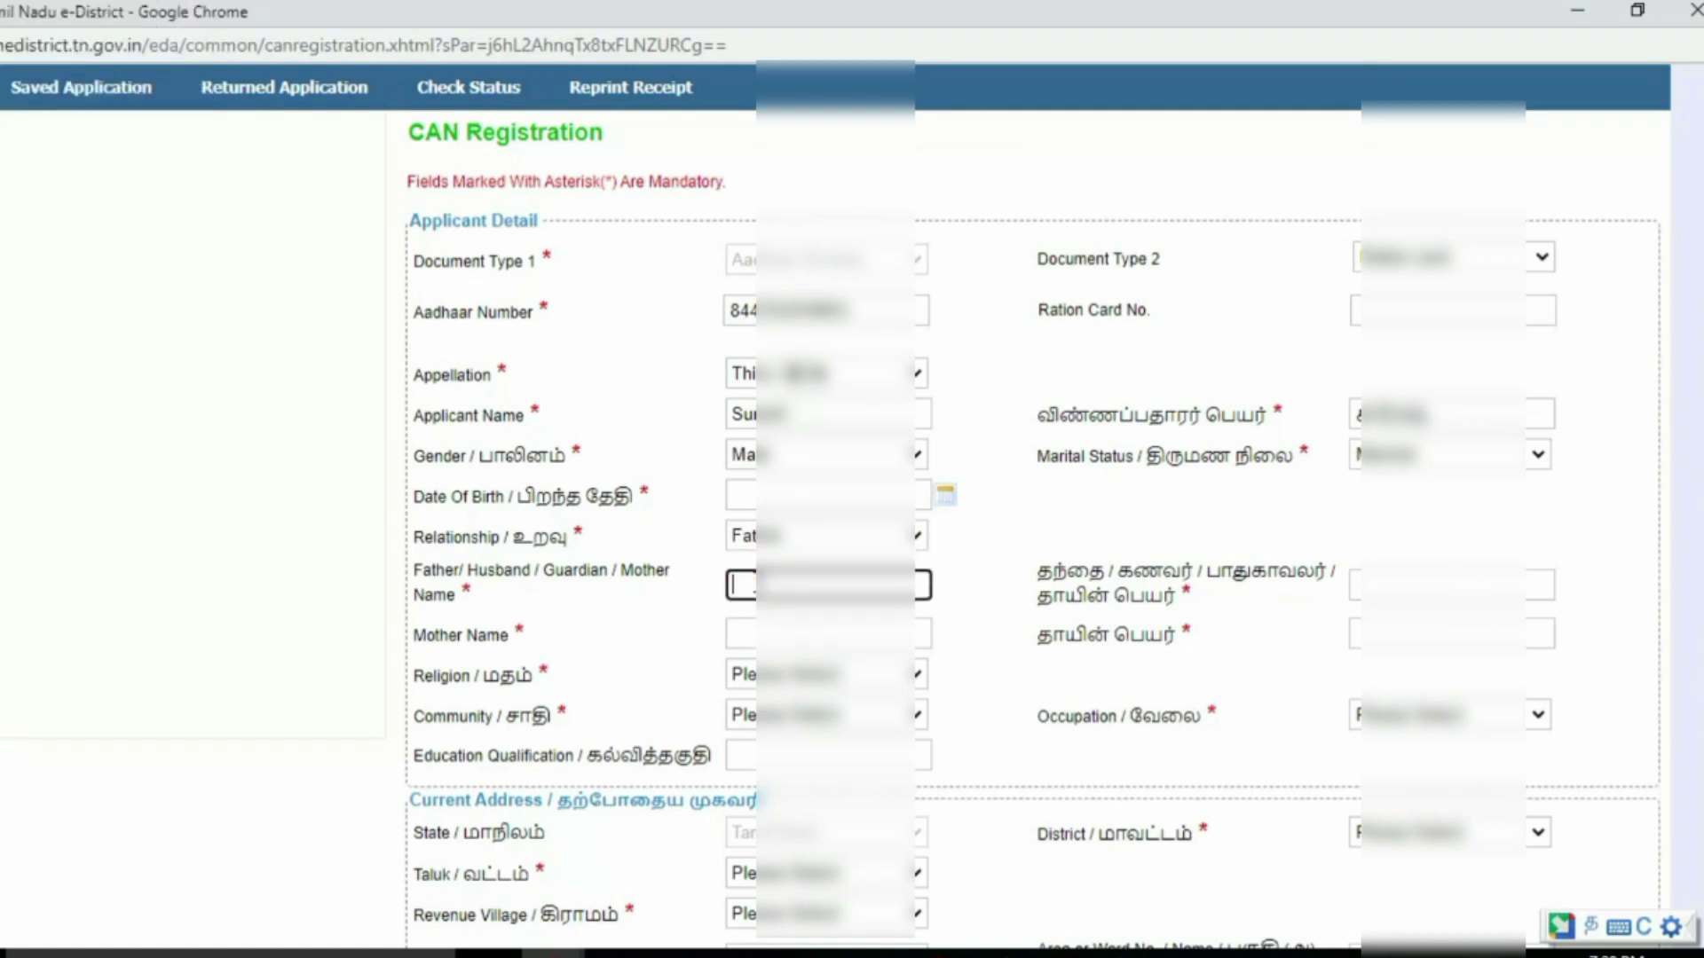
text(andir)
click(1377, 582)
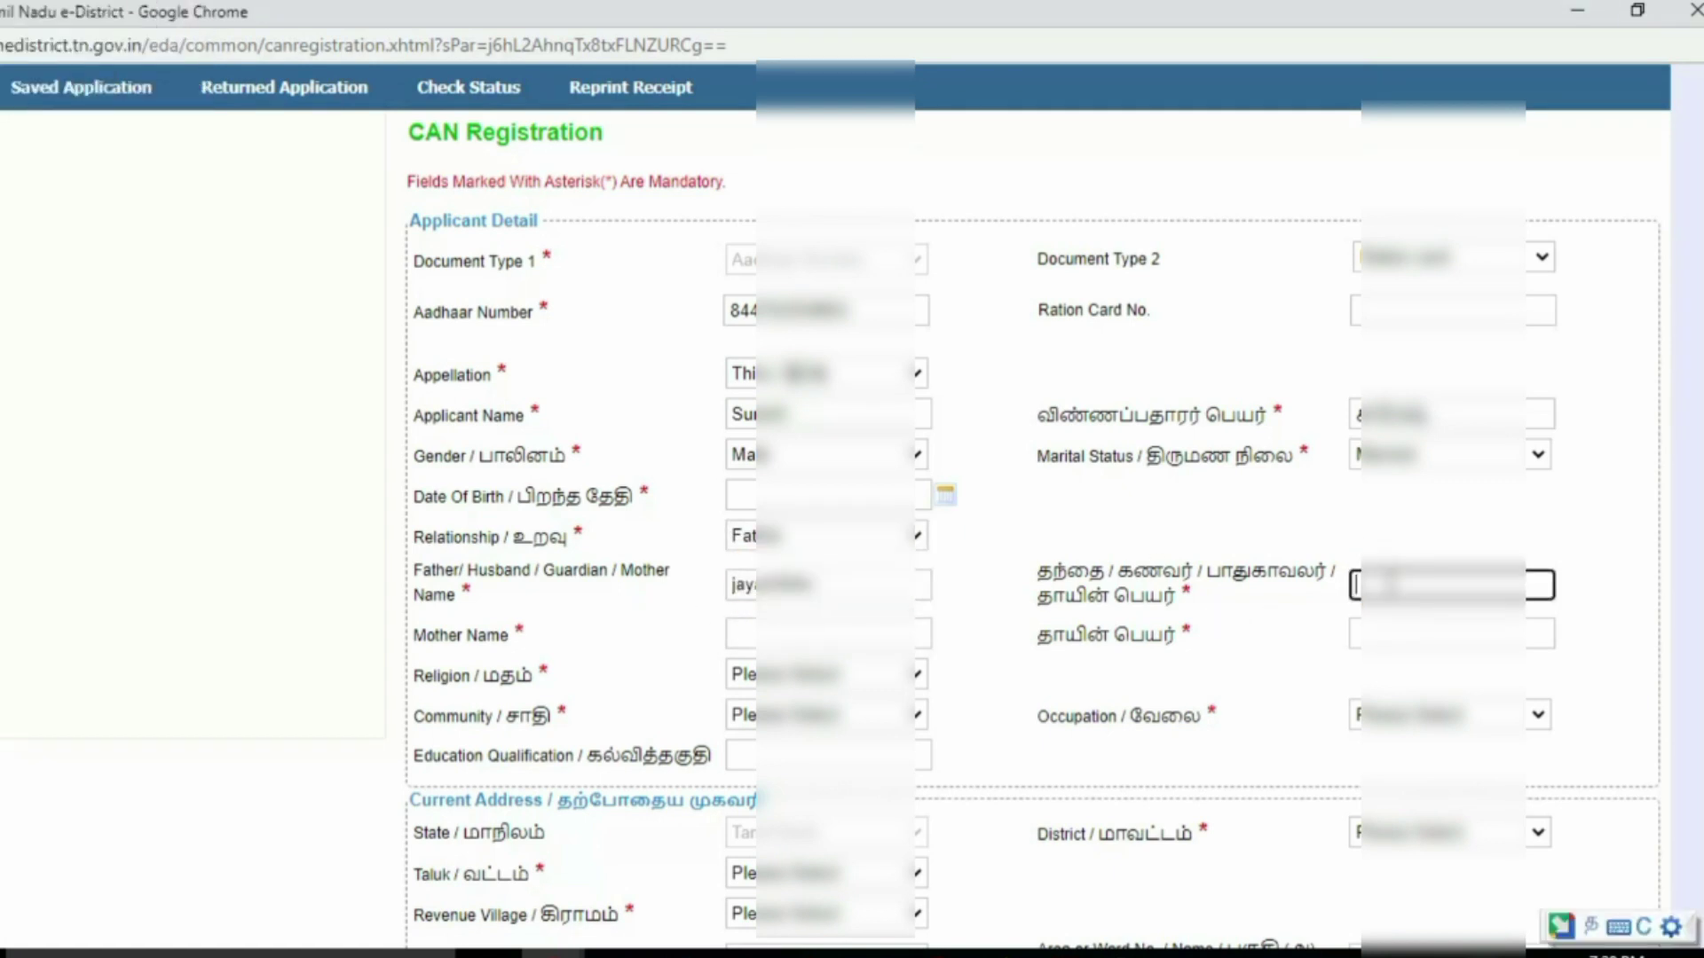
text(jayandir)
click(71, 43)
click(772, 637)
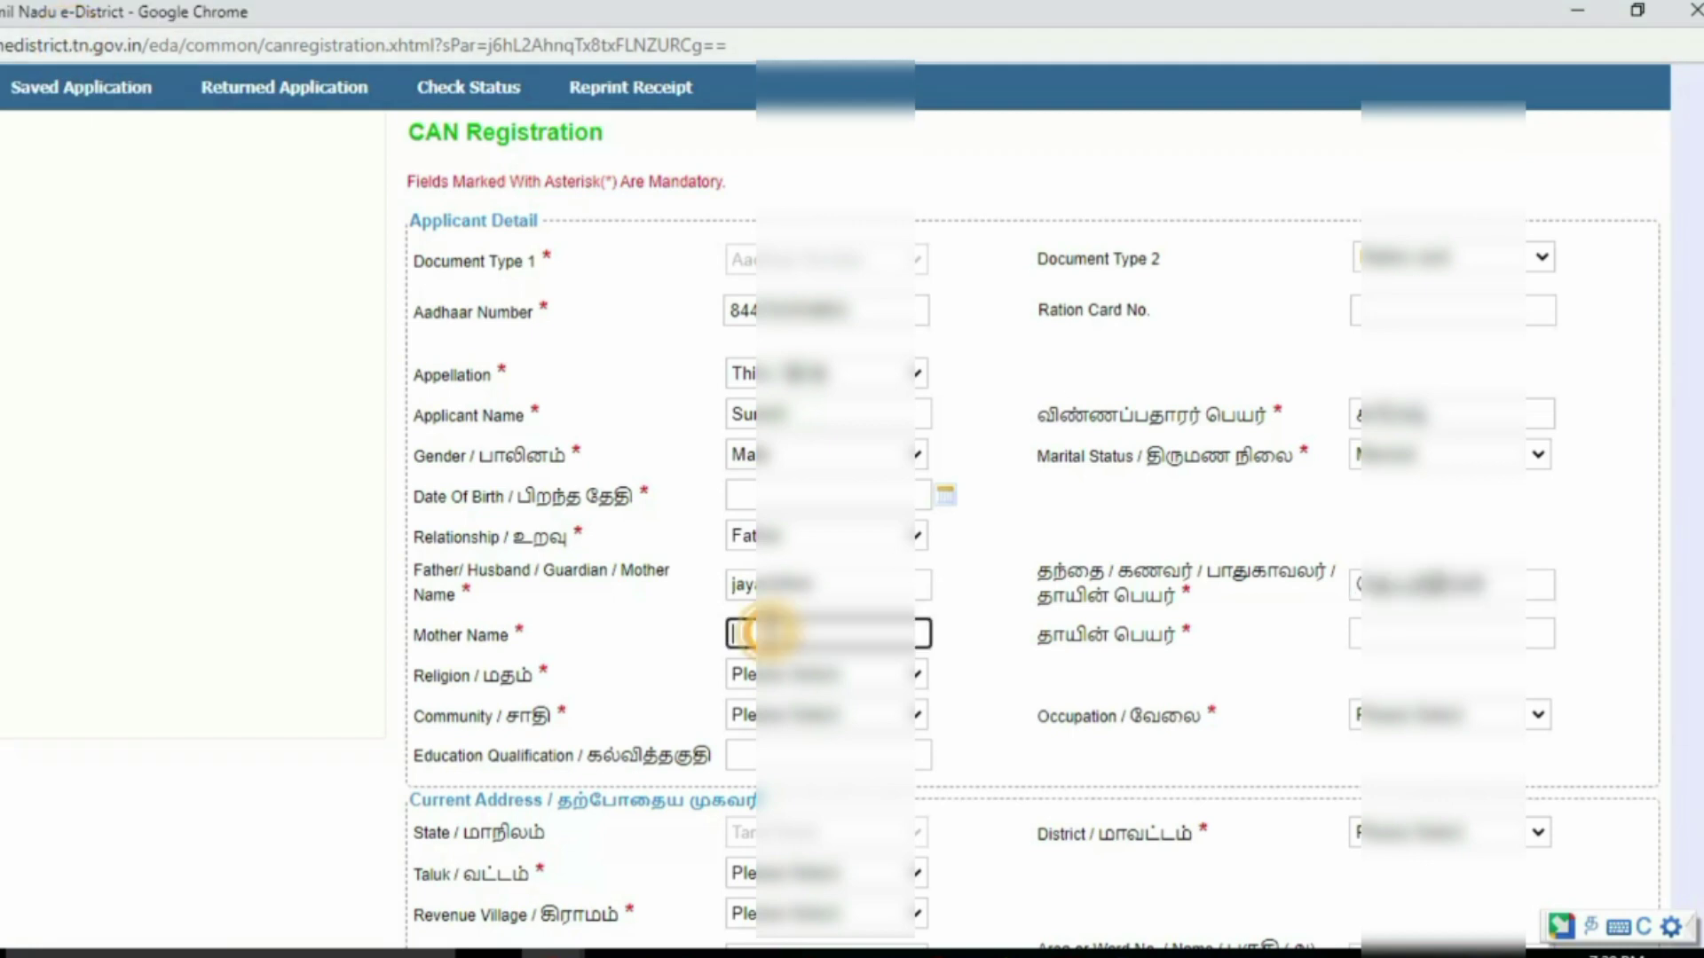
text(Ma)
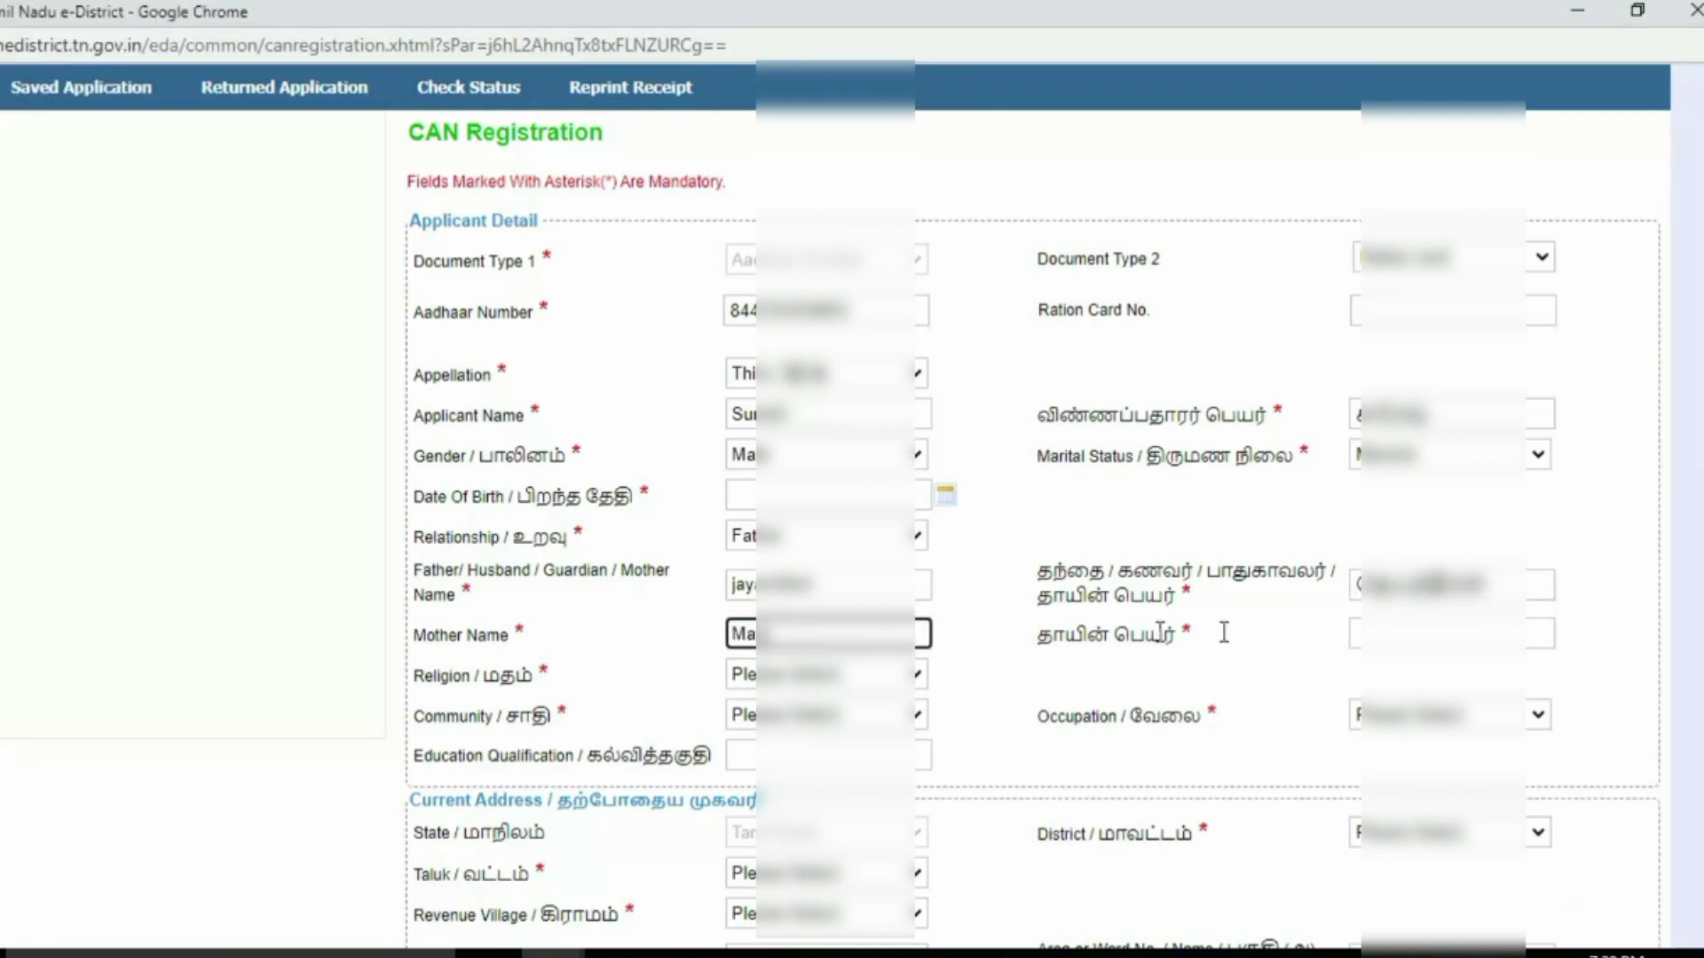
click(1384, 632)
text(Ma)
click(53, 67)
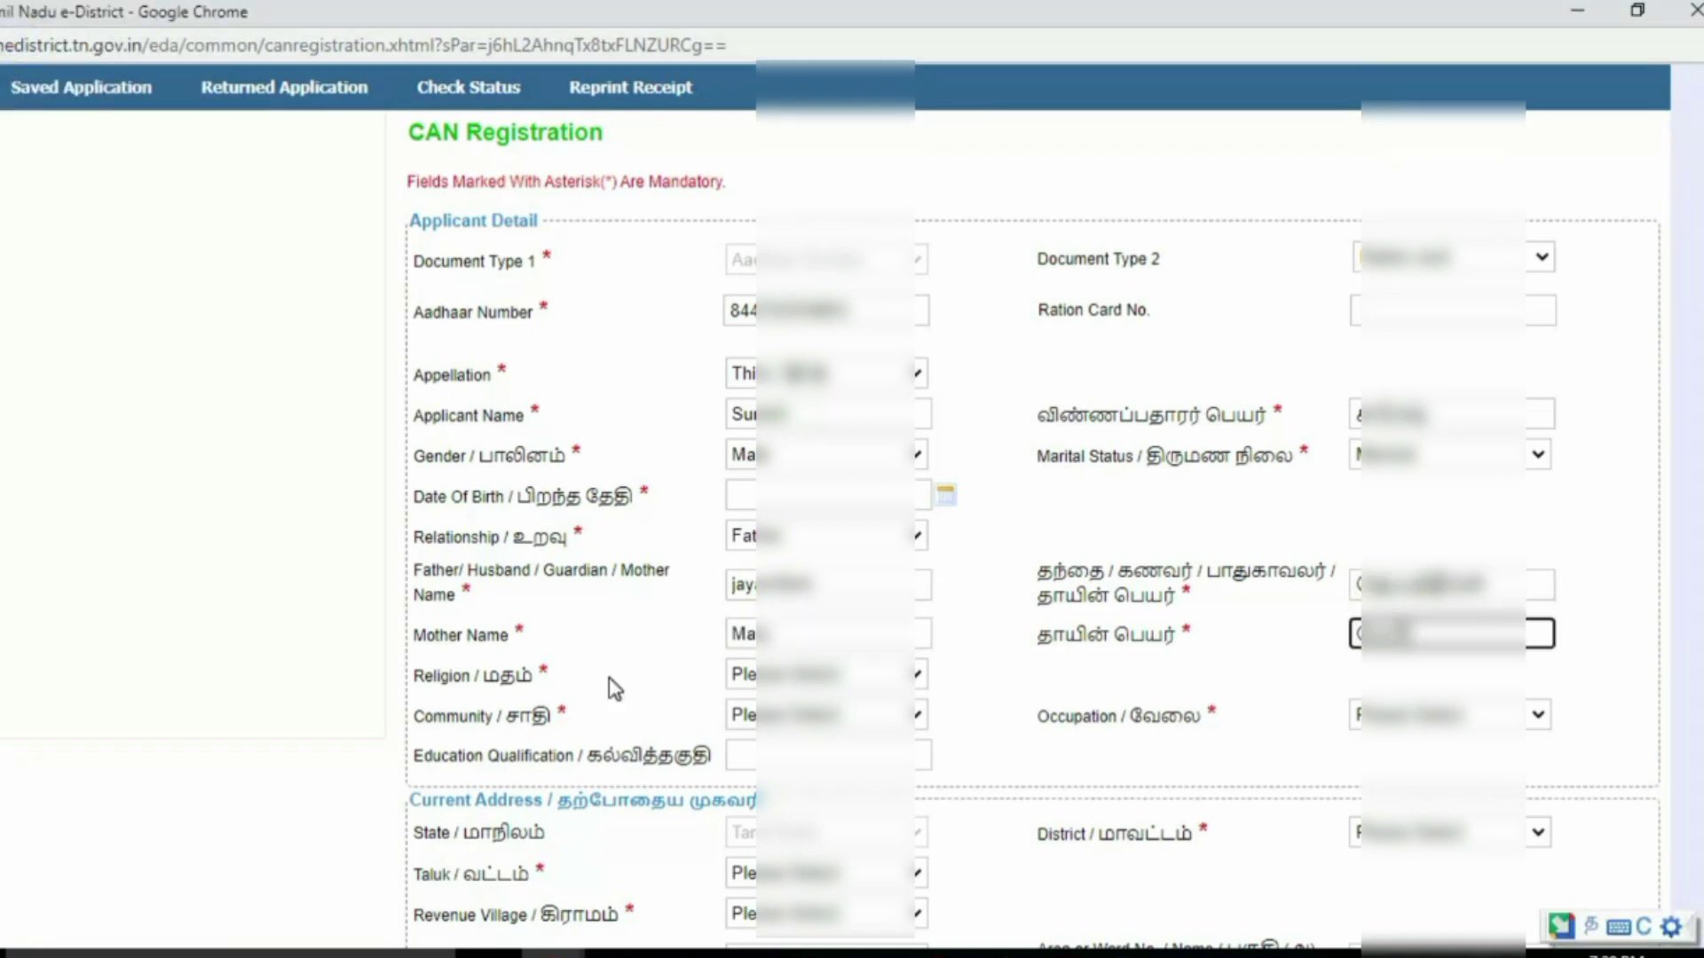
Step: Pick the religion, set community to SC and occupation to Service Workers
click(825, 674)
click(772, 723)
click(817, 716)
click(754, 842)
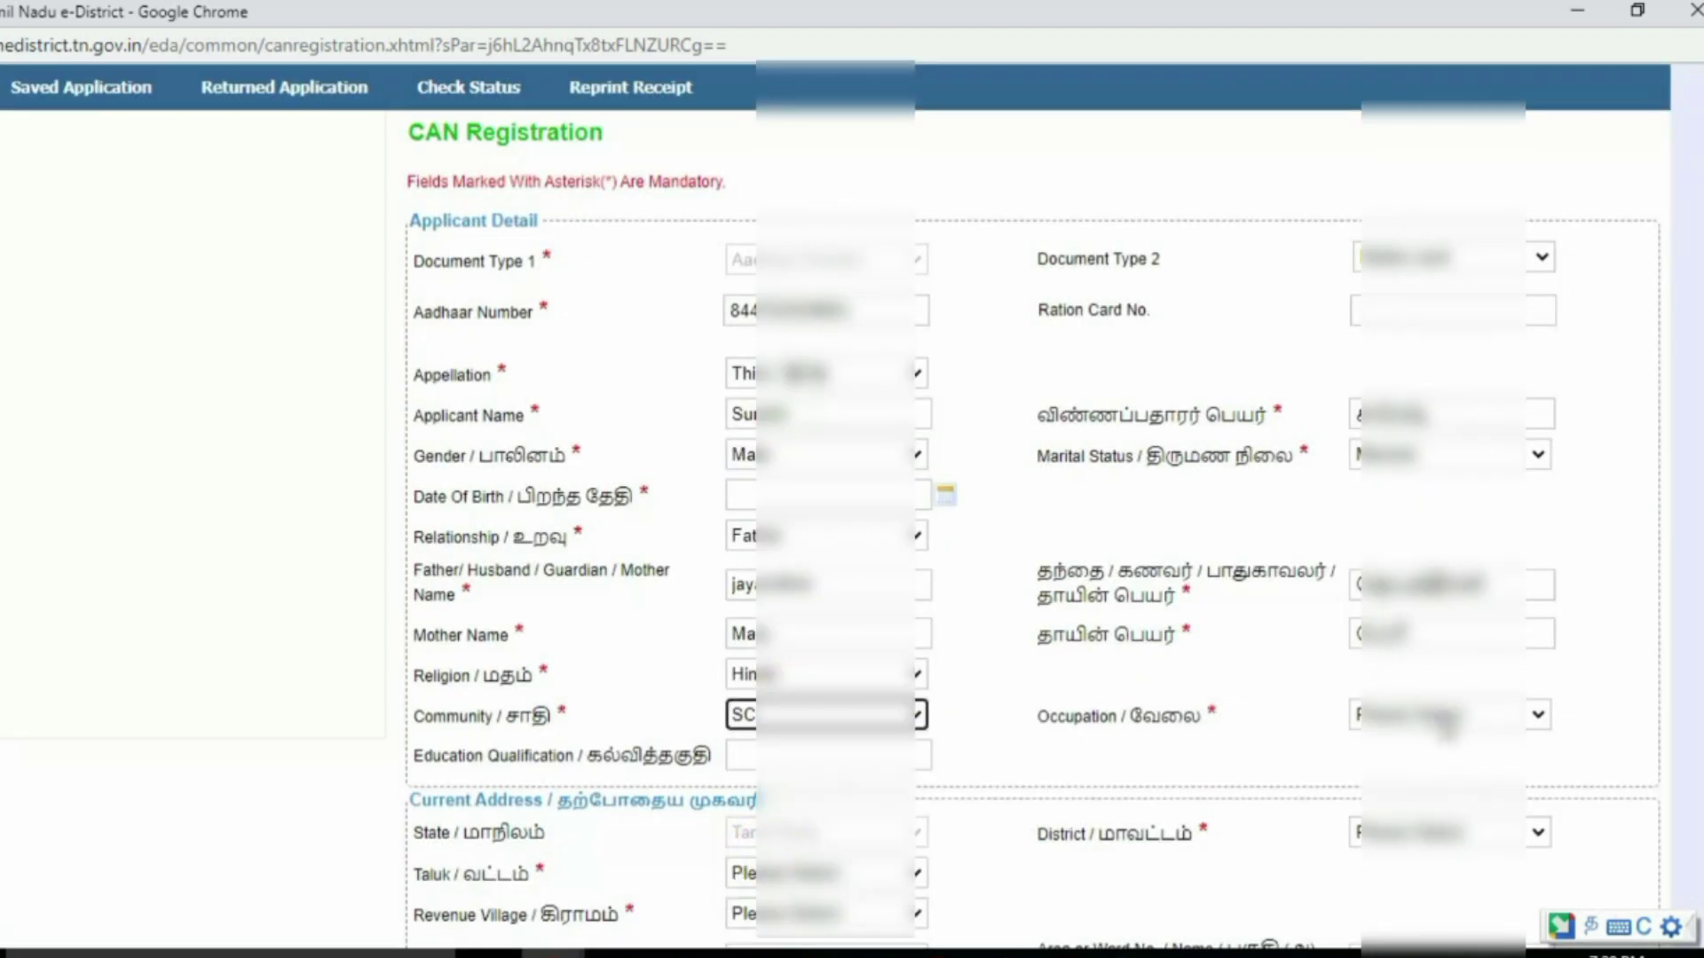
click(1446, 715)
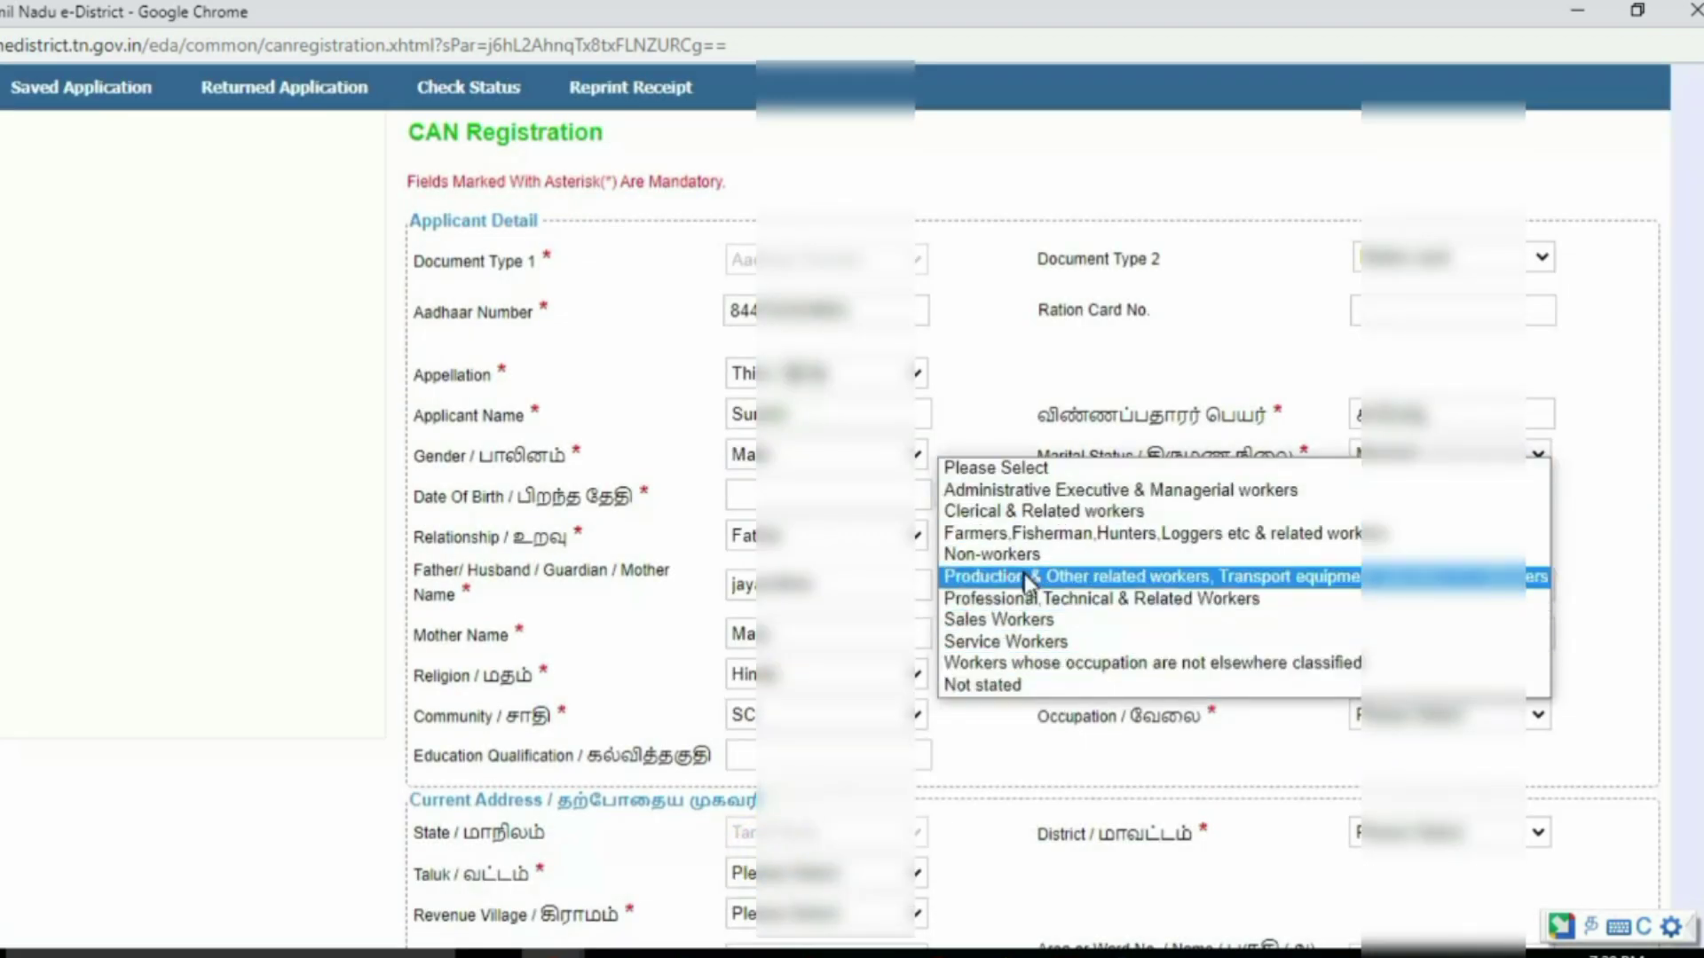
click(1029, 642)
Step: Enter Degree as the education qualification
scroll(789, 754, down, 1)
click(781, 624)
click(781, 624)
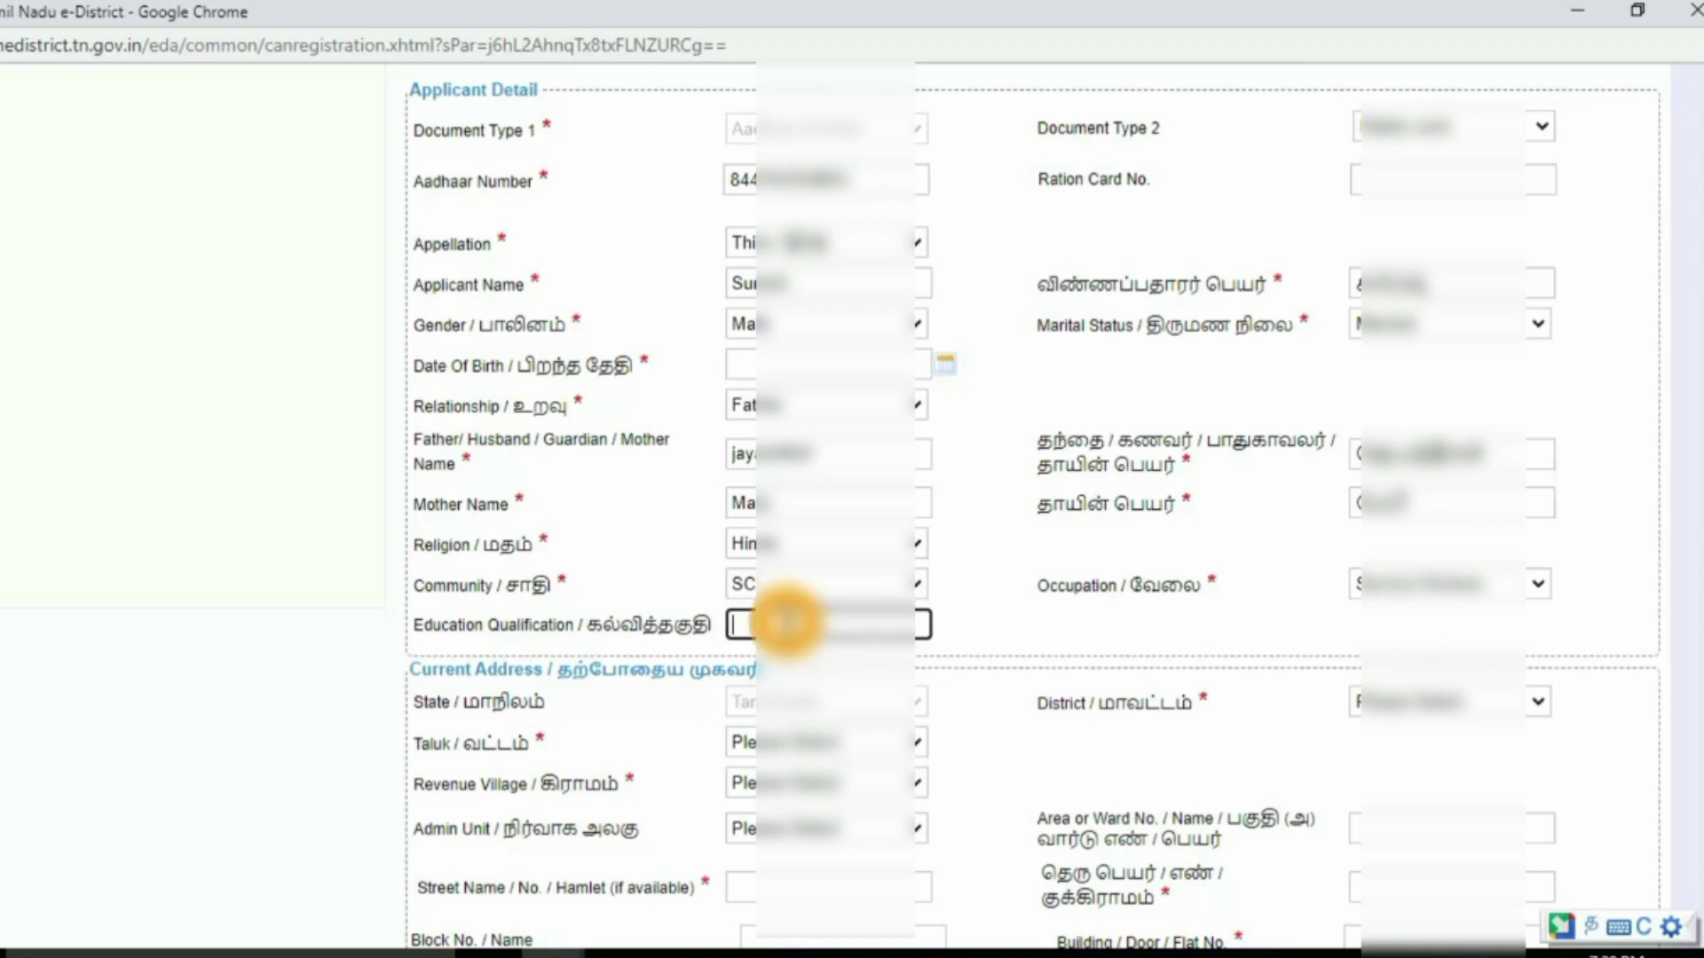
text(Degree)
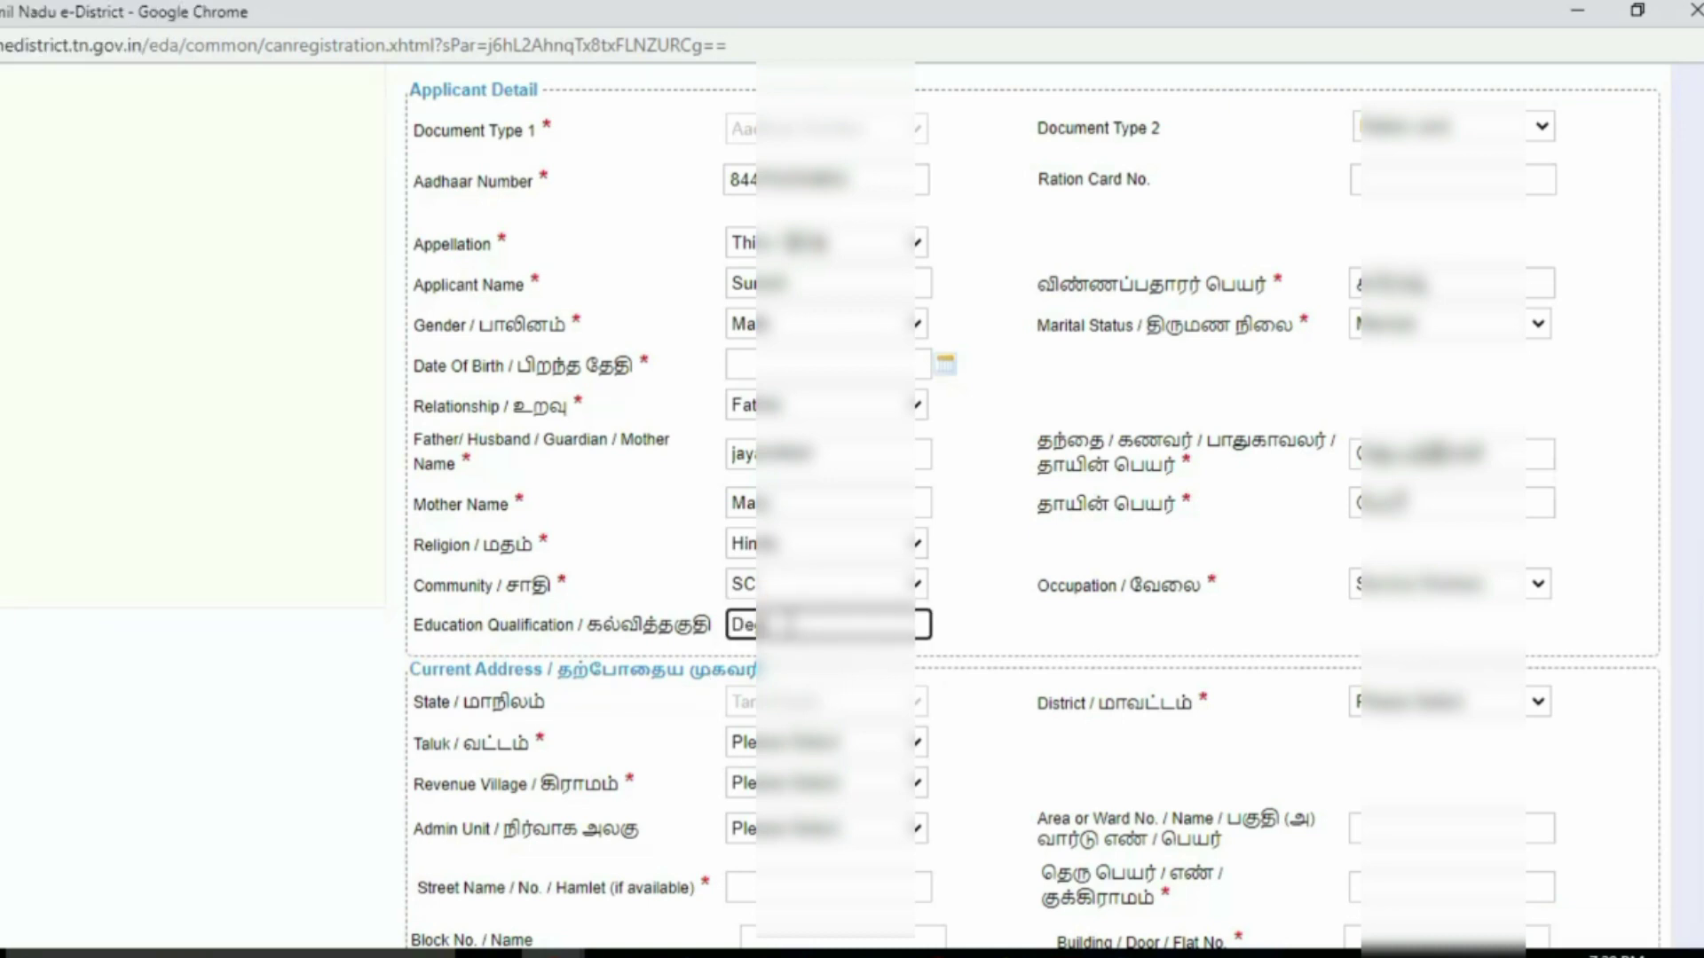
scroll(1248, 671, down, 2)
Step: Choose the current address taluk and mark the permanent address same as current
click(865, 480)
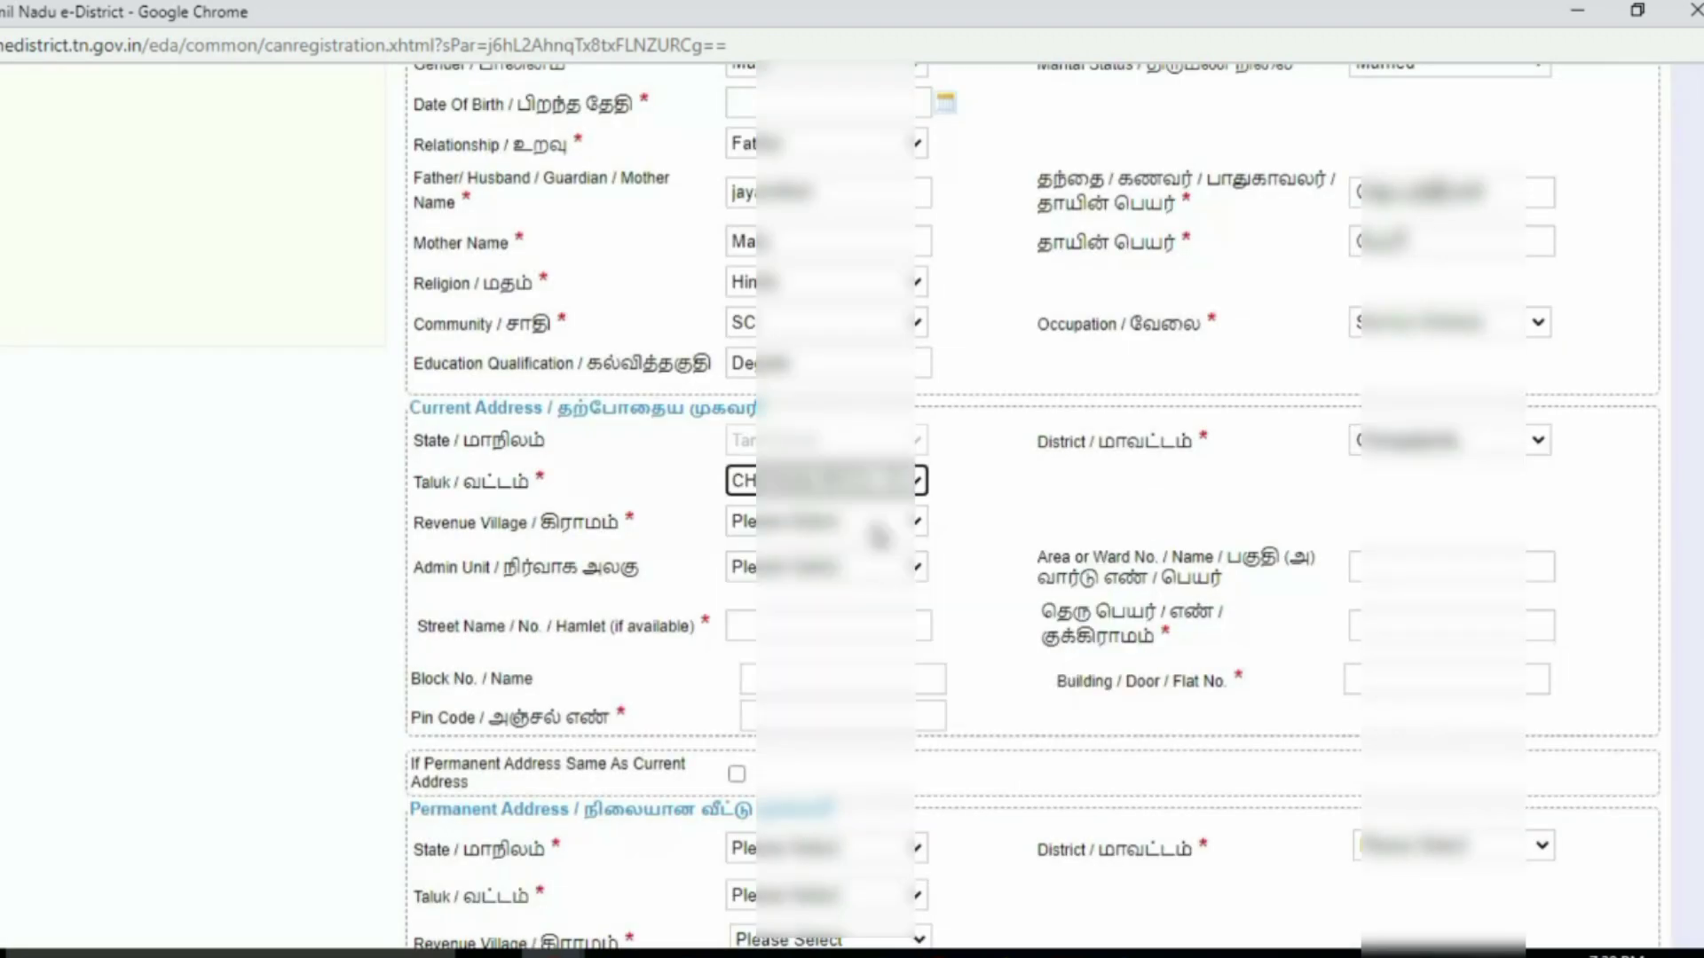
scroll(851, 533, down, 2)
click(736, 512)
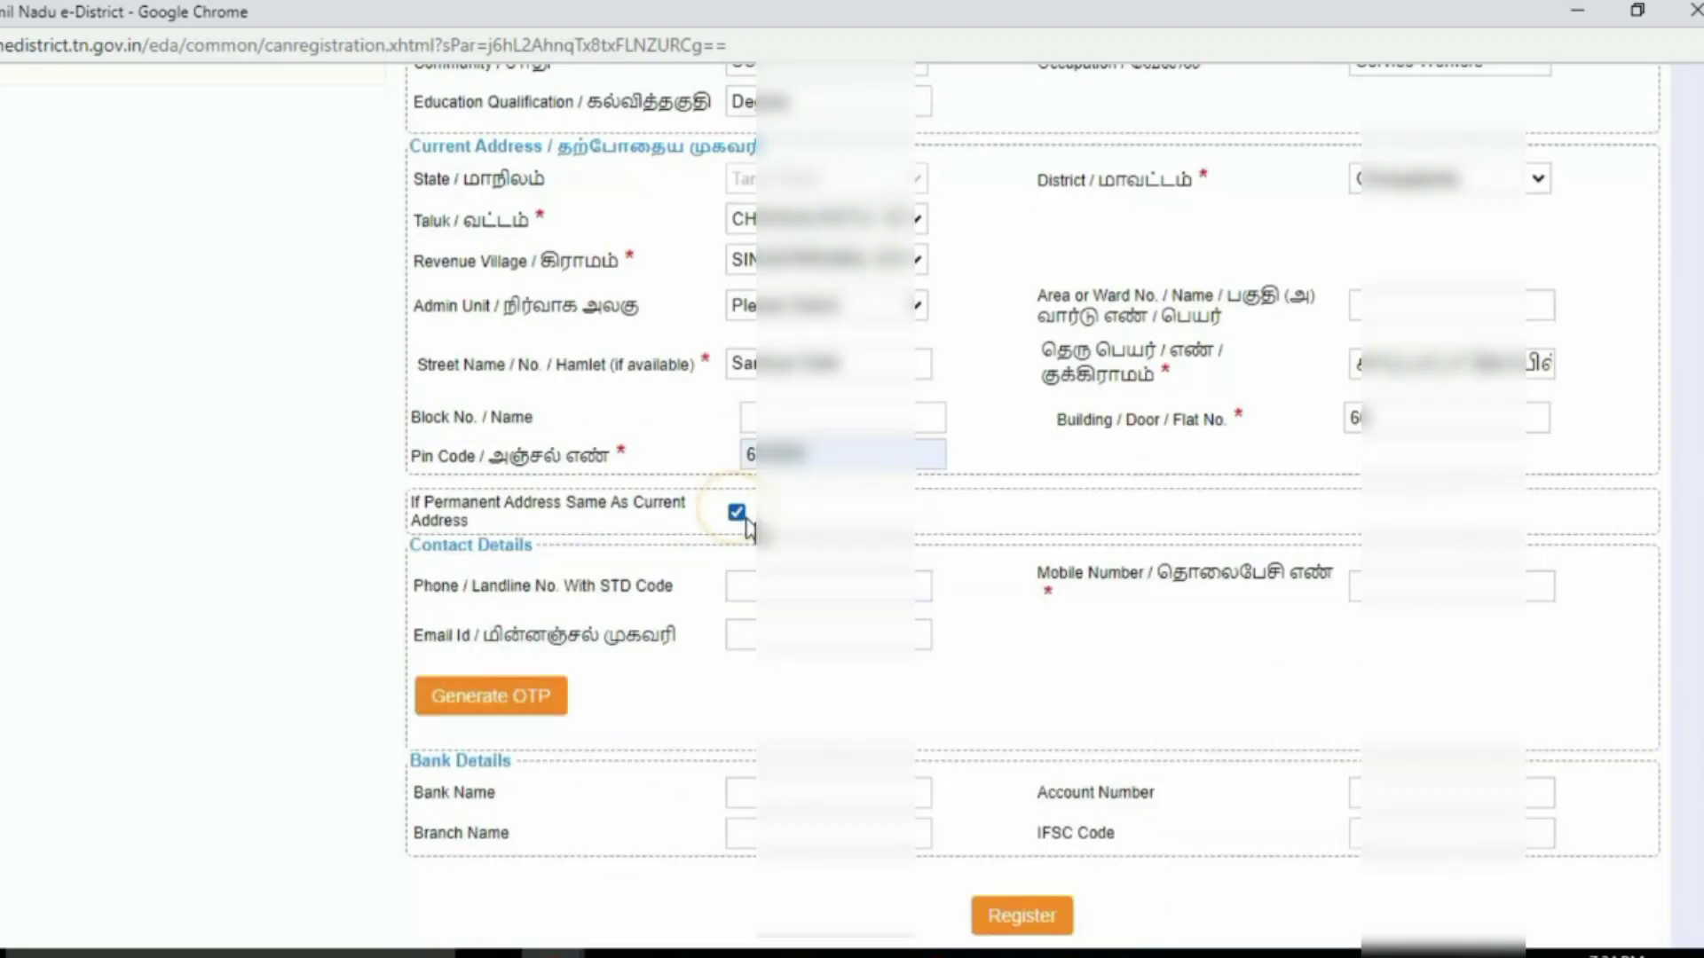
Step: Submit the CAN registration and confirm the warning dialog
scroll(869, 777, down, 5)
click(1025, 763)
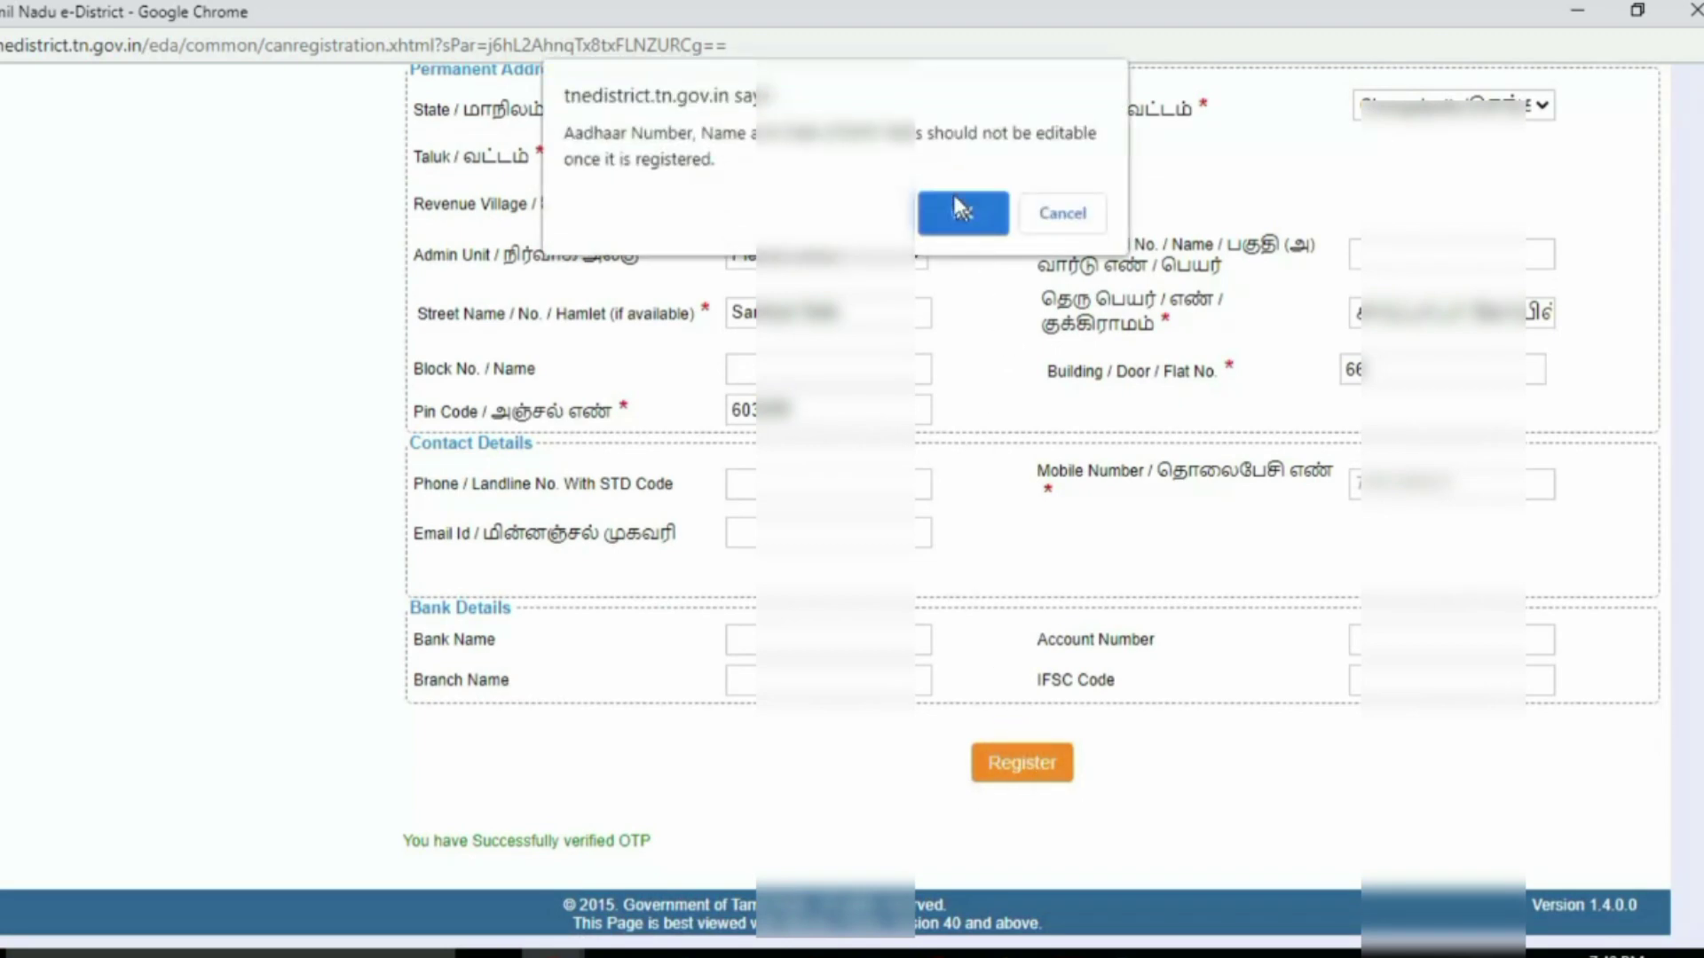
click(966, 211)
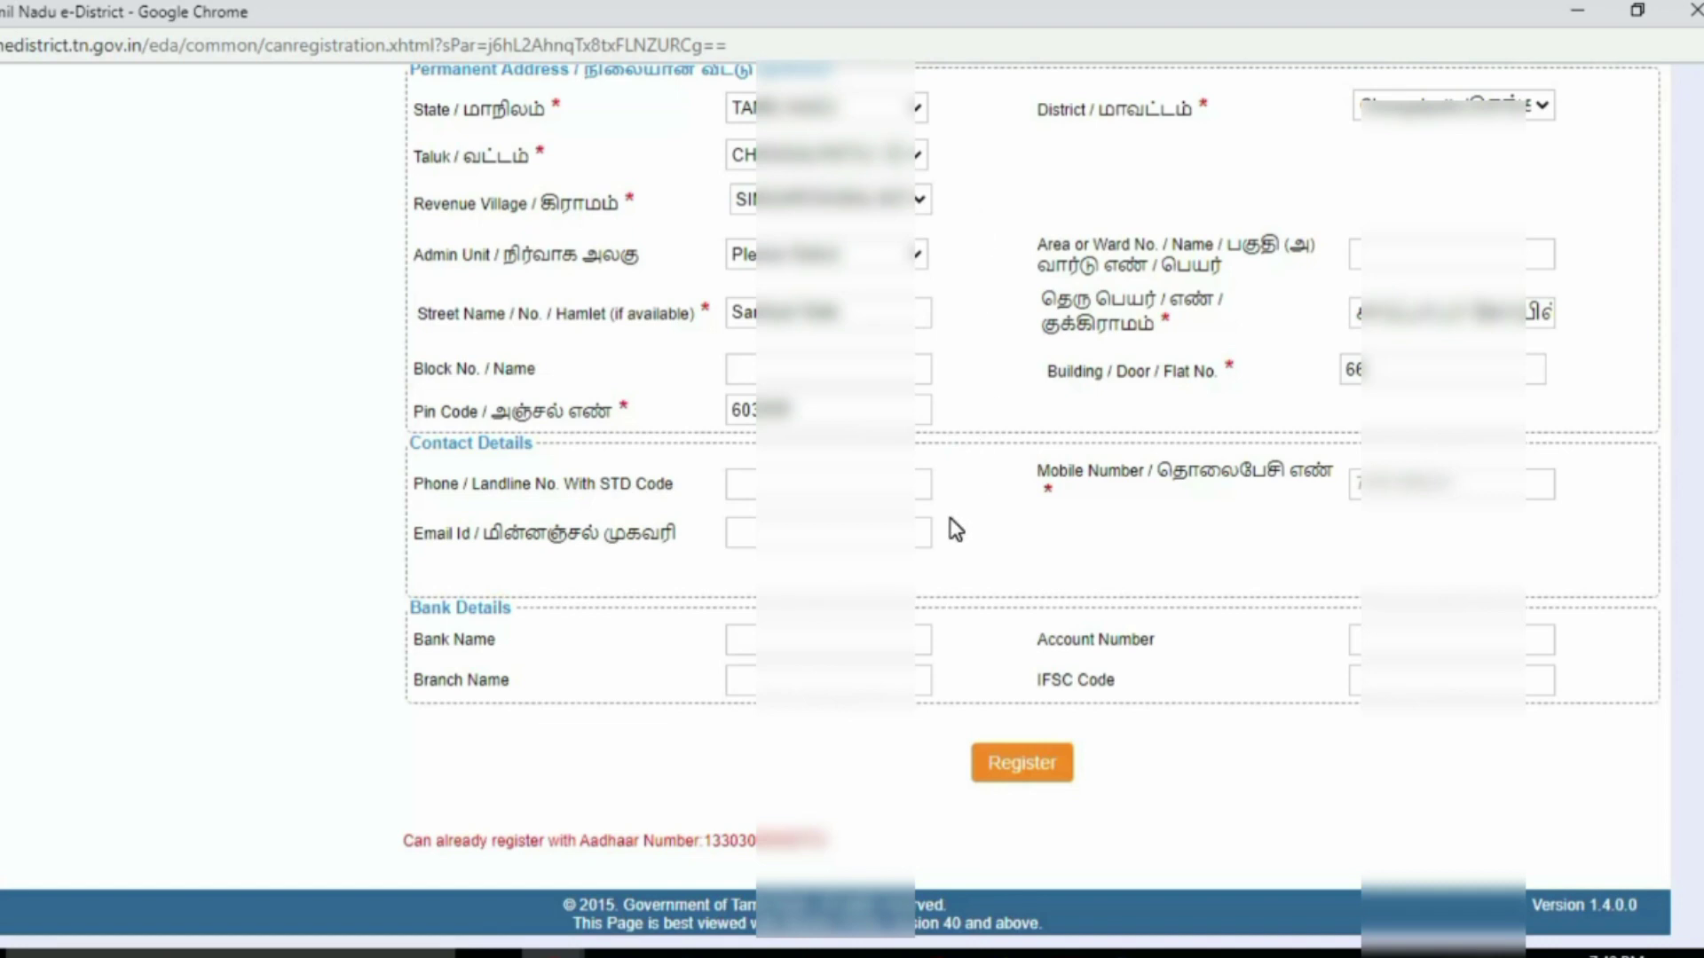
Step: Review the registration form and continue to the First Graduate Certificate instructions
scroll(955, 530, up, 15)
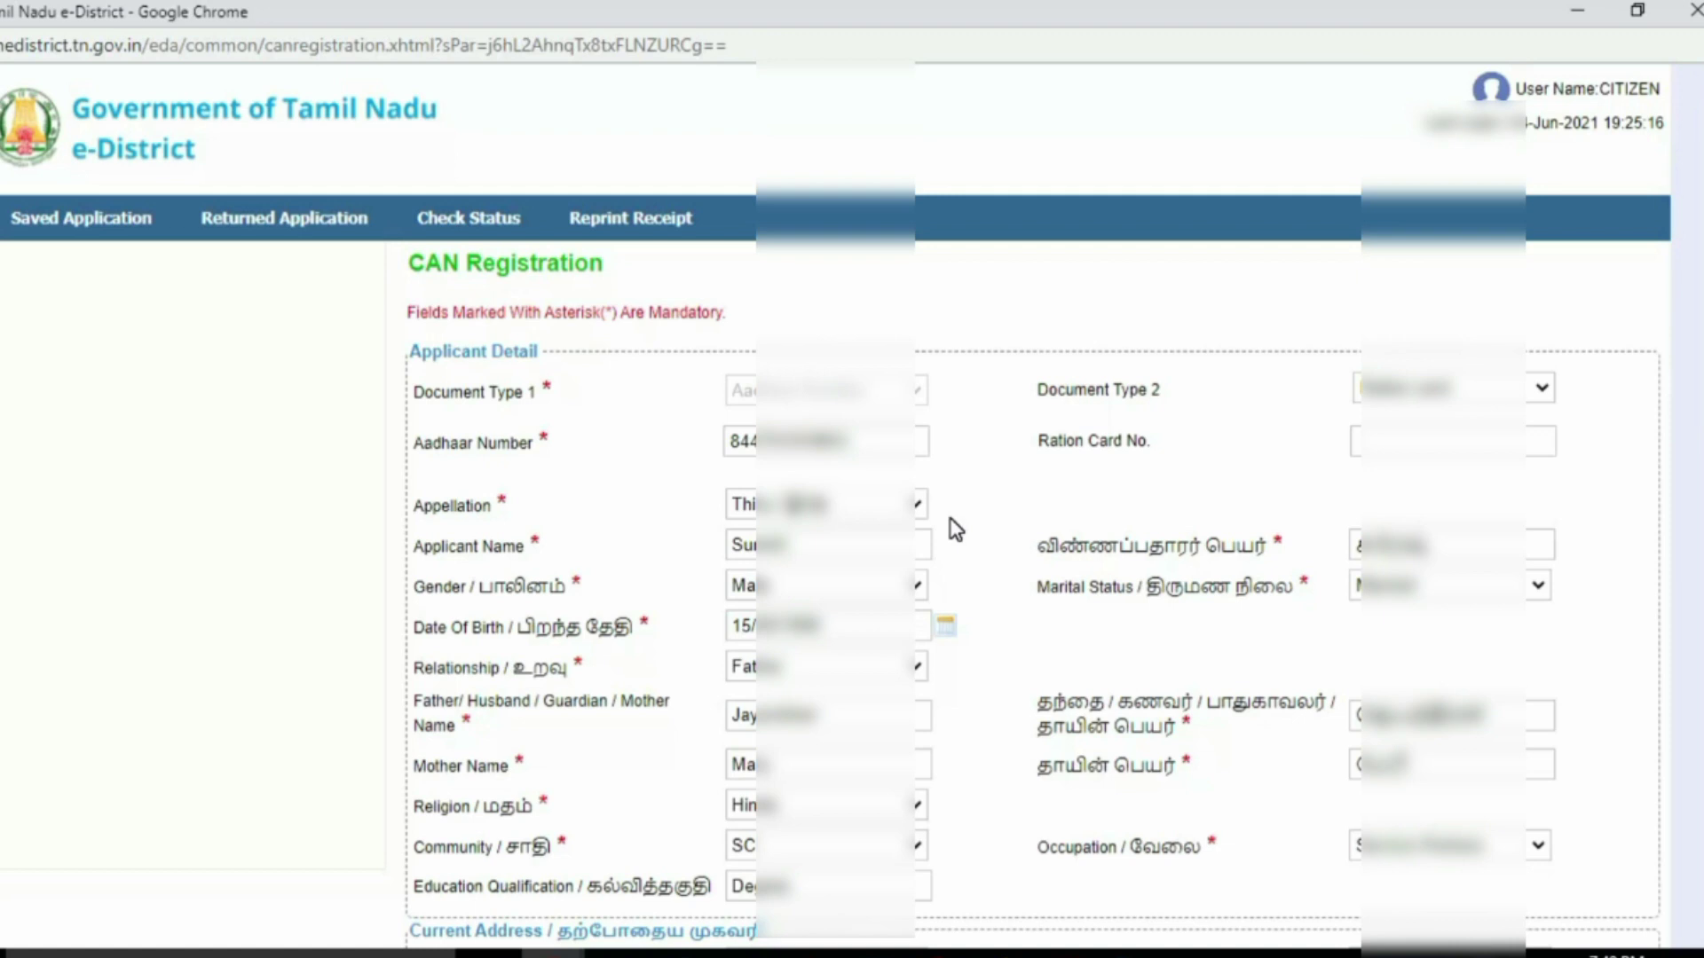
scroll(956, 529, down, 7)
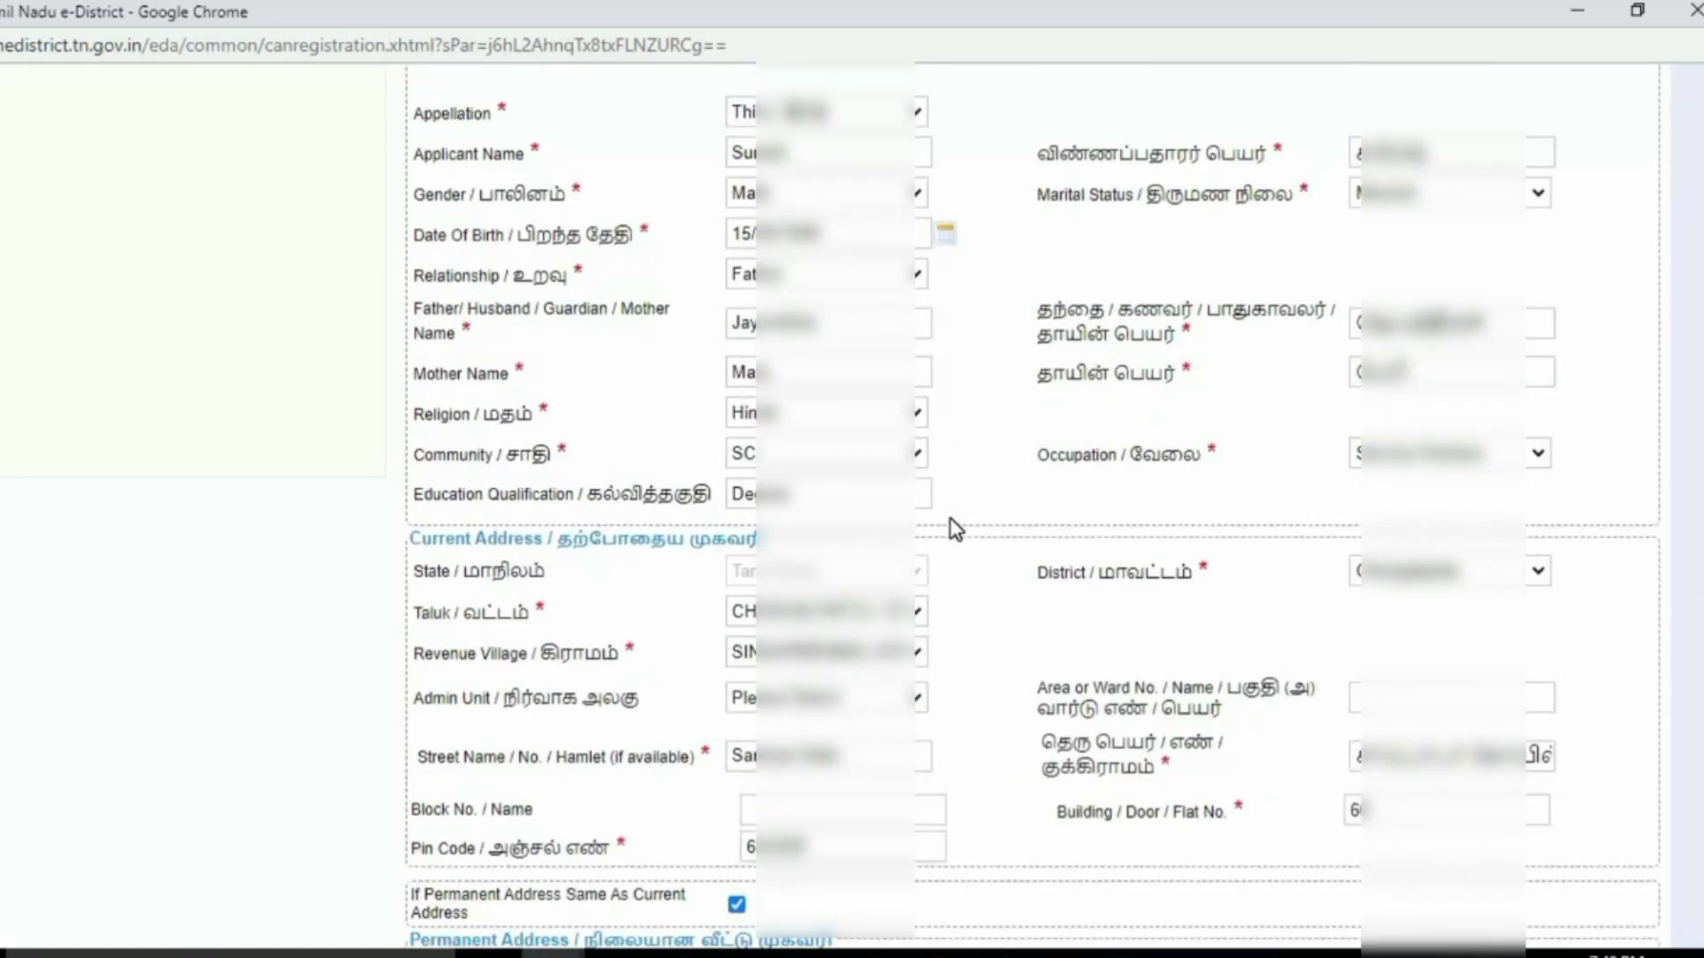
scroll(956, 529, down, 7)
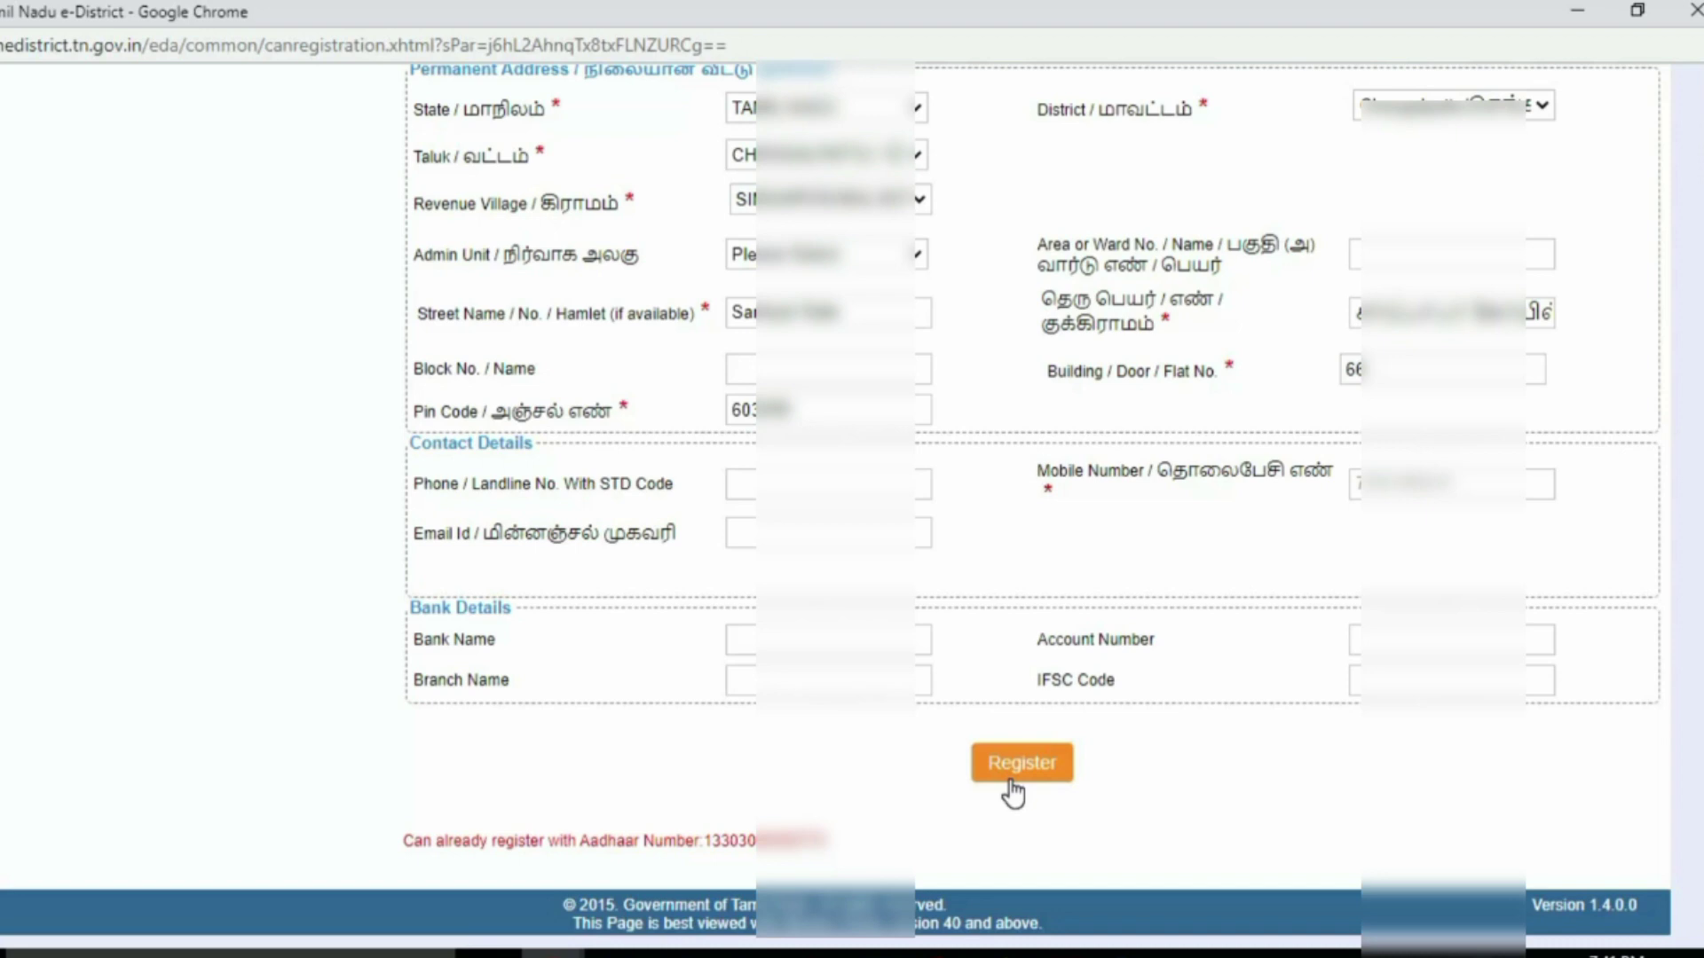
click(1013, 779)
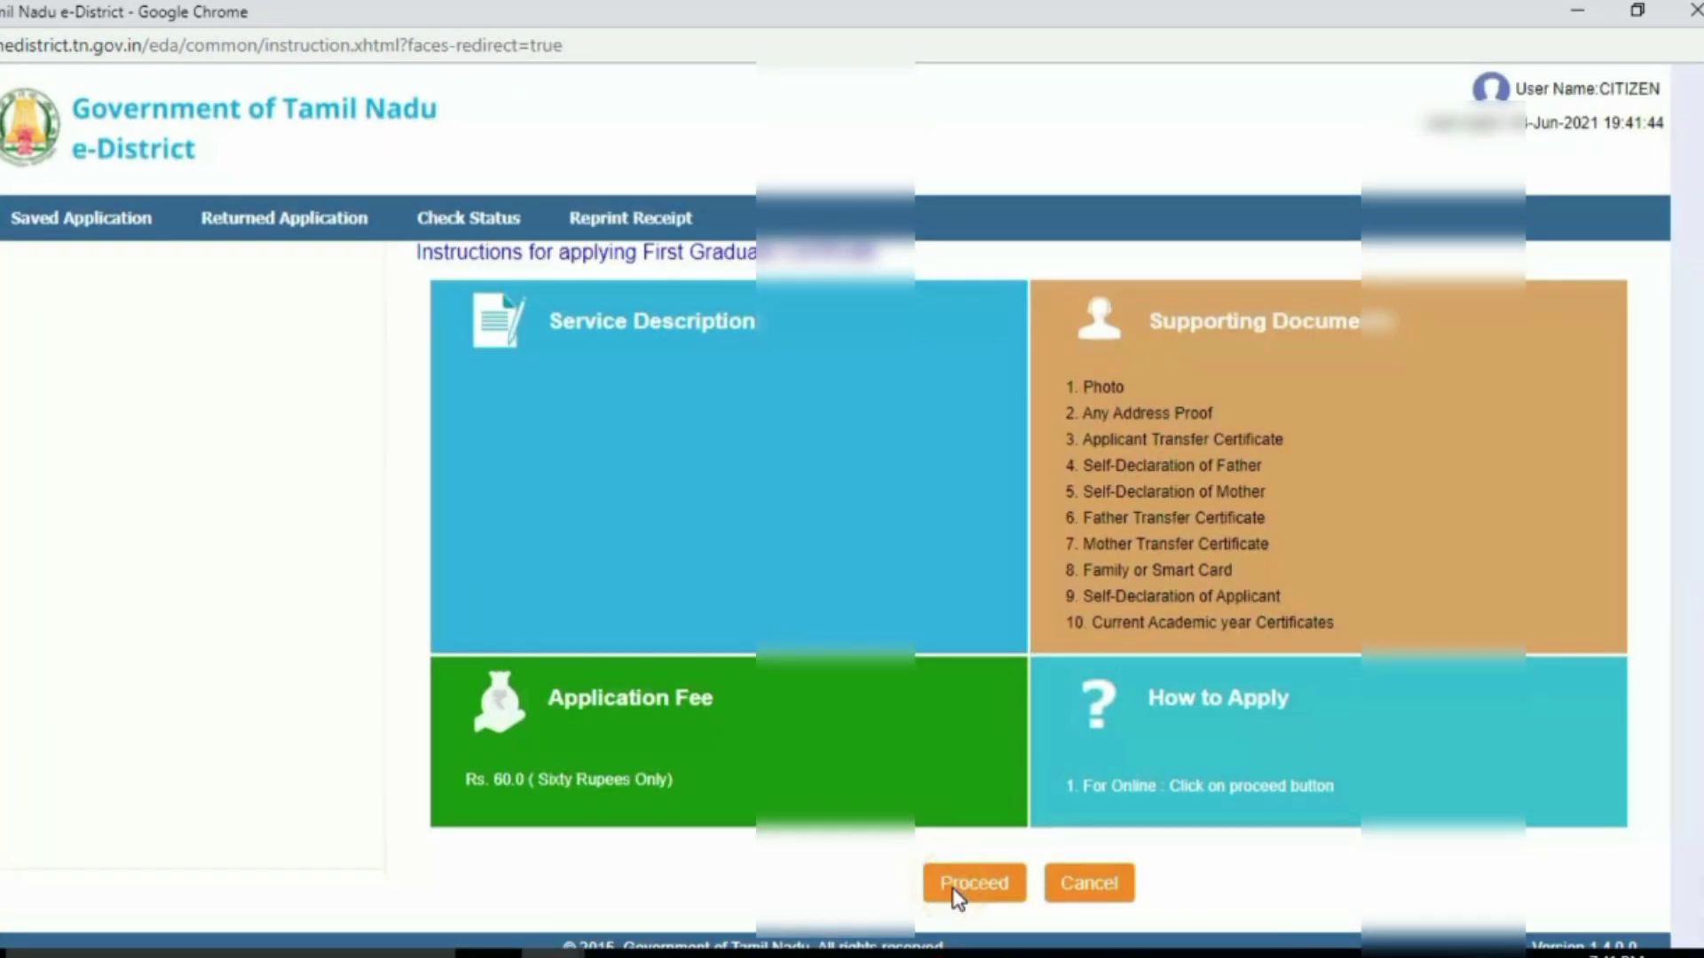
Step: Search by the applicant's CAN number and select the matching record
click(972, 882)
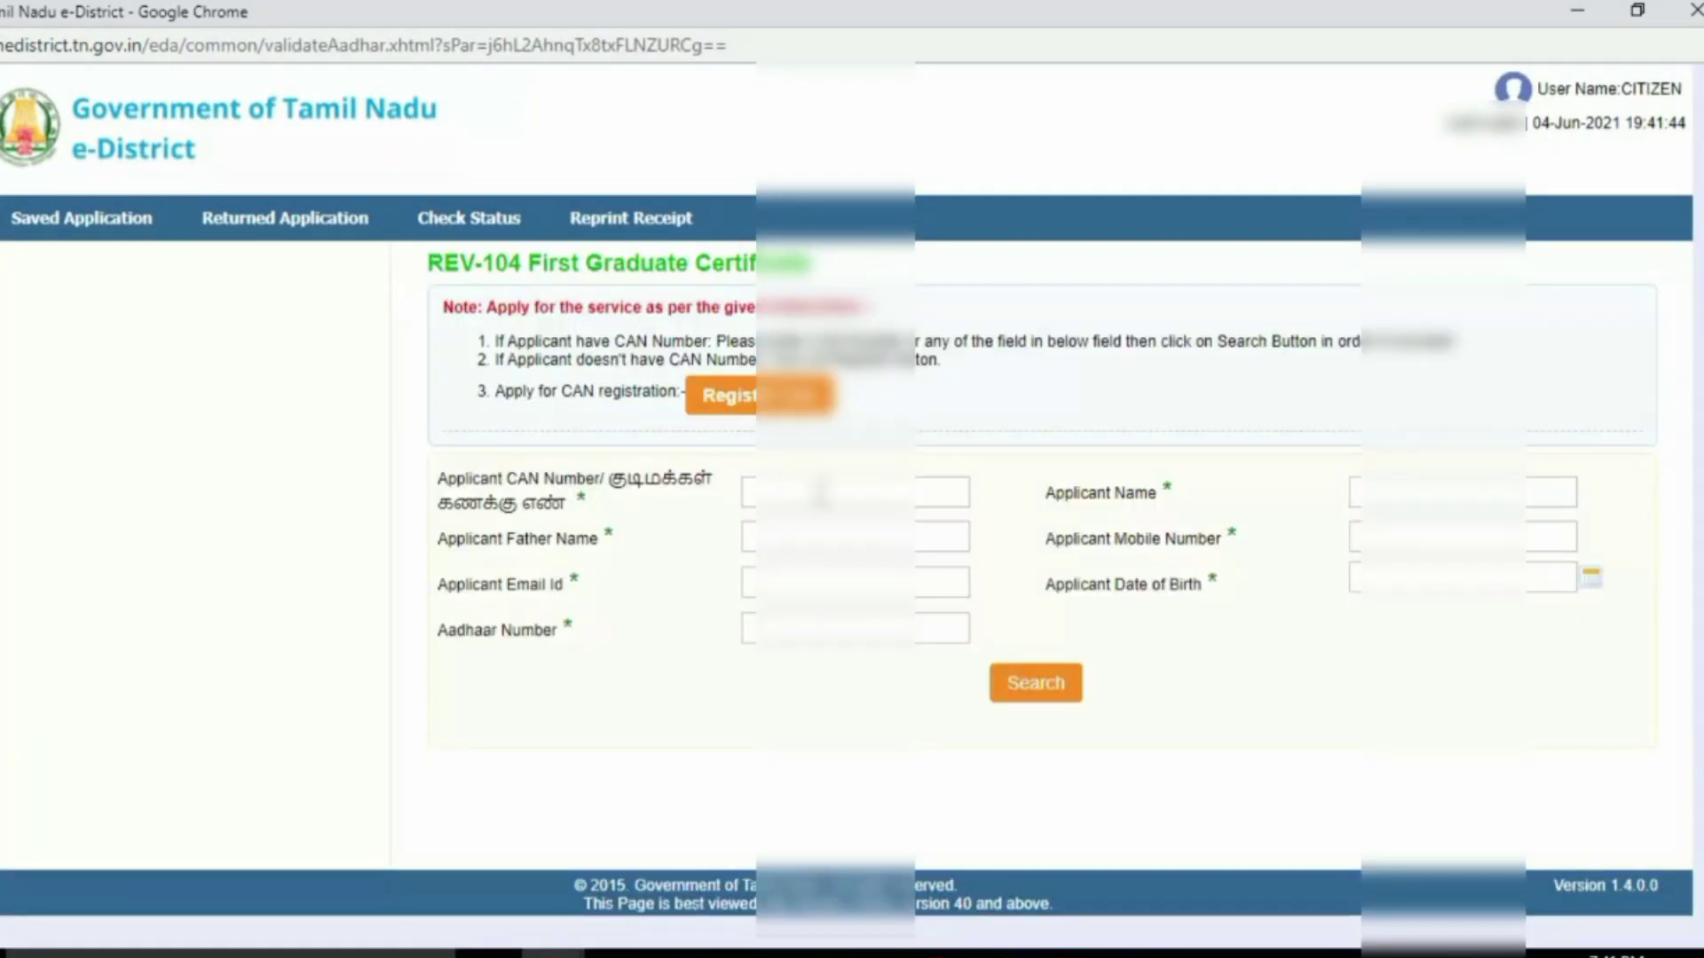
click(805, 490)
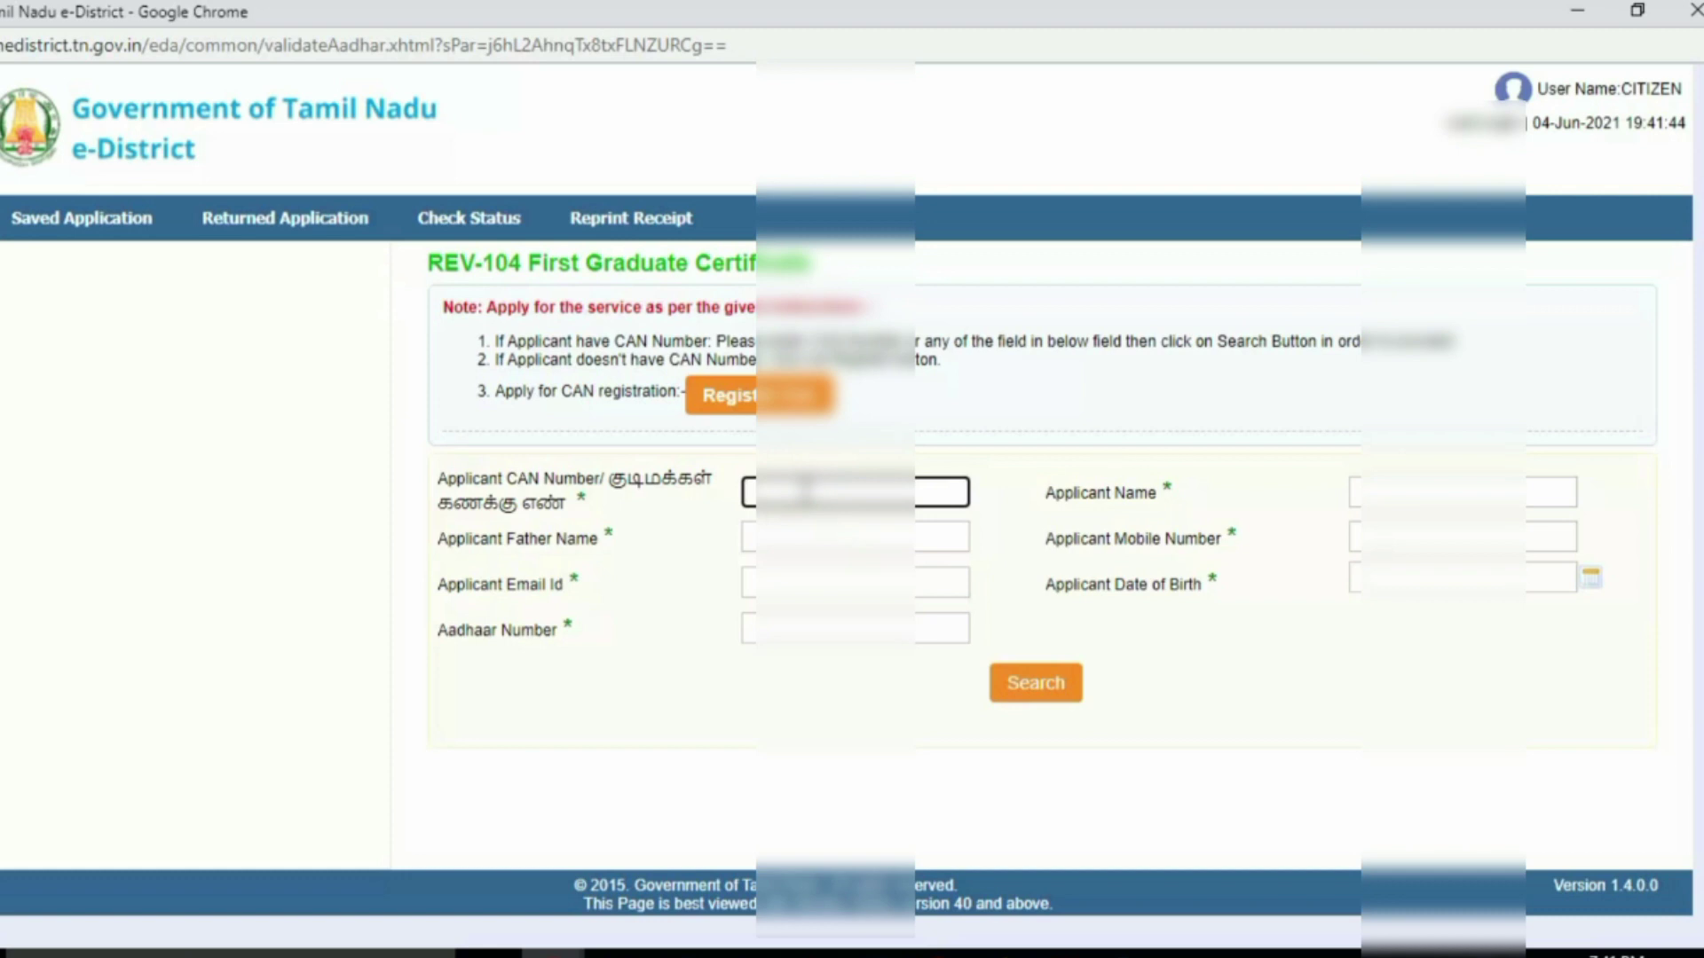
text(1)
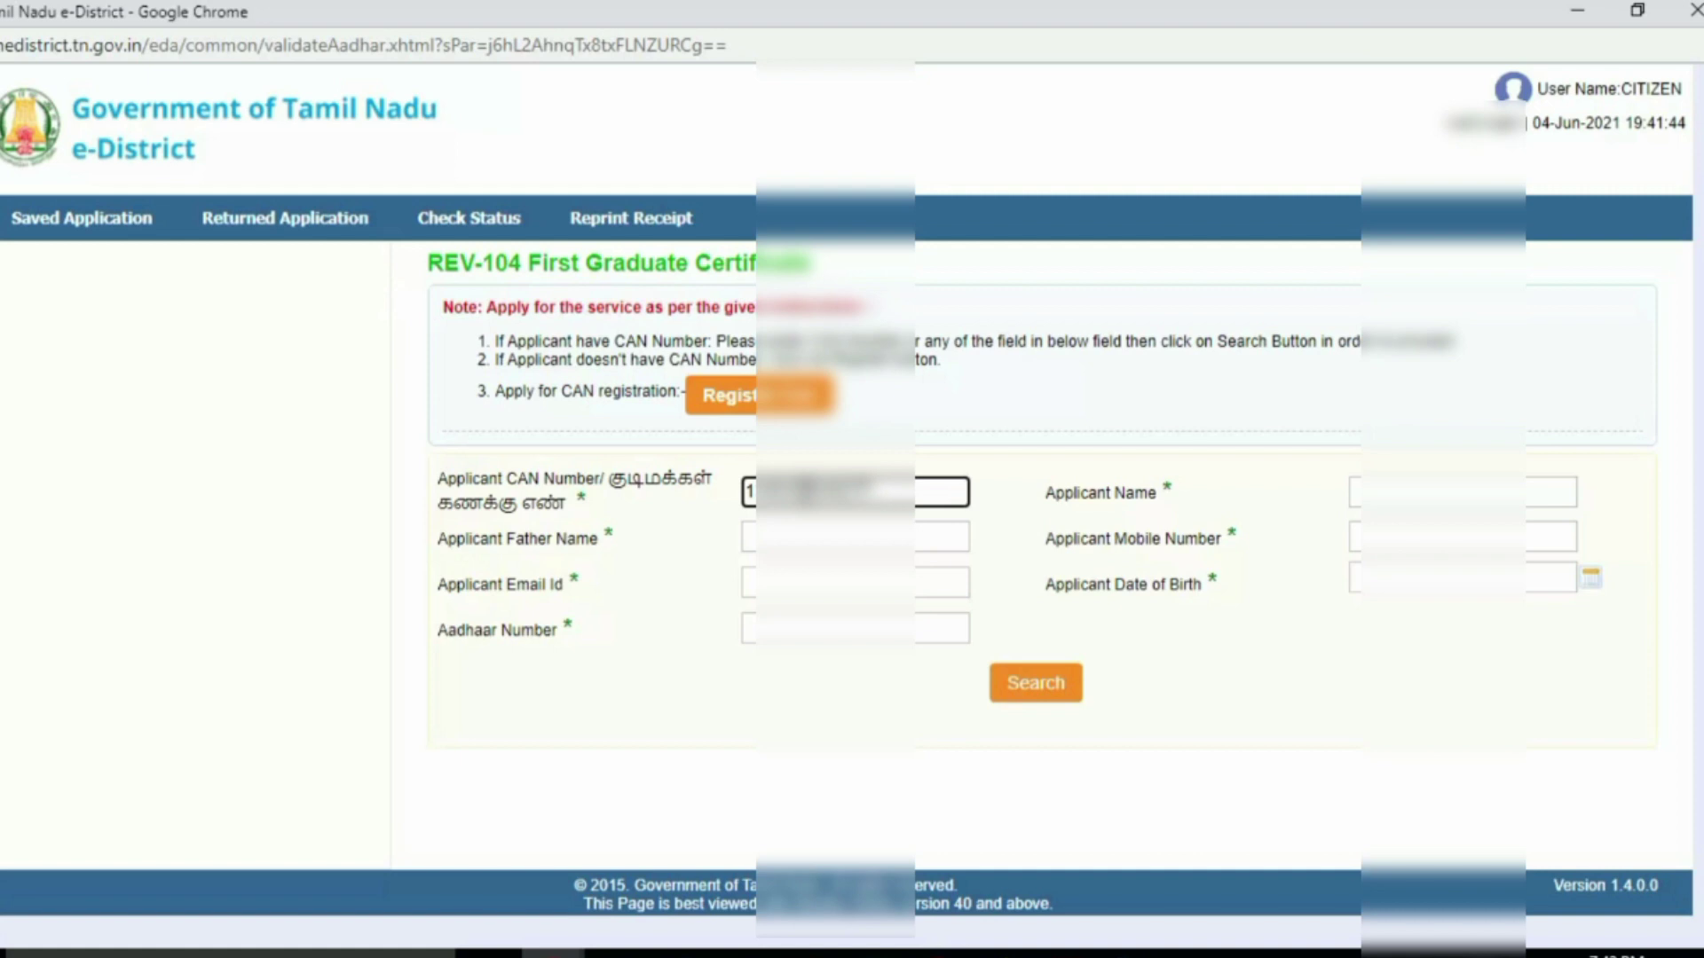
click(1035, 692)
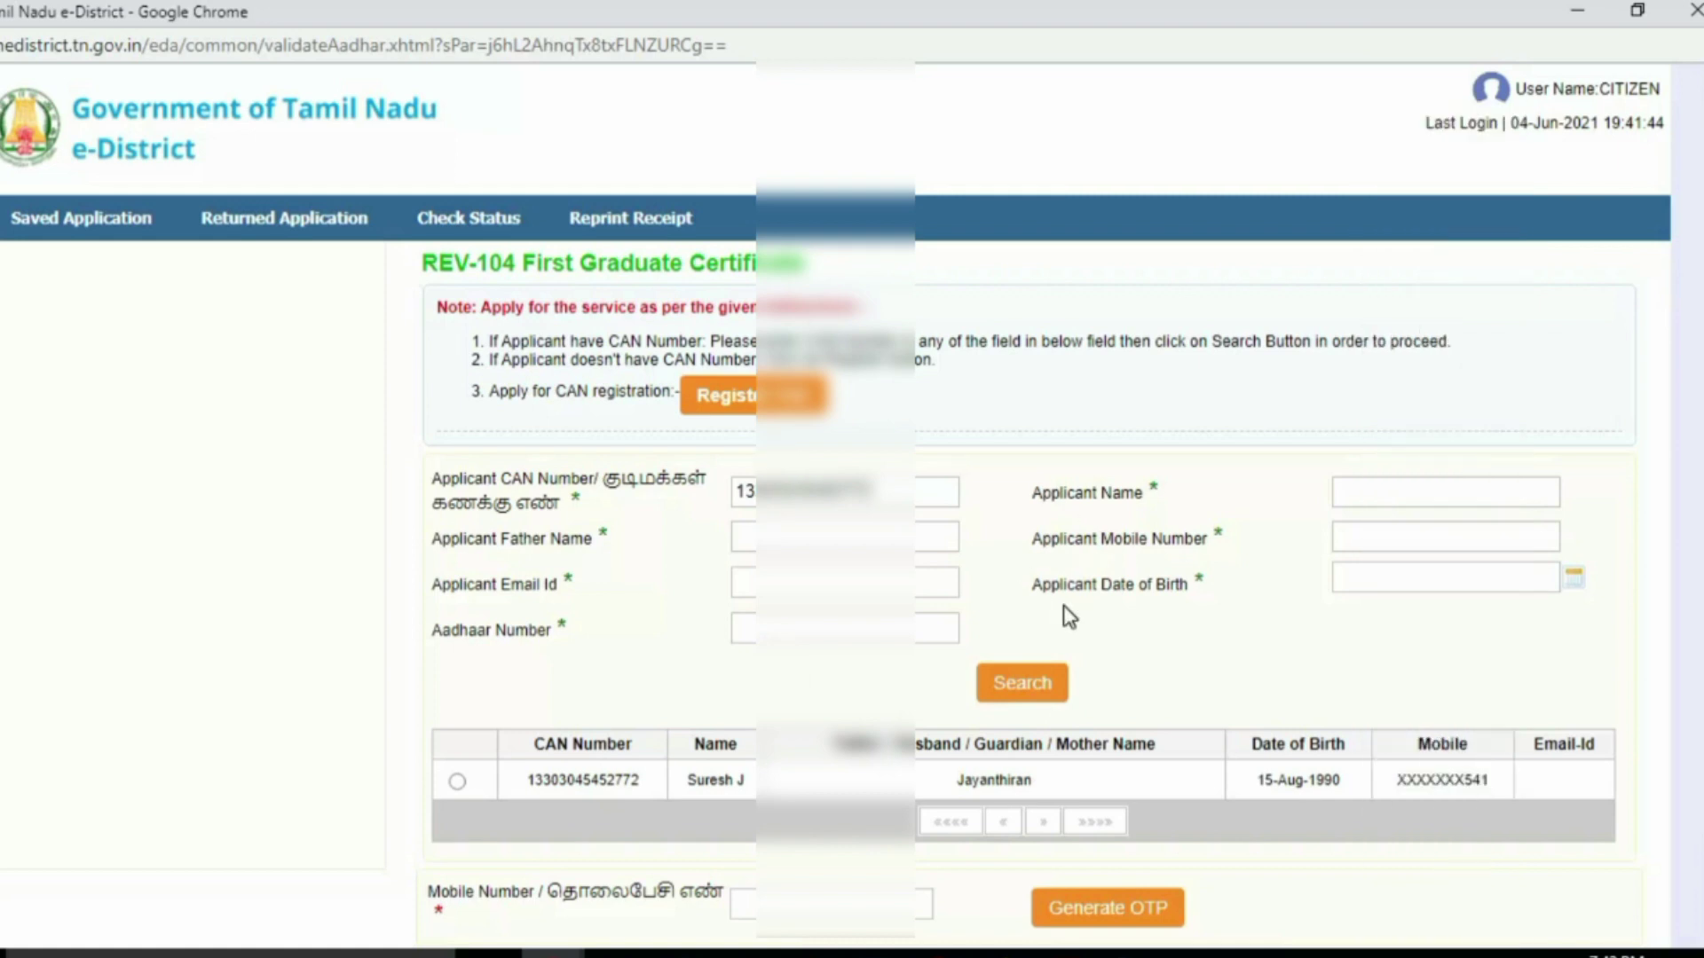
scroll(1065, 612, down, 1)
scroll(1063, 605, down, 1)
click(458, 698)
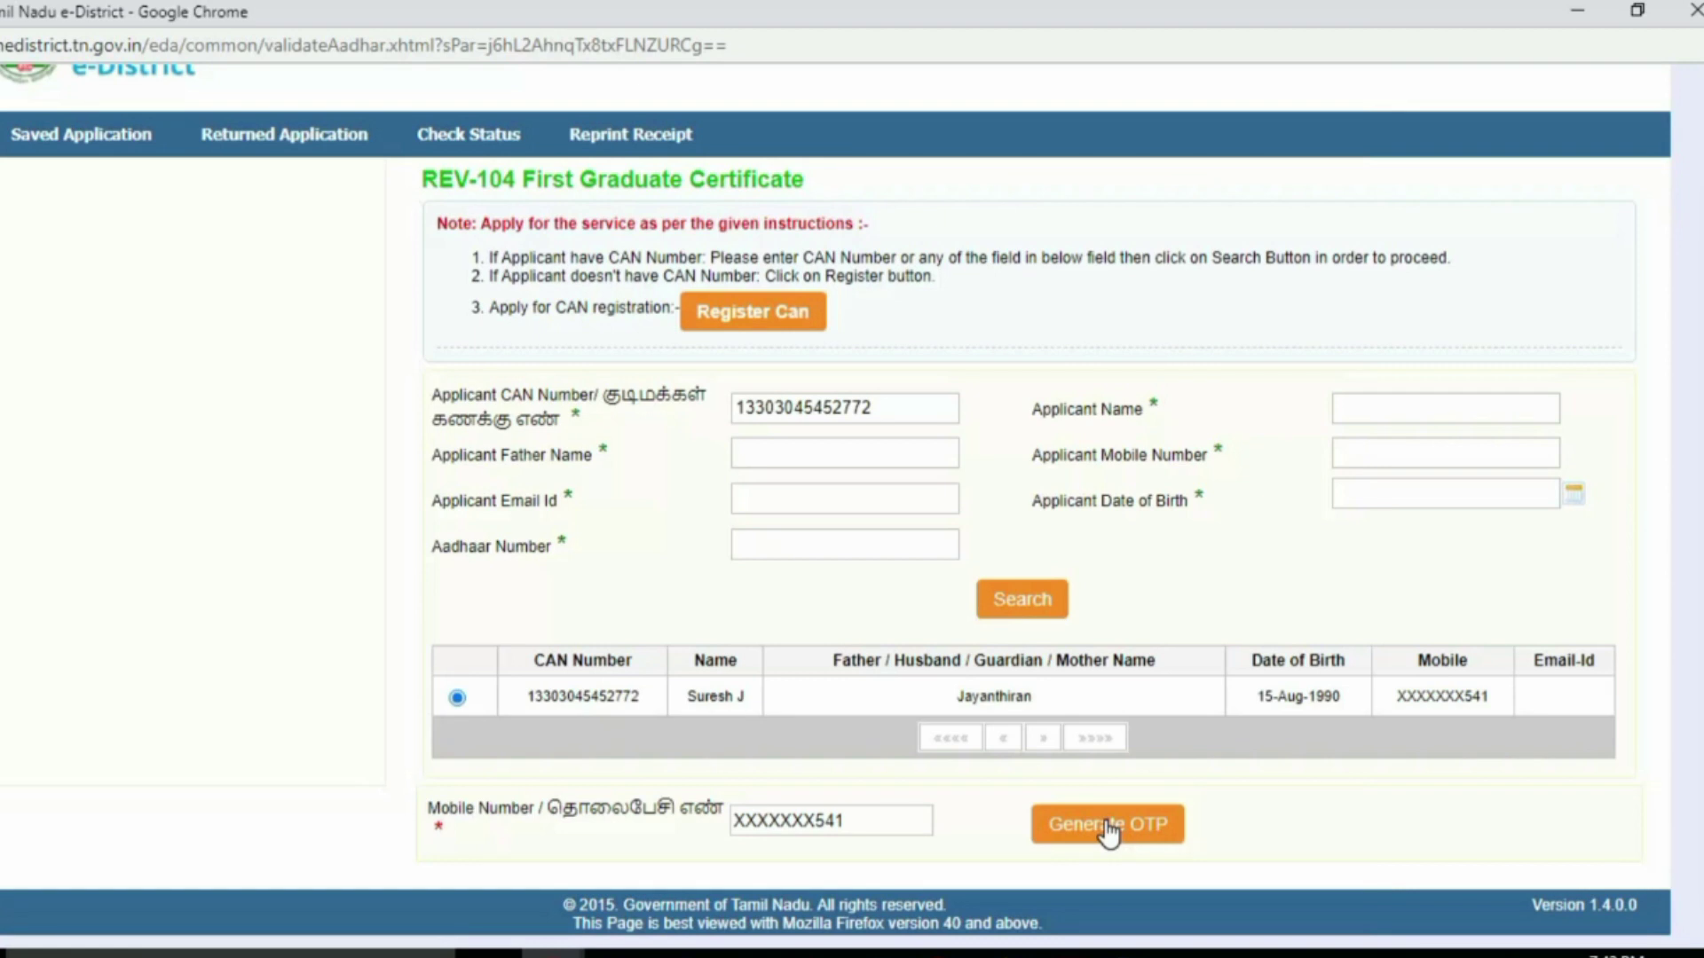
Step: Generate an OTP to the registered mobile, enter the received code and confirm it
click(1107, 832)
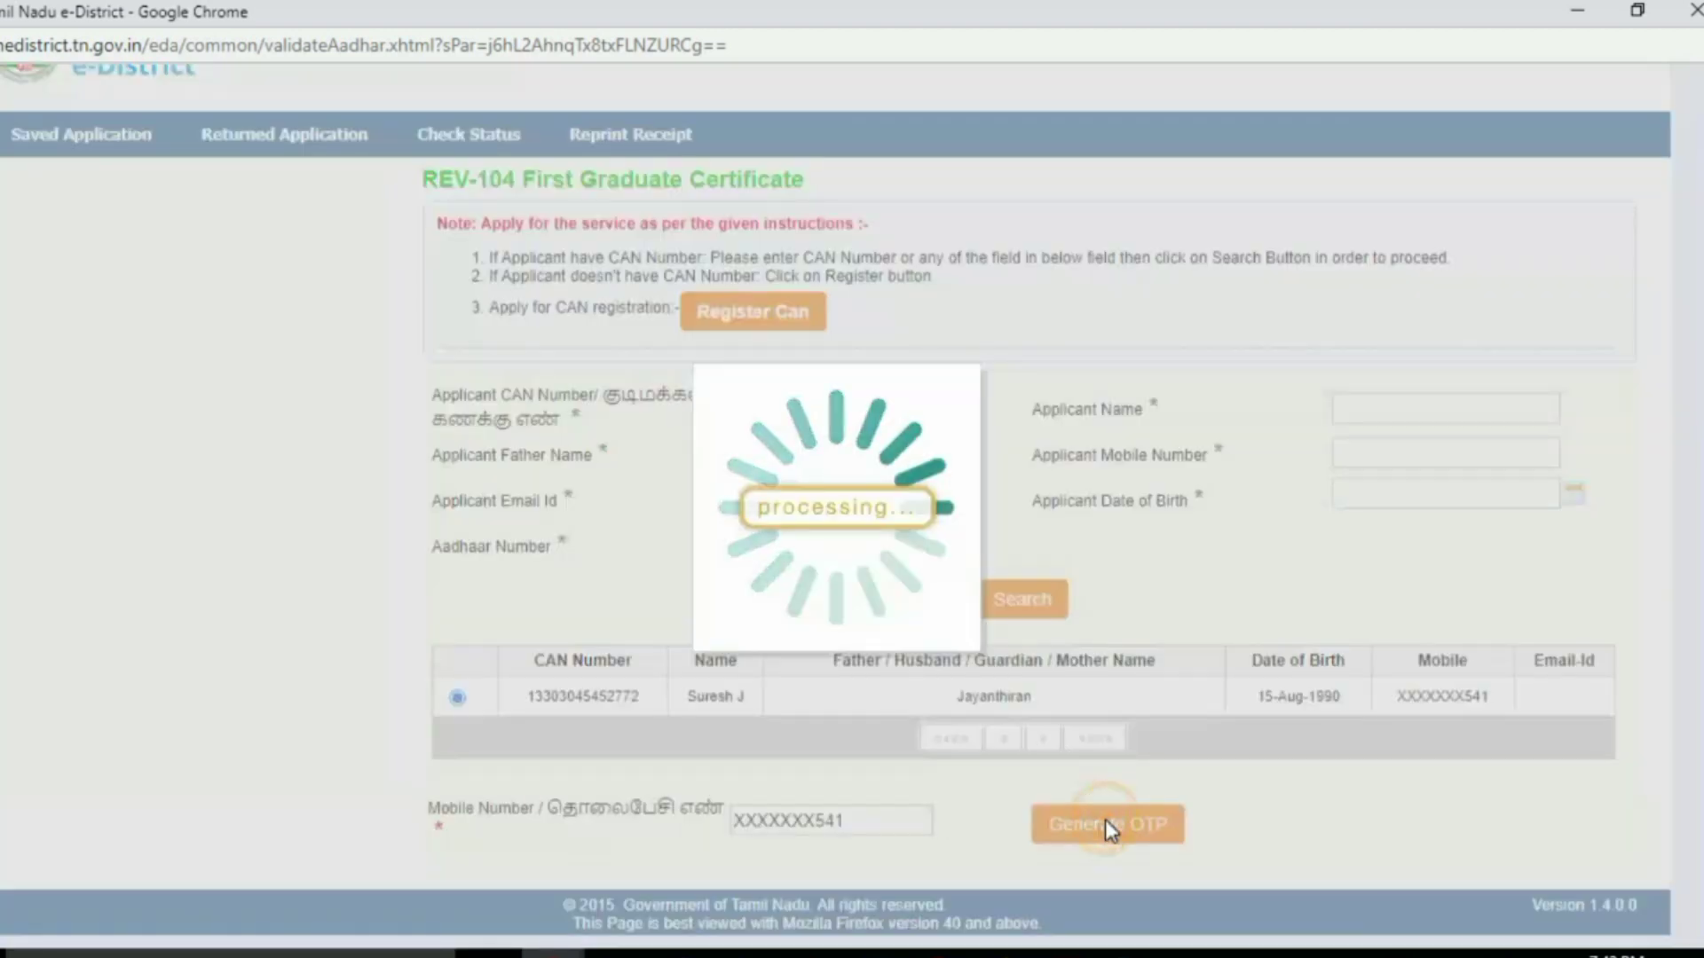
scroll(1107, 833, down, 1)
click(818, 835)
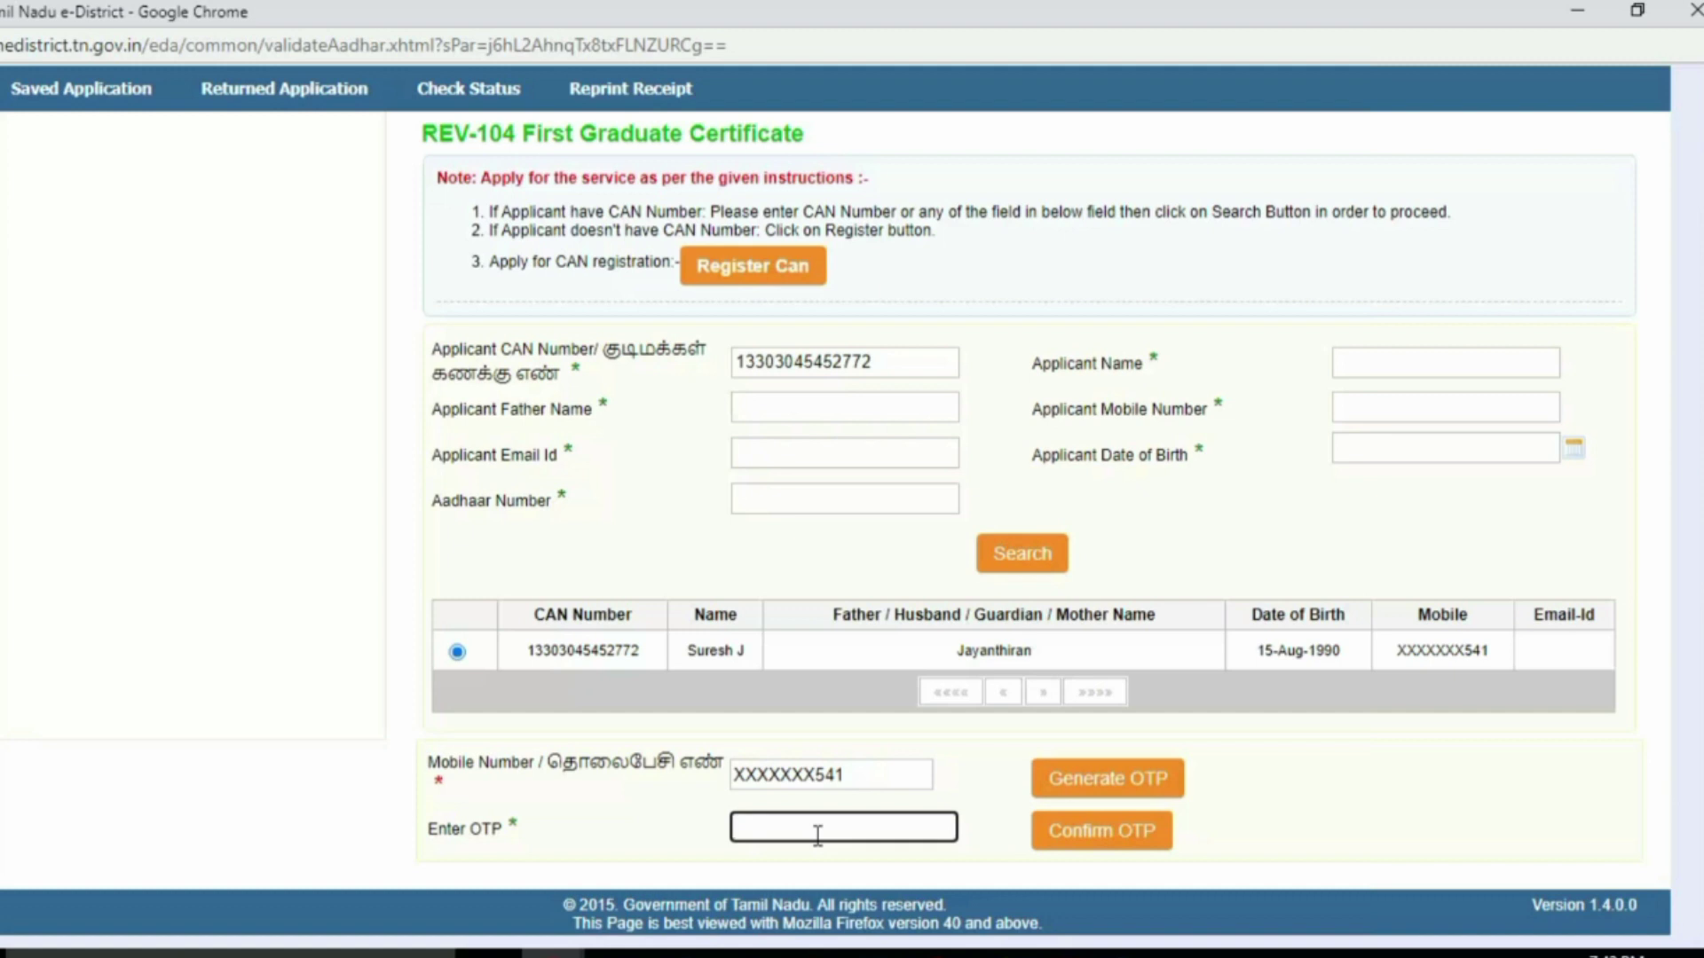
click(1091, 833)
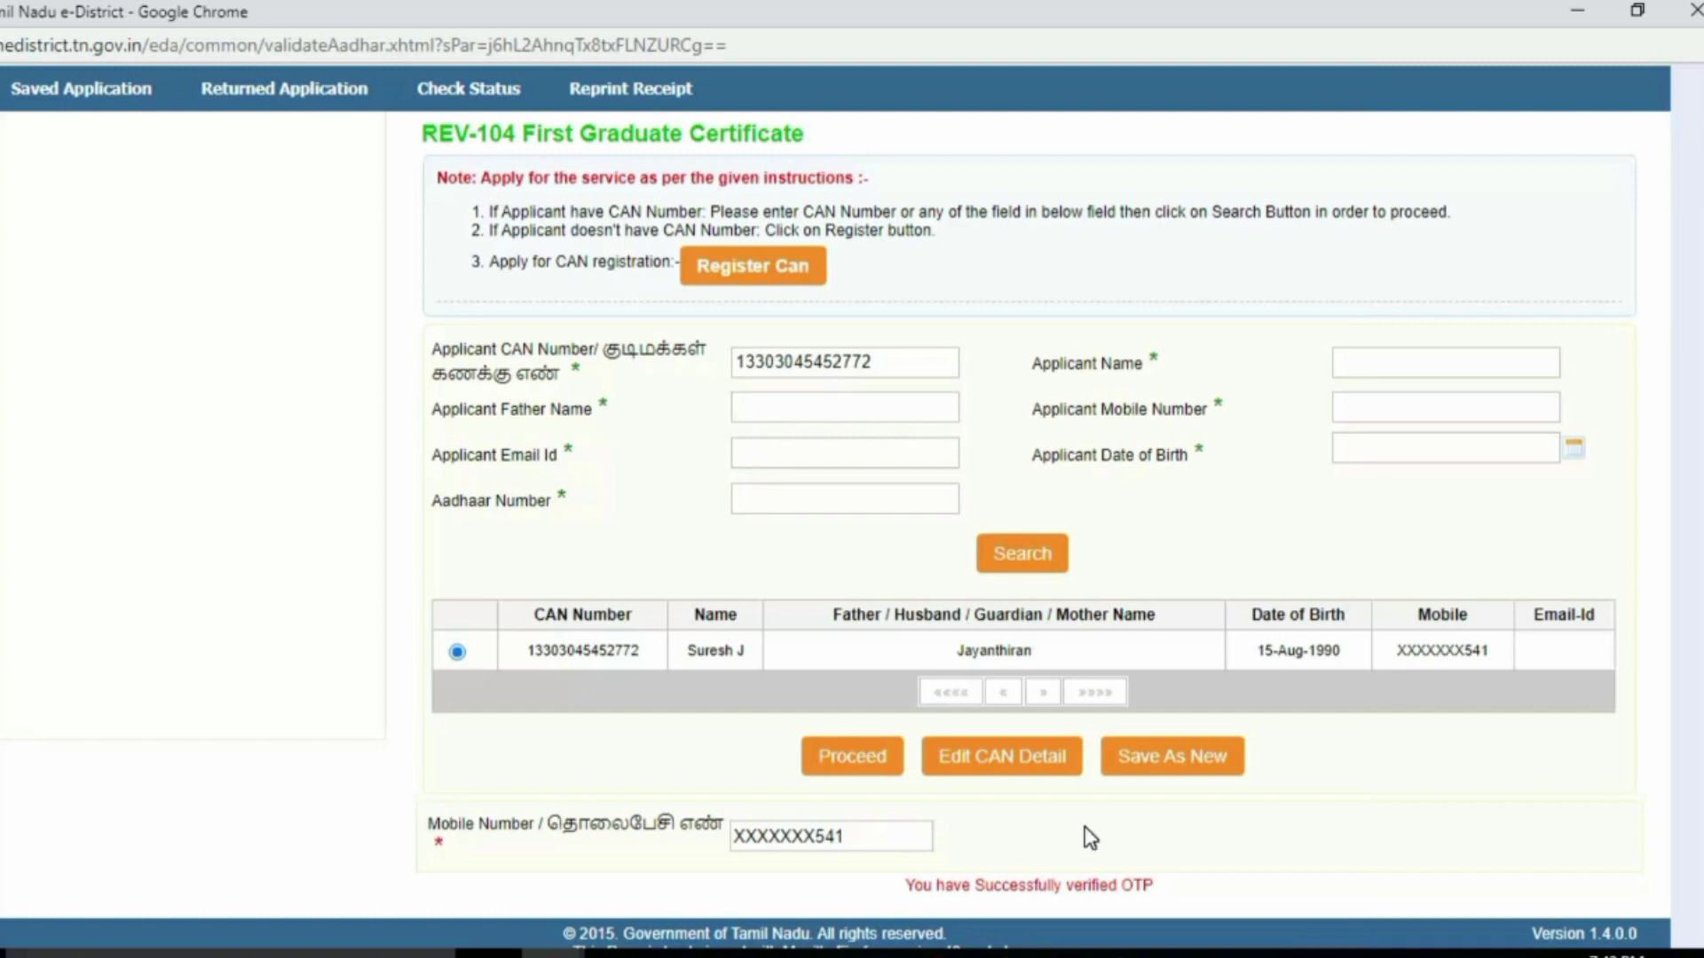
Step: Open the application form and start a family member entry with name, age, qualification and relation
click(850, 758)
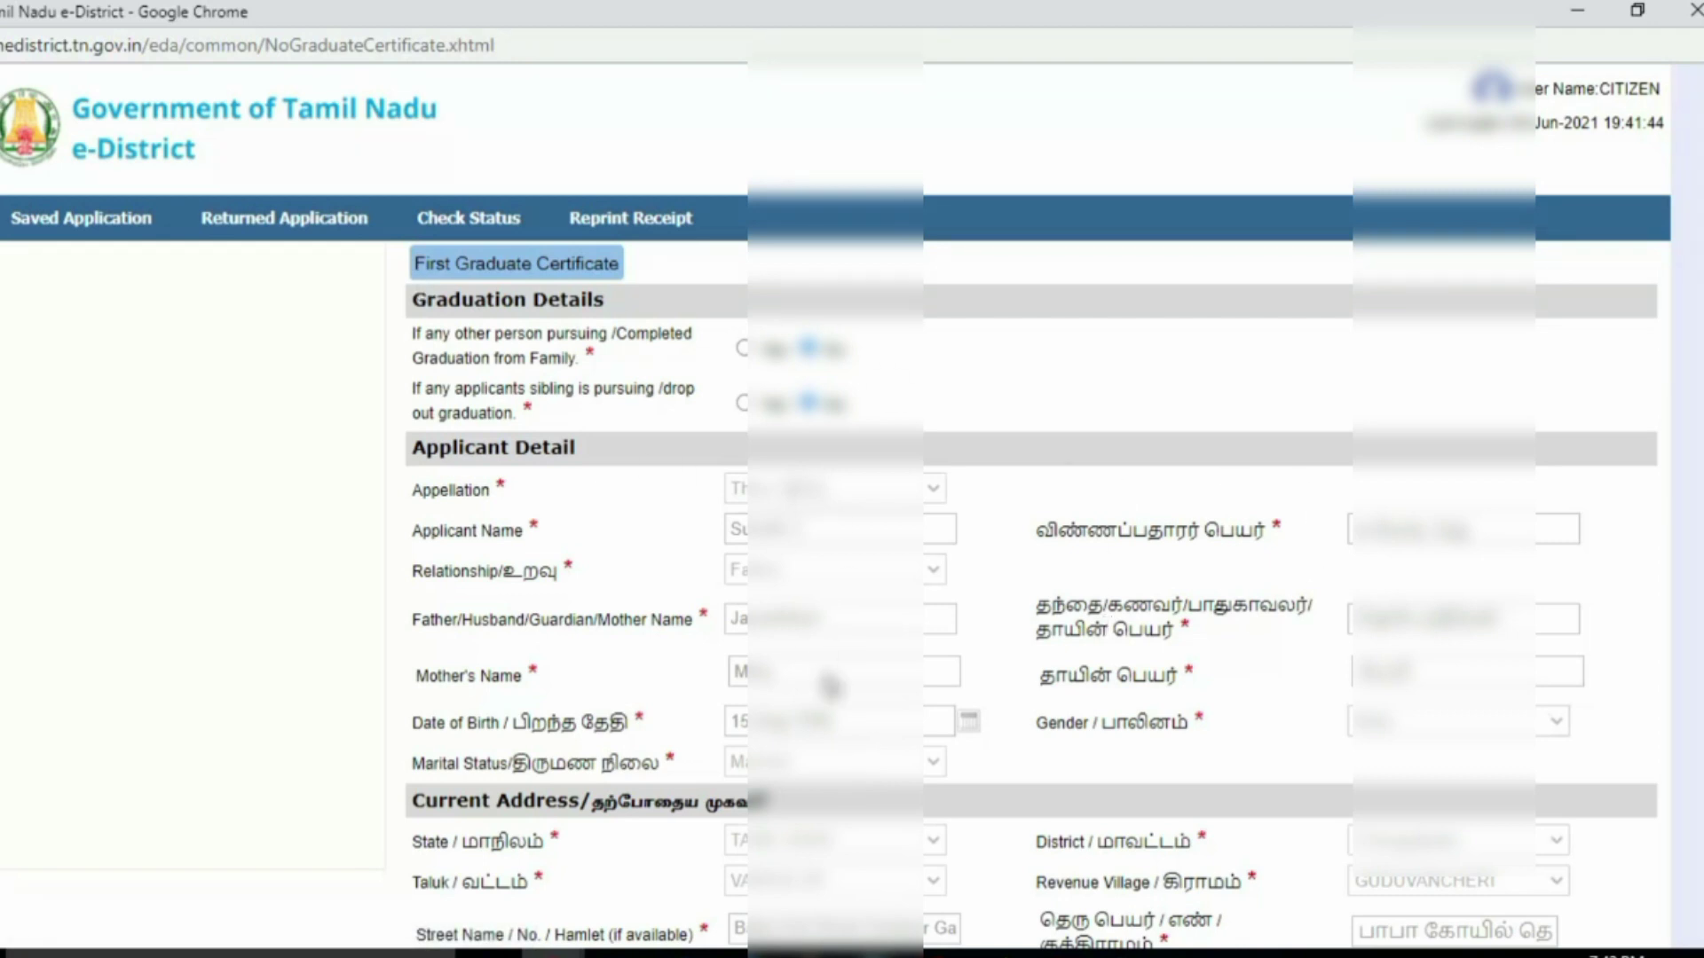
scroll(1335, 800, down, 2)
scroll(1335, 800, down, 9)
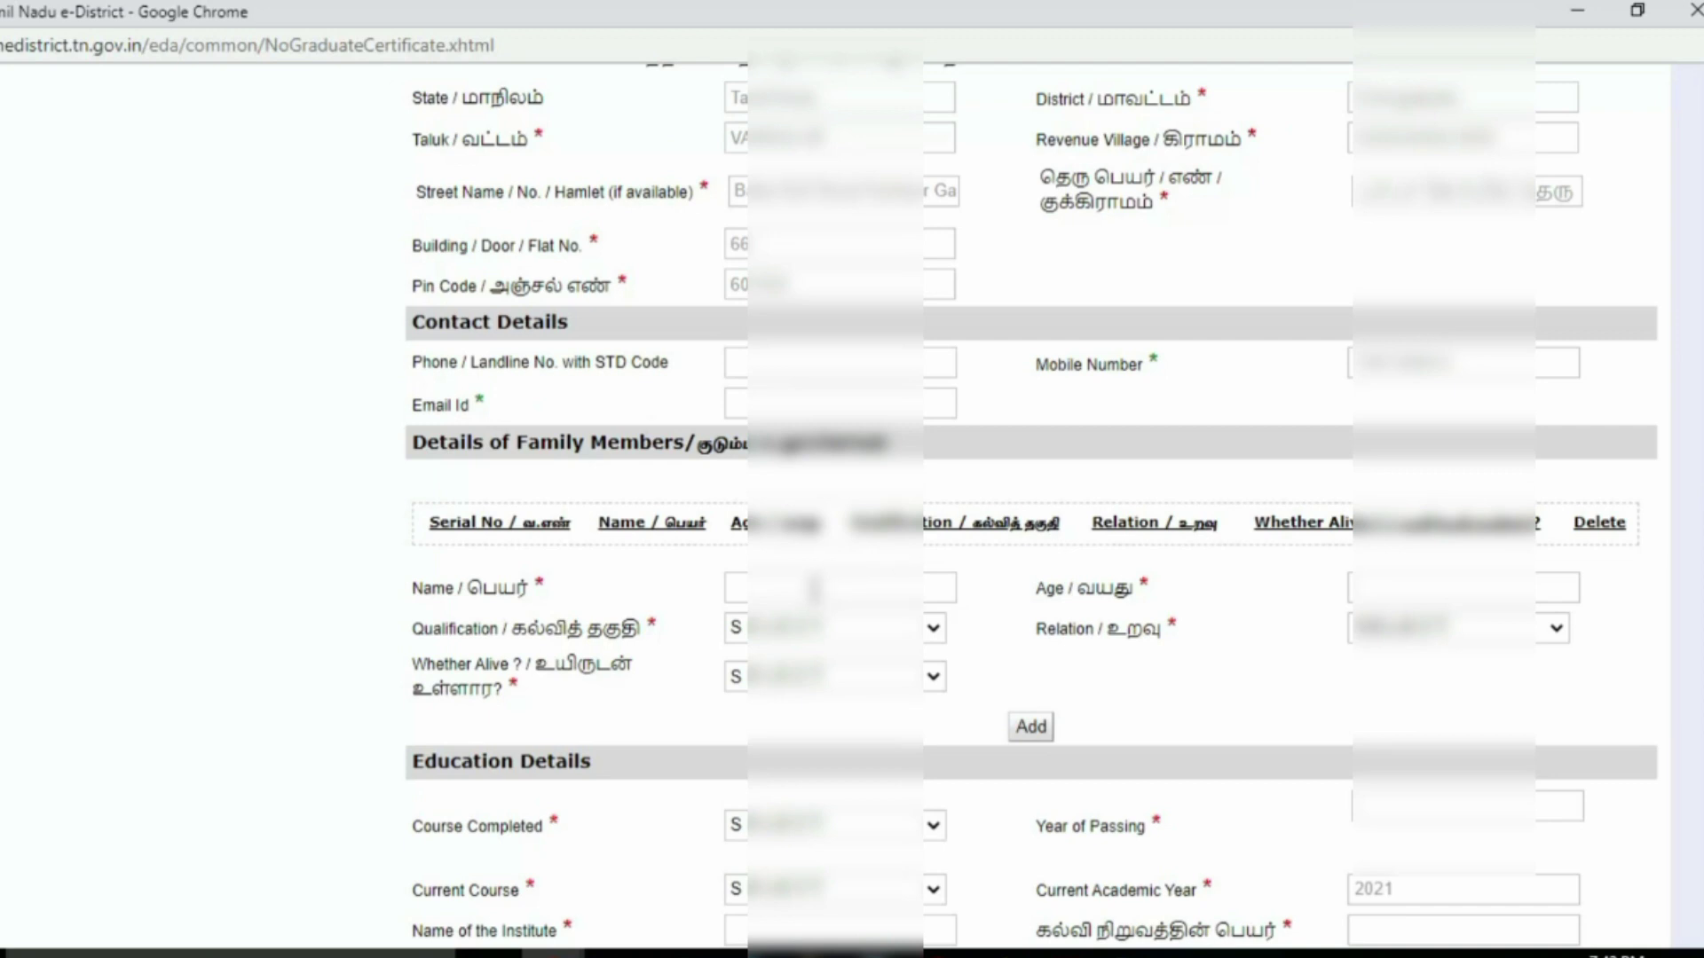
click(814, 586)
text(Ra)
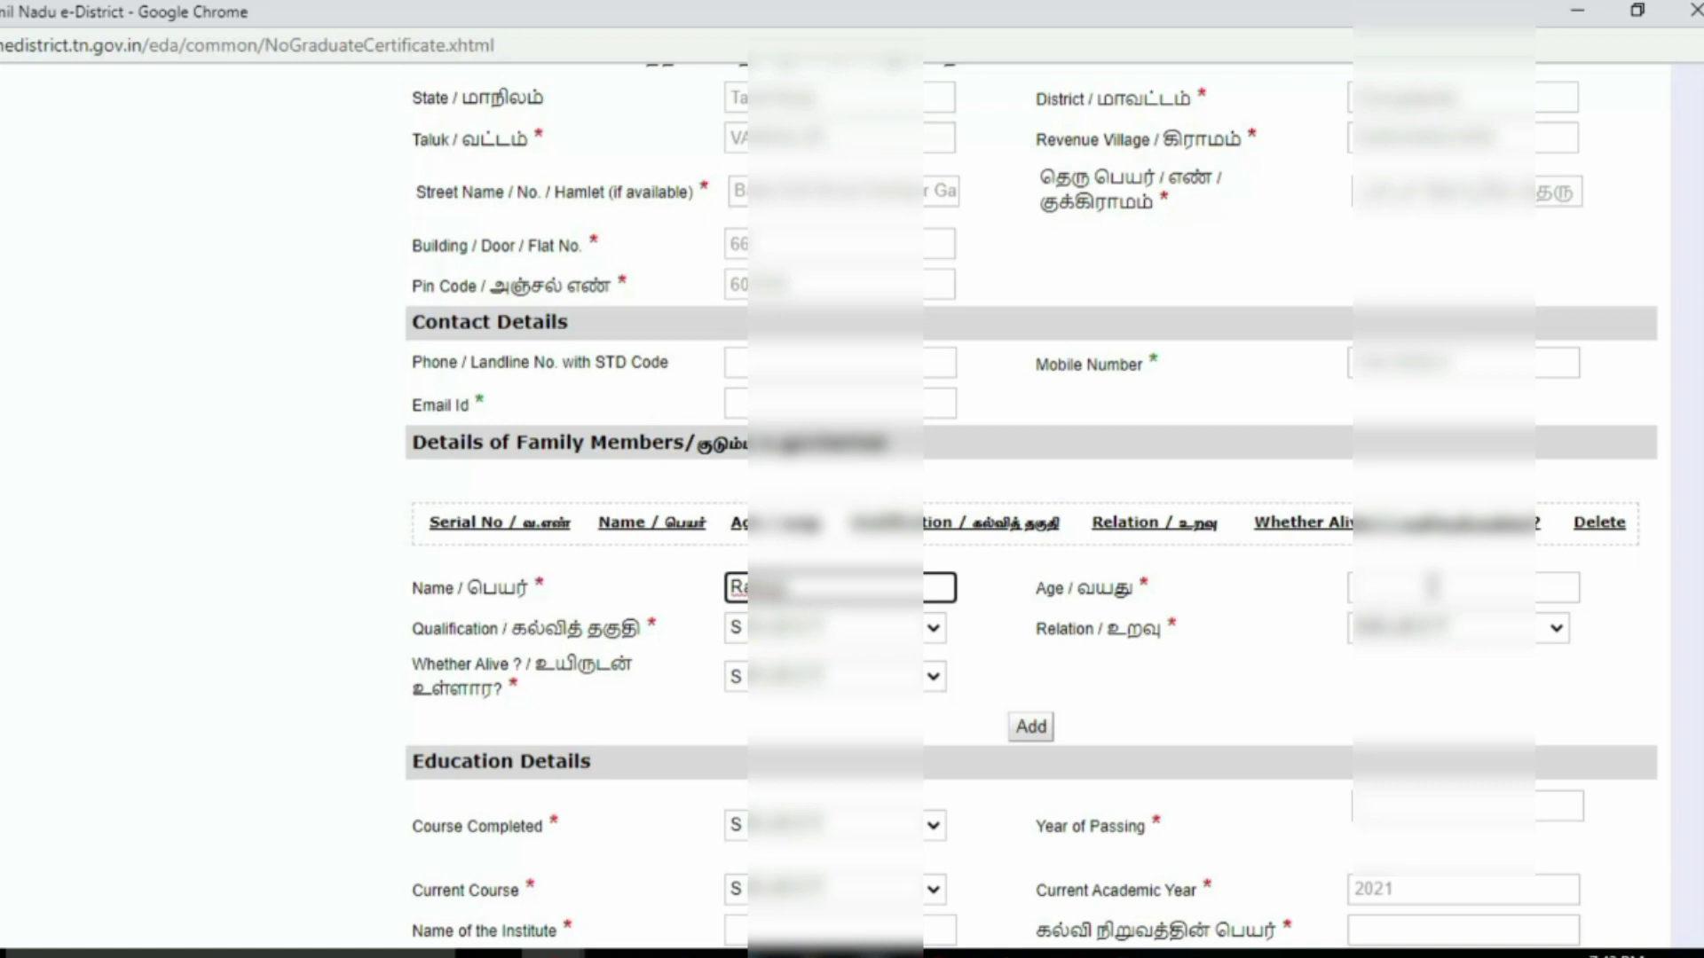
click(1431, 587)
text(45)
click(781, 632)
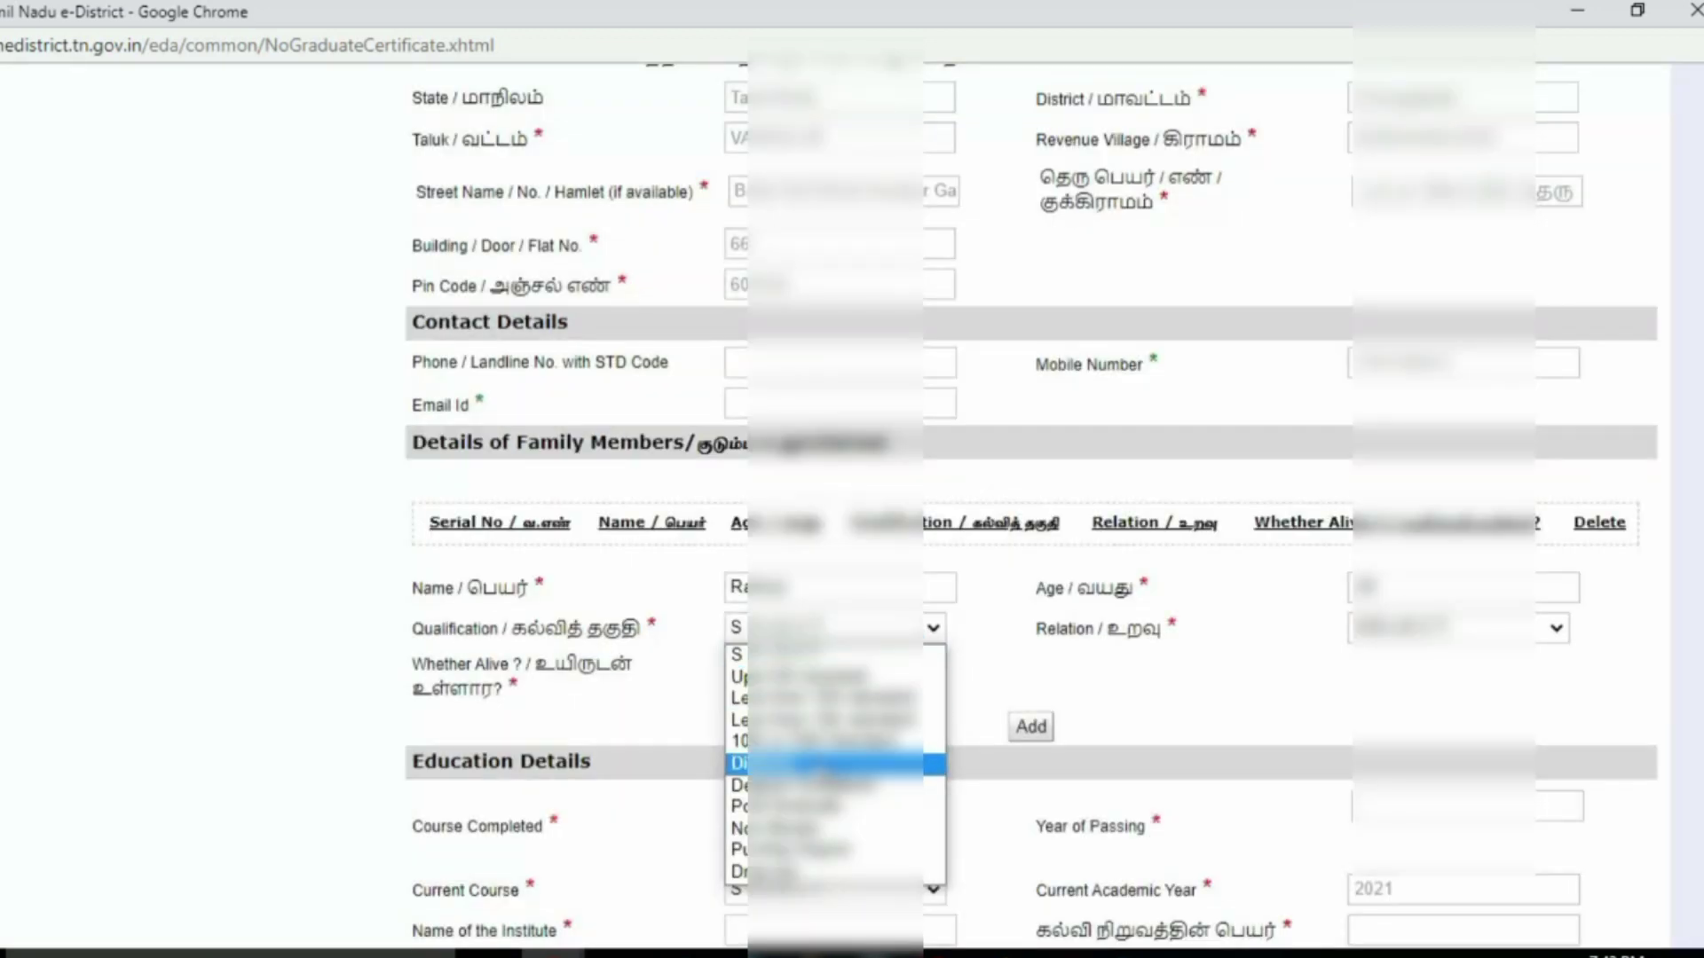
click(780, 741)
click(1433, 628)
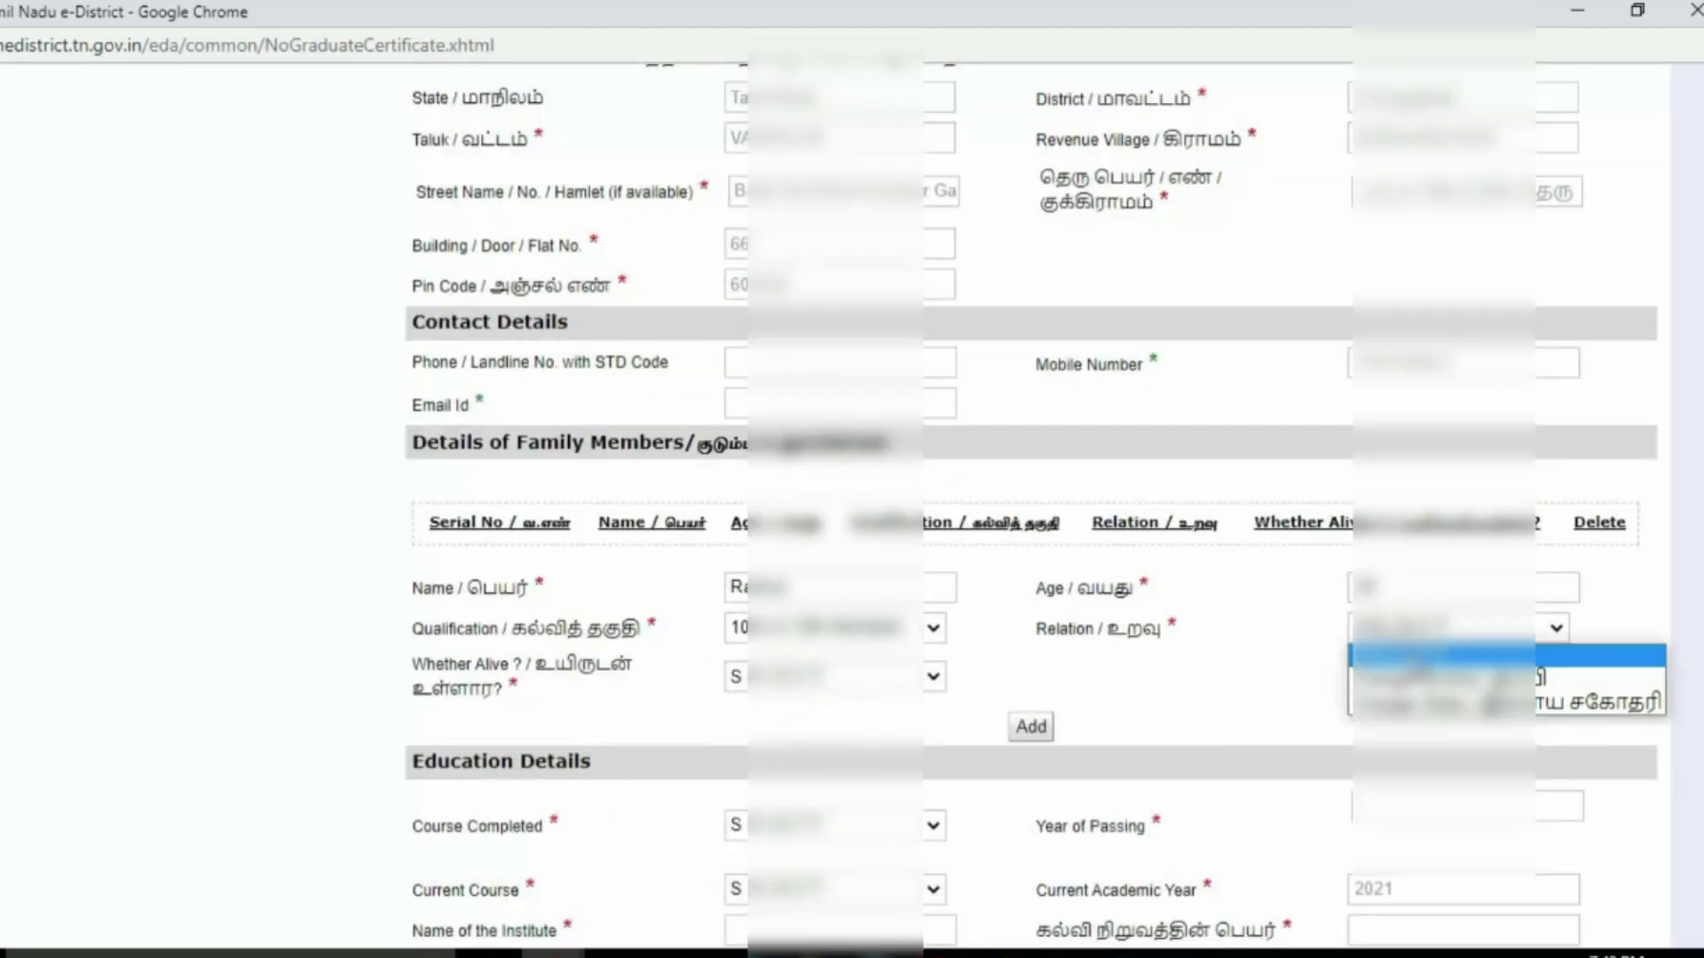
click(1346, 681)
Step: Correct the member's name and qualification, mark them alive, and add them to the list
click(812, 590)
key(ctrl+a)
key(BackSpace)
text(Shanthi)
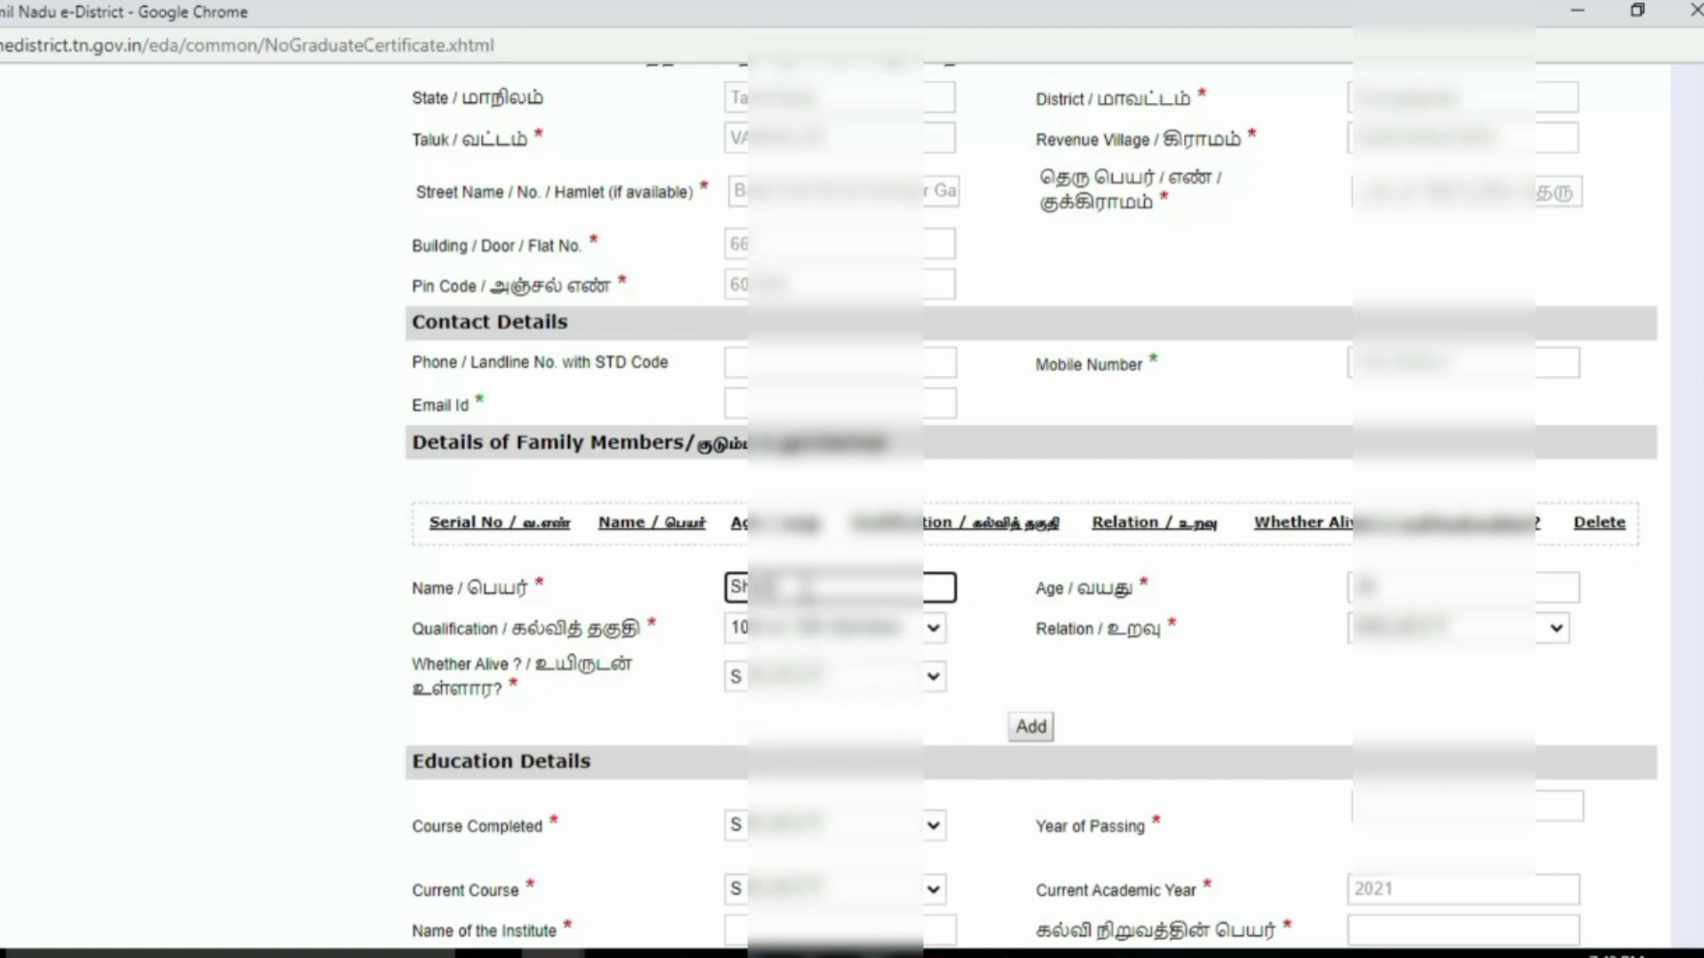
click(932, 628)
scroll(844, 677, down, 3)
click(844, 677)
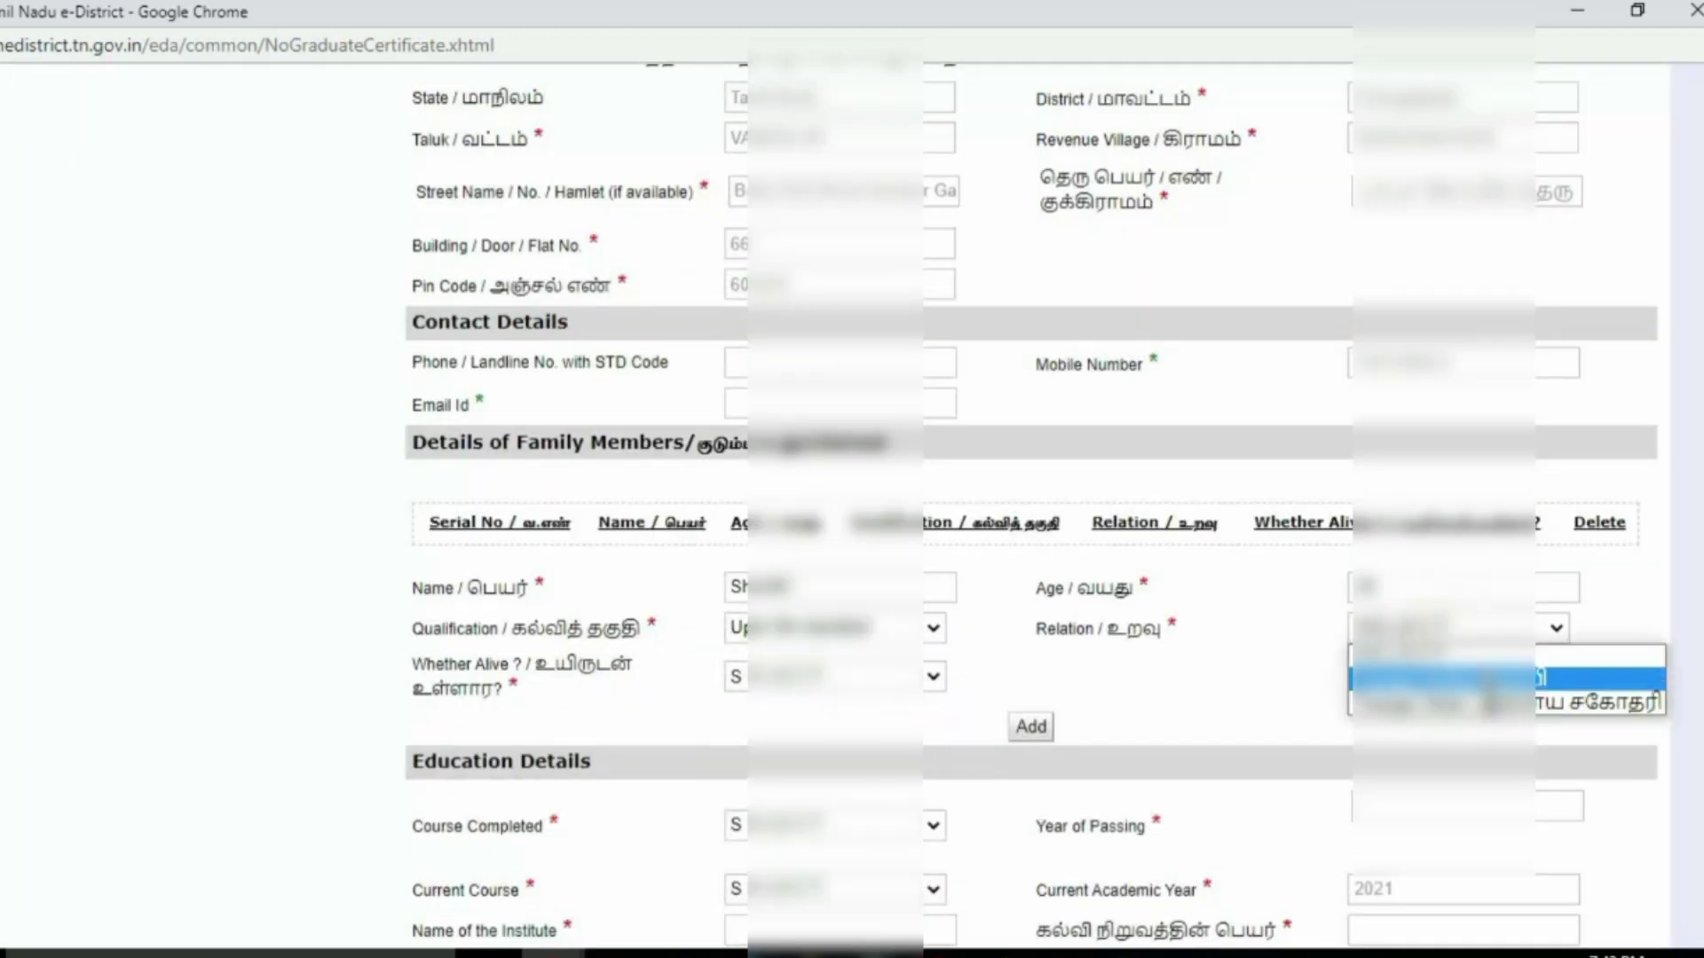
click(825, 679)
click(772, 728)
click(1031, 726)
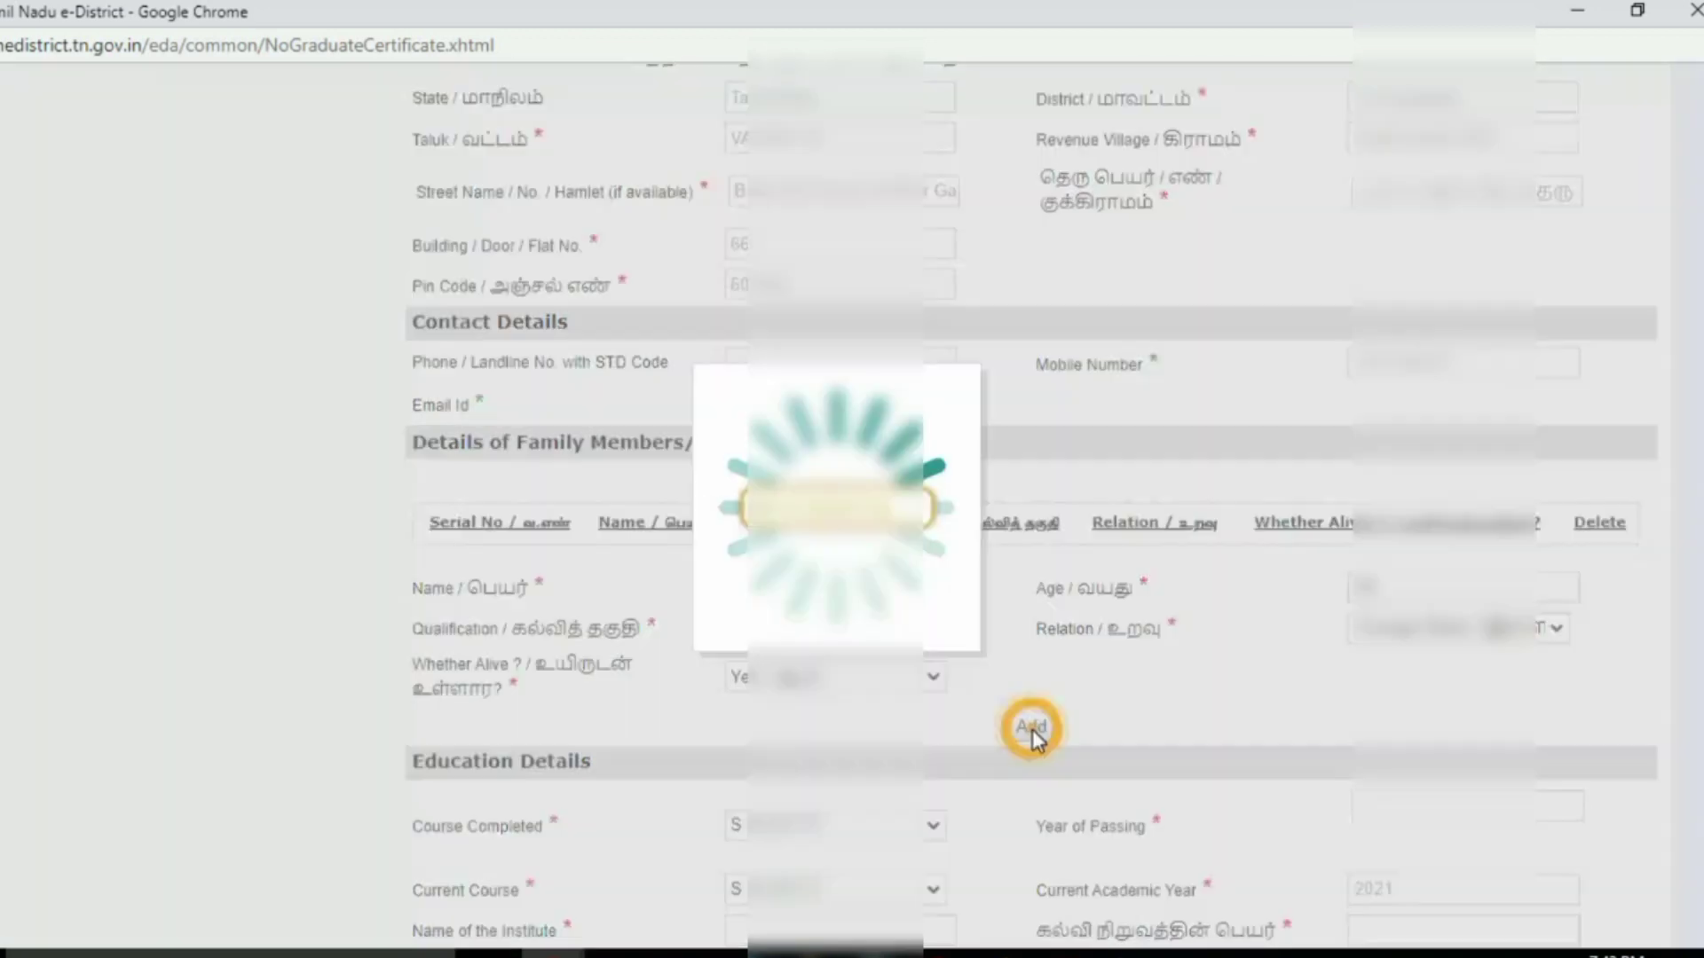
Step: Enter a second family member's name, age 22, qualification and relation
click(768, 655)
text(Ra)
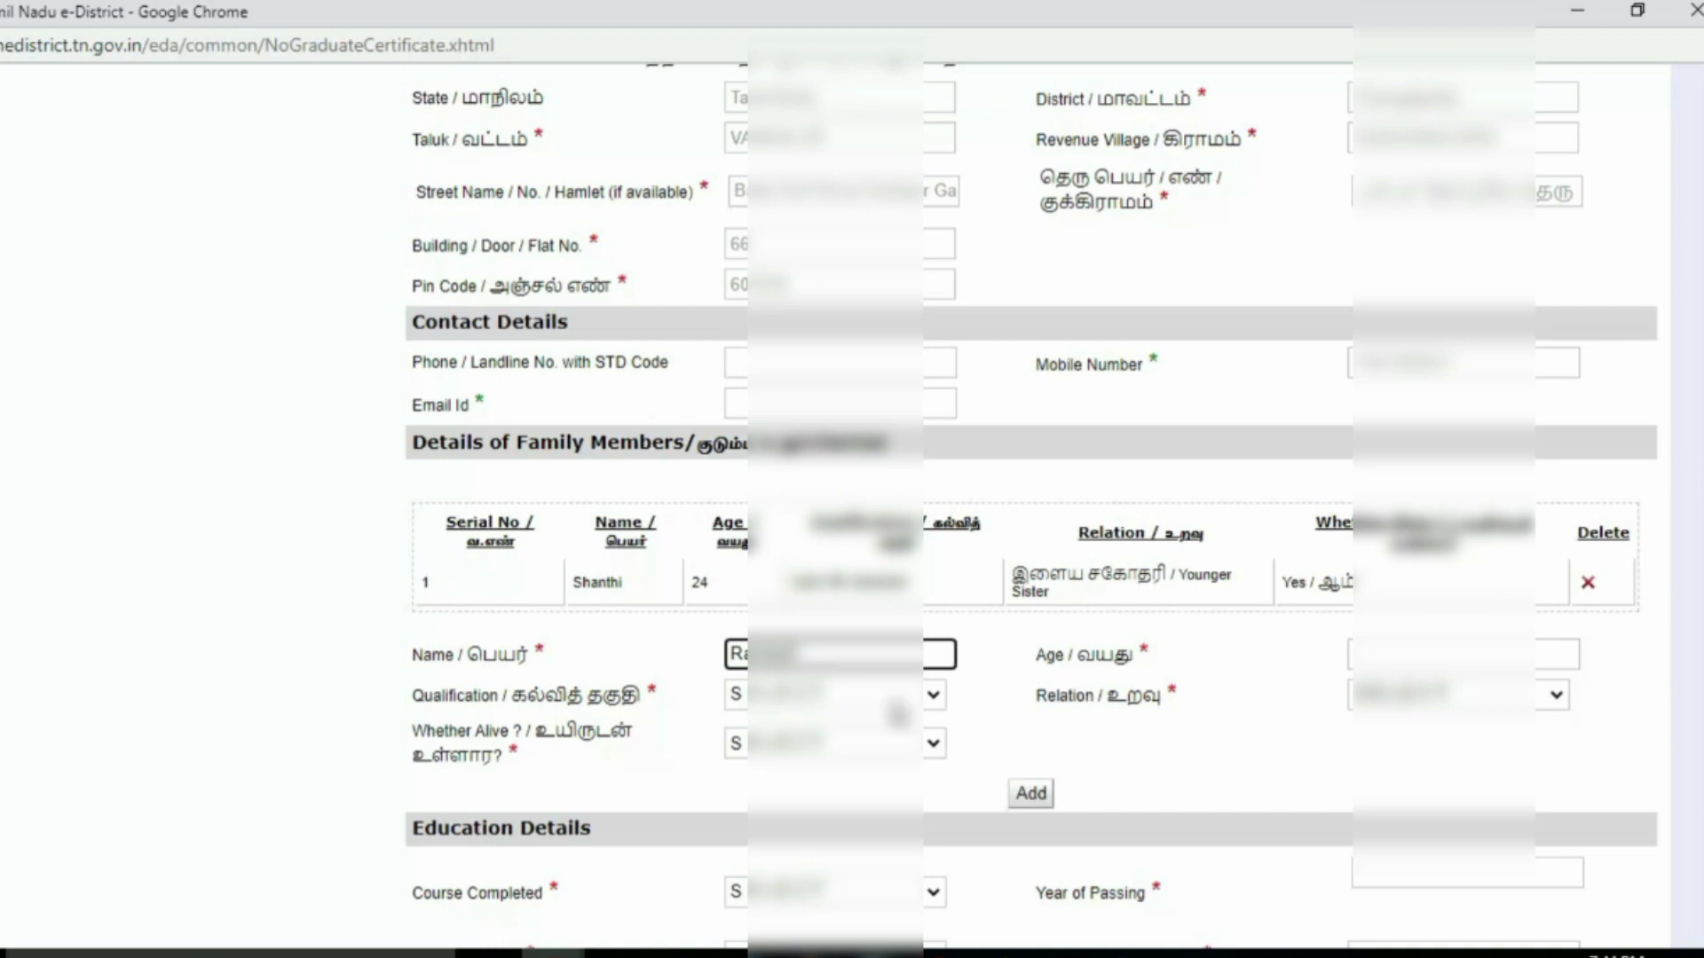
click(1358, 657)
text(22)
click(834, 693)
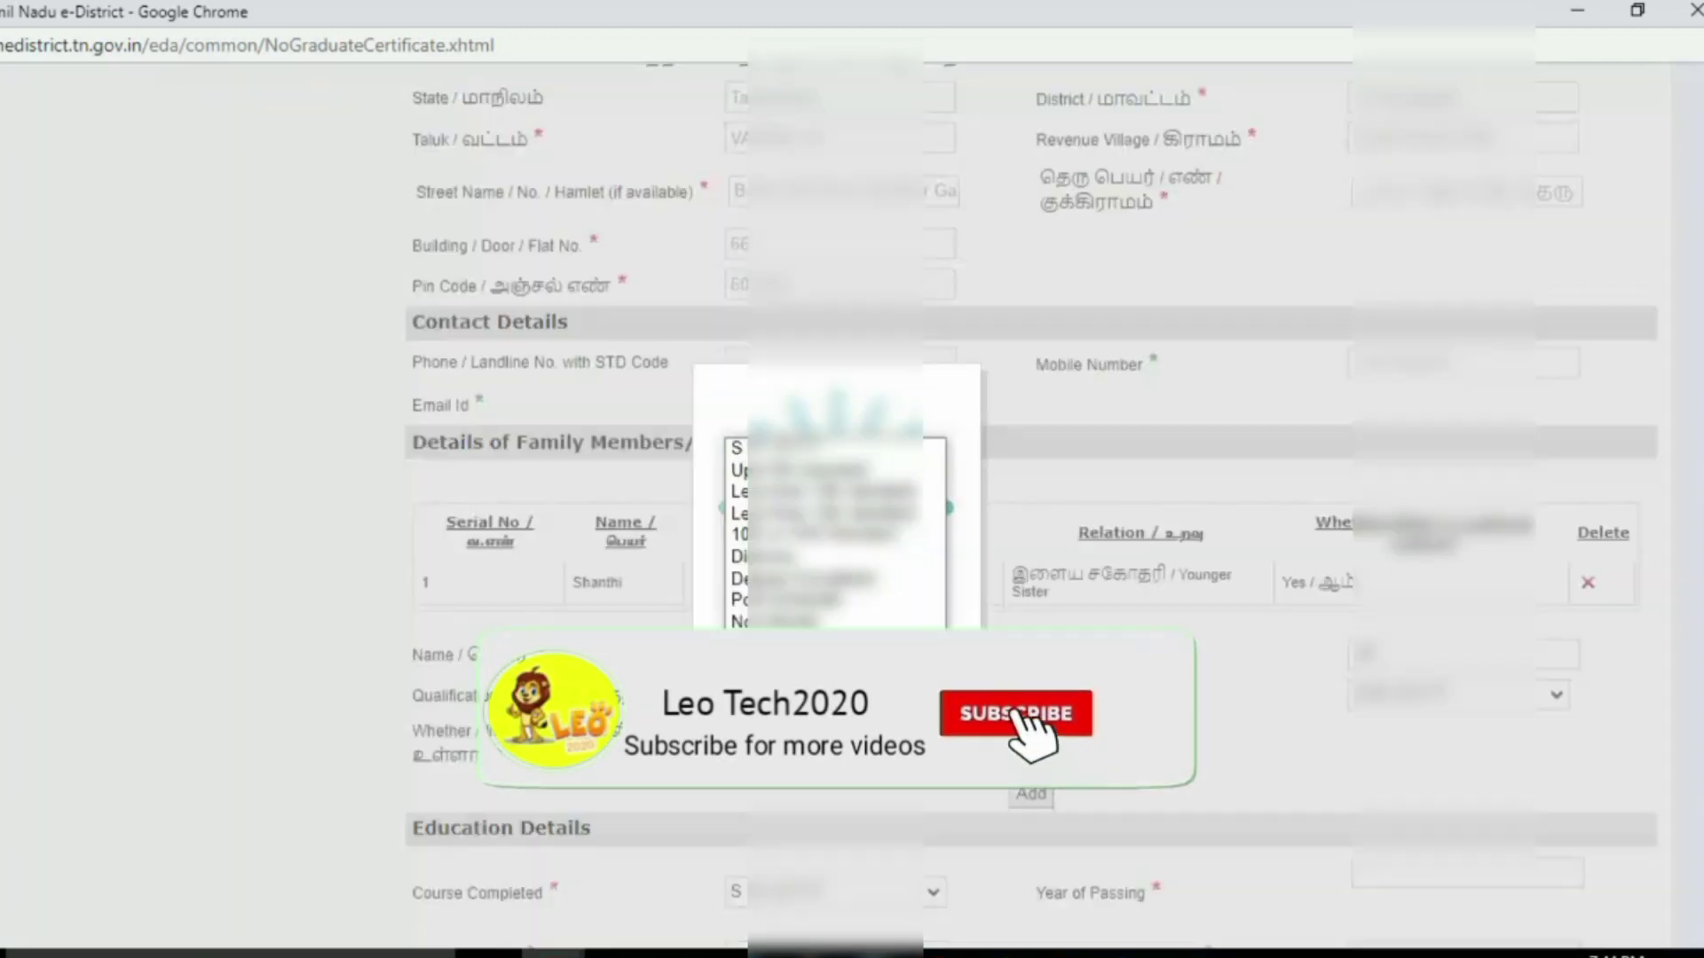
click(826, 470)
click(1455, 694)
click(1455, 736)
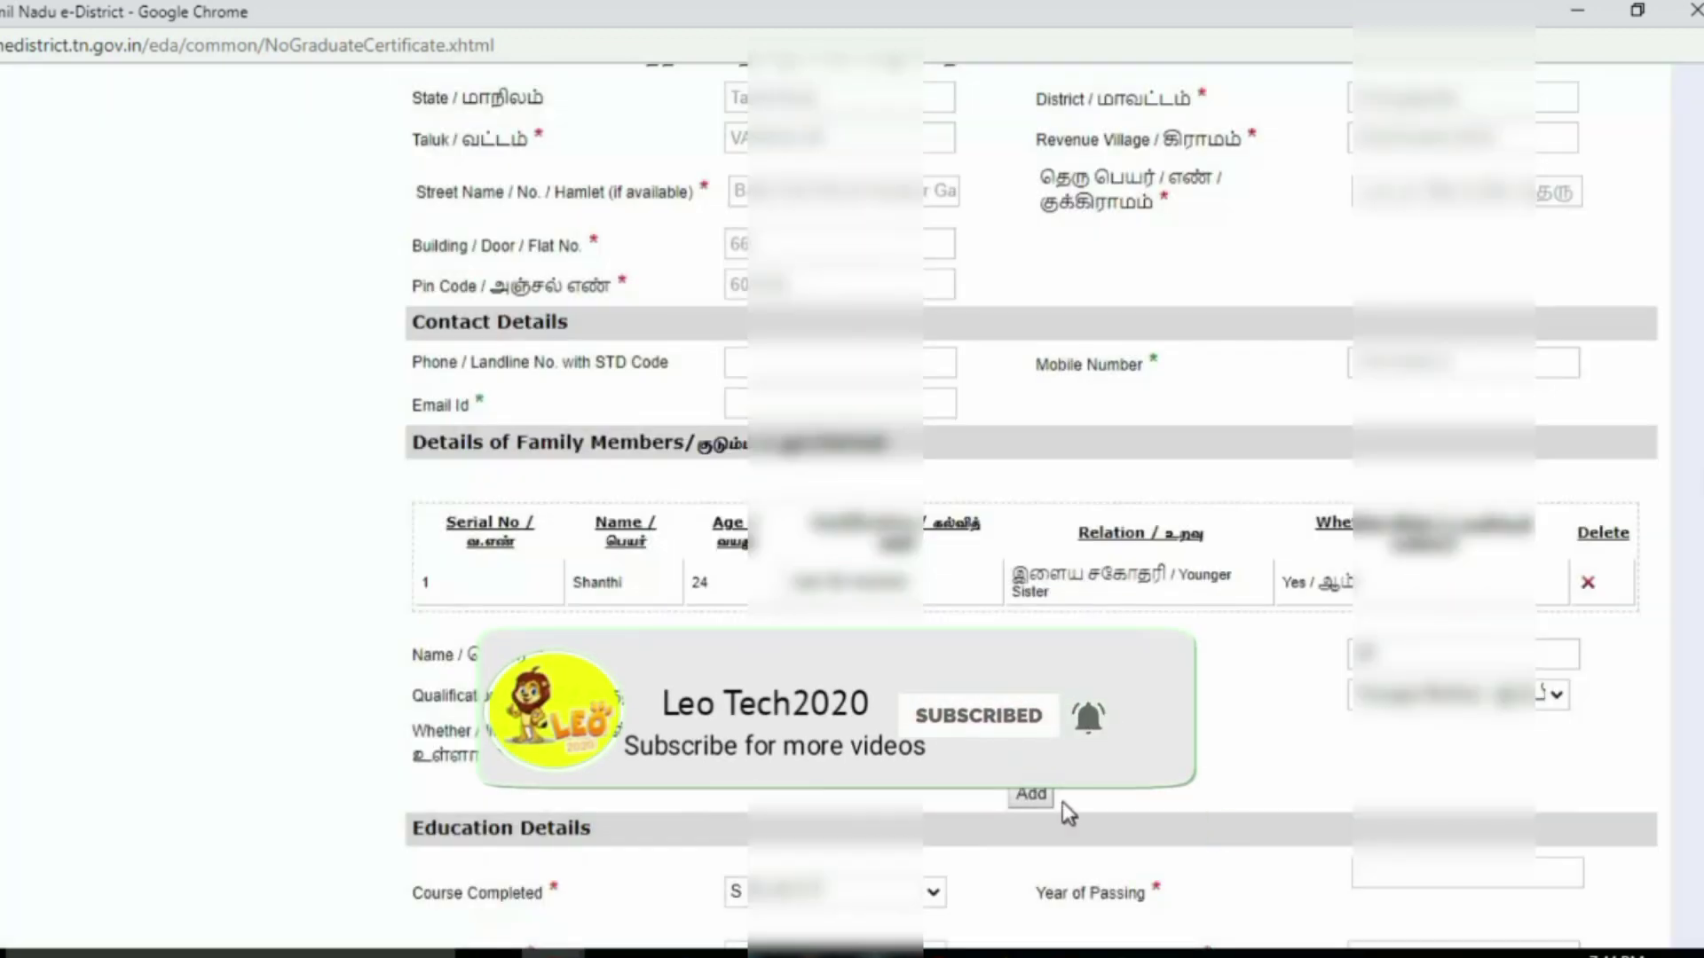
scroll(1095, 635, down, 3)
scroll(1103, 562, down, 3)
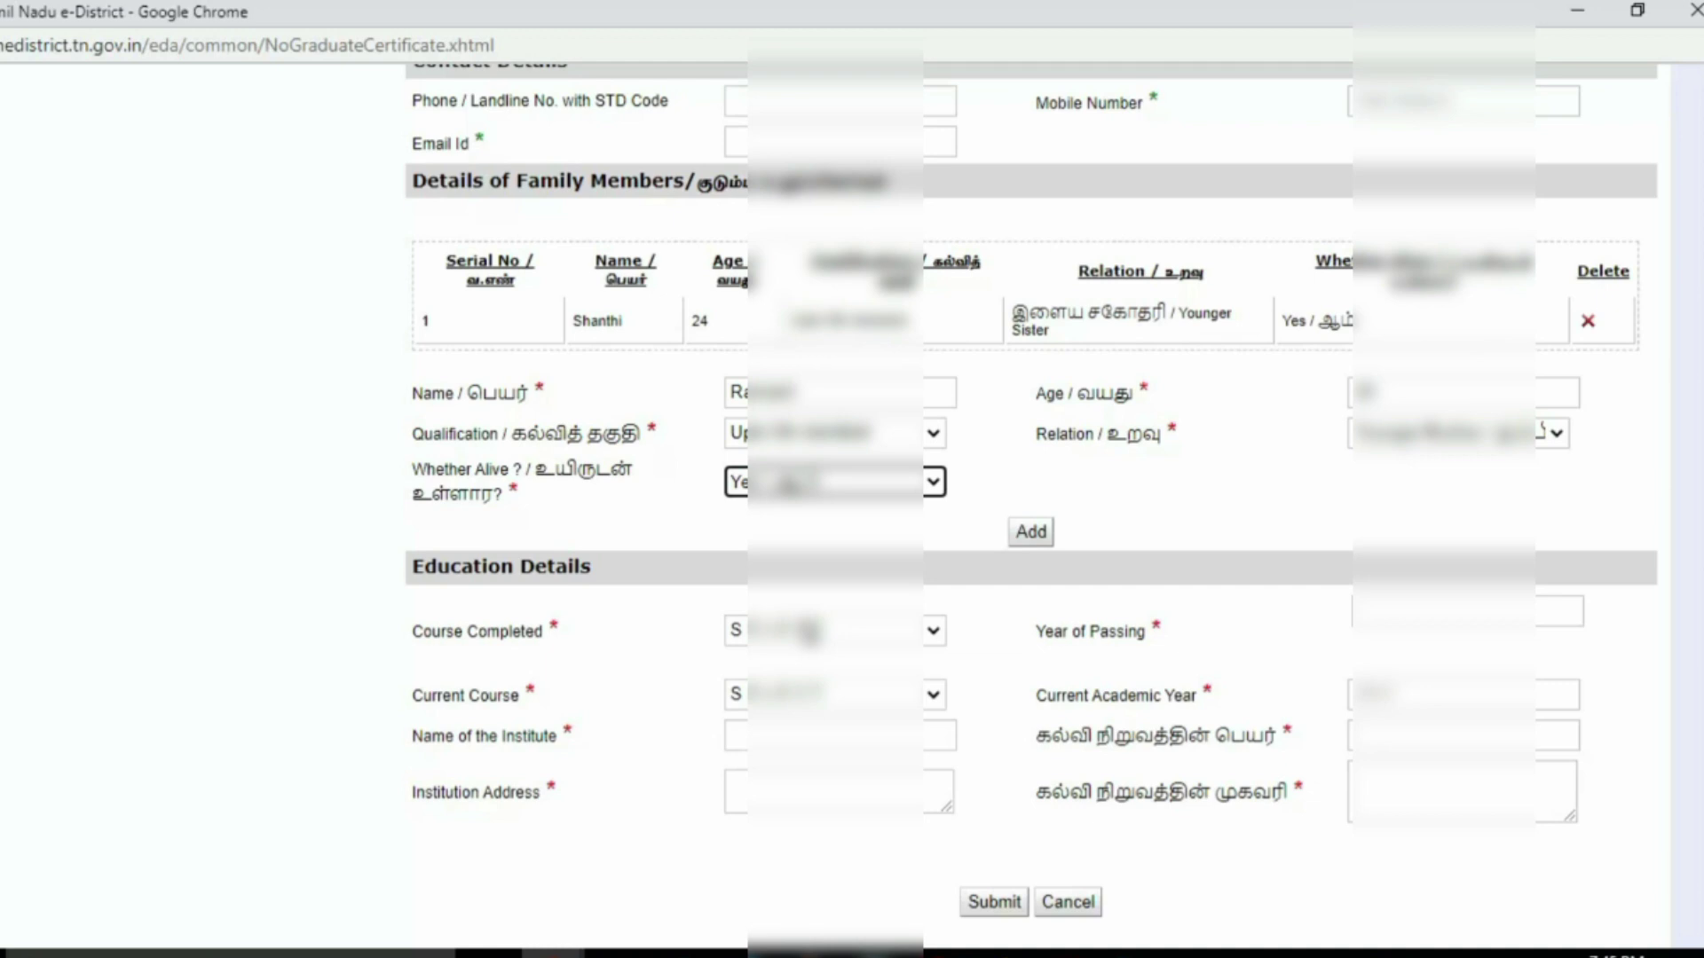
Step: Choose the completed course with year 2015 and pick the current course
click(803, 630)
click(825, 745)
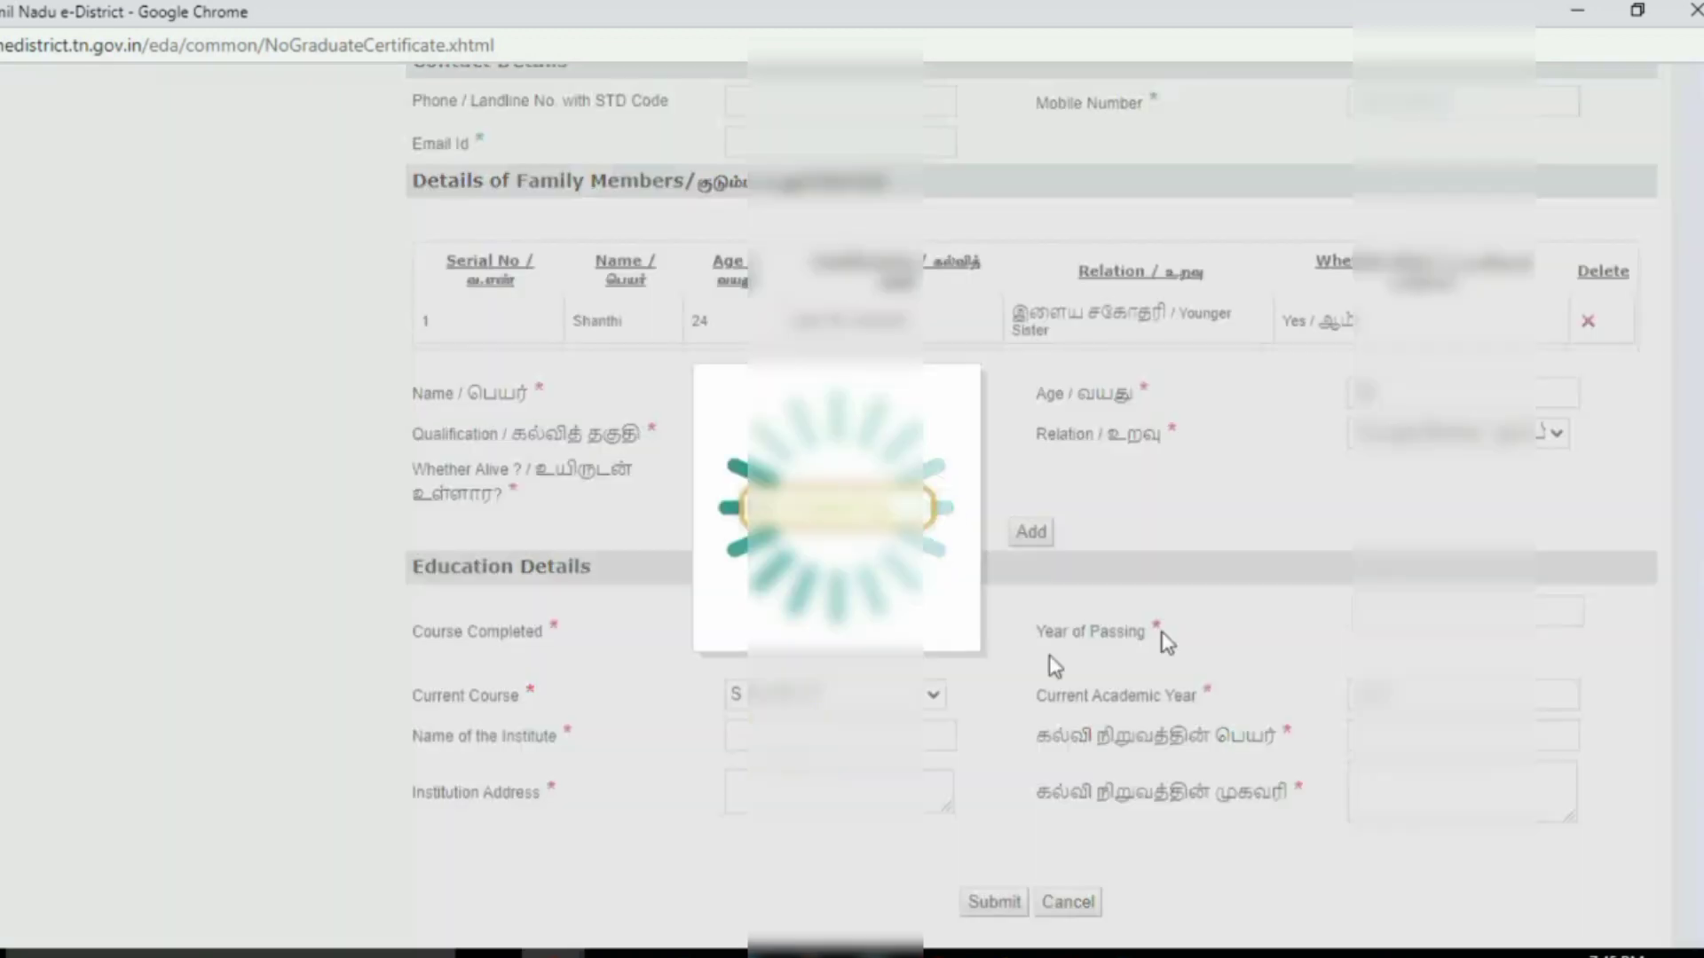
text(2015)
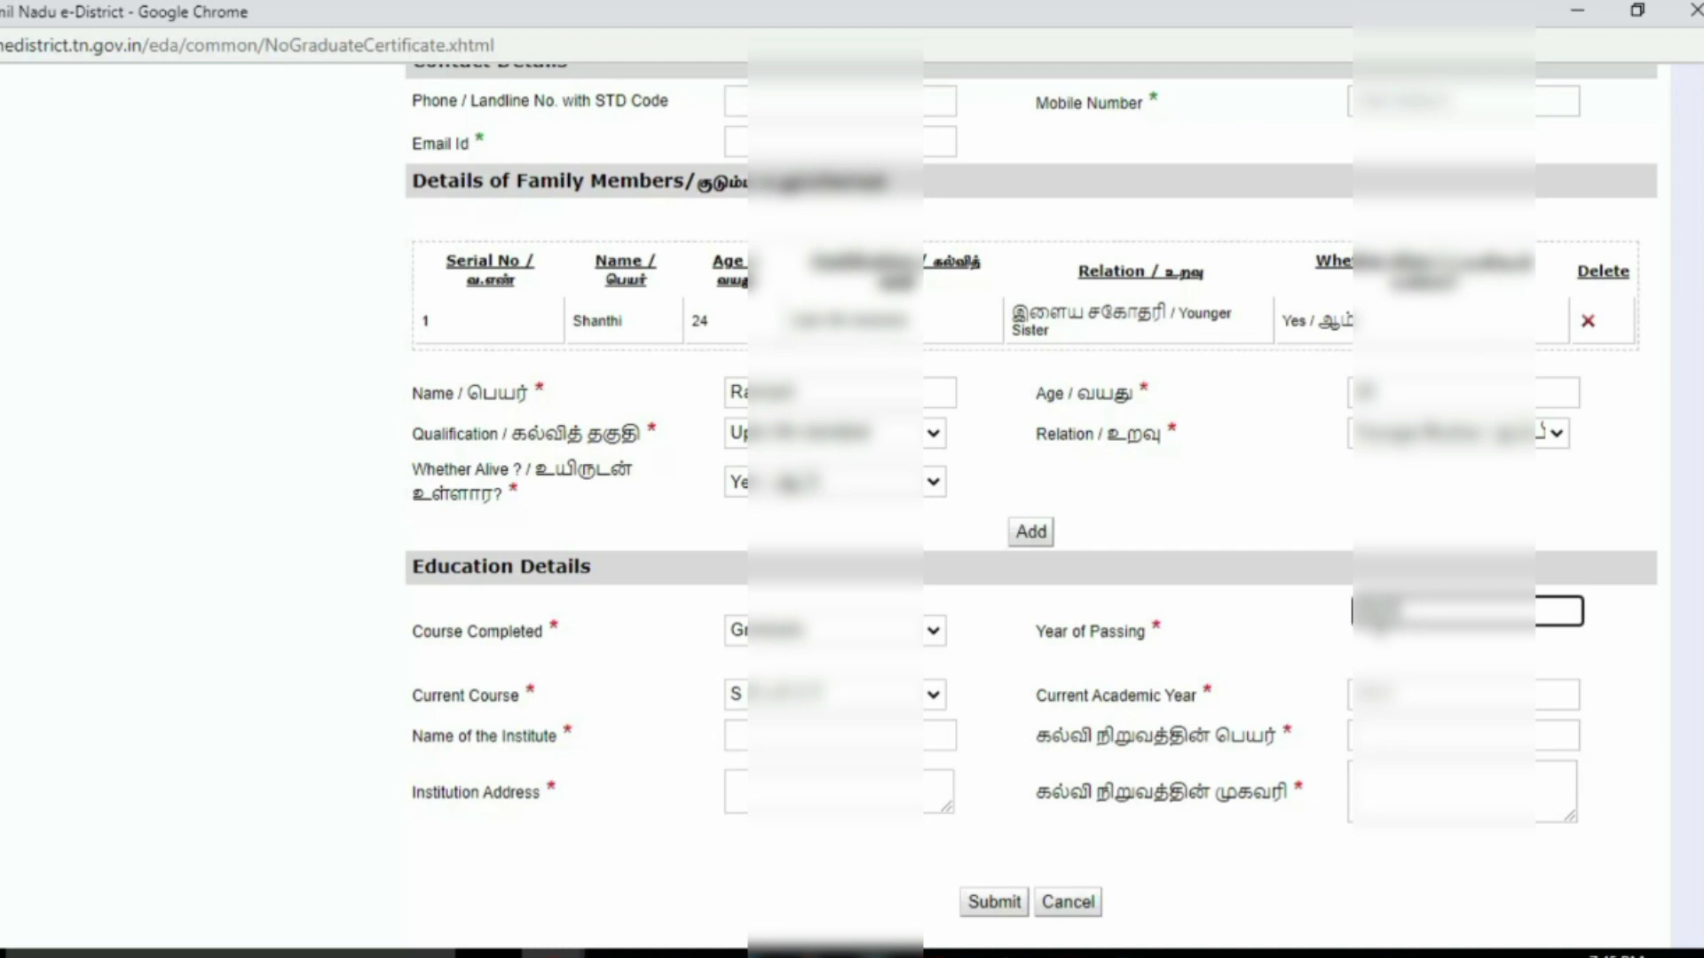
click(825, 694)
click(743, 744)
Step: Enter the institute name, Madras University, in English and Tamil
click(742, 743)
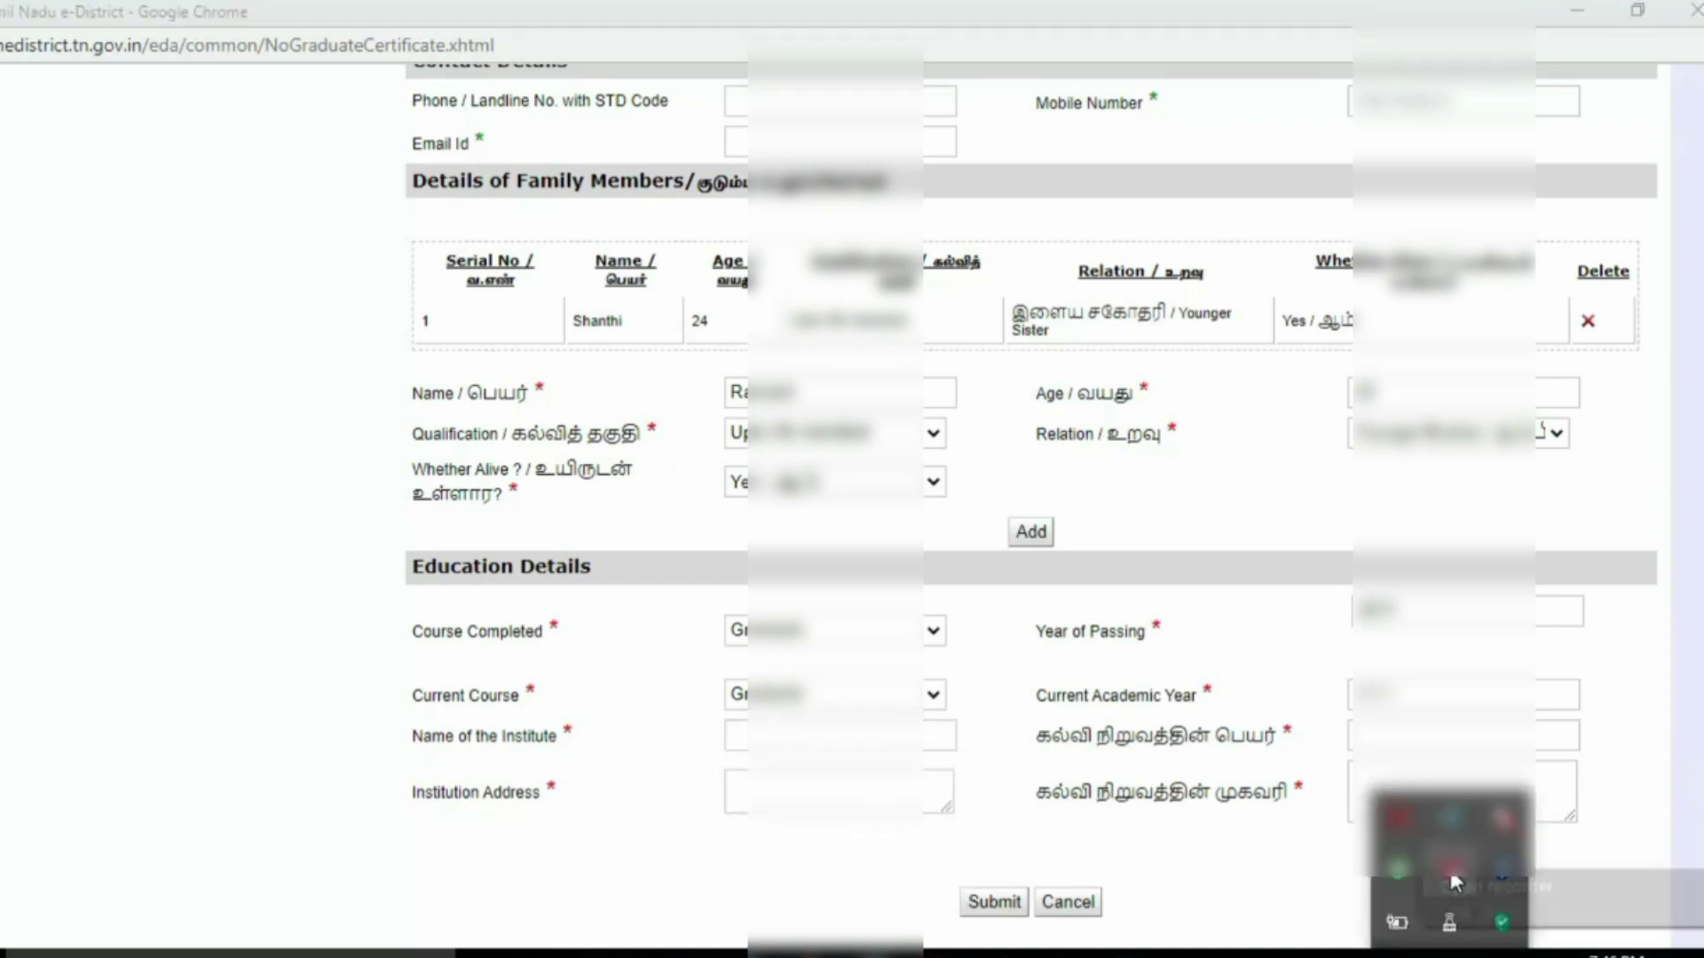
click(1372, 920)
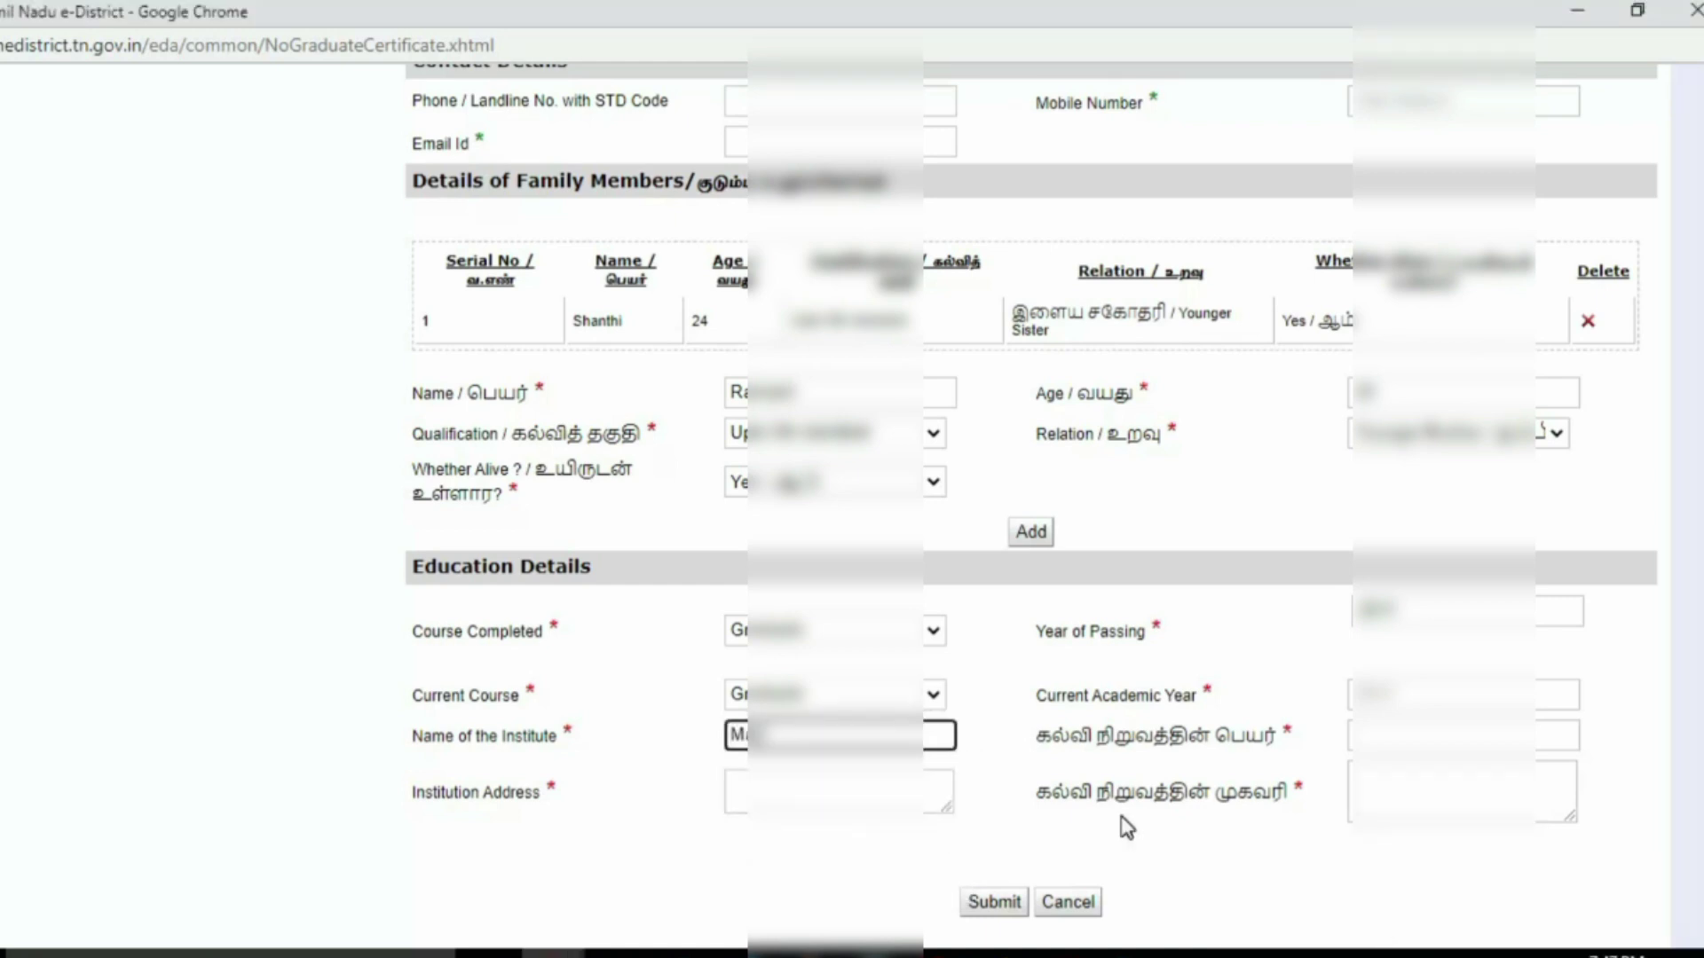
text(dras University)
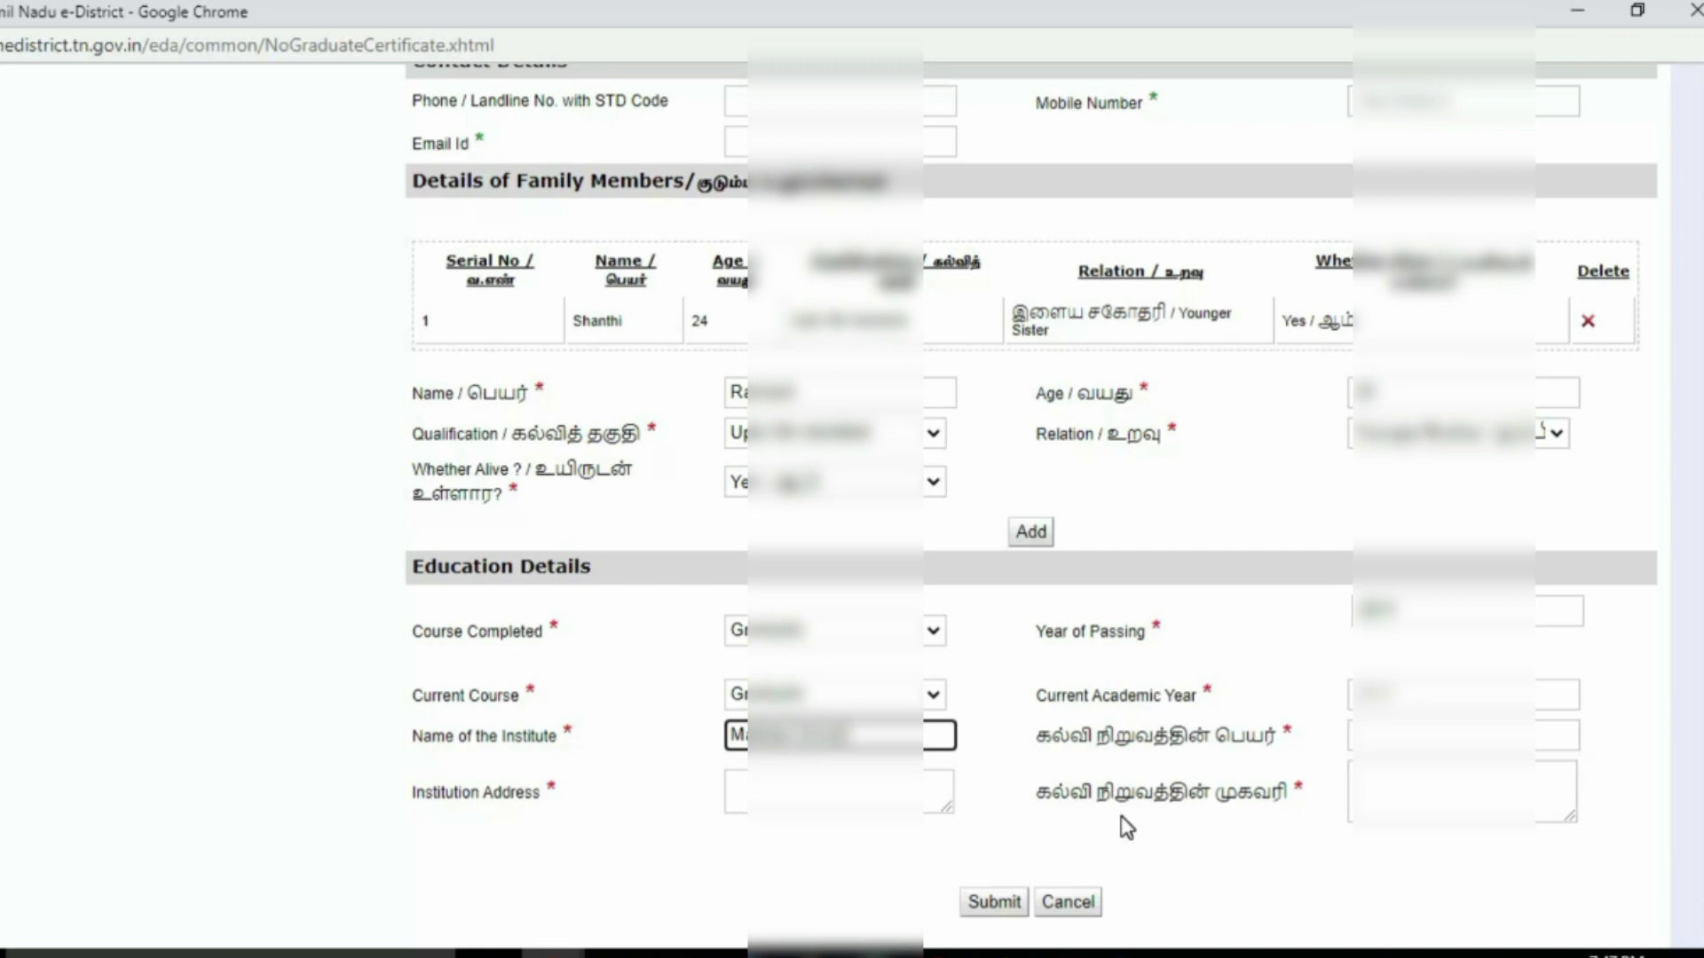
click(1380, 741)
text(madres)
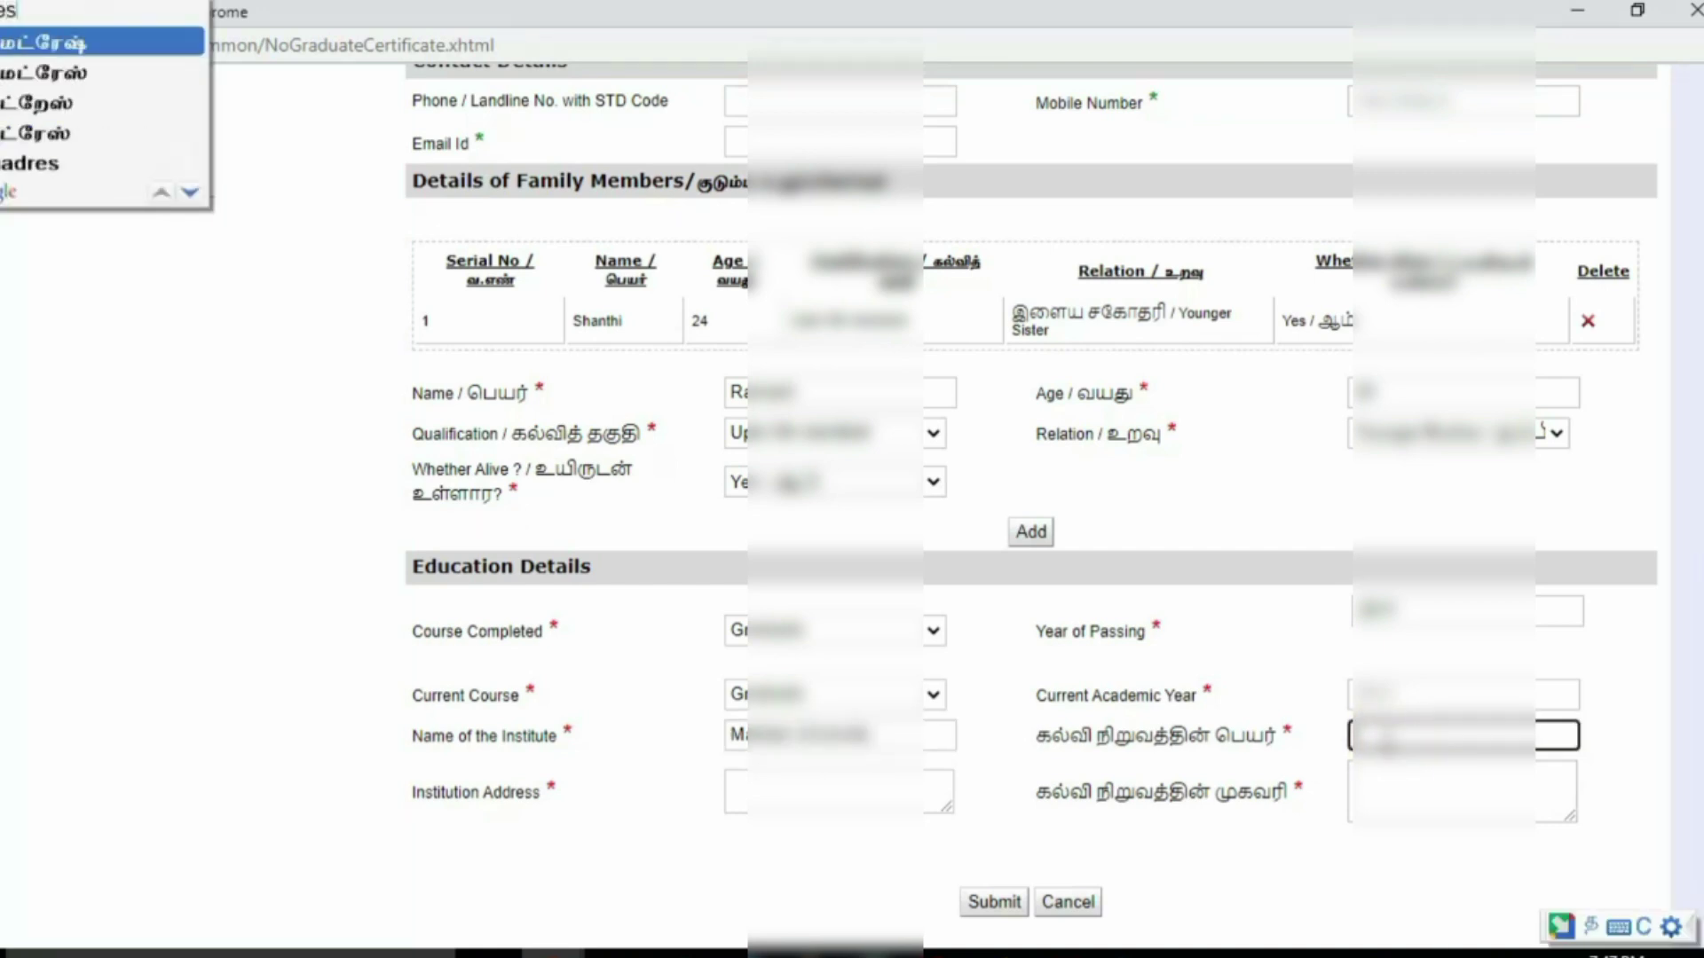
click(57, 76)
text(universit)
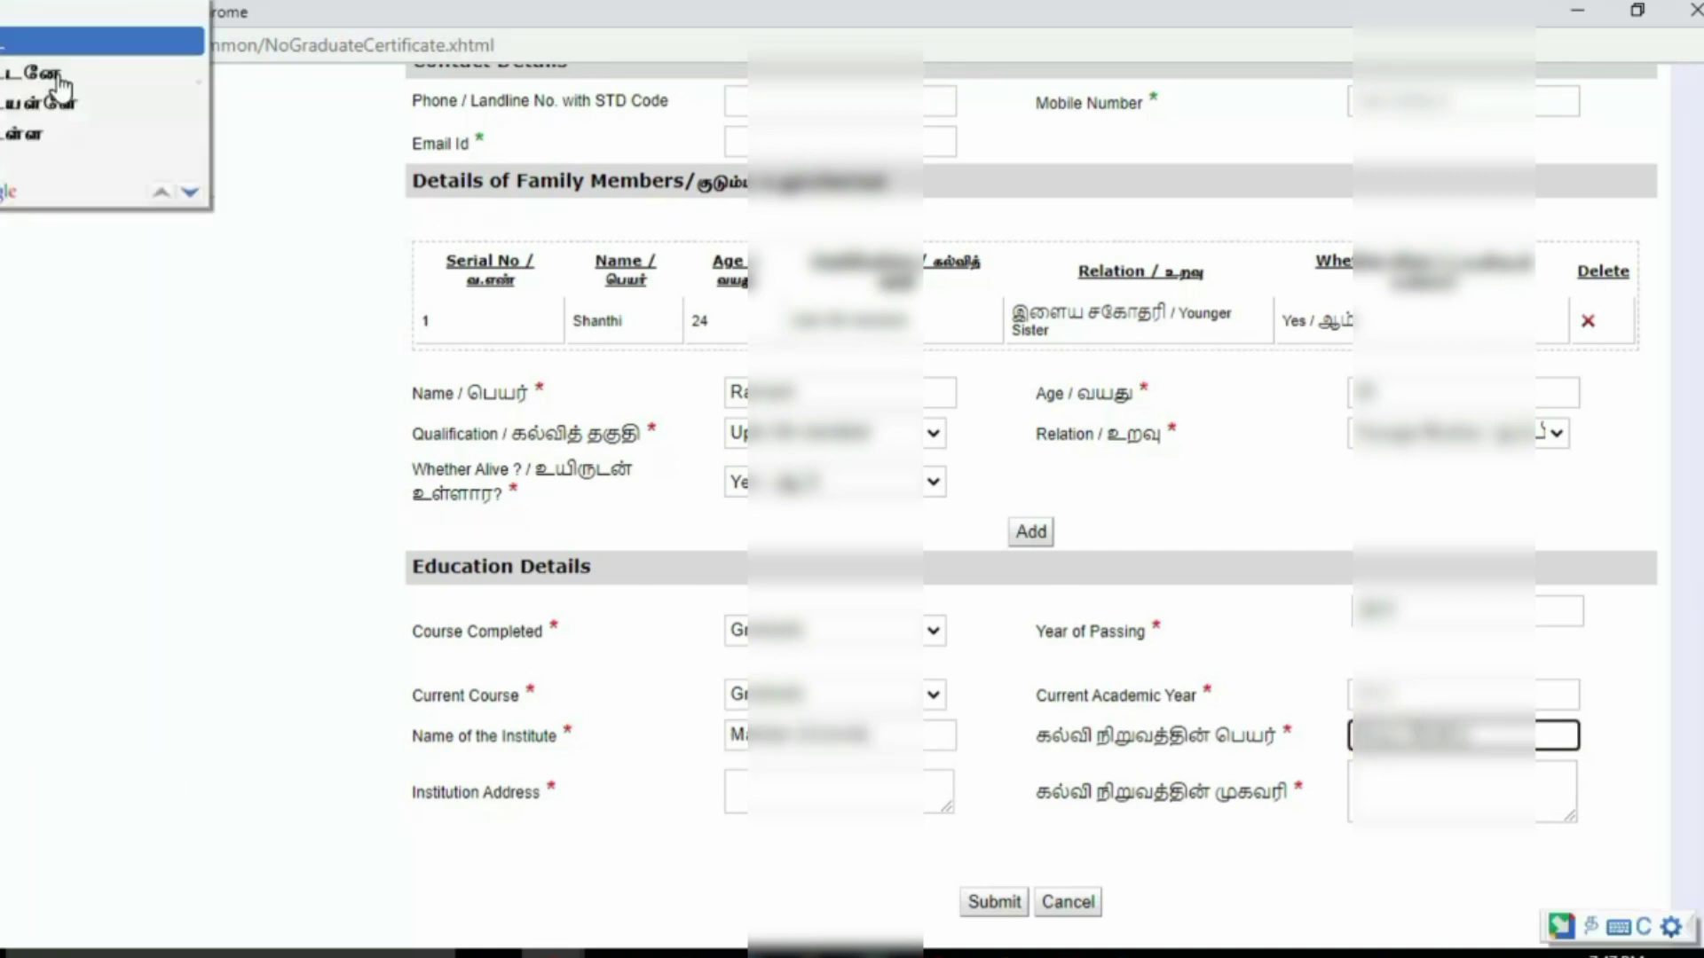
key(BackSpace)
key(BackSpace)
key(BackSpace)
key(BackSpace)
key(BackSpace)
text(arci)
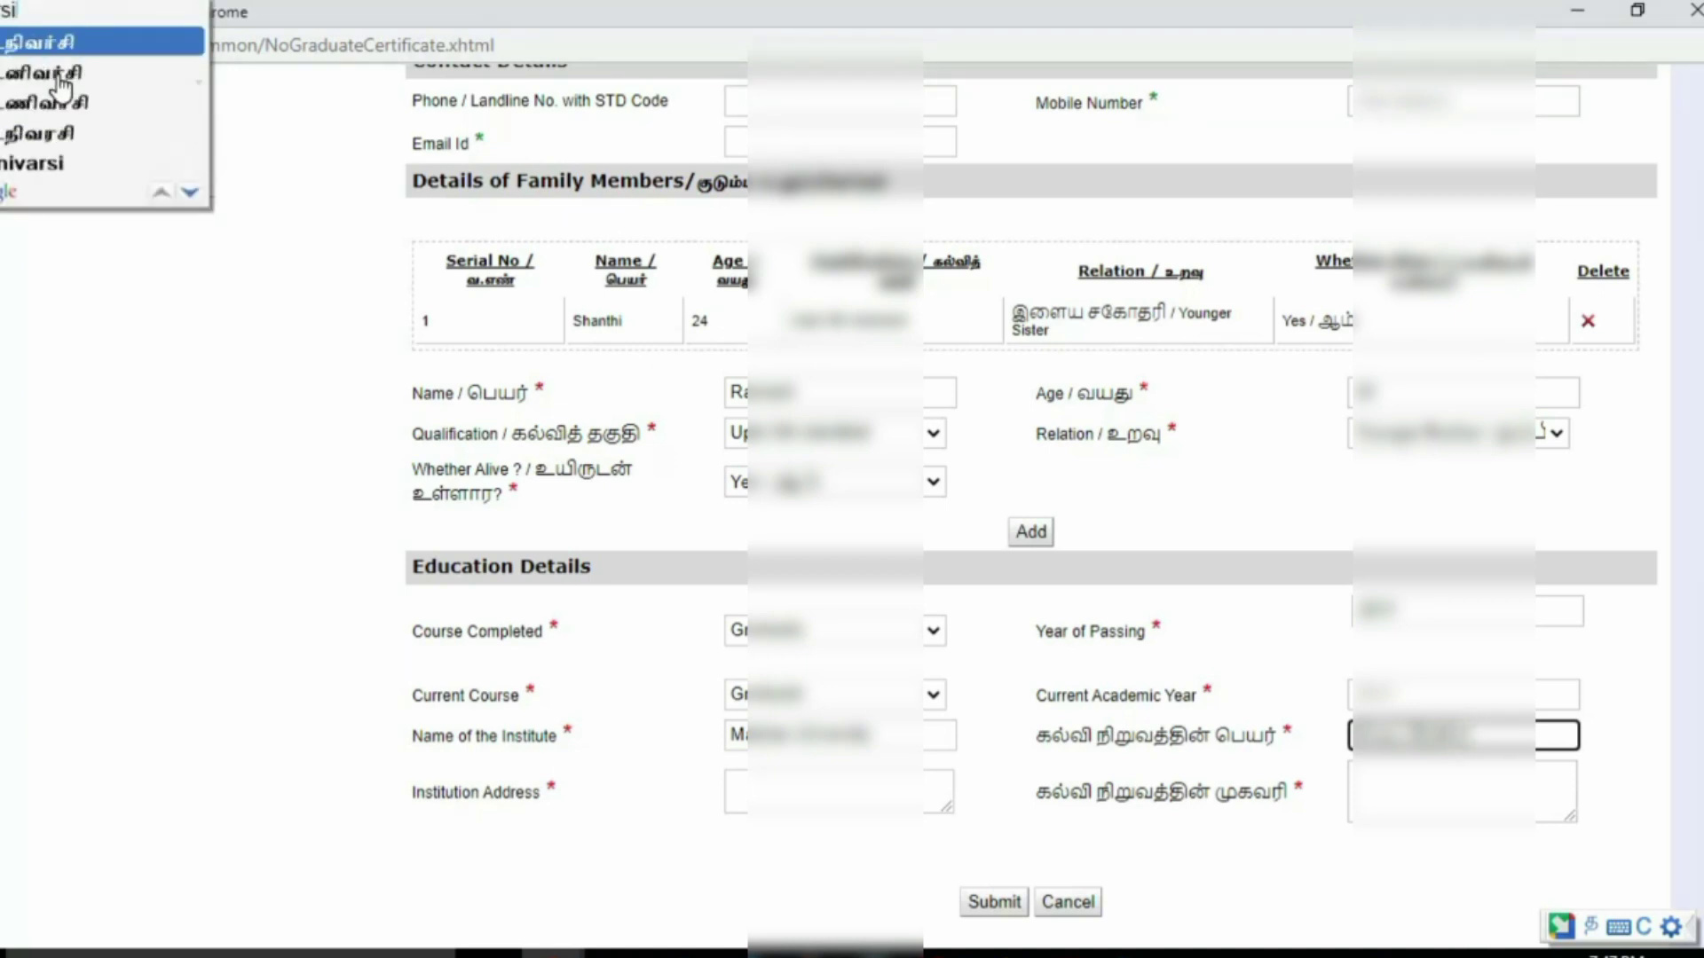
text(ty)
click(57, 76)
text(alkalaikalakam)
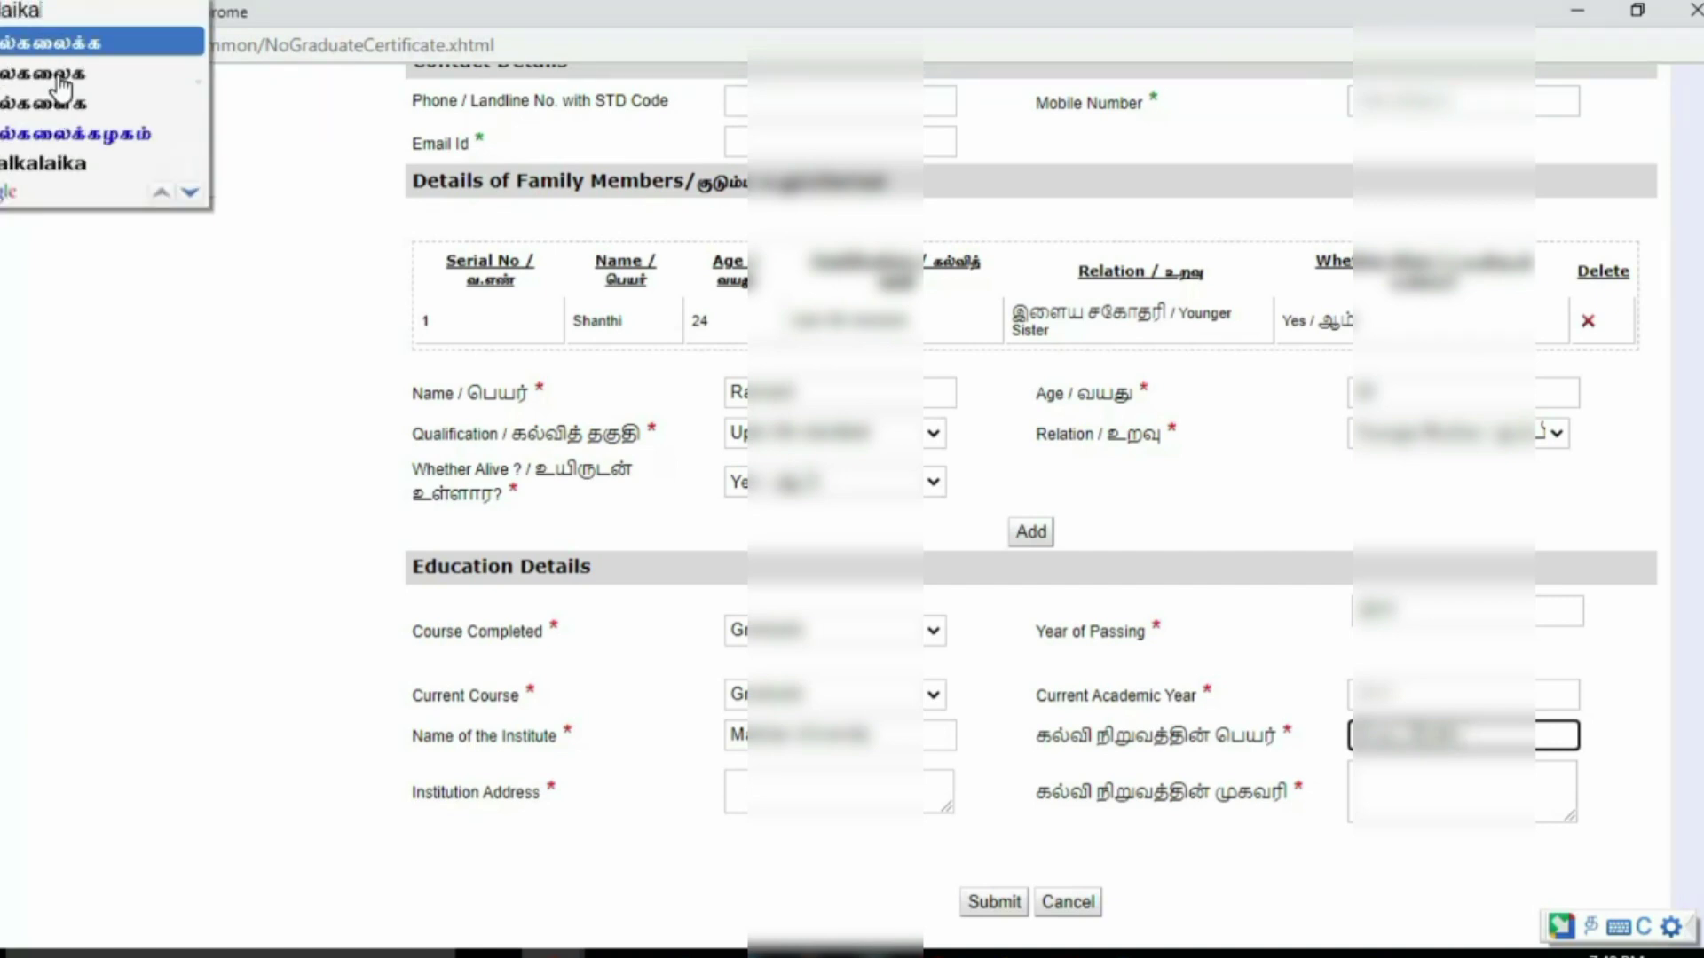
click(69, 55)
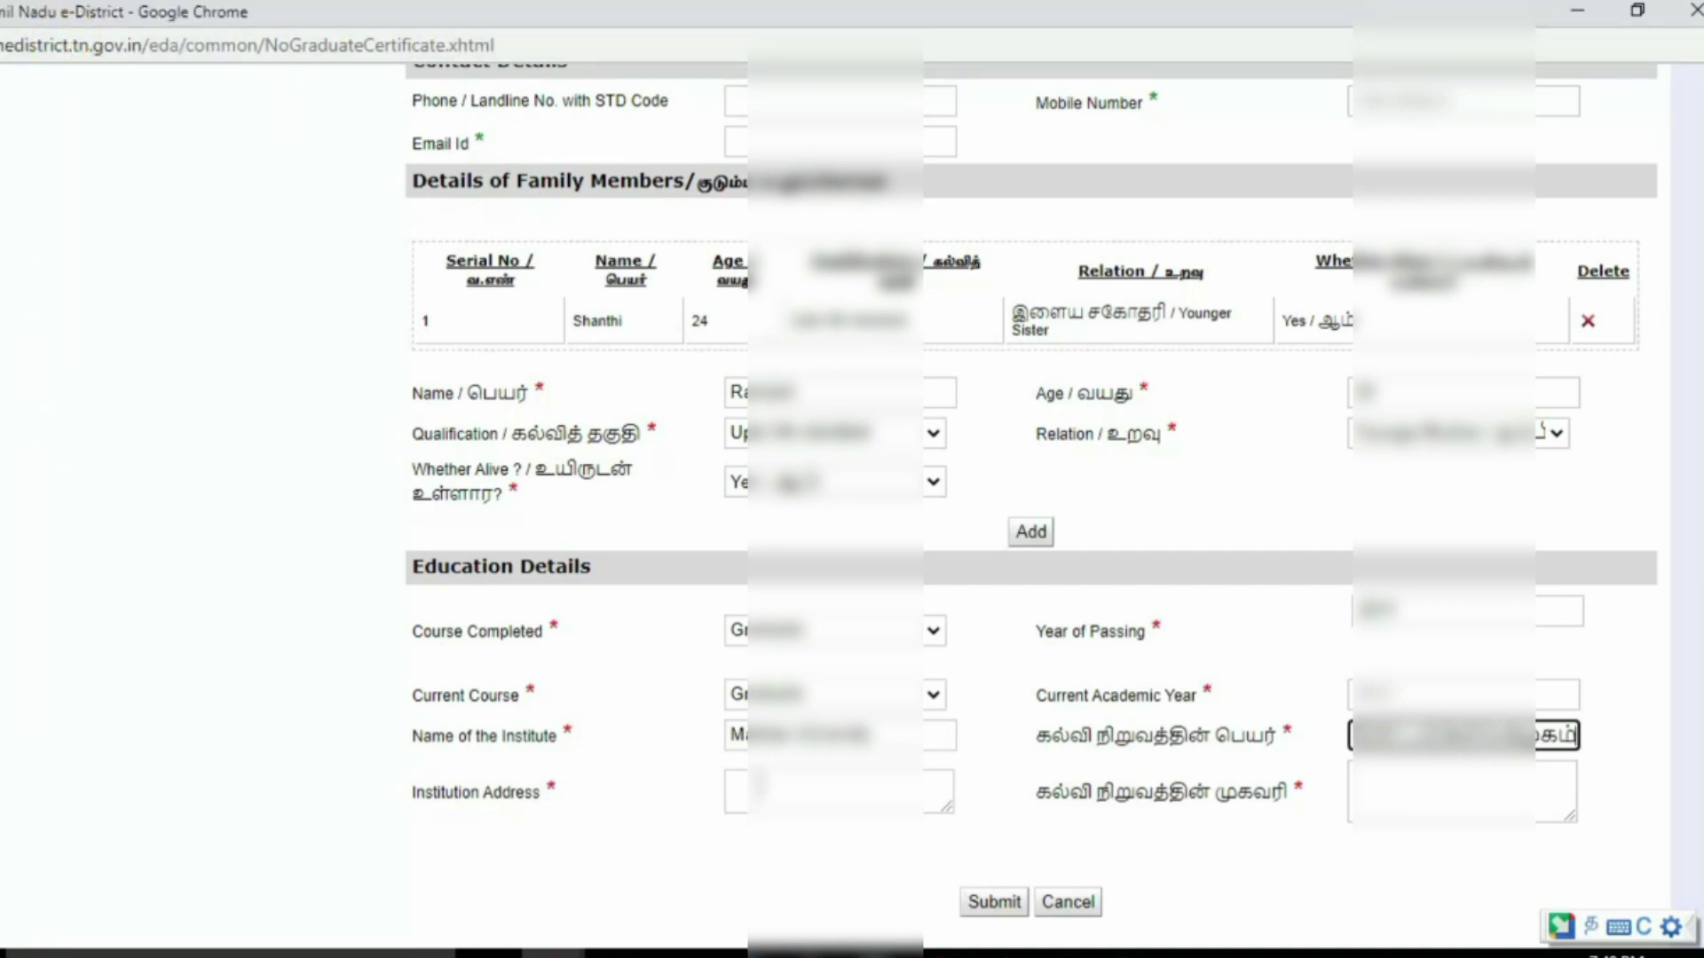
Step: Enter the institution address as Thiruvannamalai in English, then its Tamil version
click(756, 785)
text(Chennai)
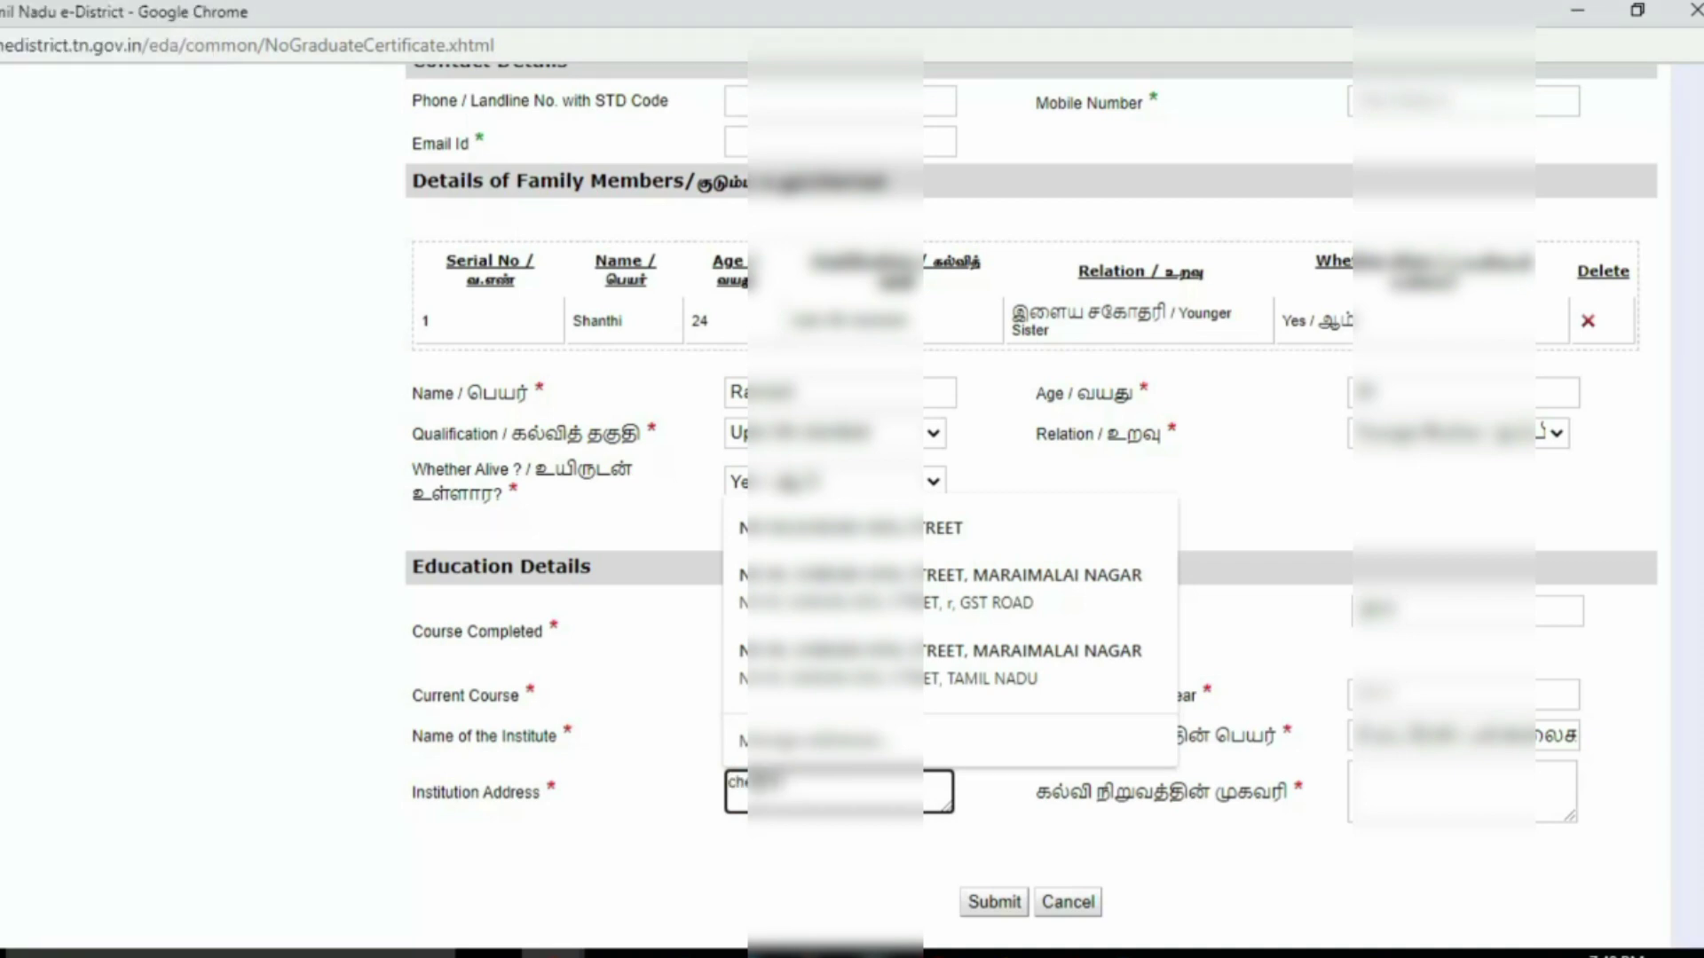
key(ctrl+a)
key(BackSpace)
text(thiruvannamalai)
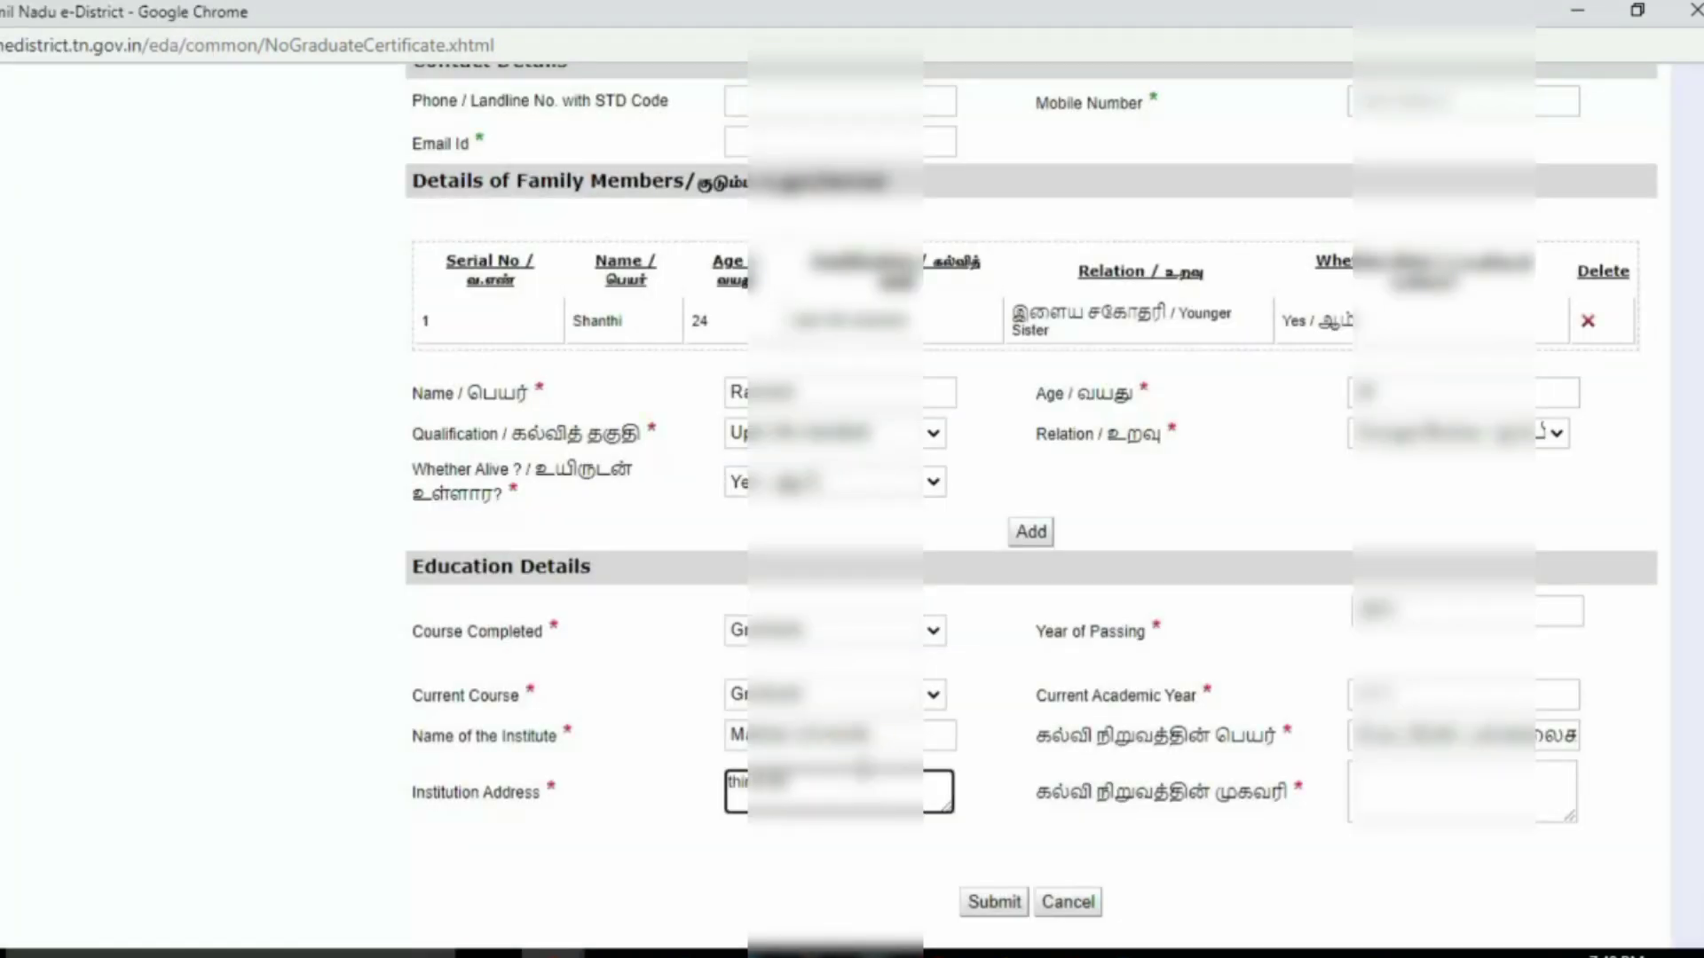
click(1430, 799)
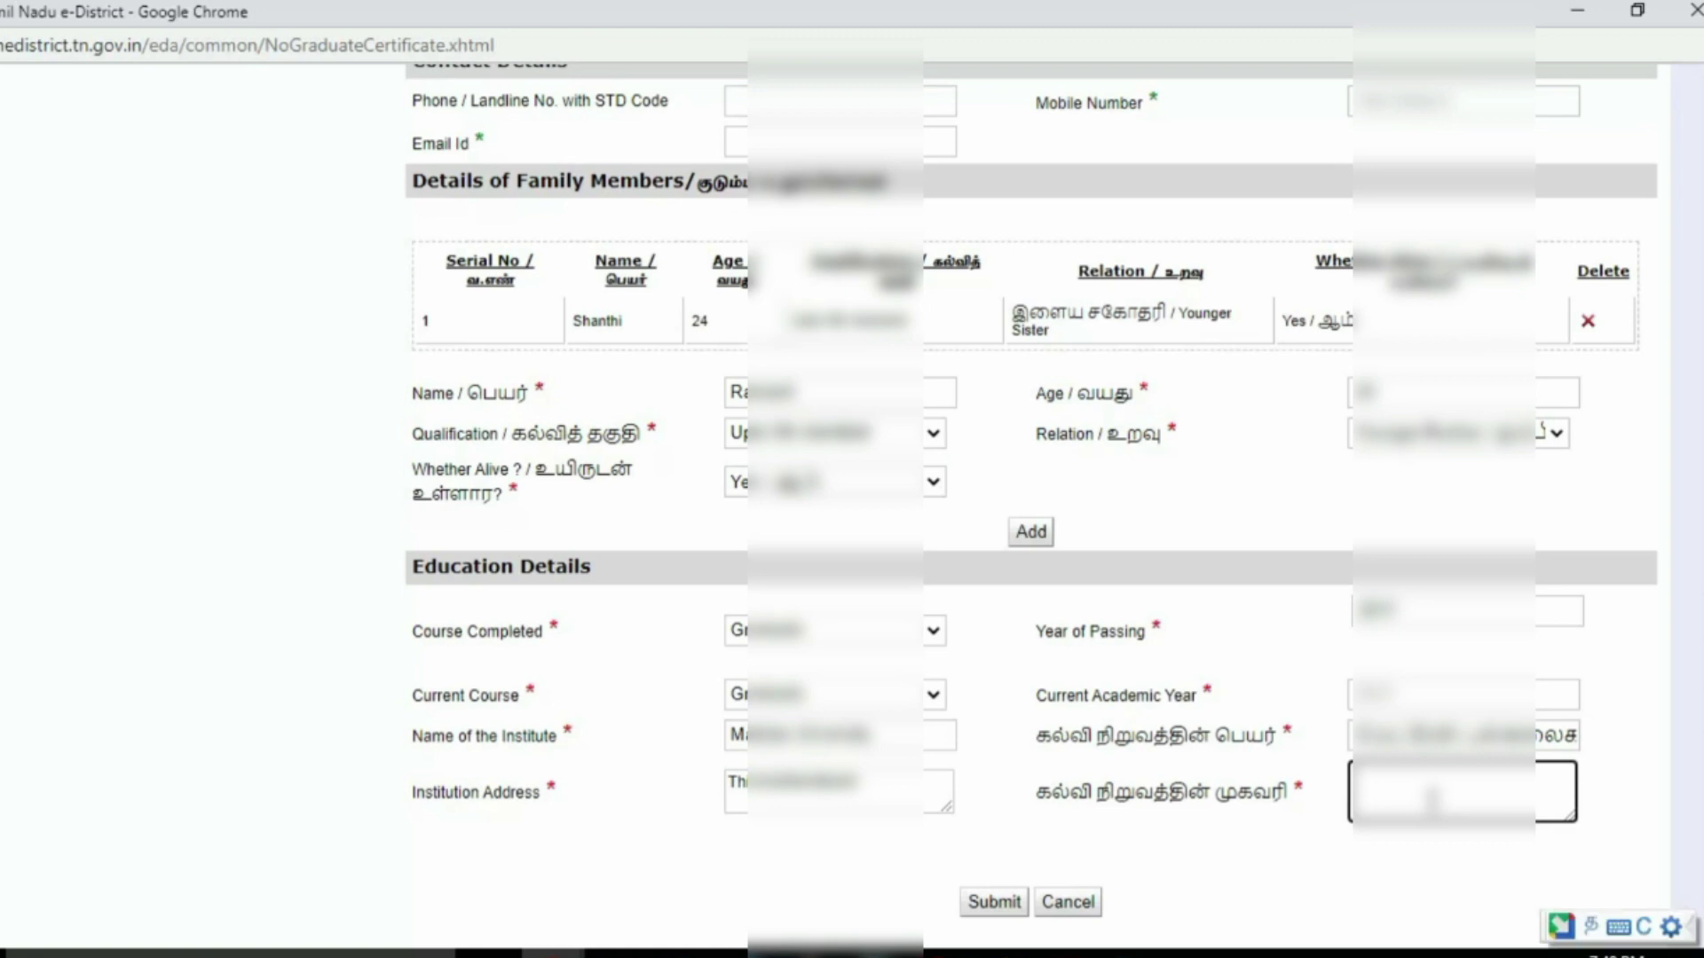
text(thirukalikund)
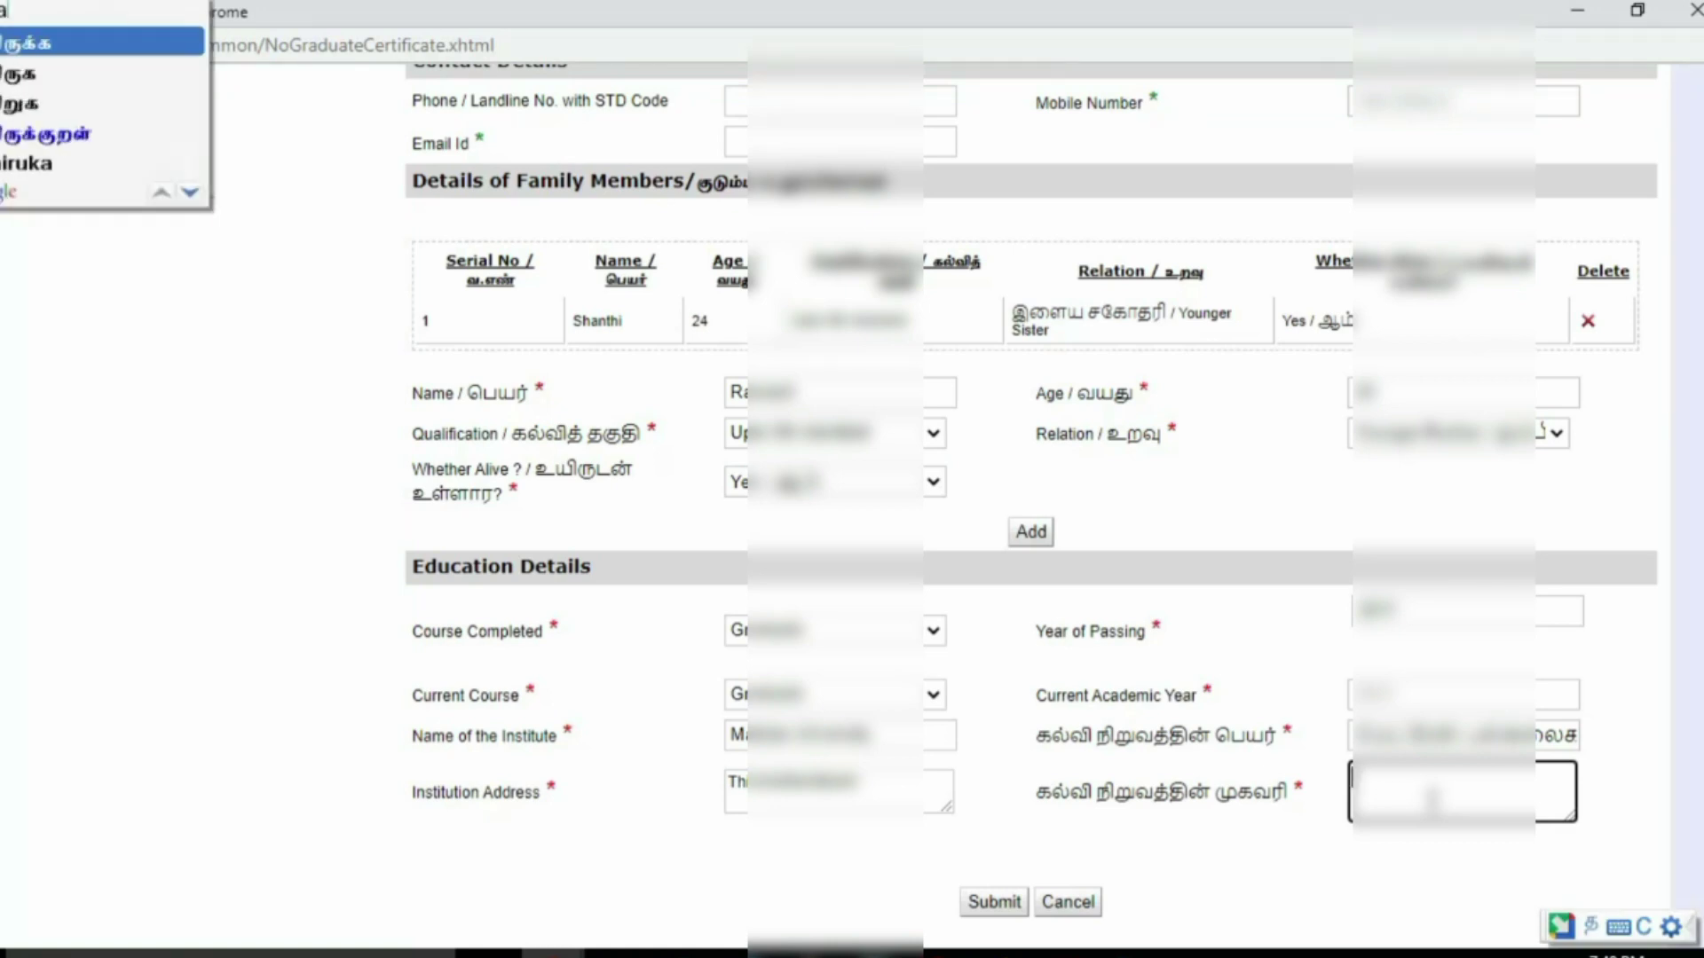
key(BackSpace)
key(BackSpace)
key(BackSpace)
key(BackSpace)
key(BackSpace)
key(BackSpace)
key(BackSpace)
text(kalikundram)
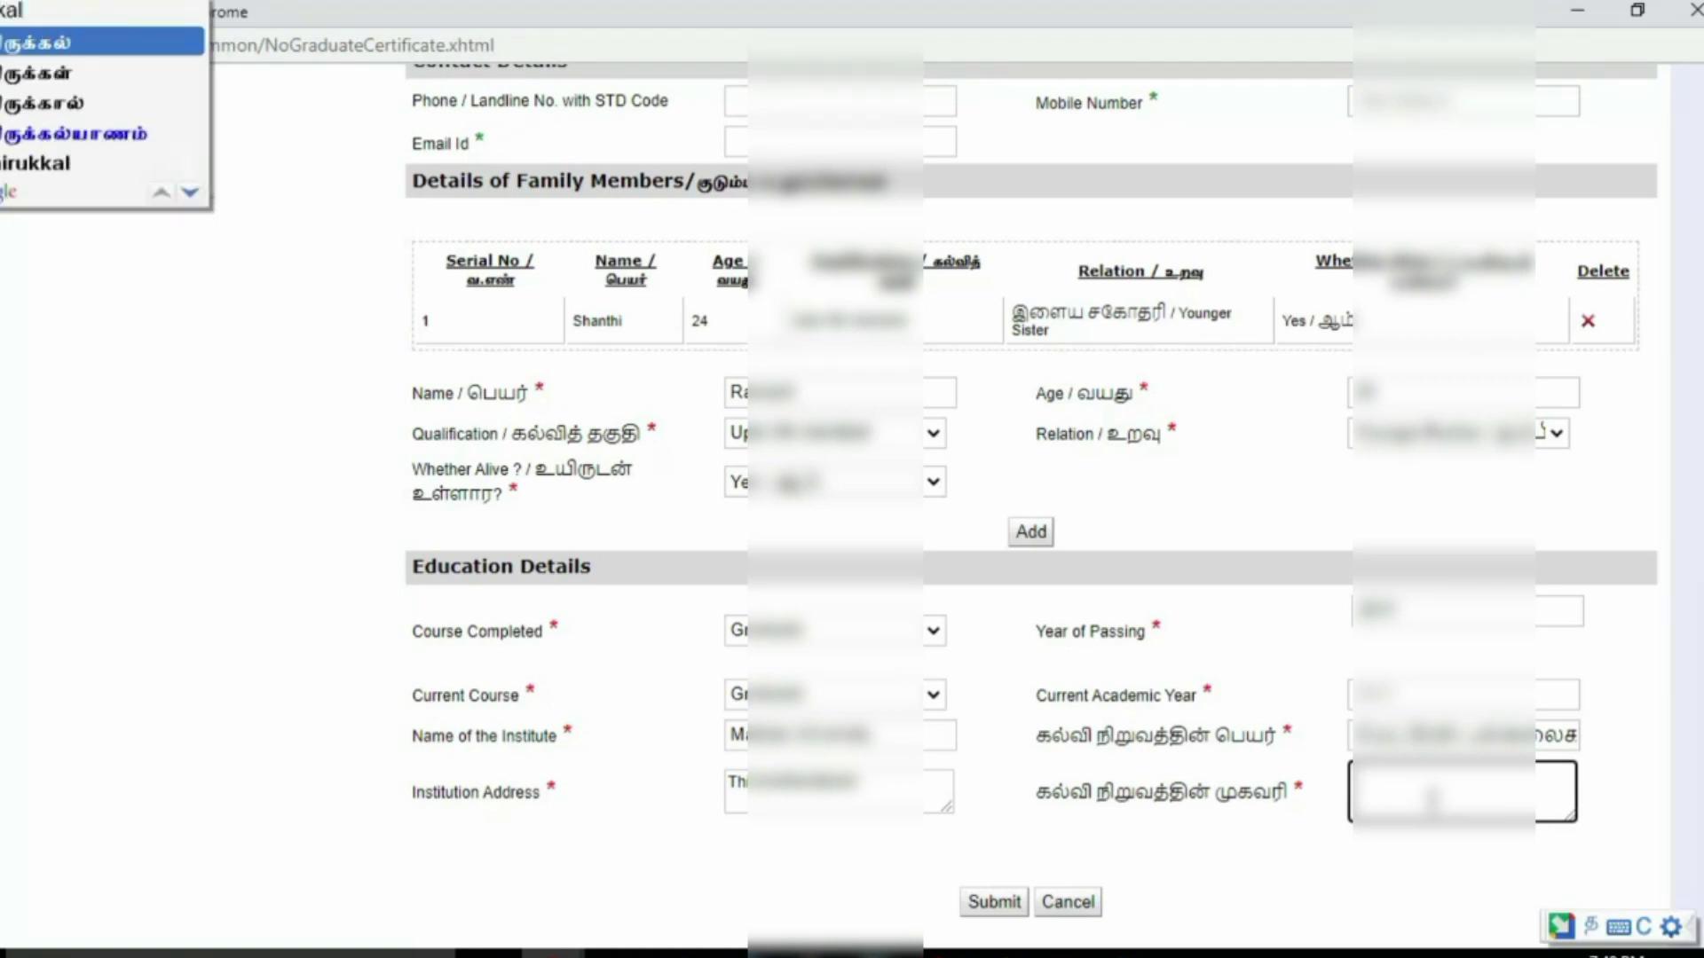
text(a)
key(space)
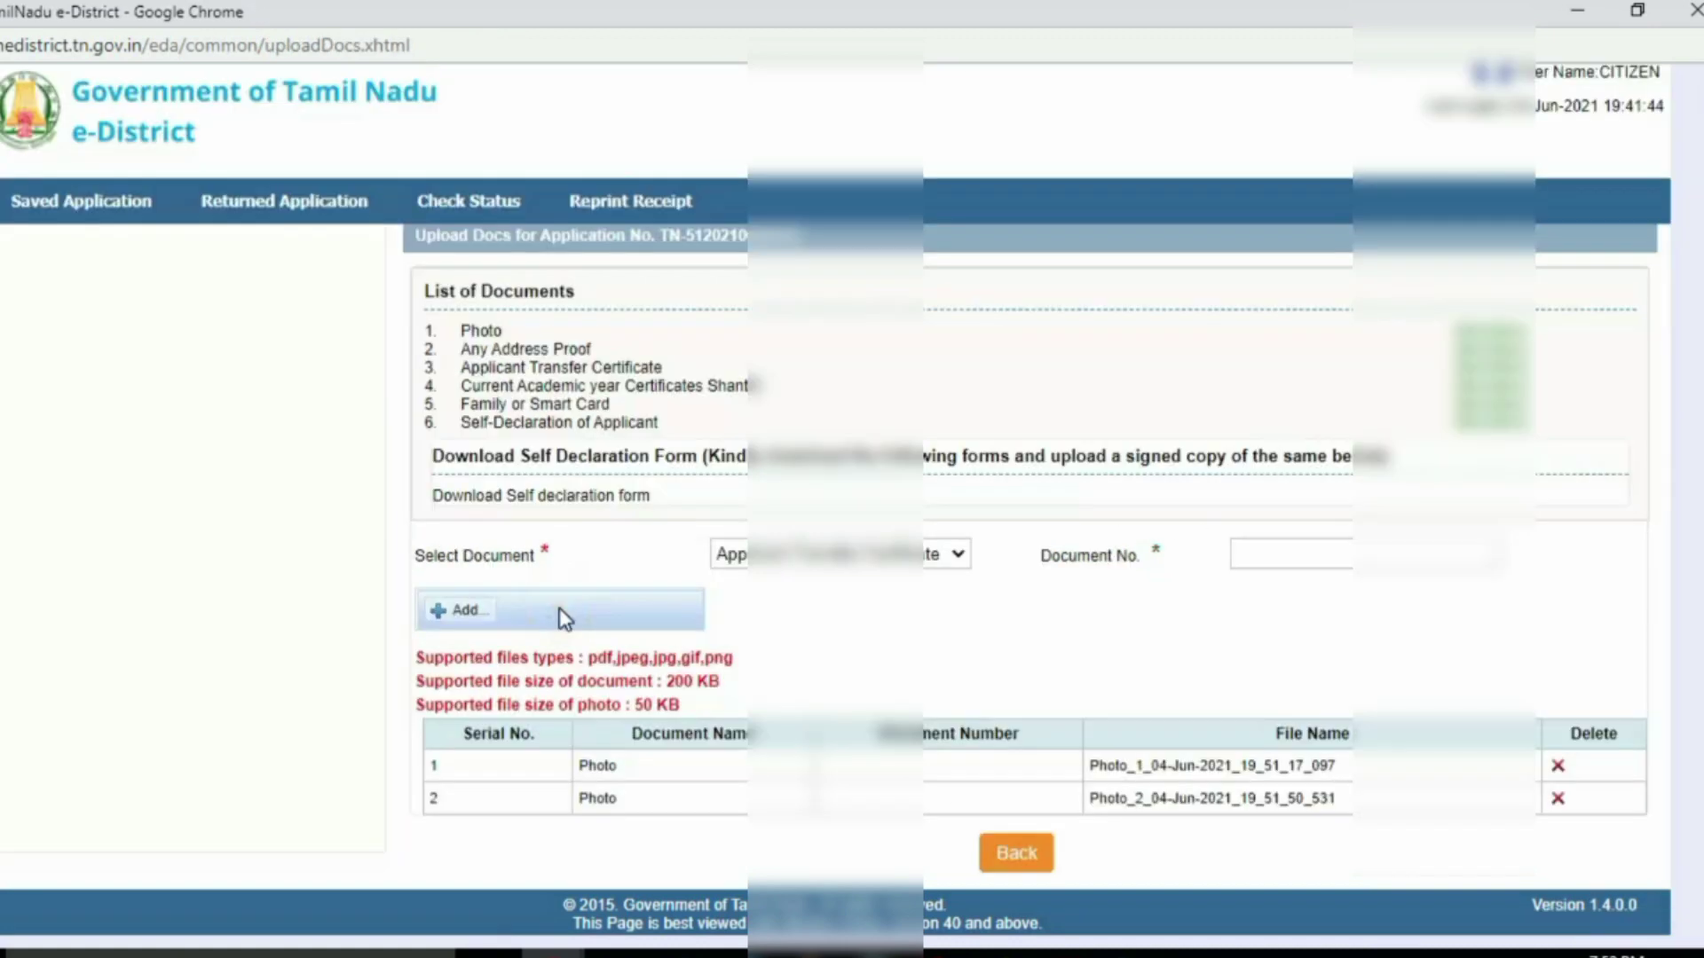
Step: Upload the tc scan as the Applicant Transfer Certificate, entering its document number
click(564, 618)
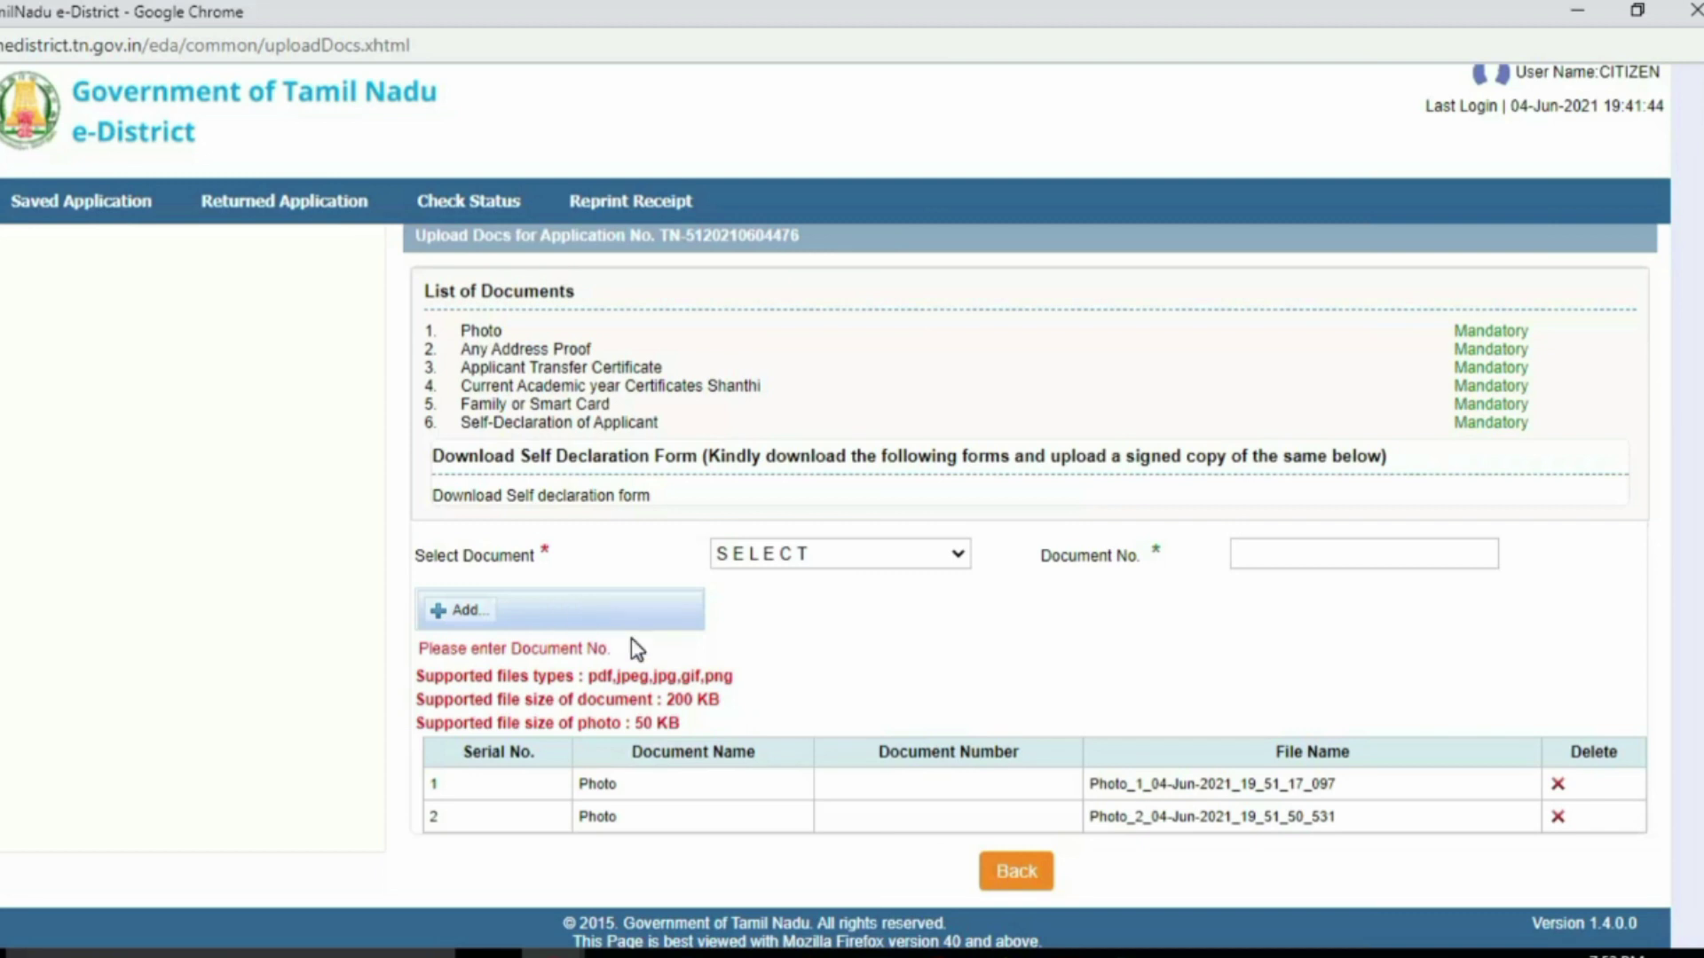
scroll(1509, 715, down, 1)
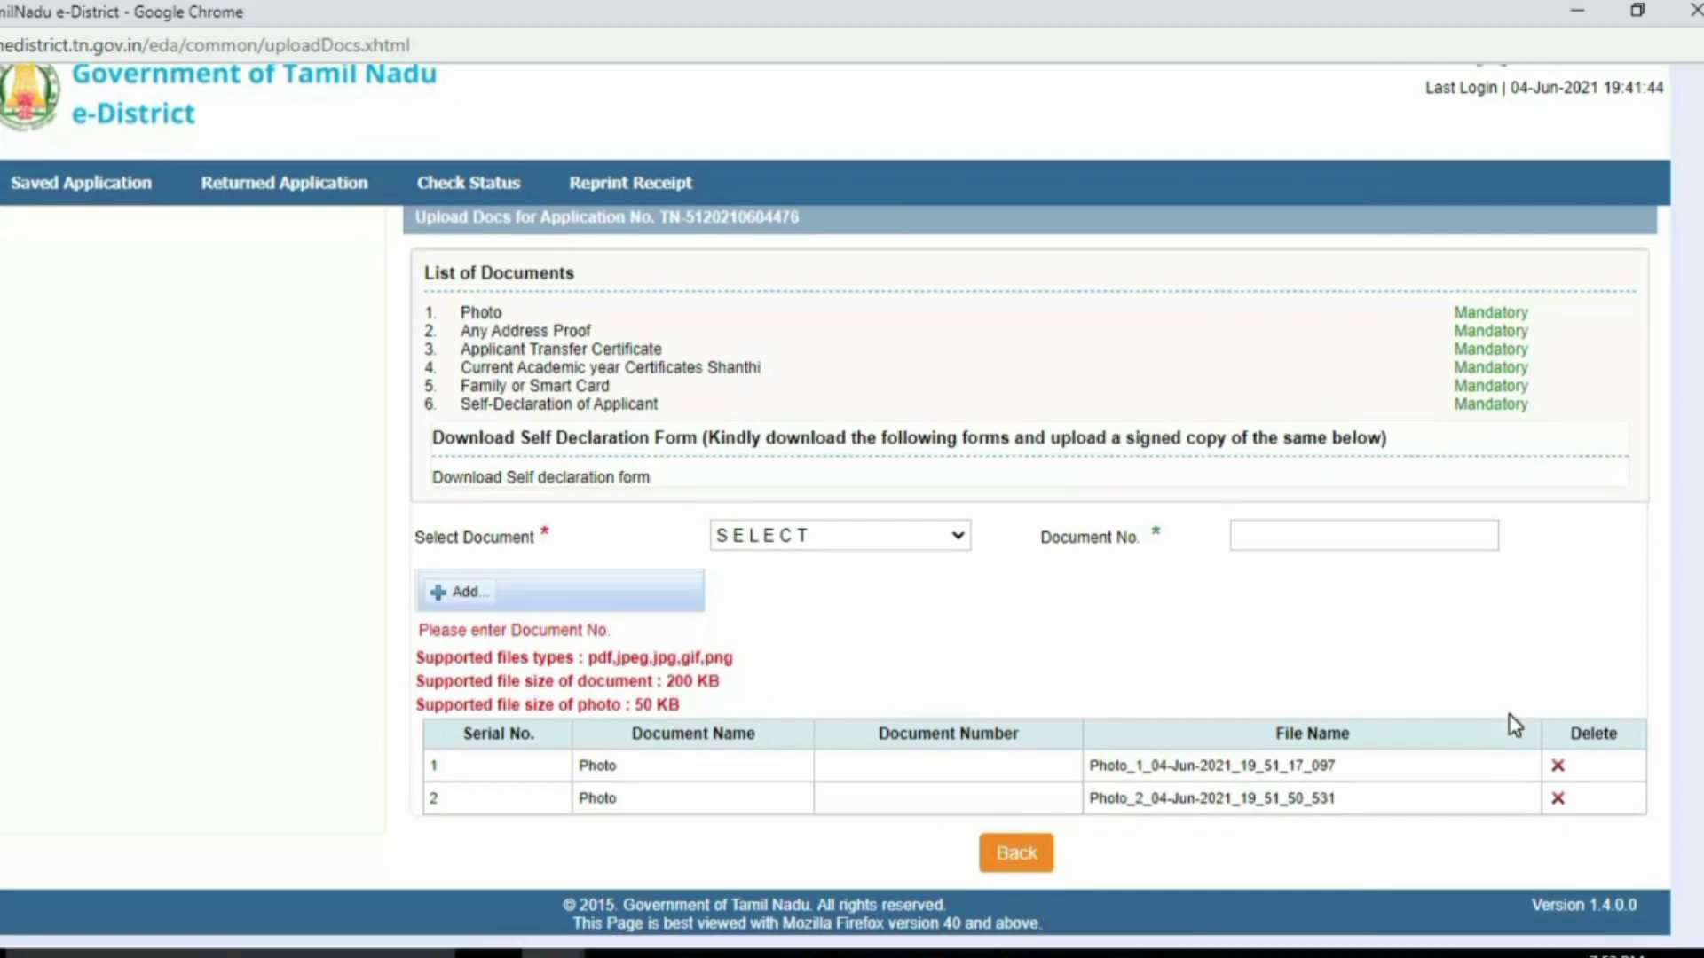
click(889, 532)
click(829, 626)
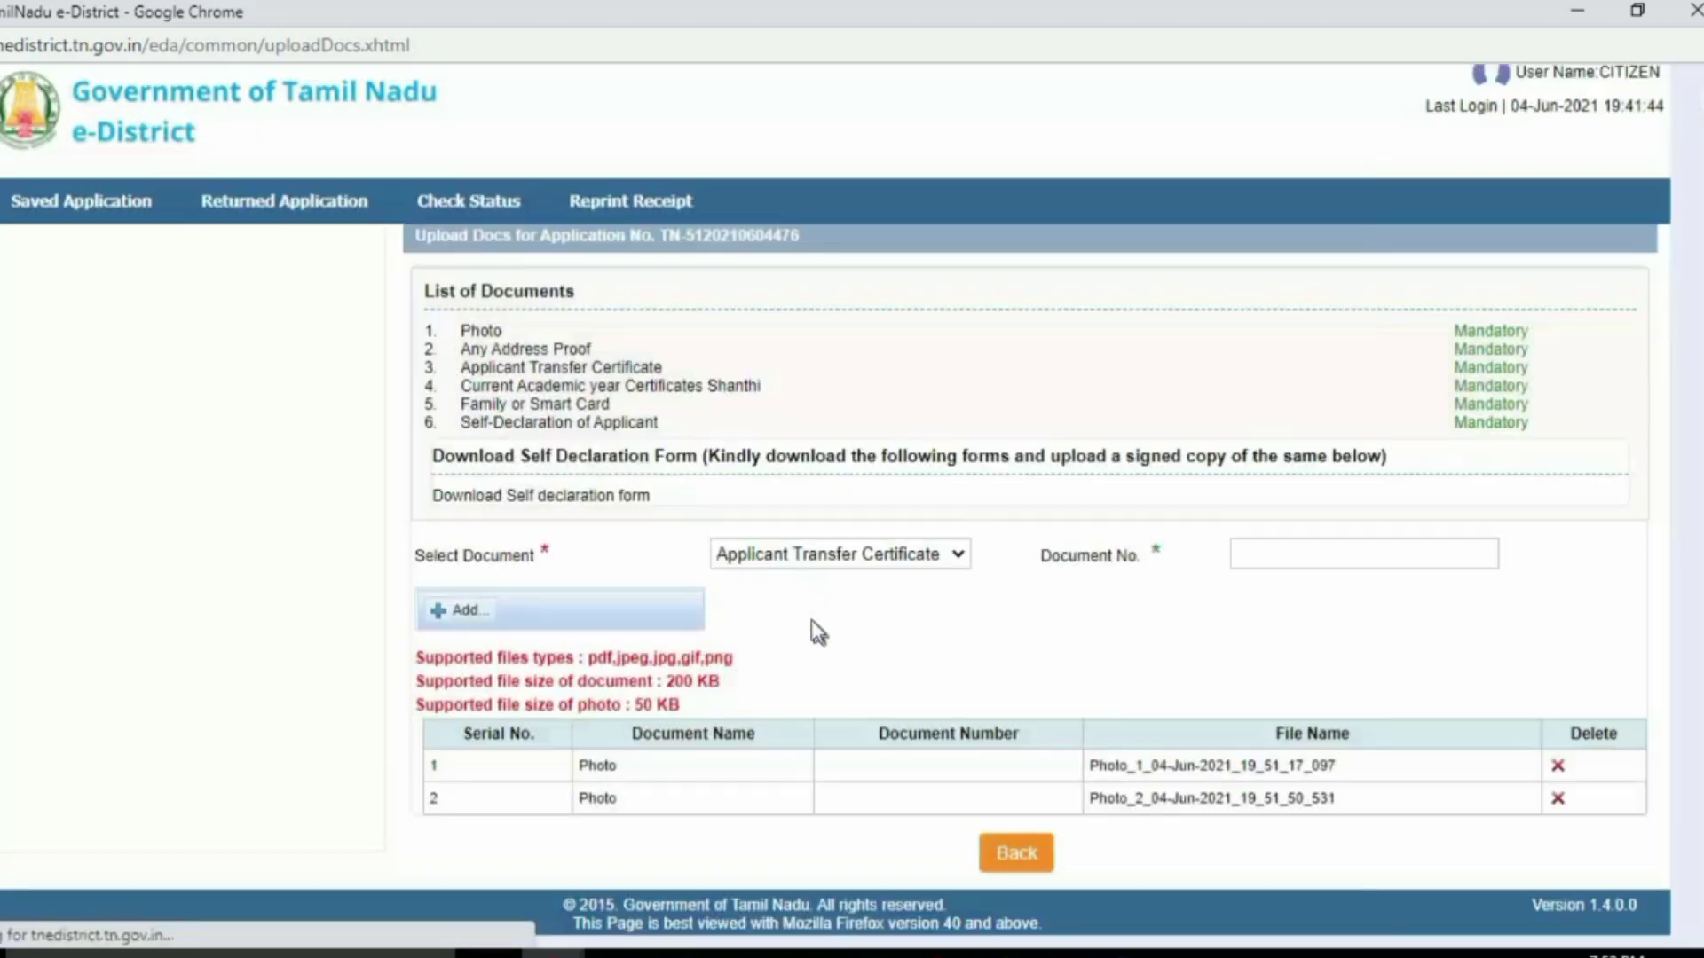
click(1303, 551)
text(2068)
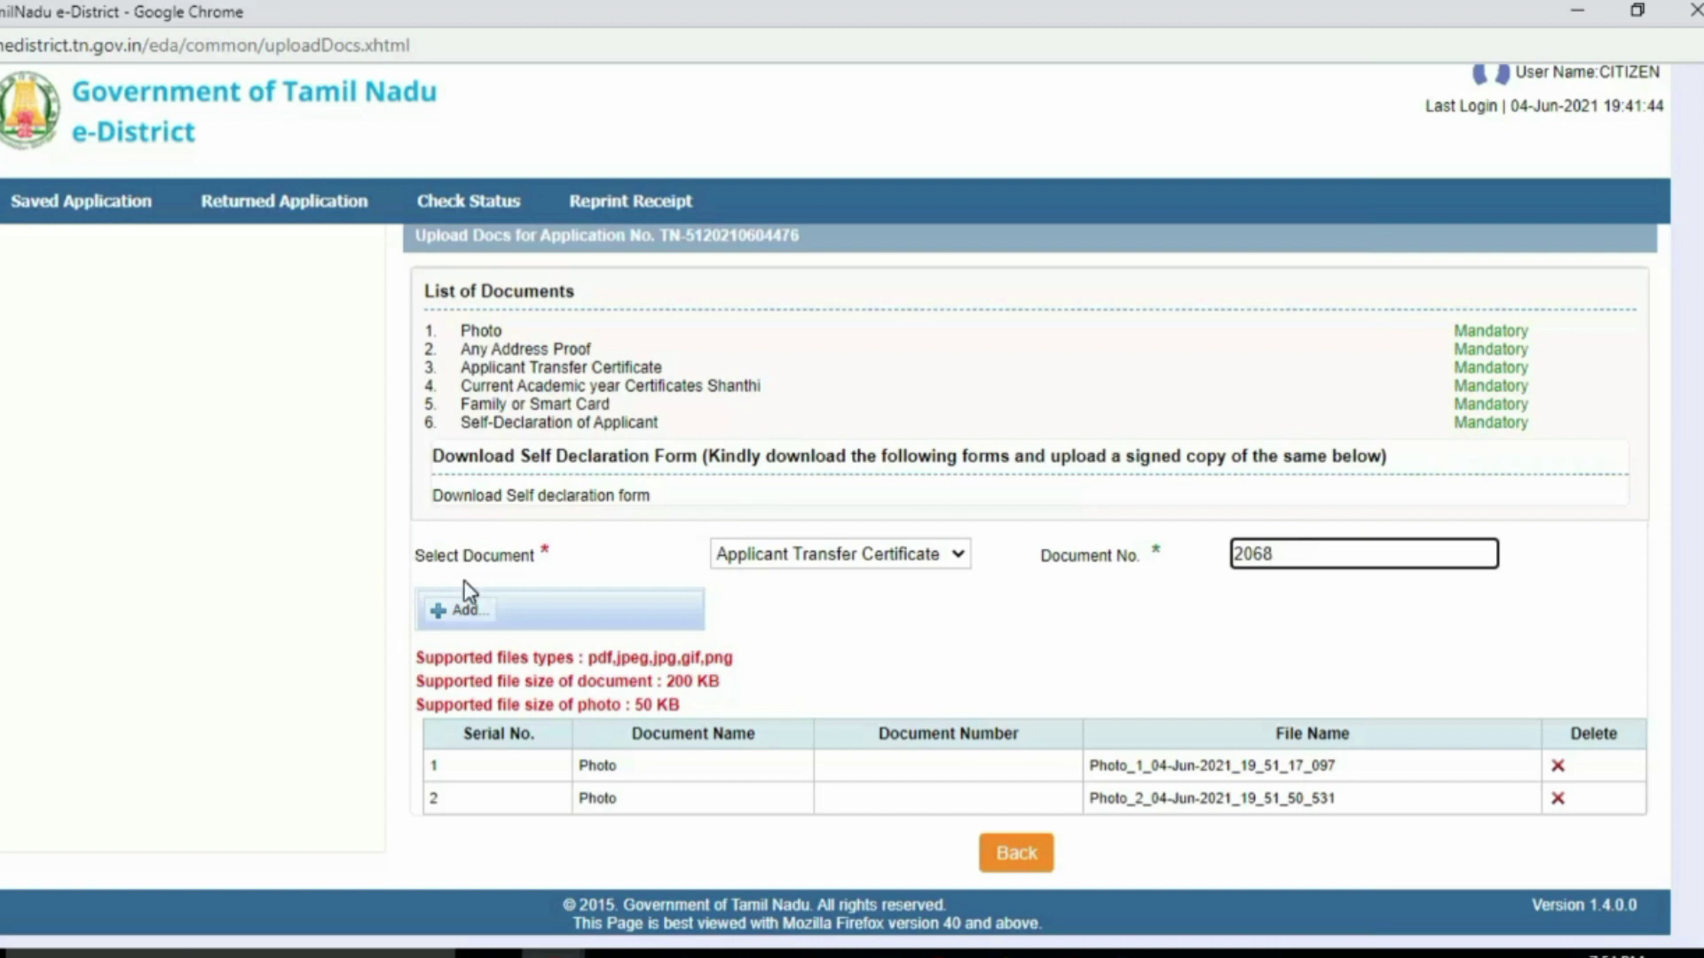
click(463, 621)
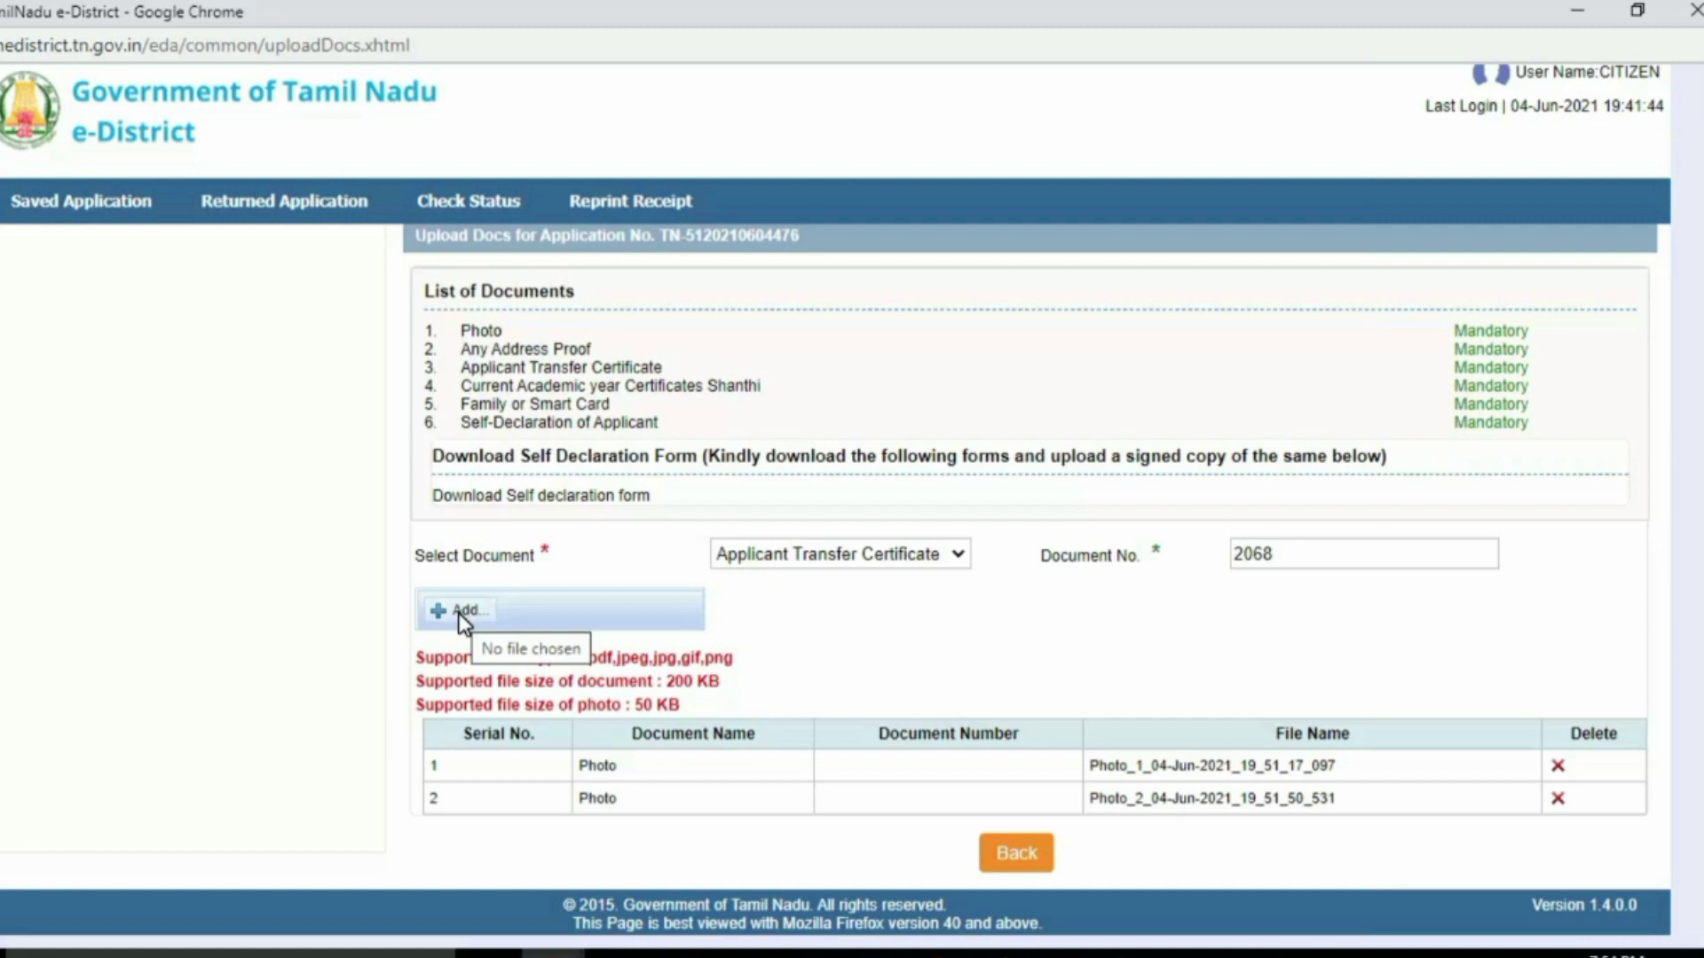
click(462, 607)
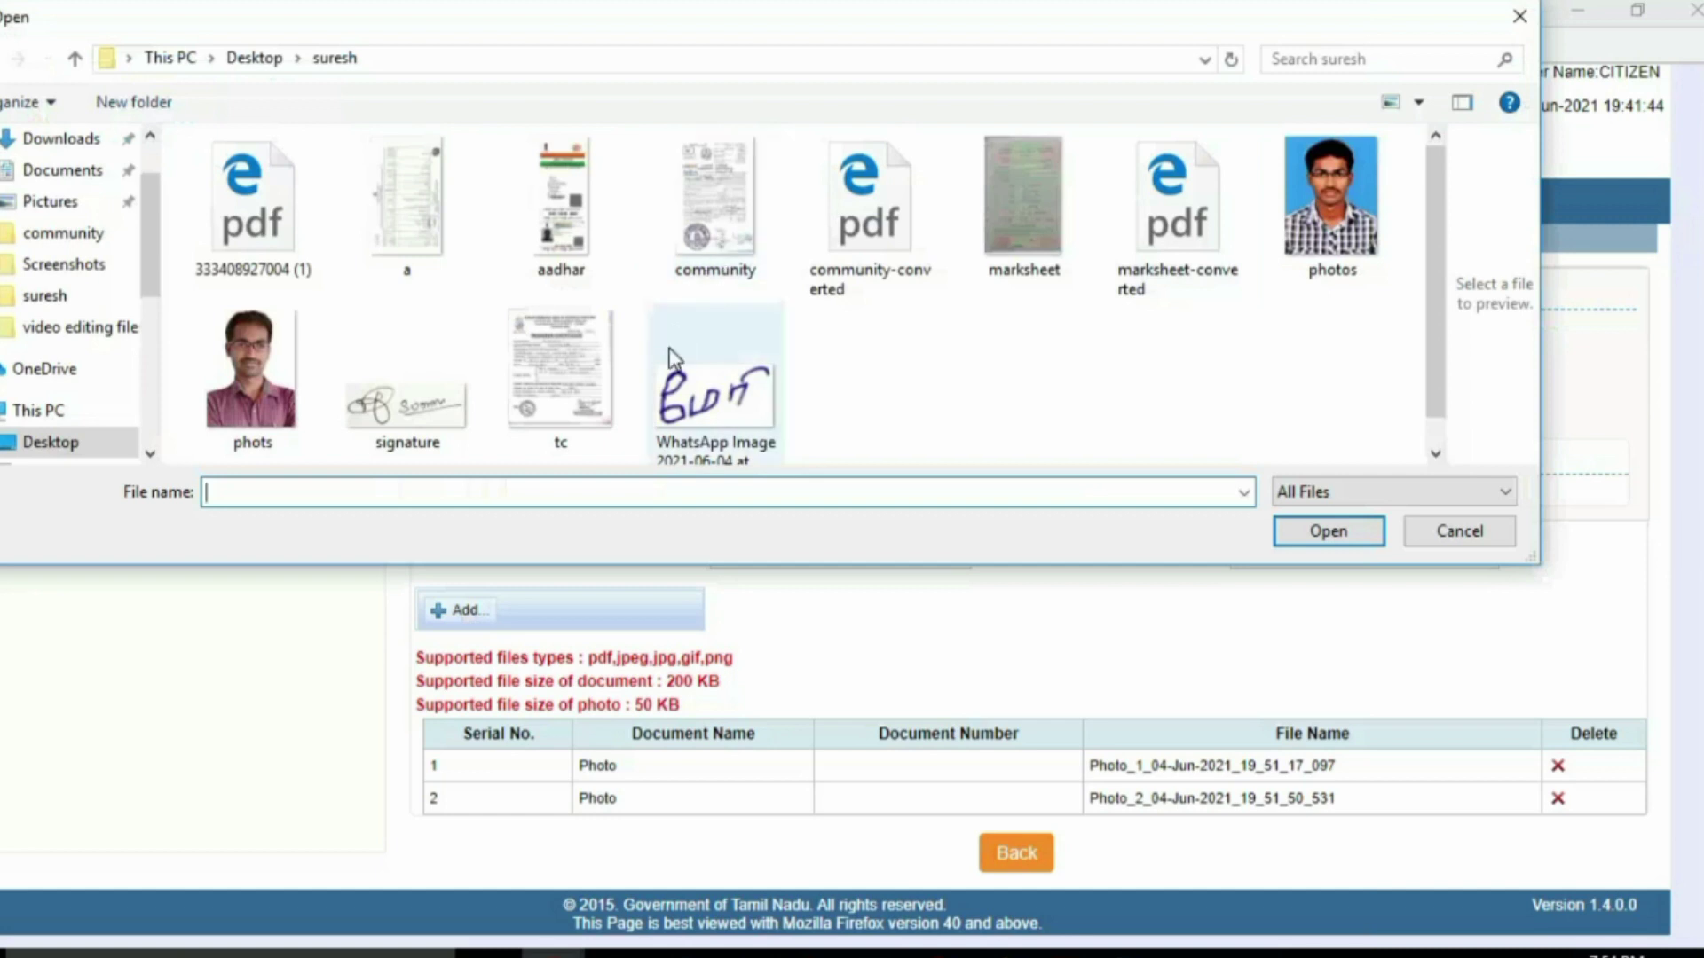
click(582, 369)
click(1322, 529)
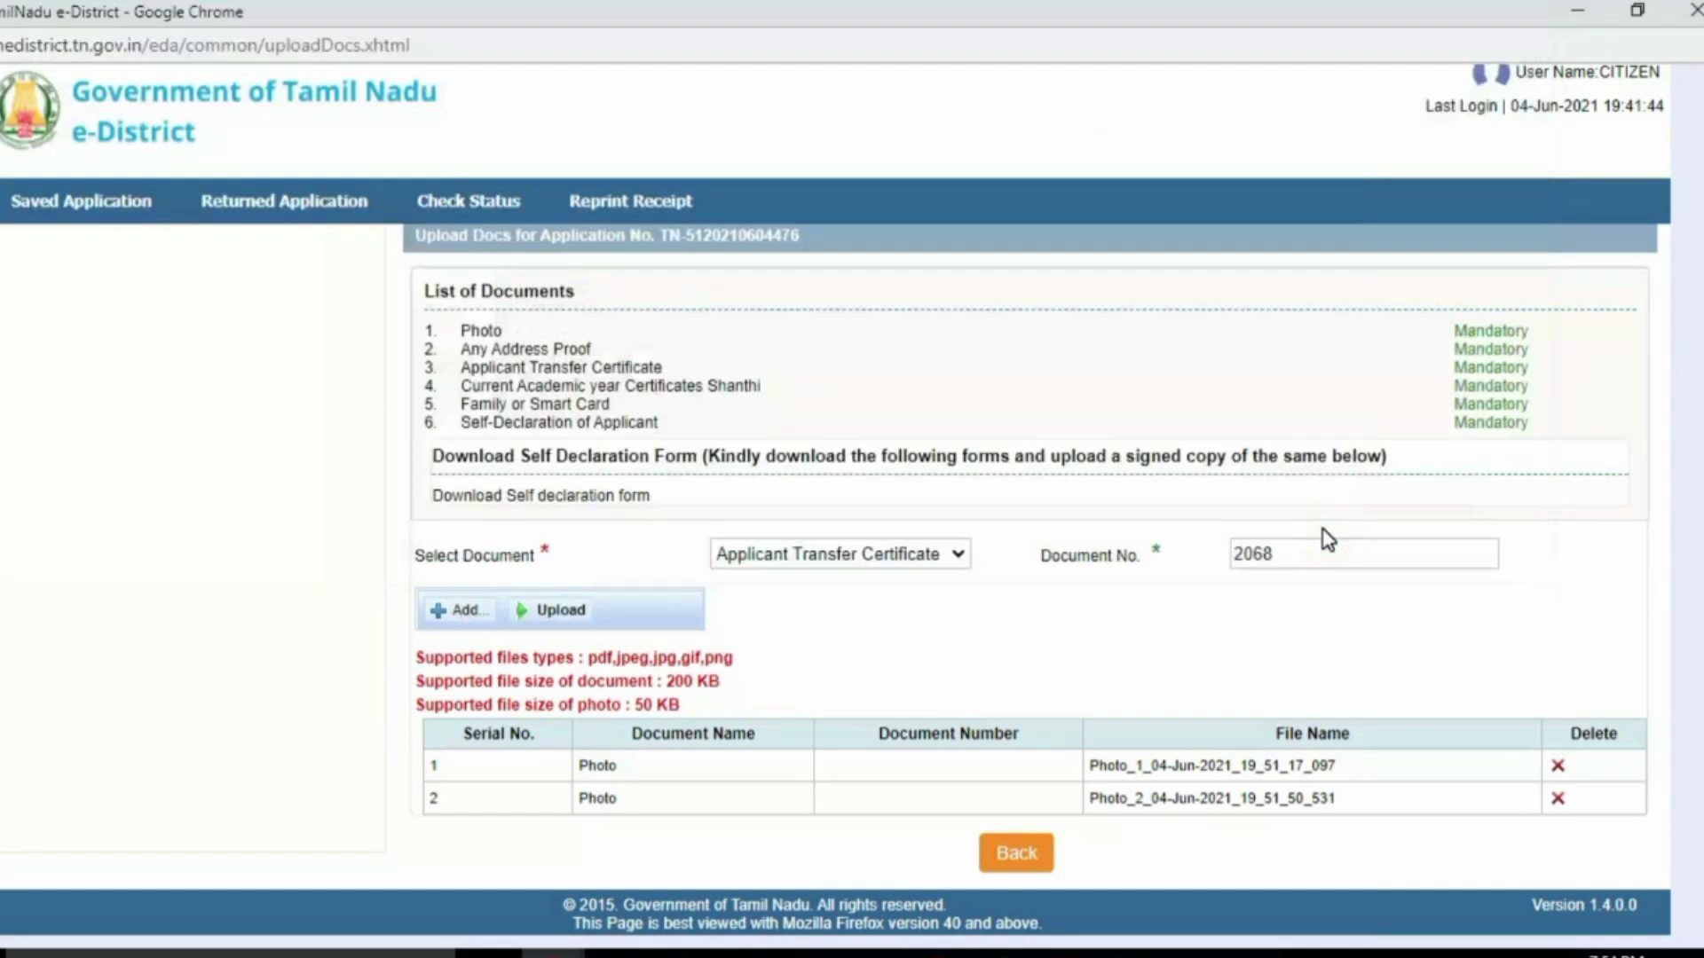
click(561, 611)
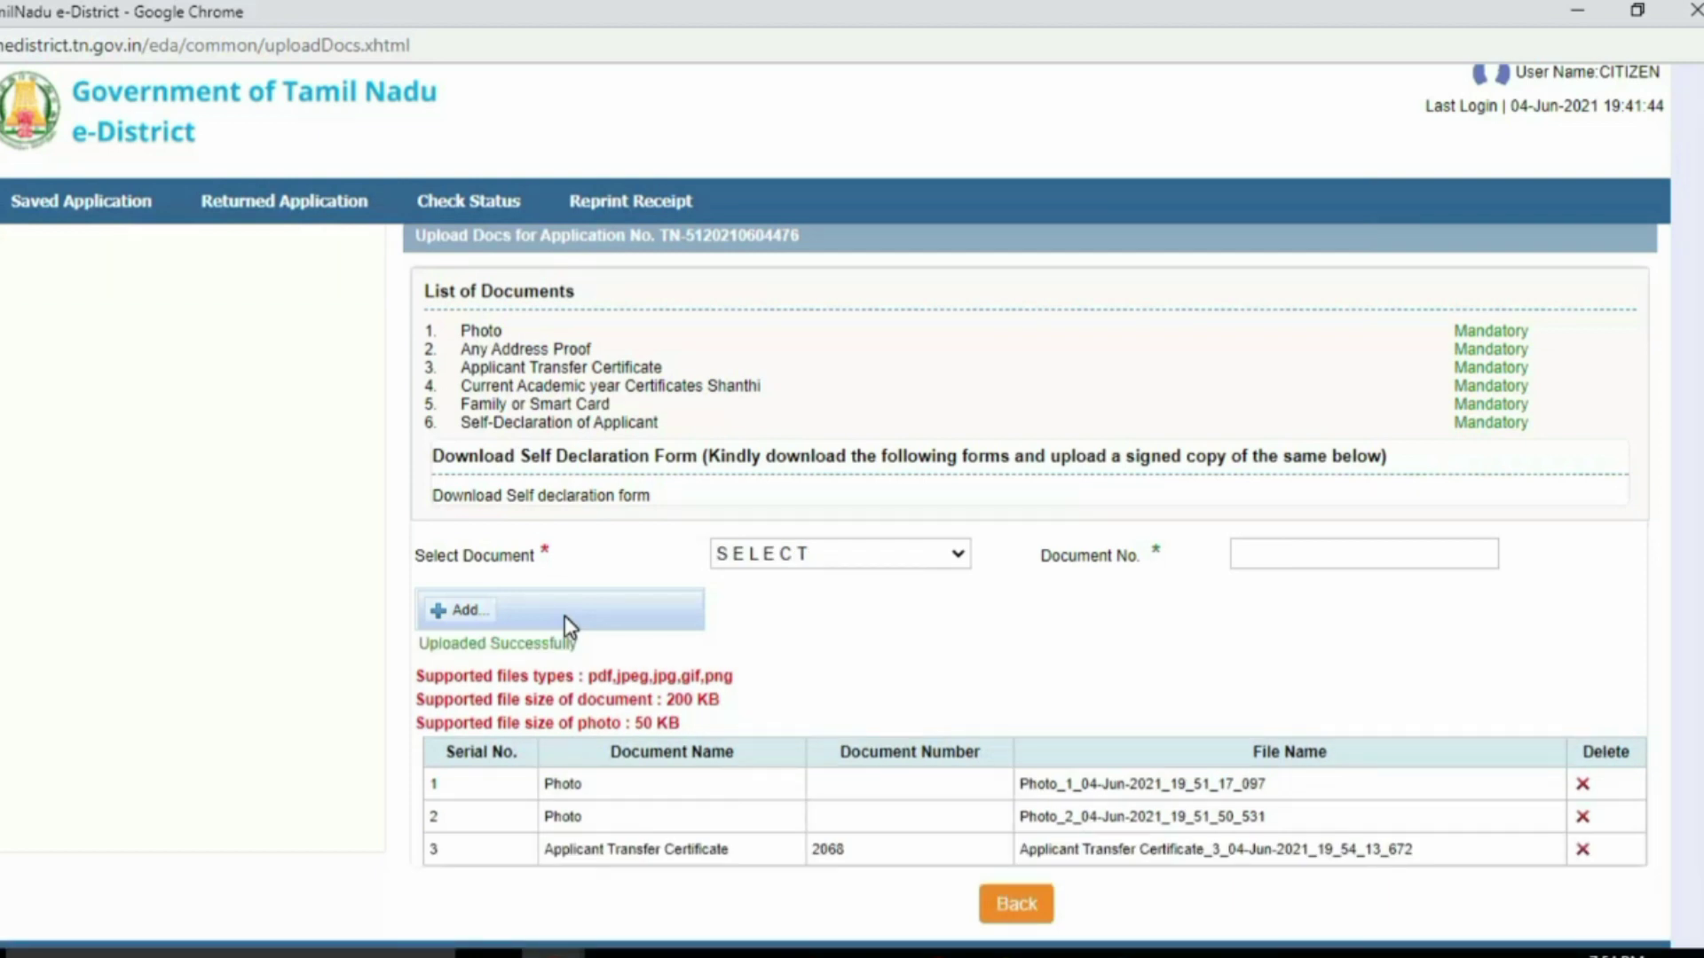
Step: Upload the community scan as the Current Academic Year Certificate, entering its document number
click(928, 554)
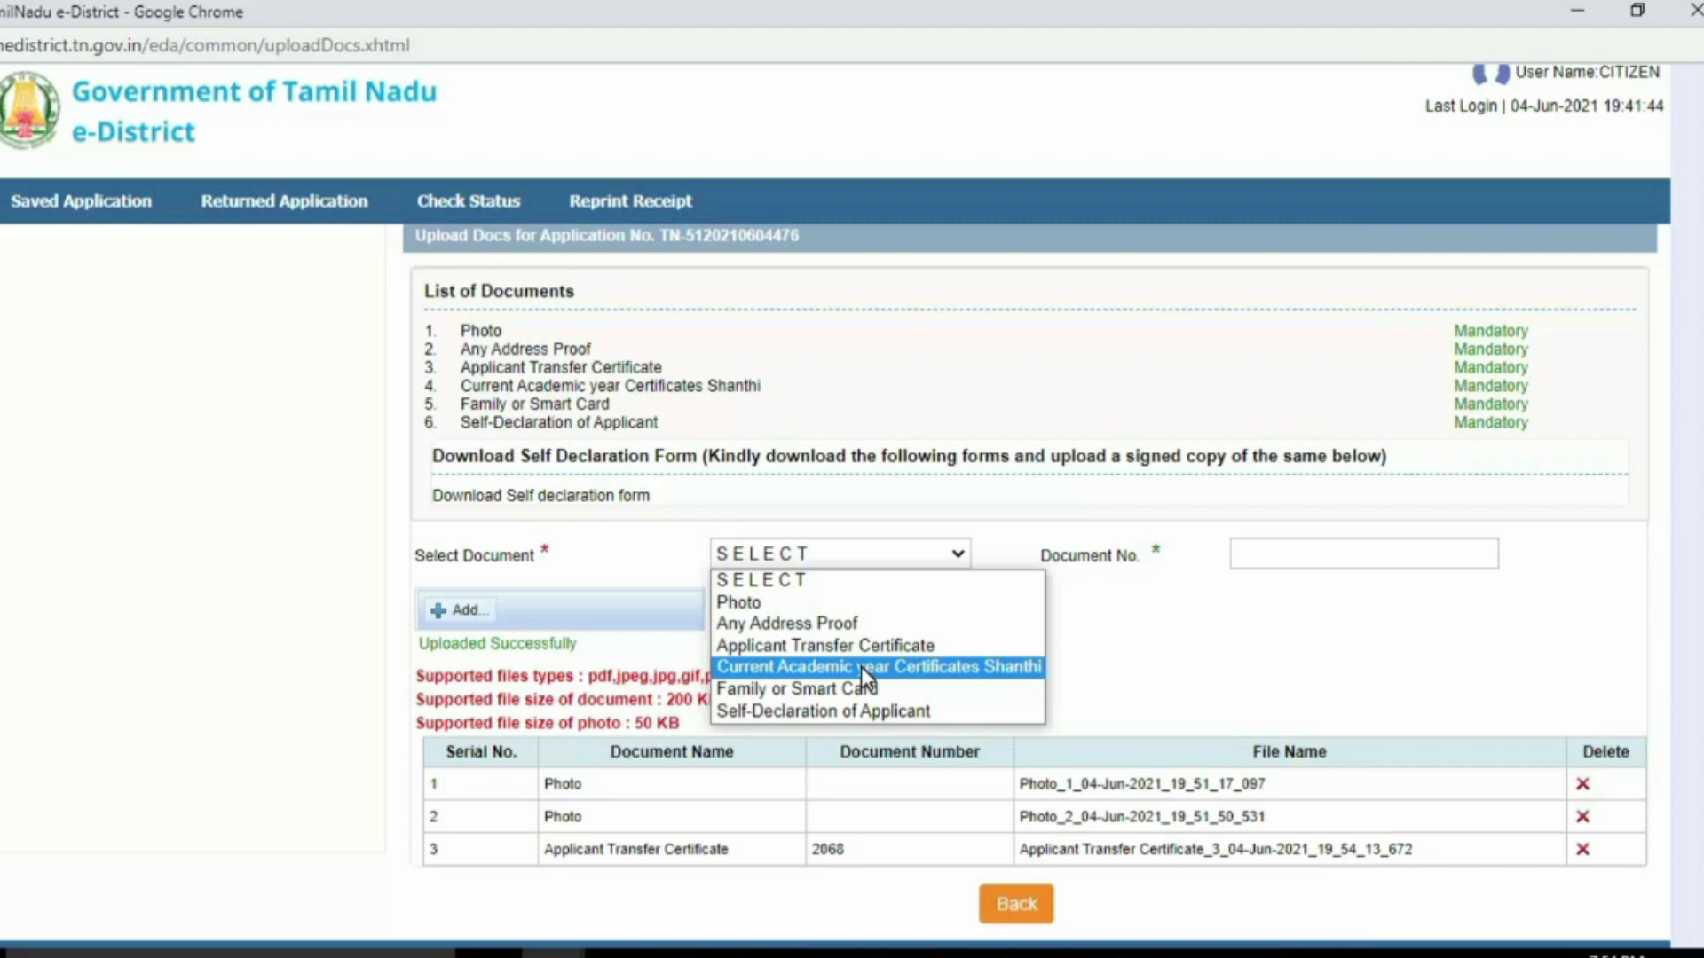
click(861, 667)
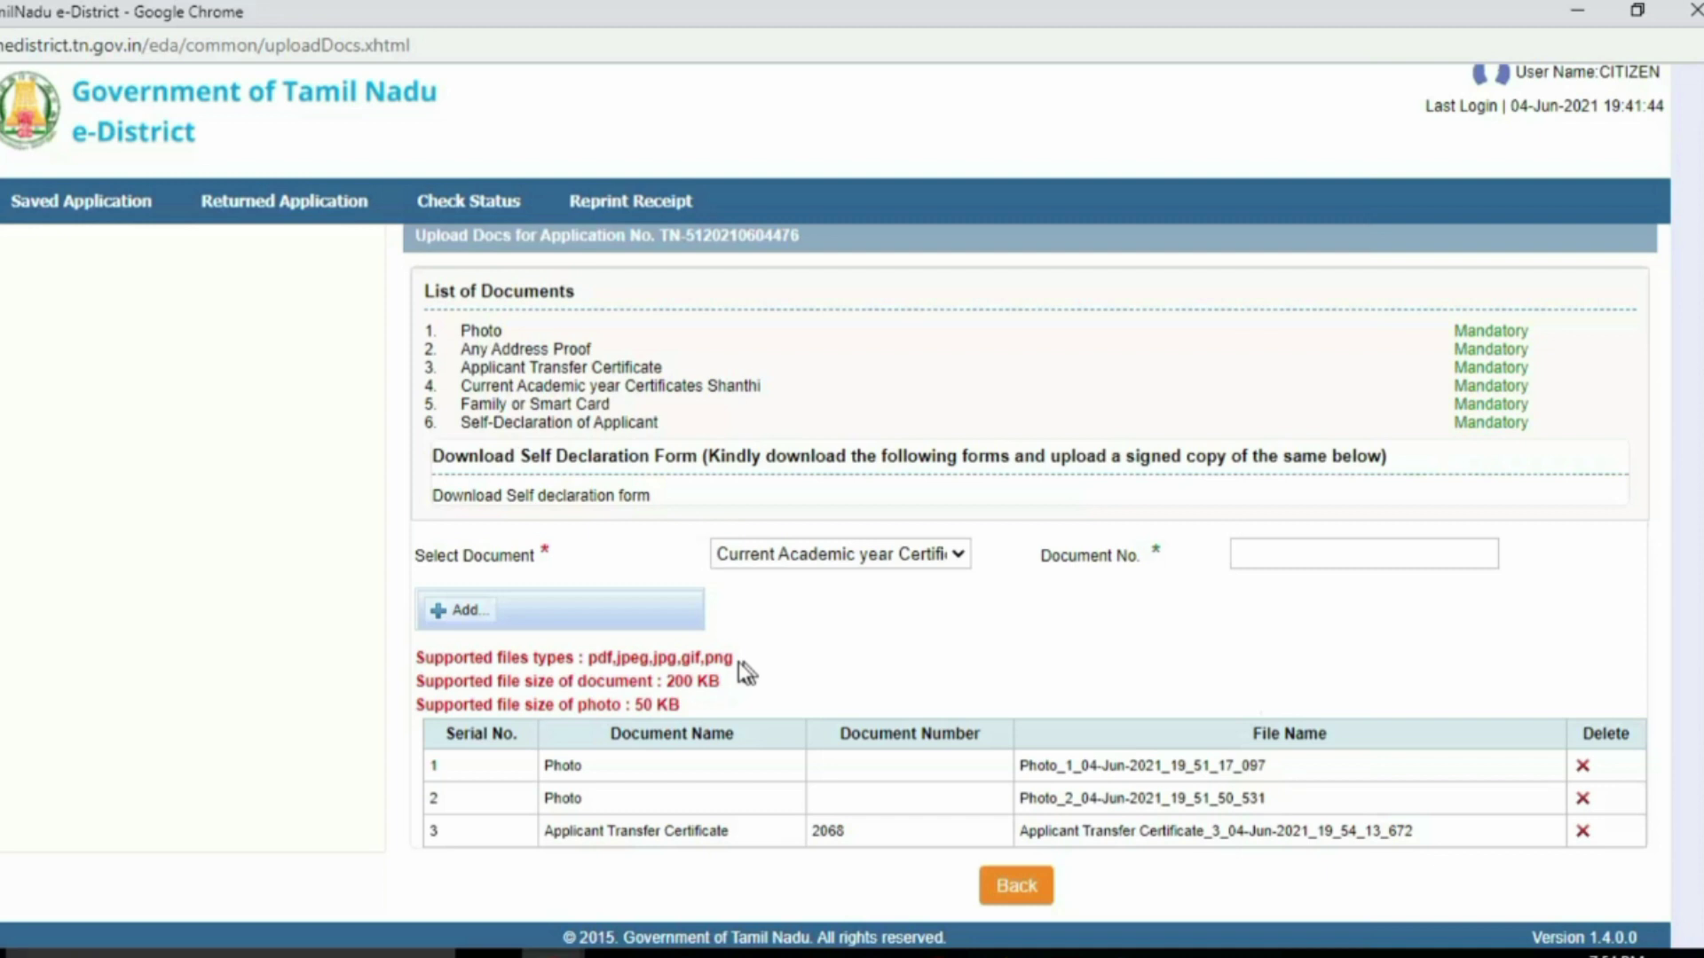
click(1275, 555)
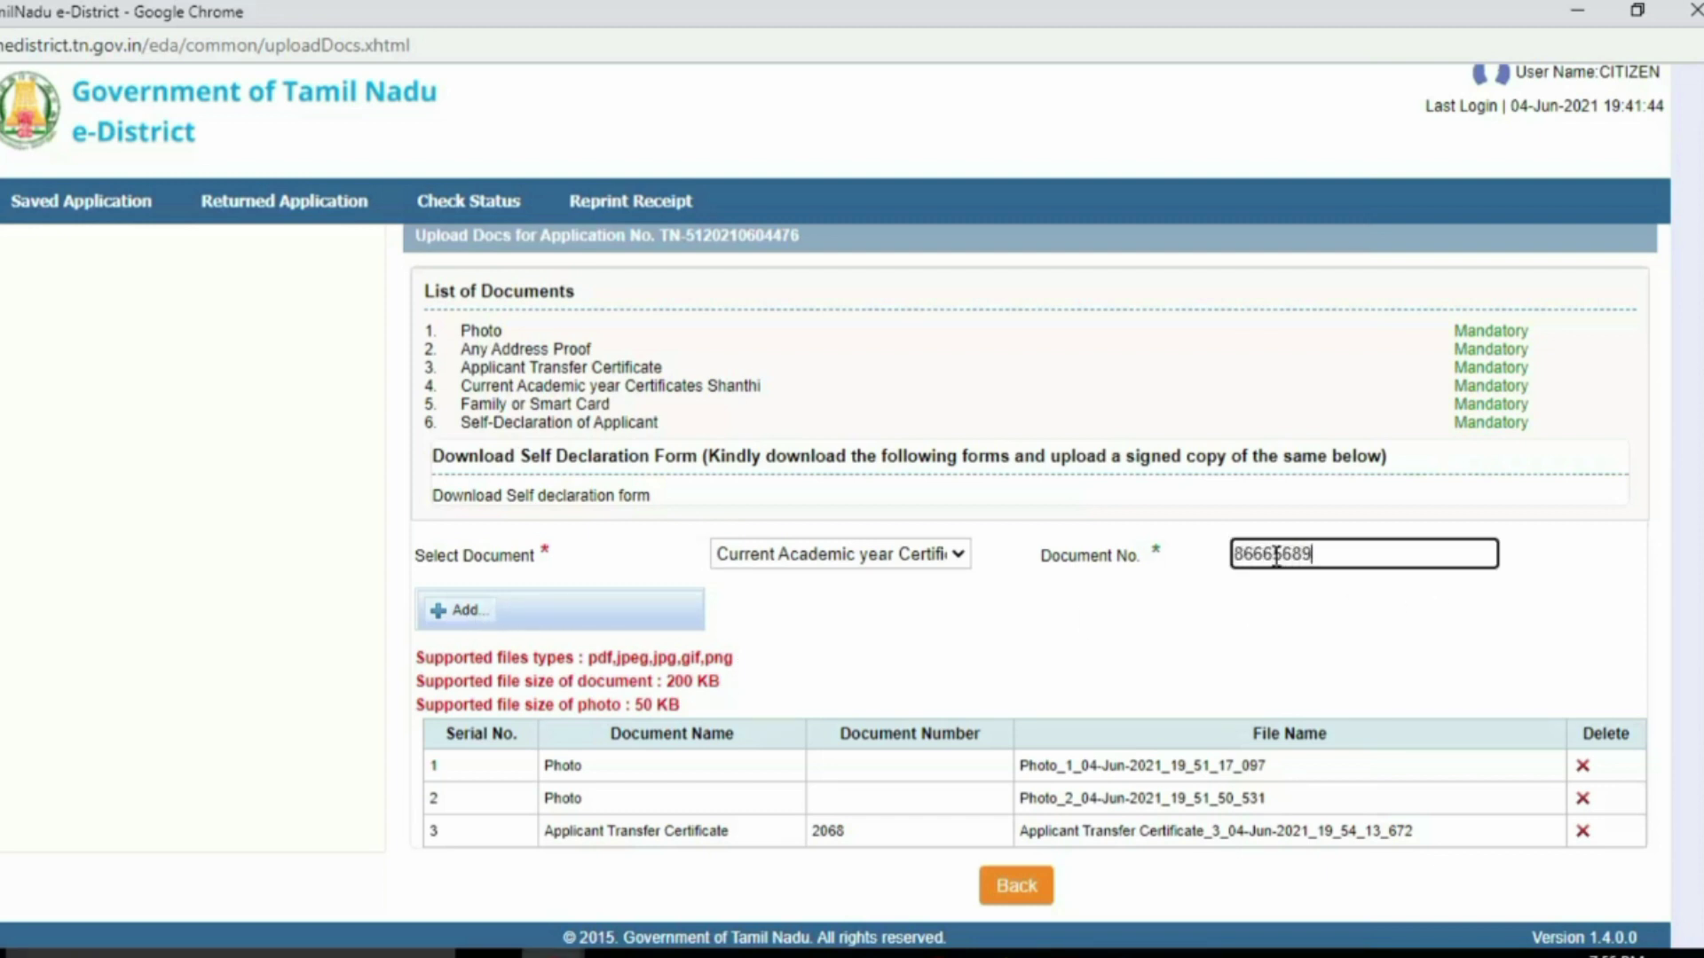
click(459, 612)
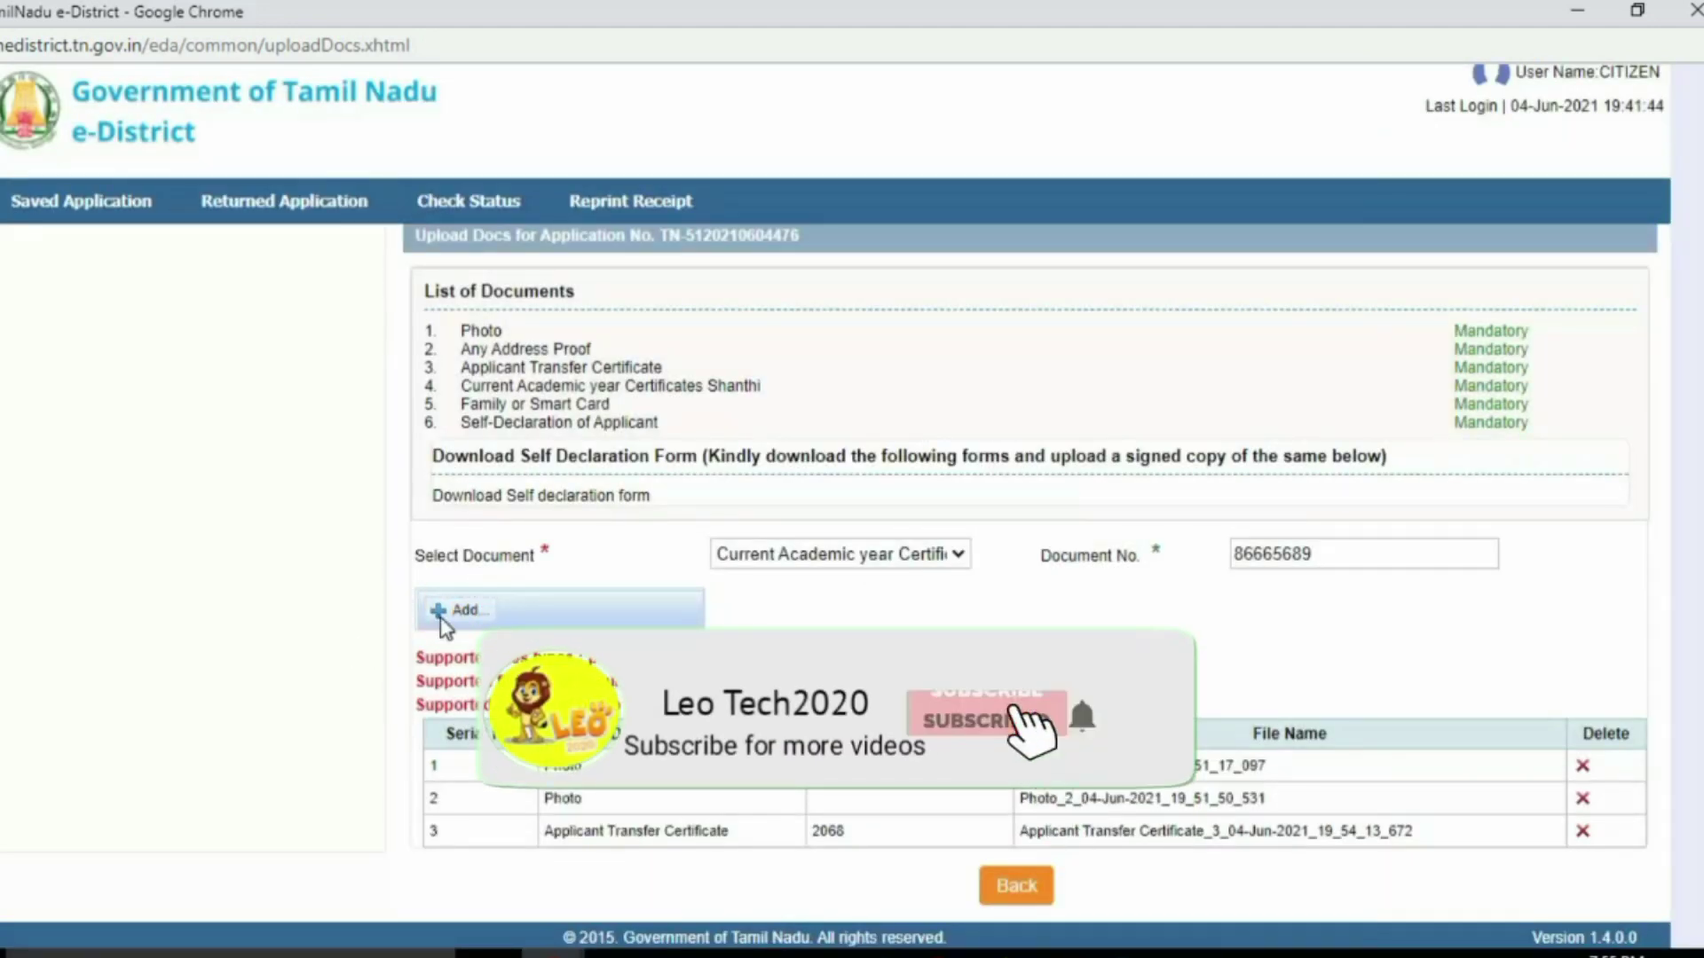
click(463, 613)
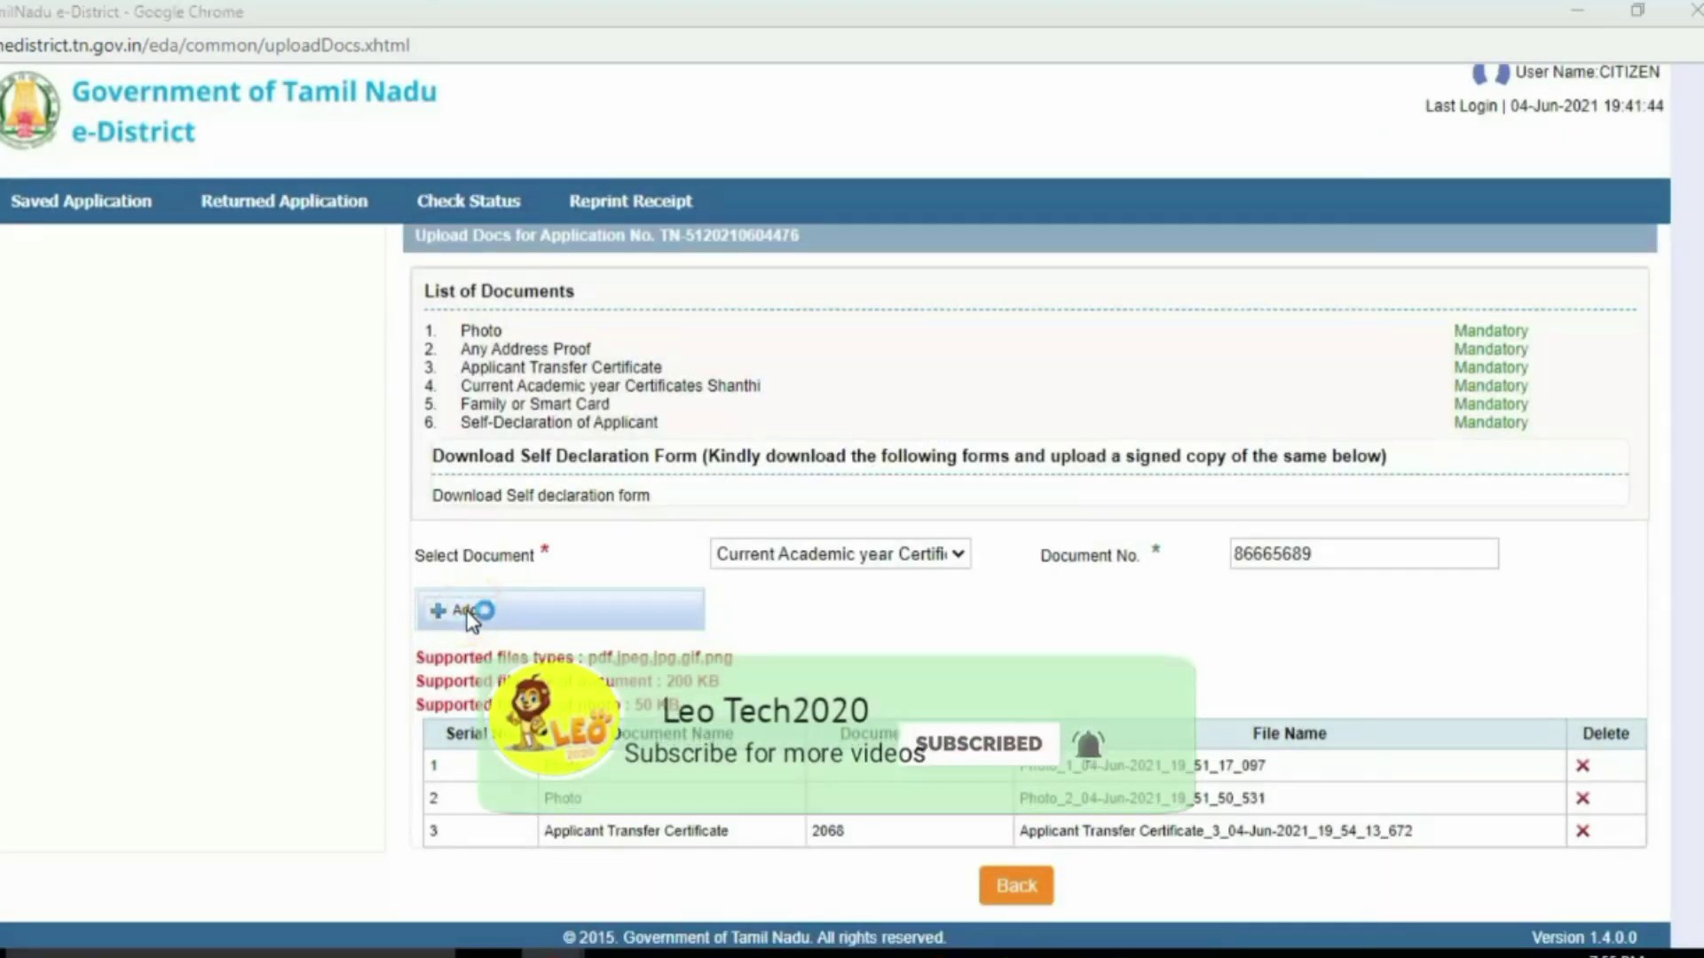
click(714, 204)
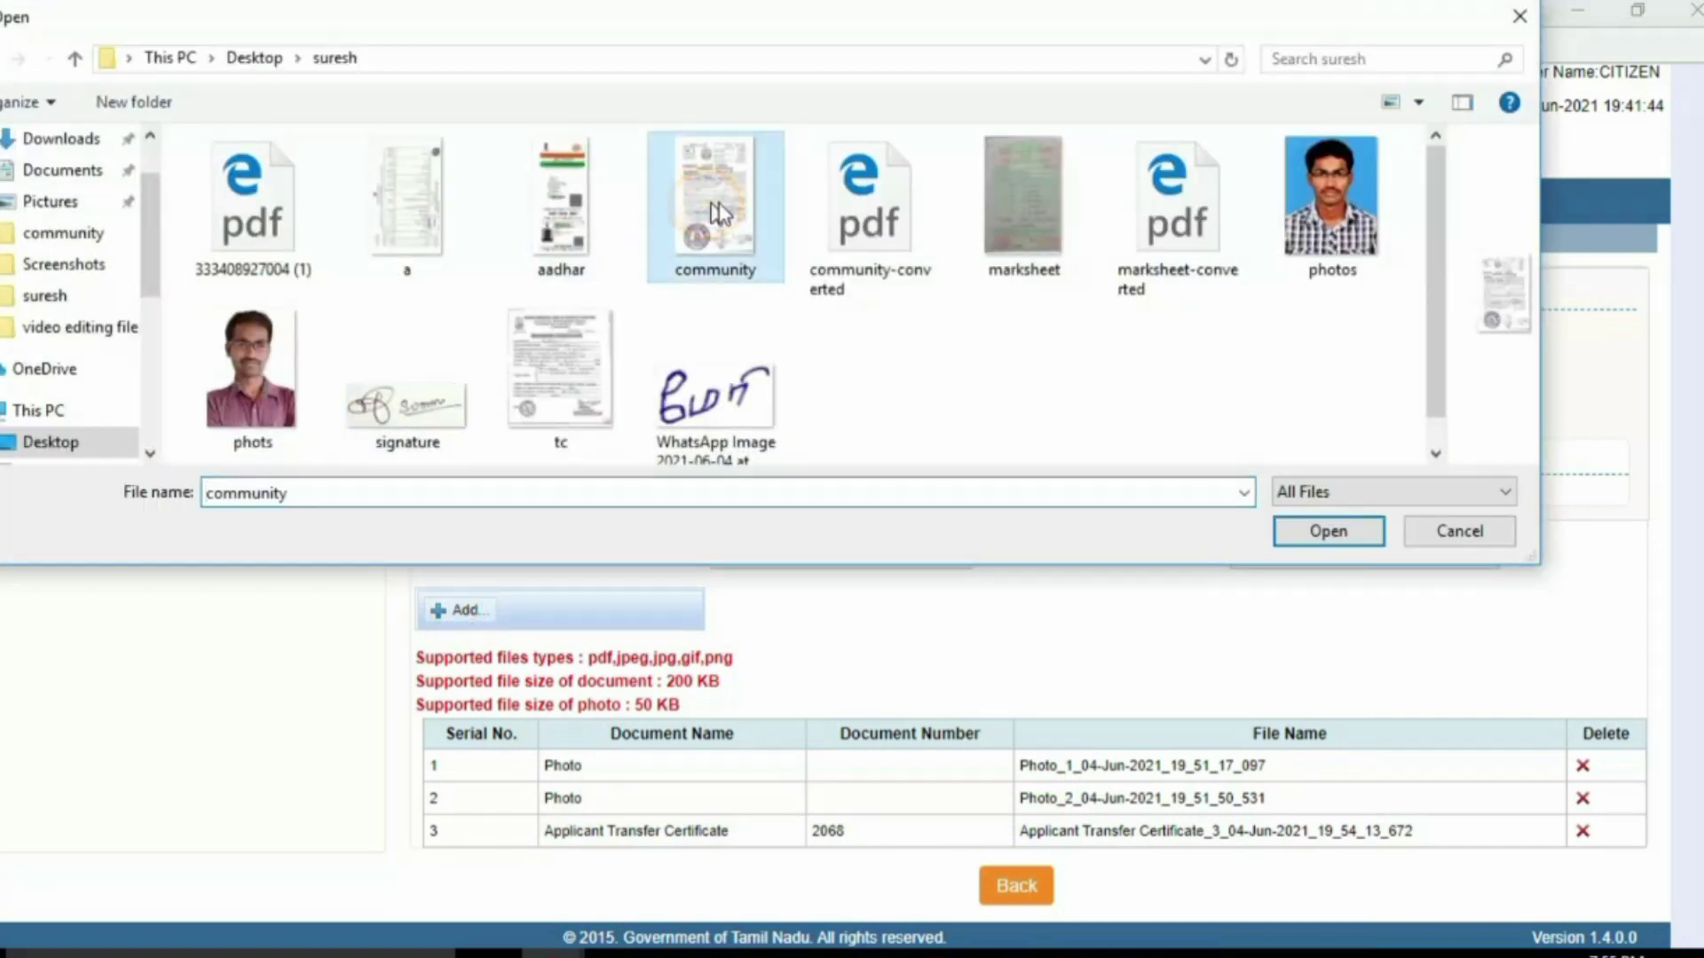
click(1327, 532)
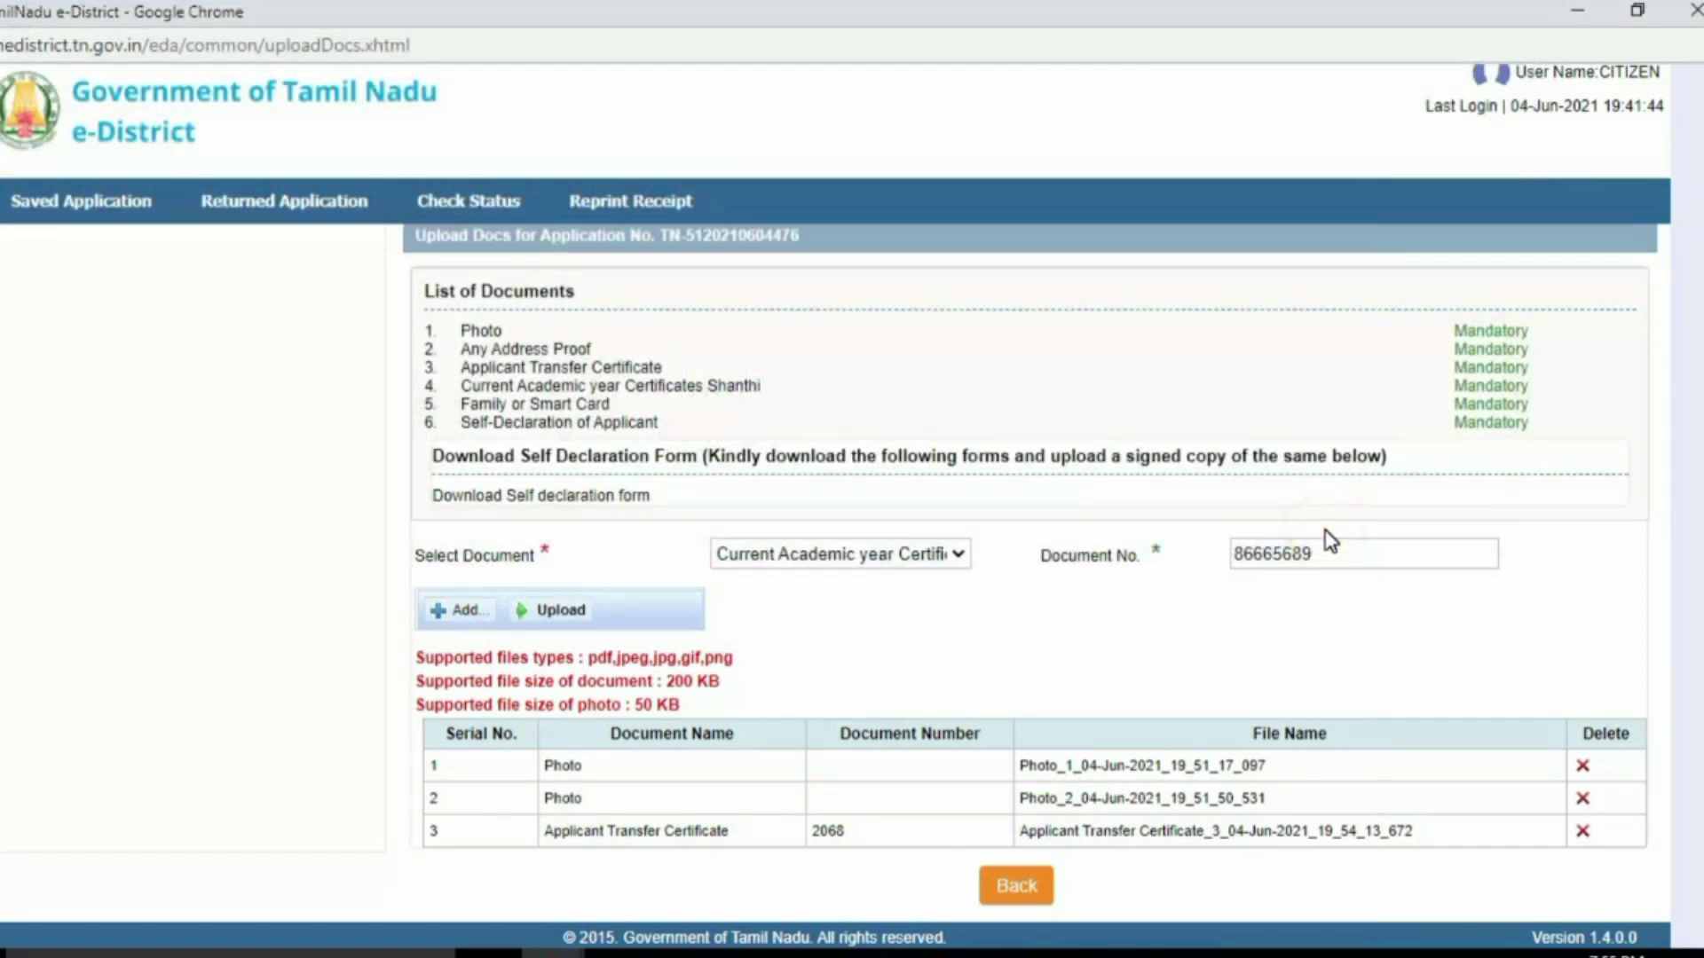
click(557, 611)
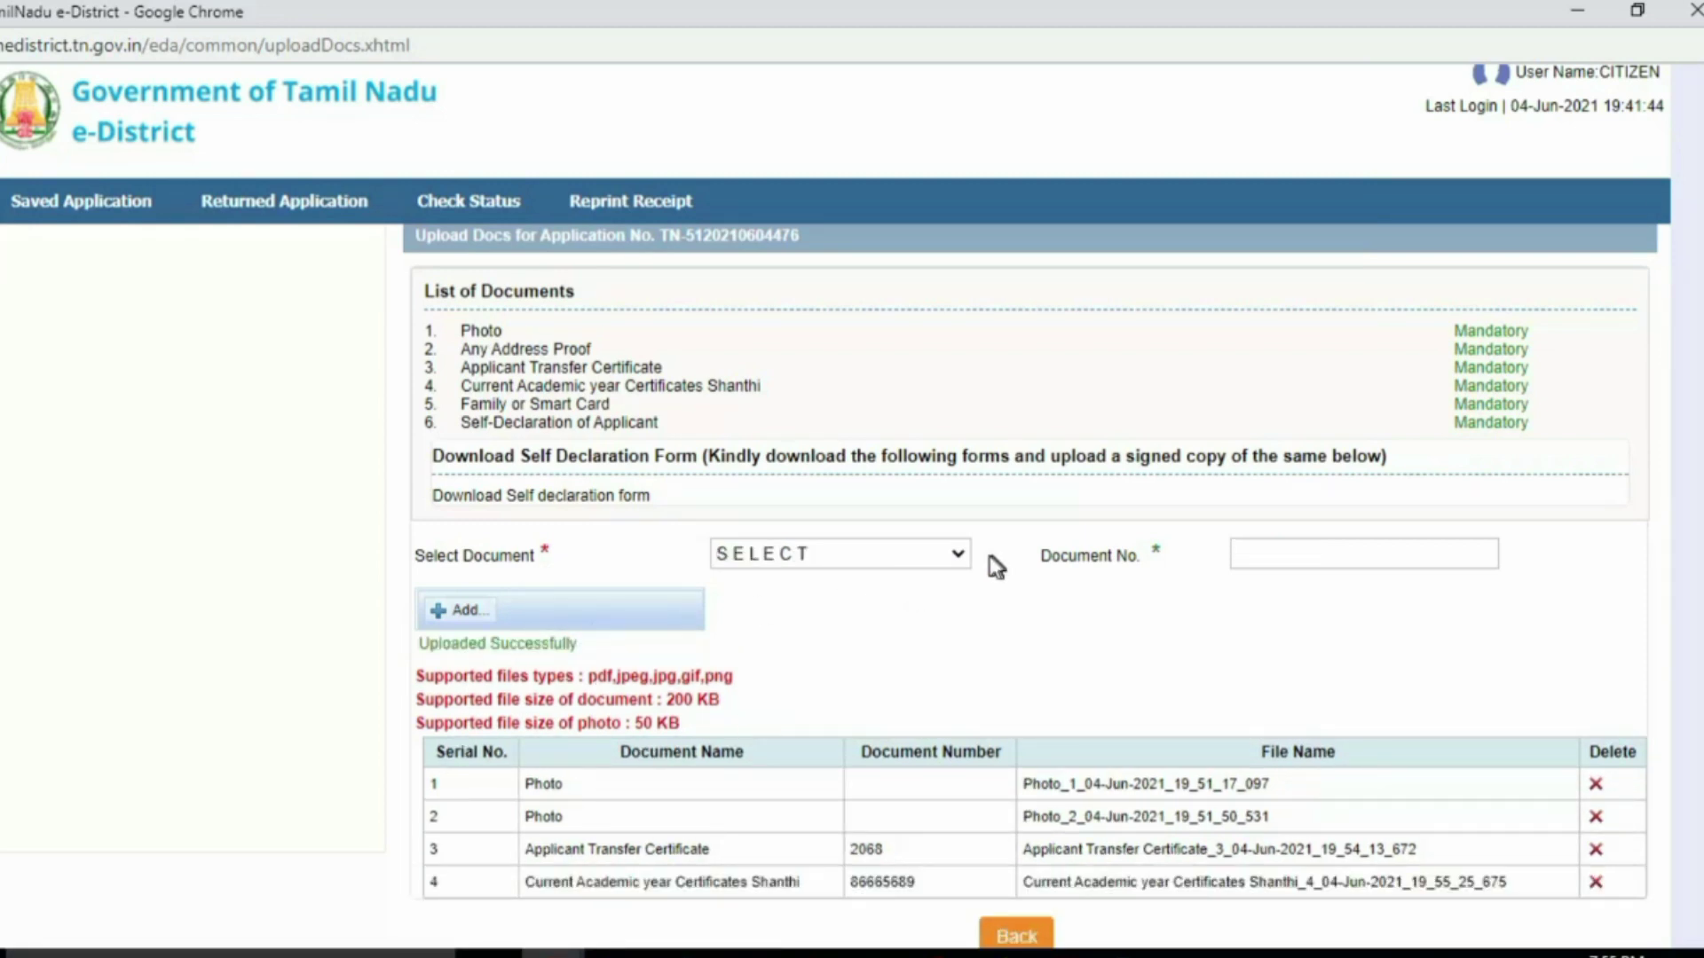
Step: Select Family or Smart Card, then Self-Declaration of Applicant, and download the blank self-declaration form
click(958, 553)
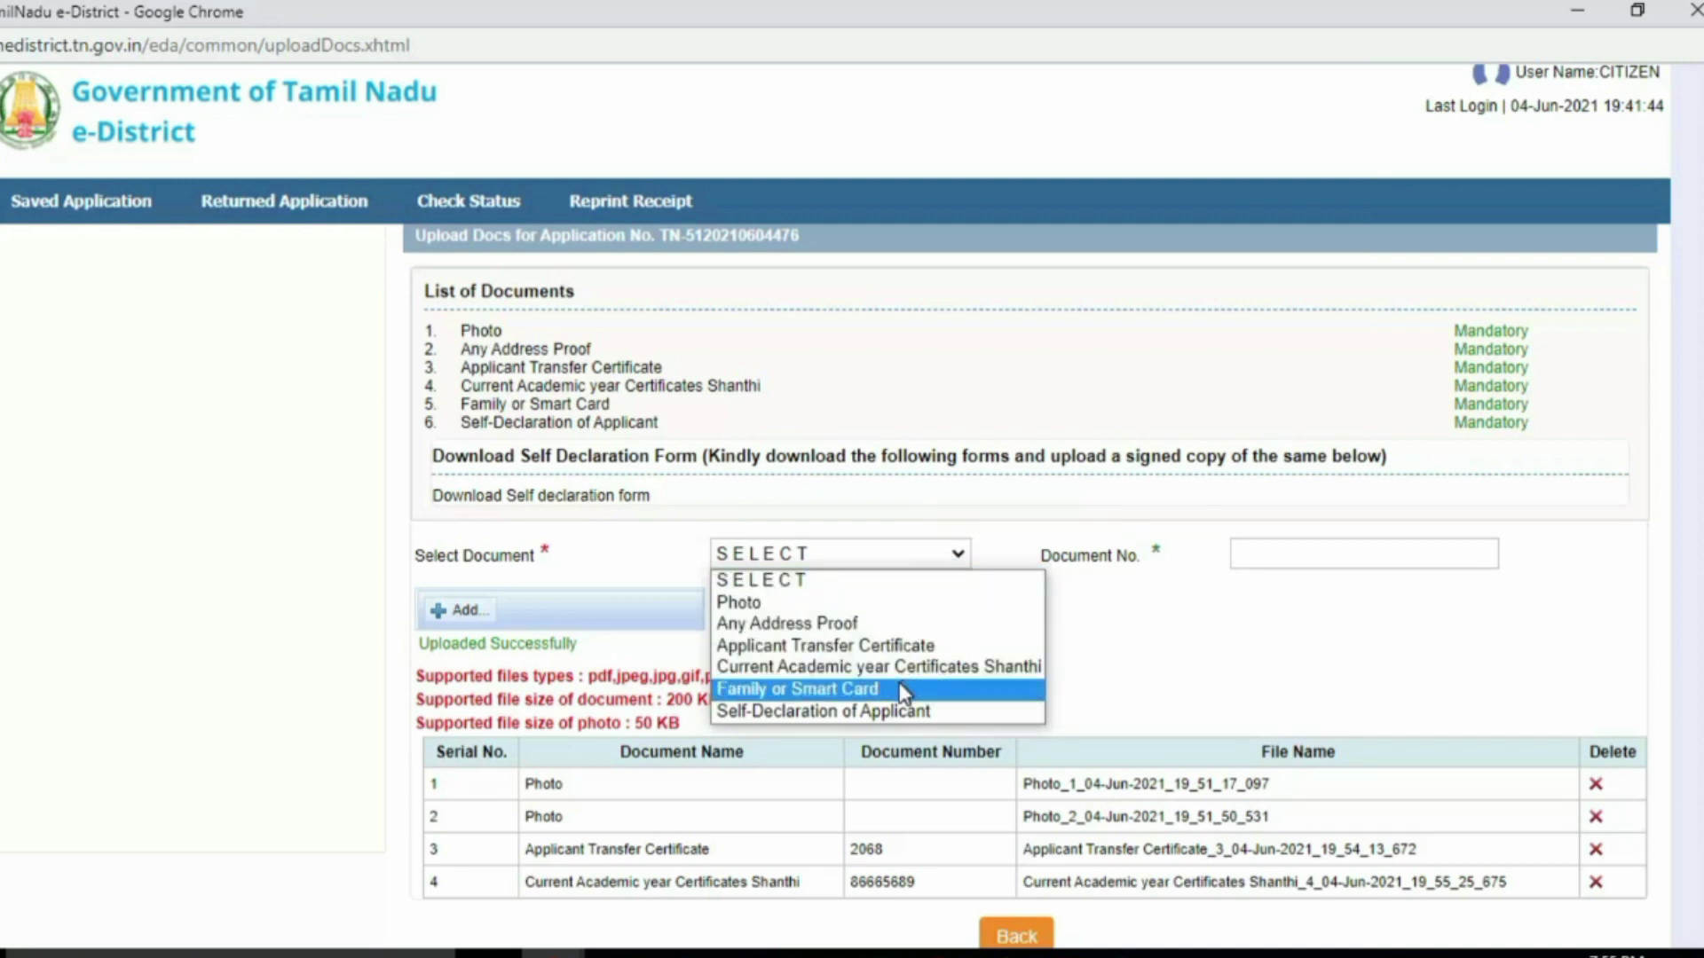
click(900, 688)
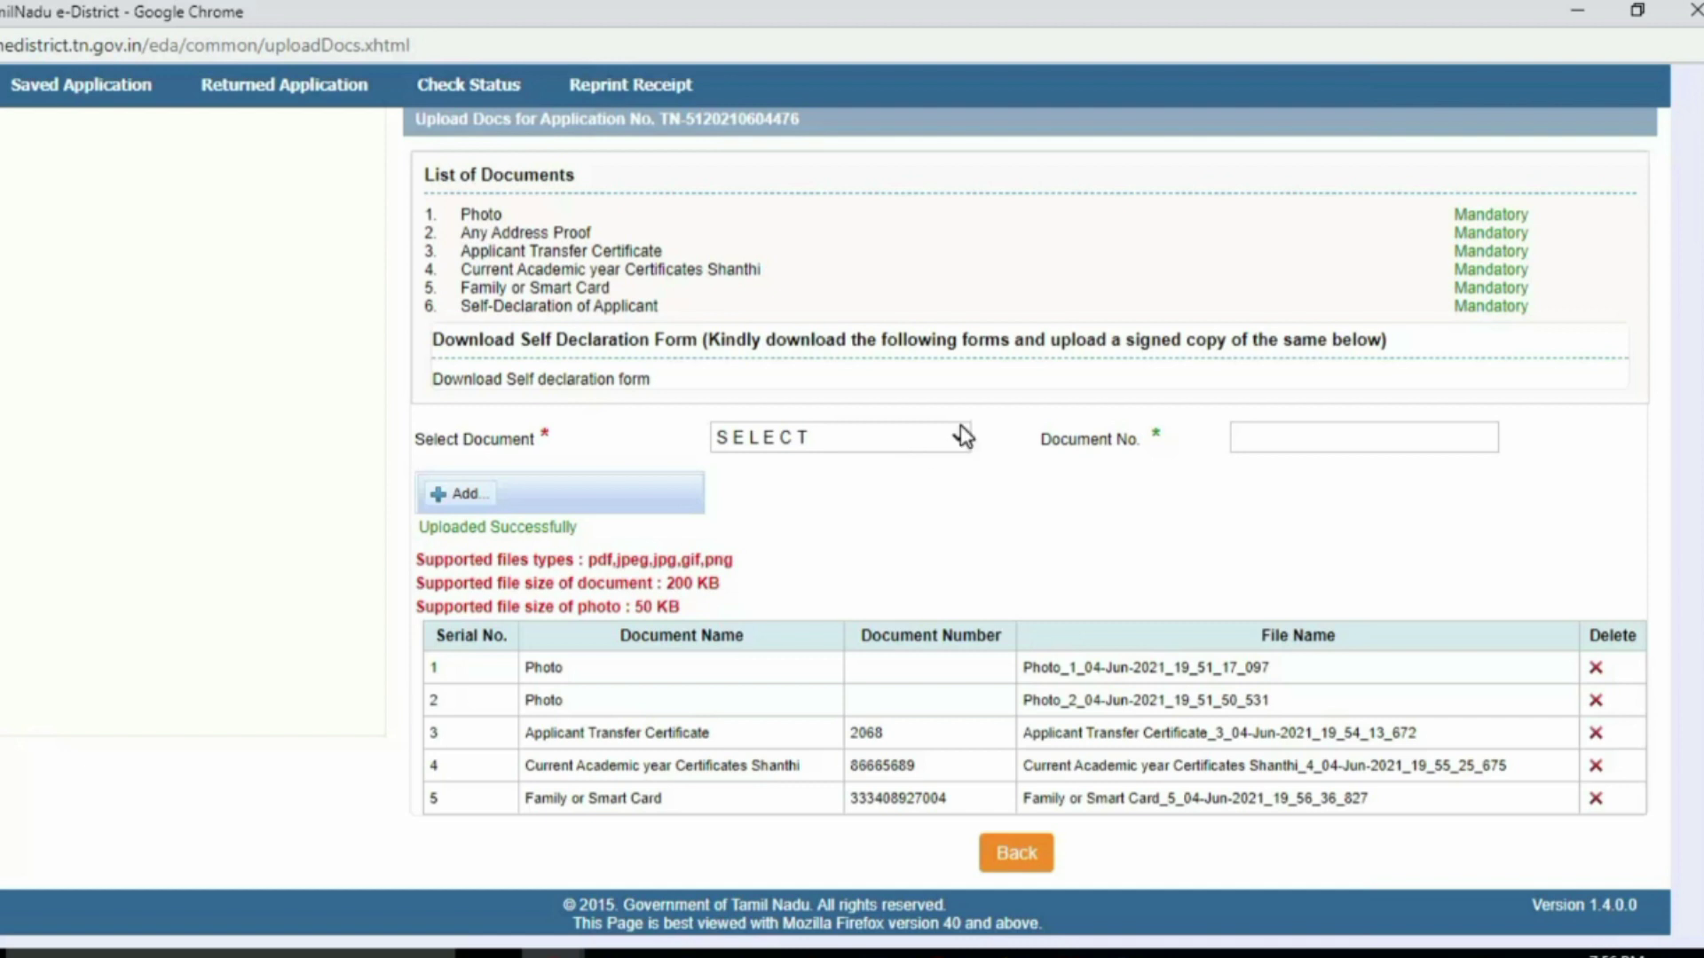
click(960, 435)
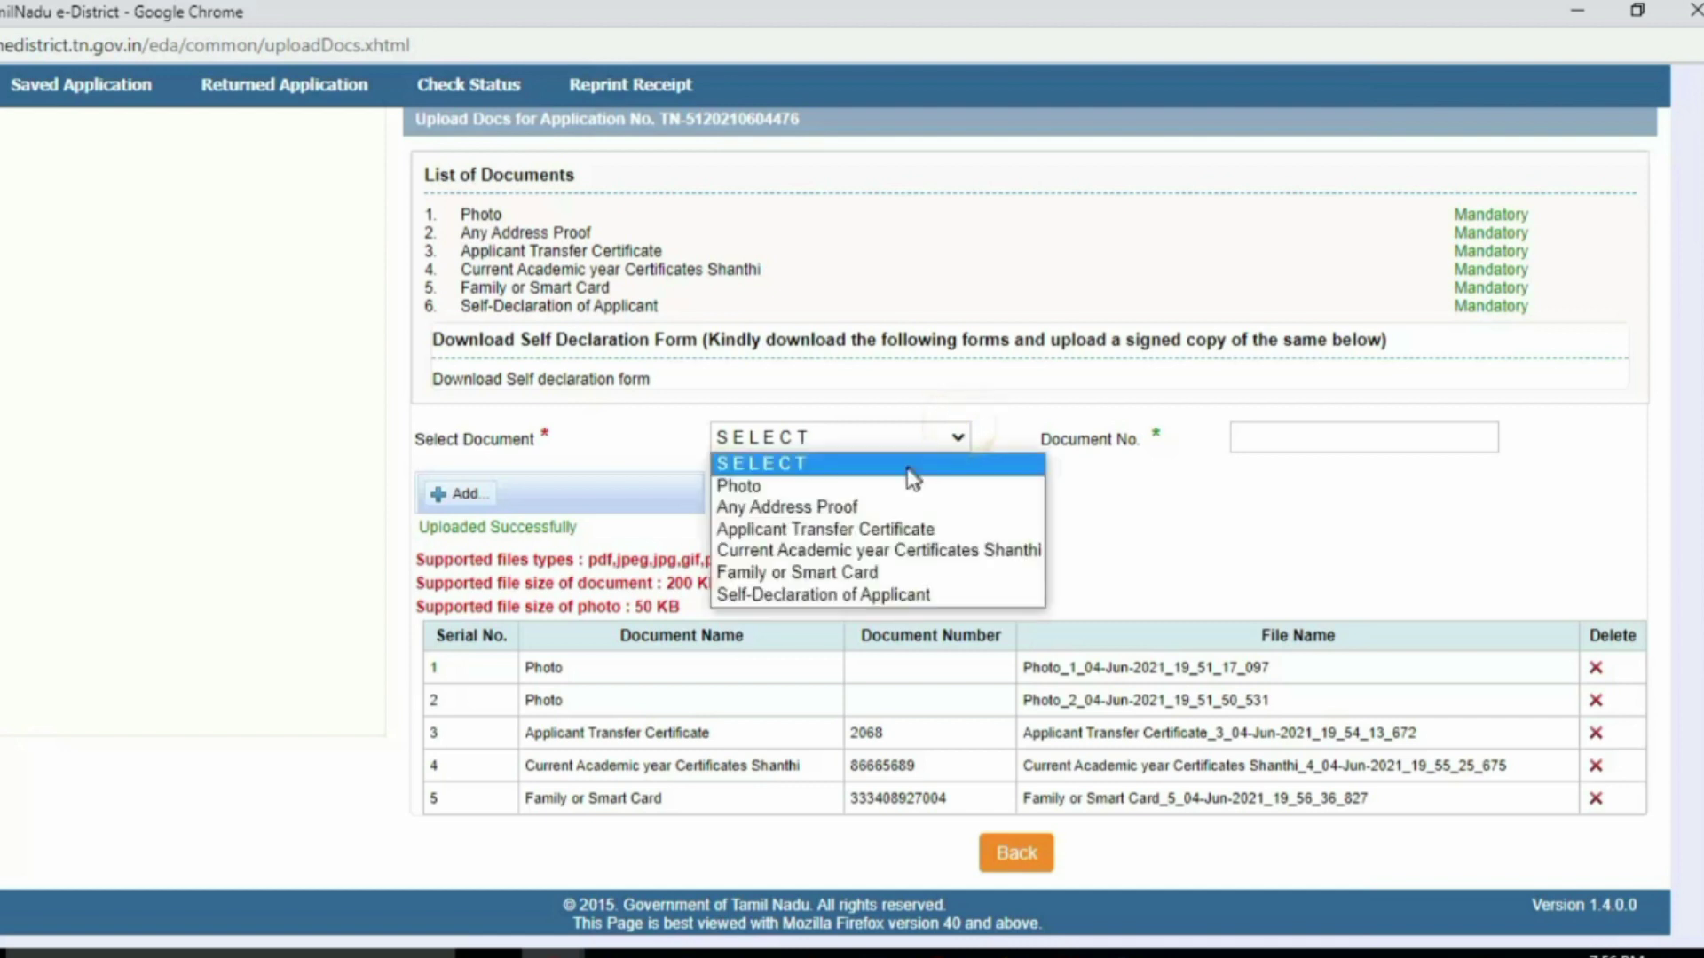
click(853, 595)
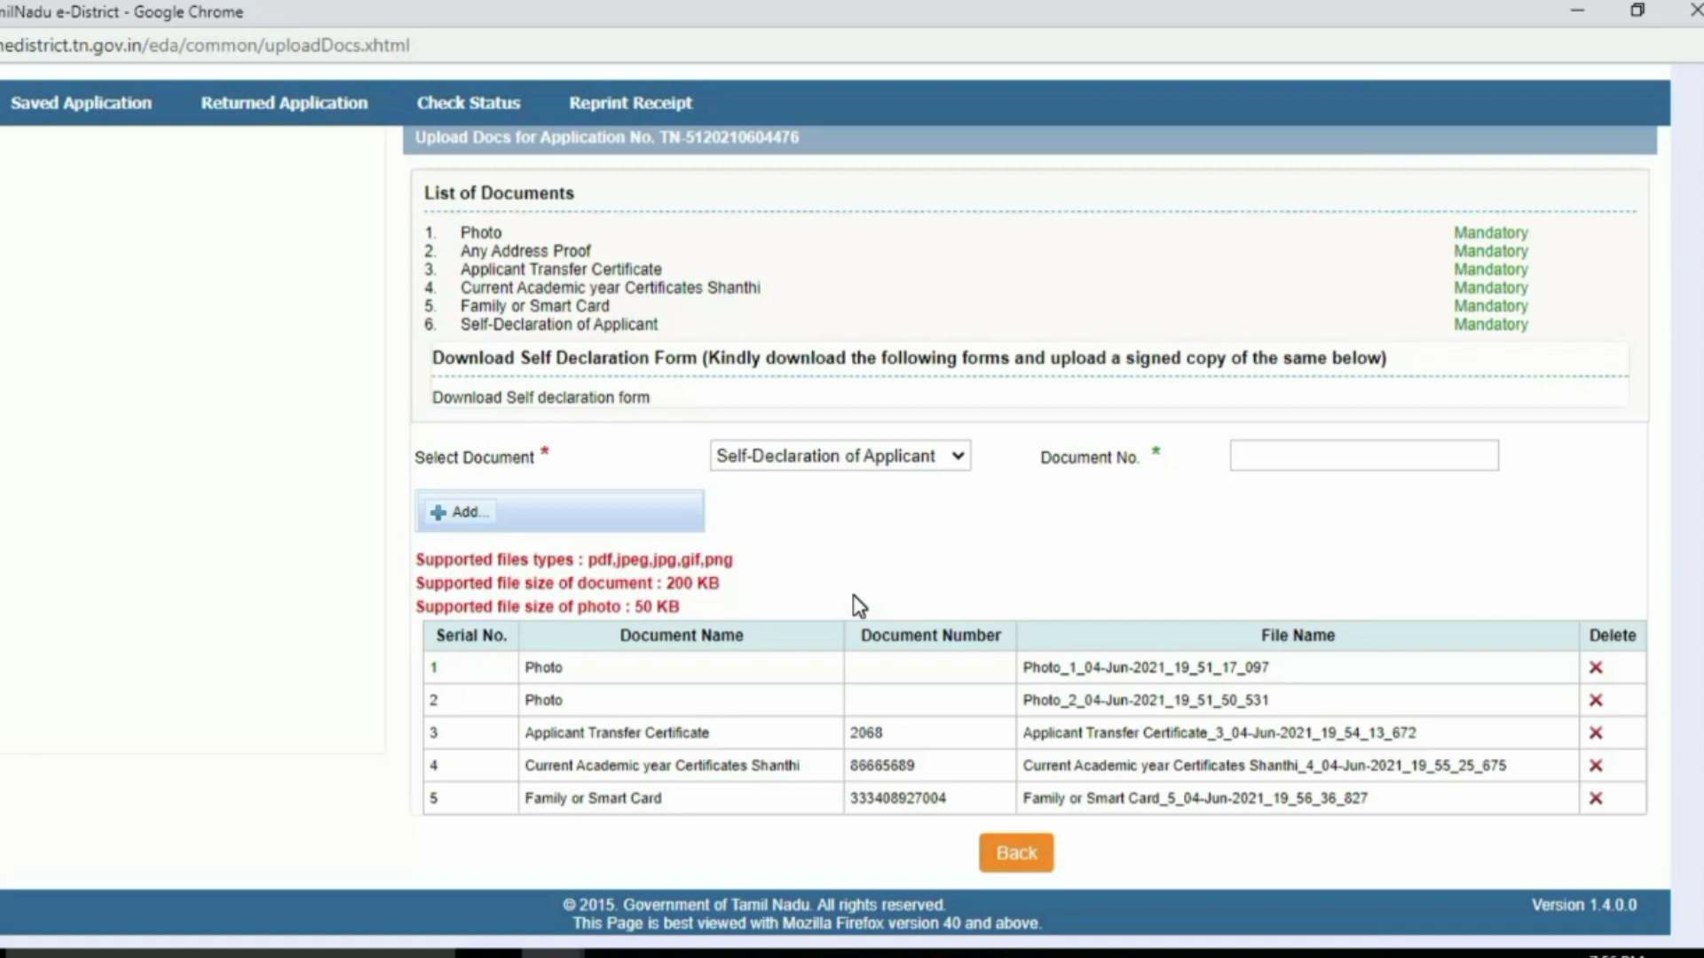
click(535, 399)
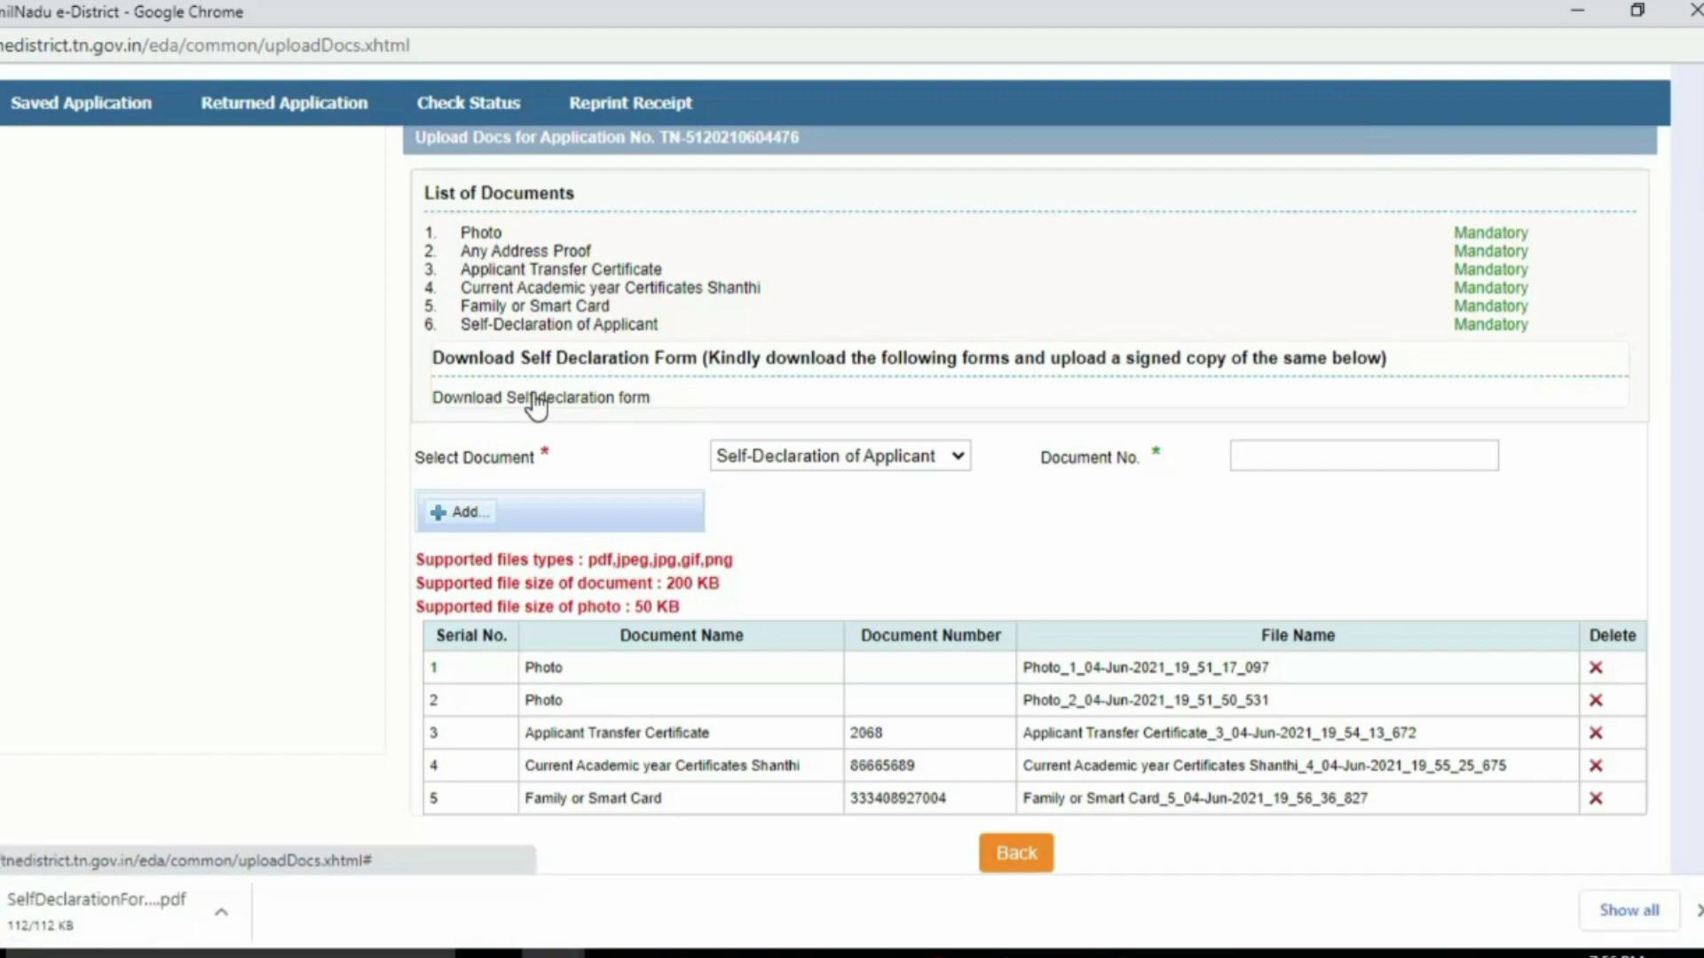
Step: Reveal the downloaded form in the Downloads folder and copy the SelfDeclarationForm file
click(224, 920)
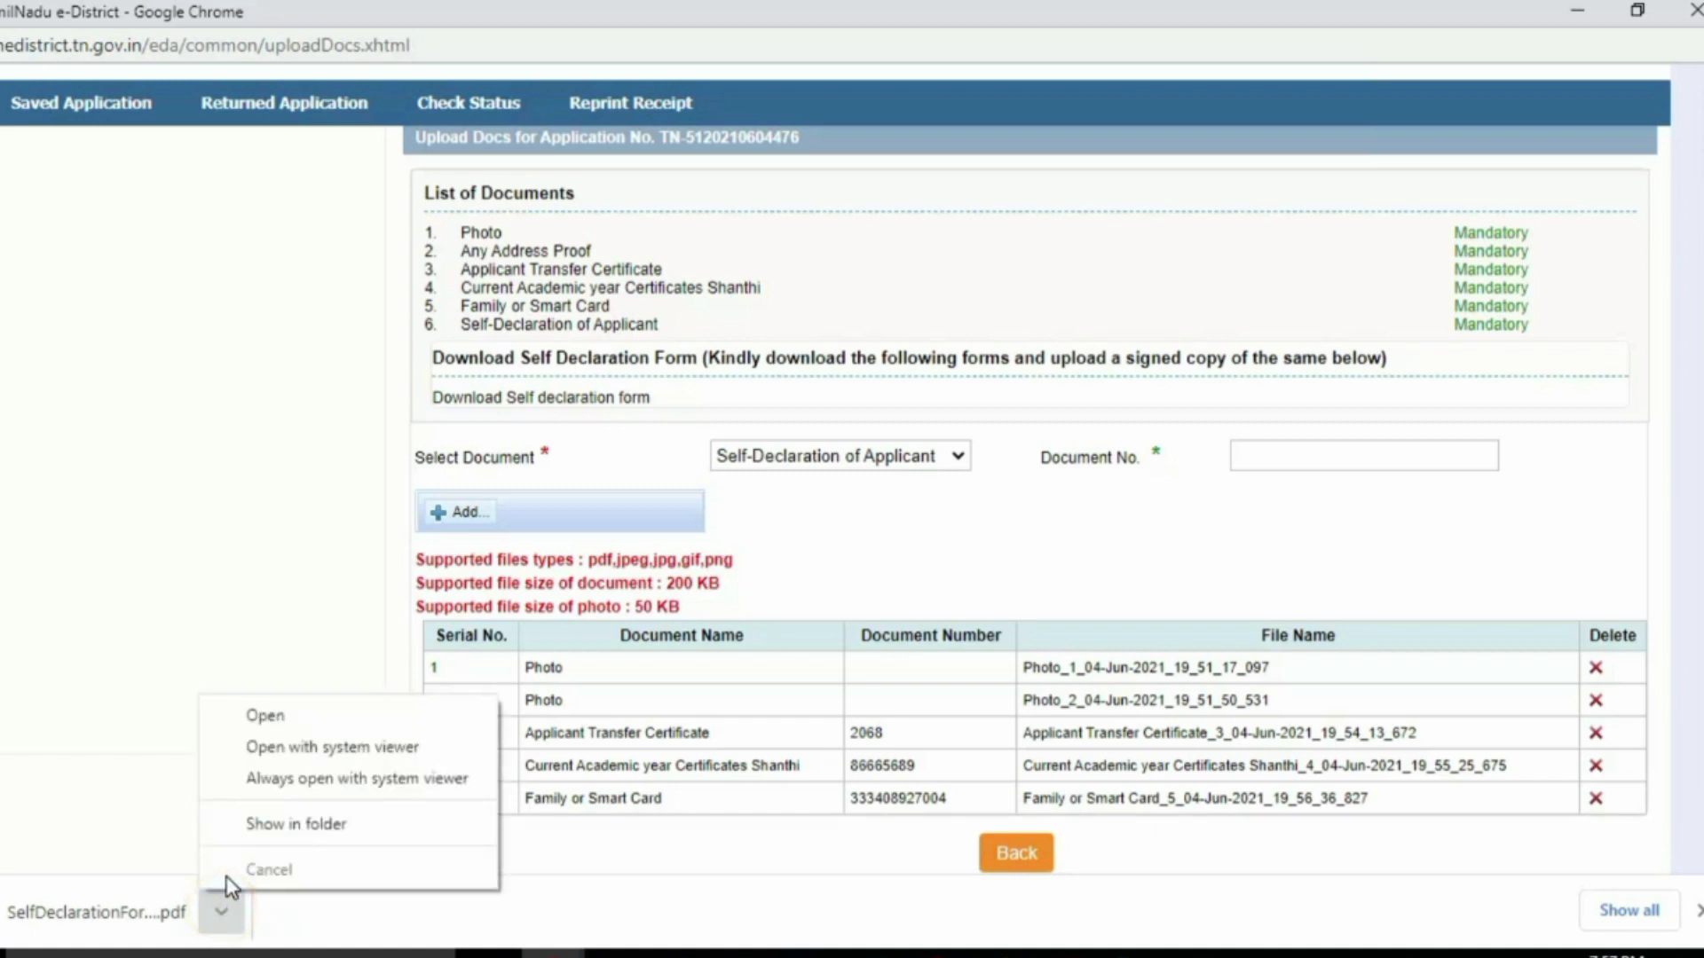
click(267, 829)
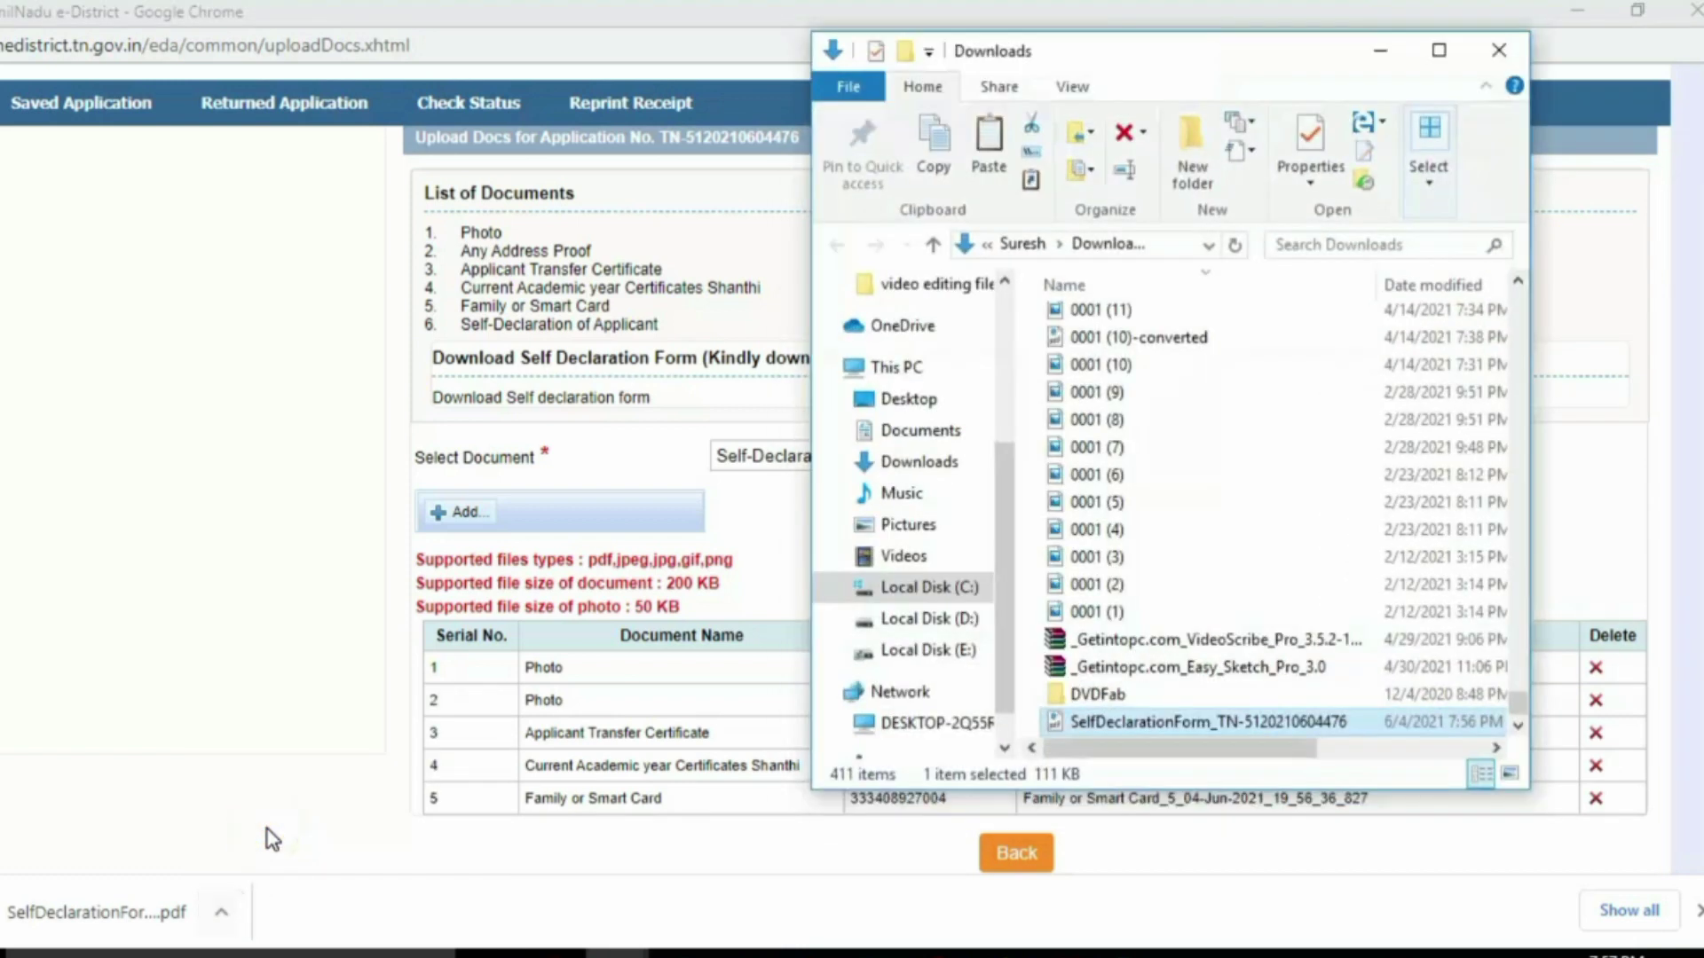
right_click(1281, 716)
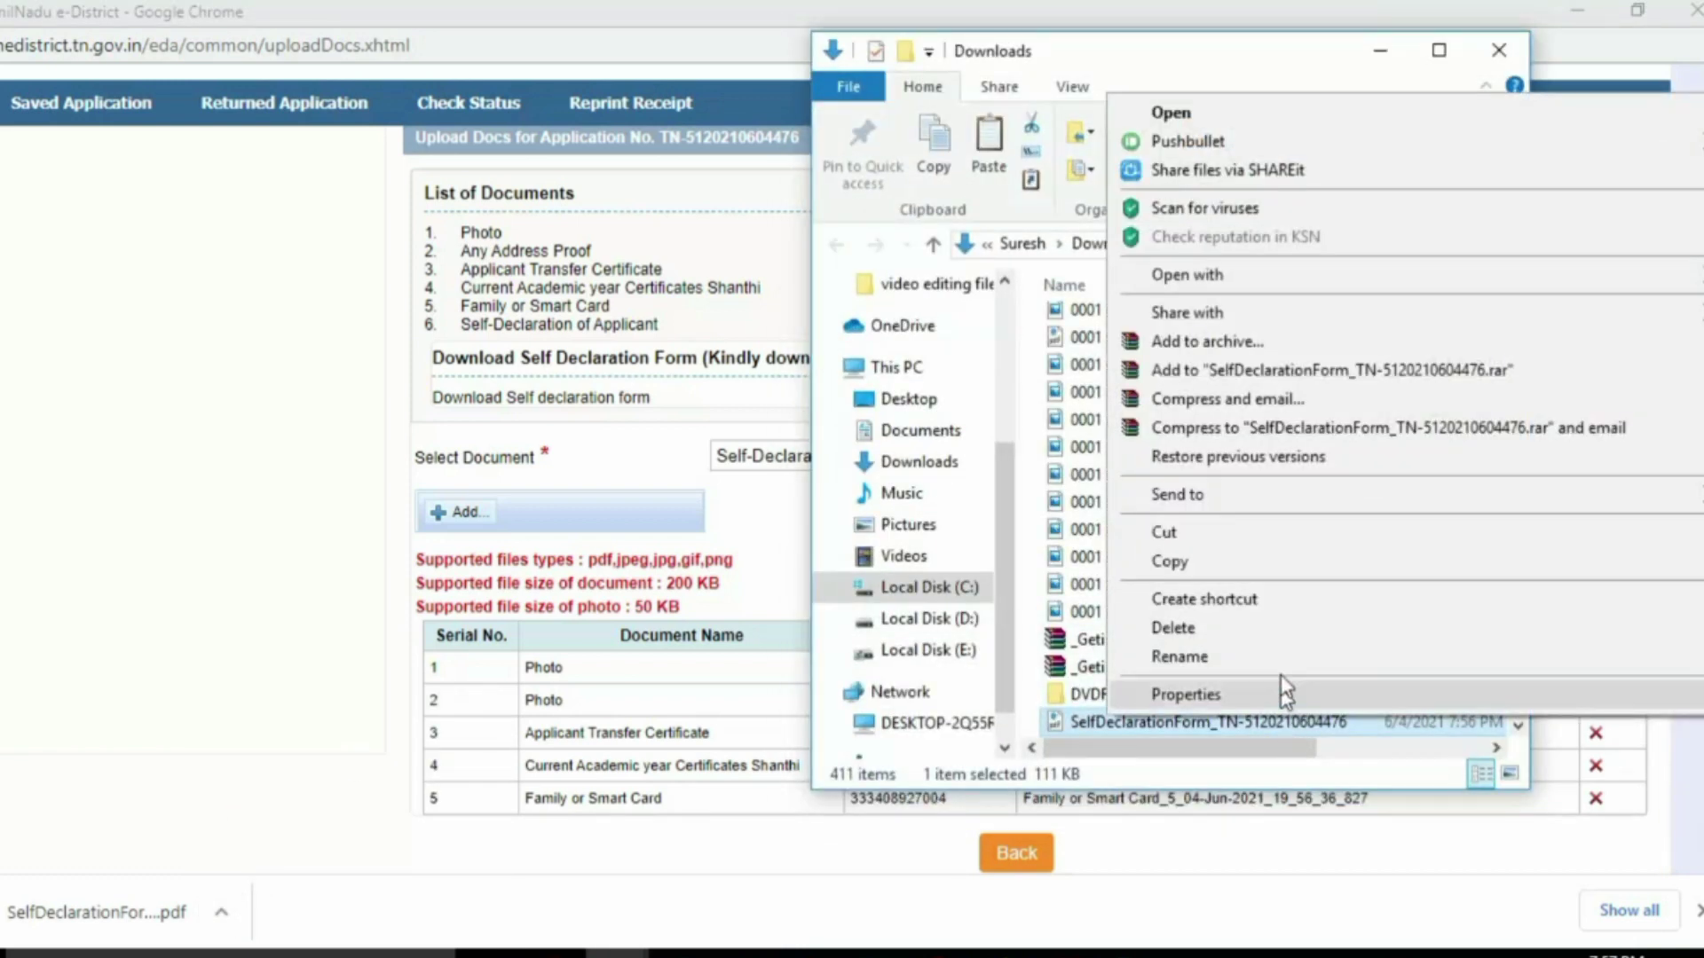
click(1169, 562)
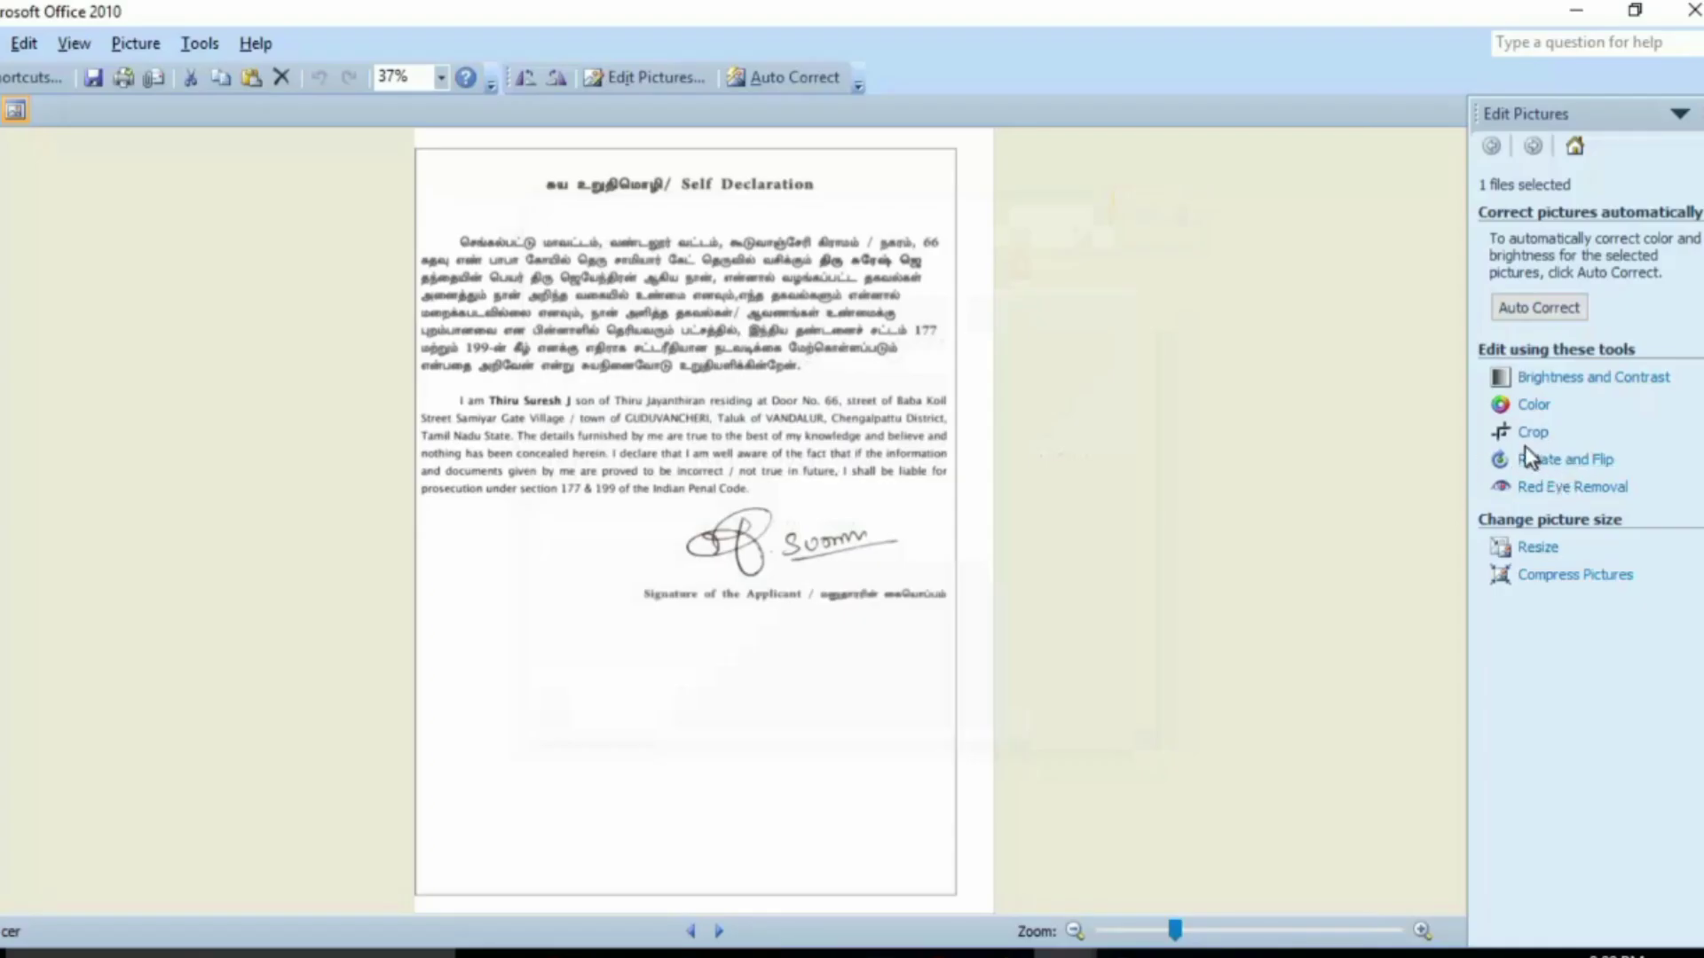
Step: Compress the signed self-declaration scan for Documents in Picture Manager
click(1538, 548)
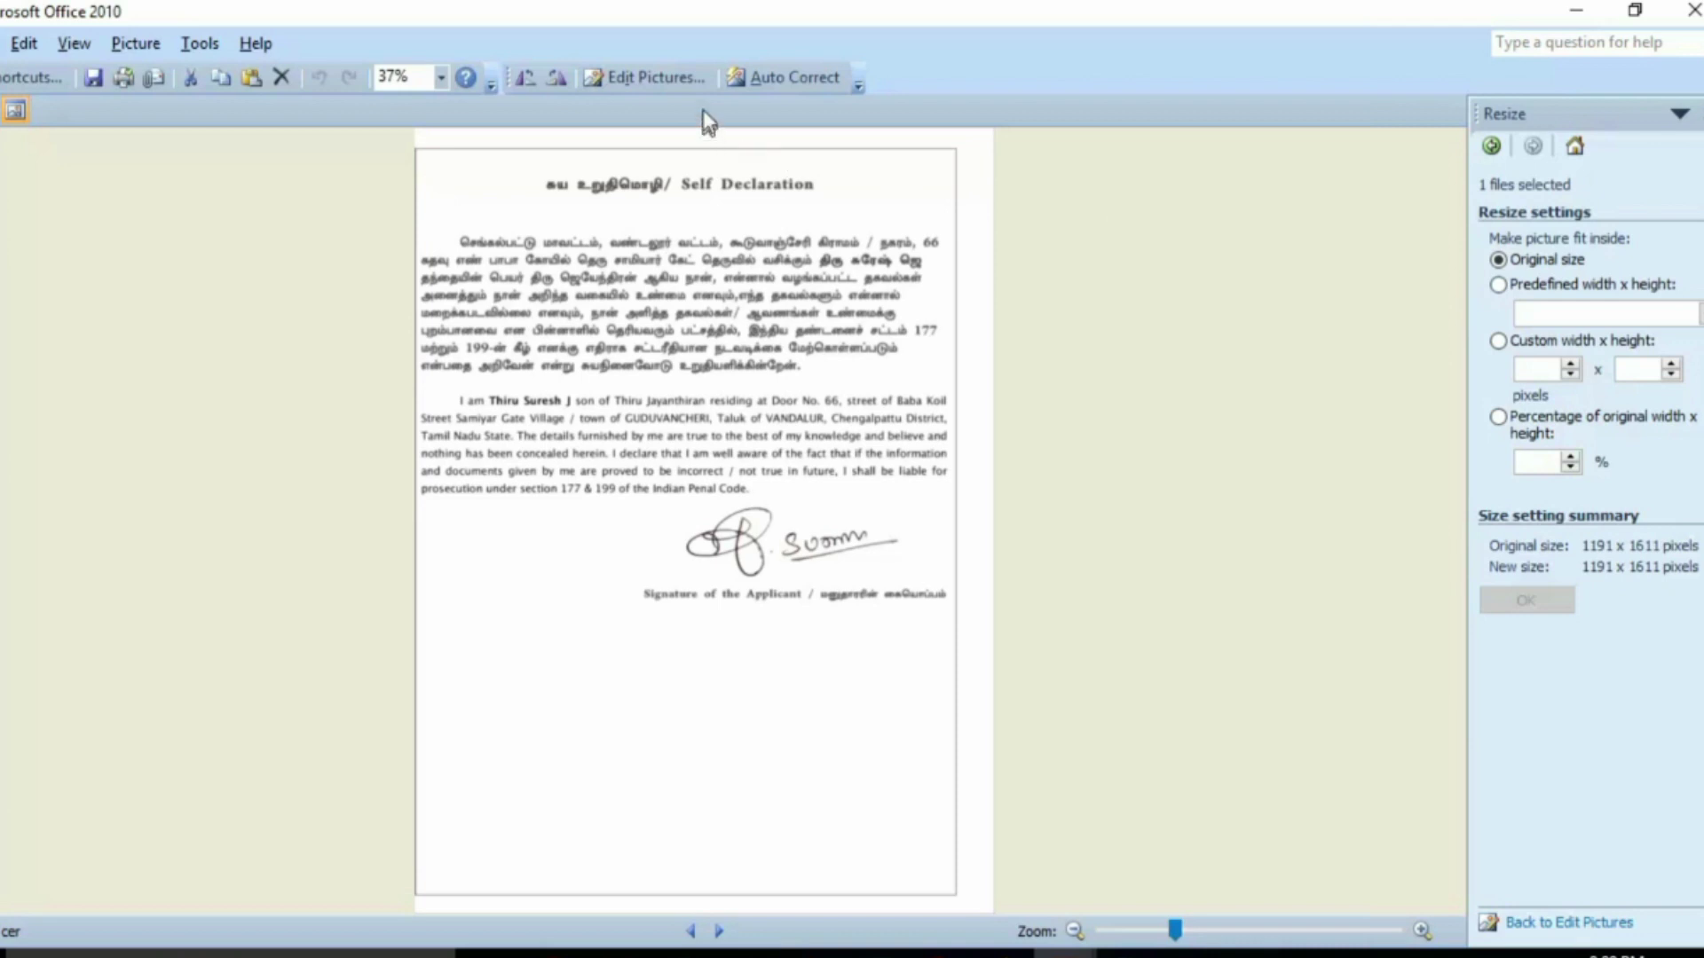
click(653, 77)
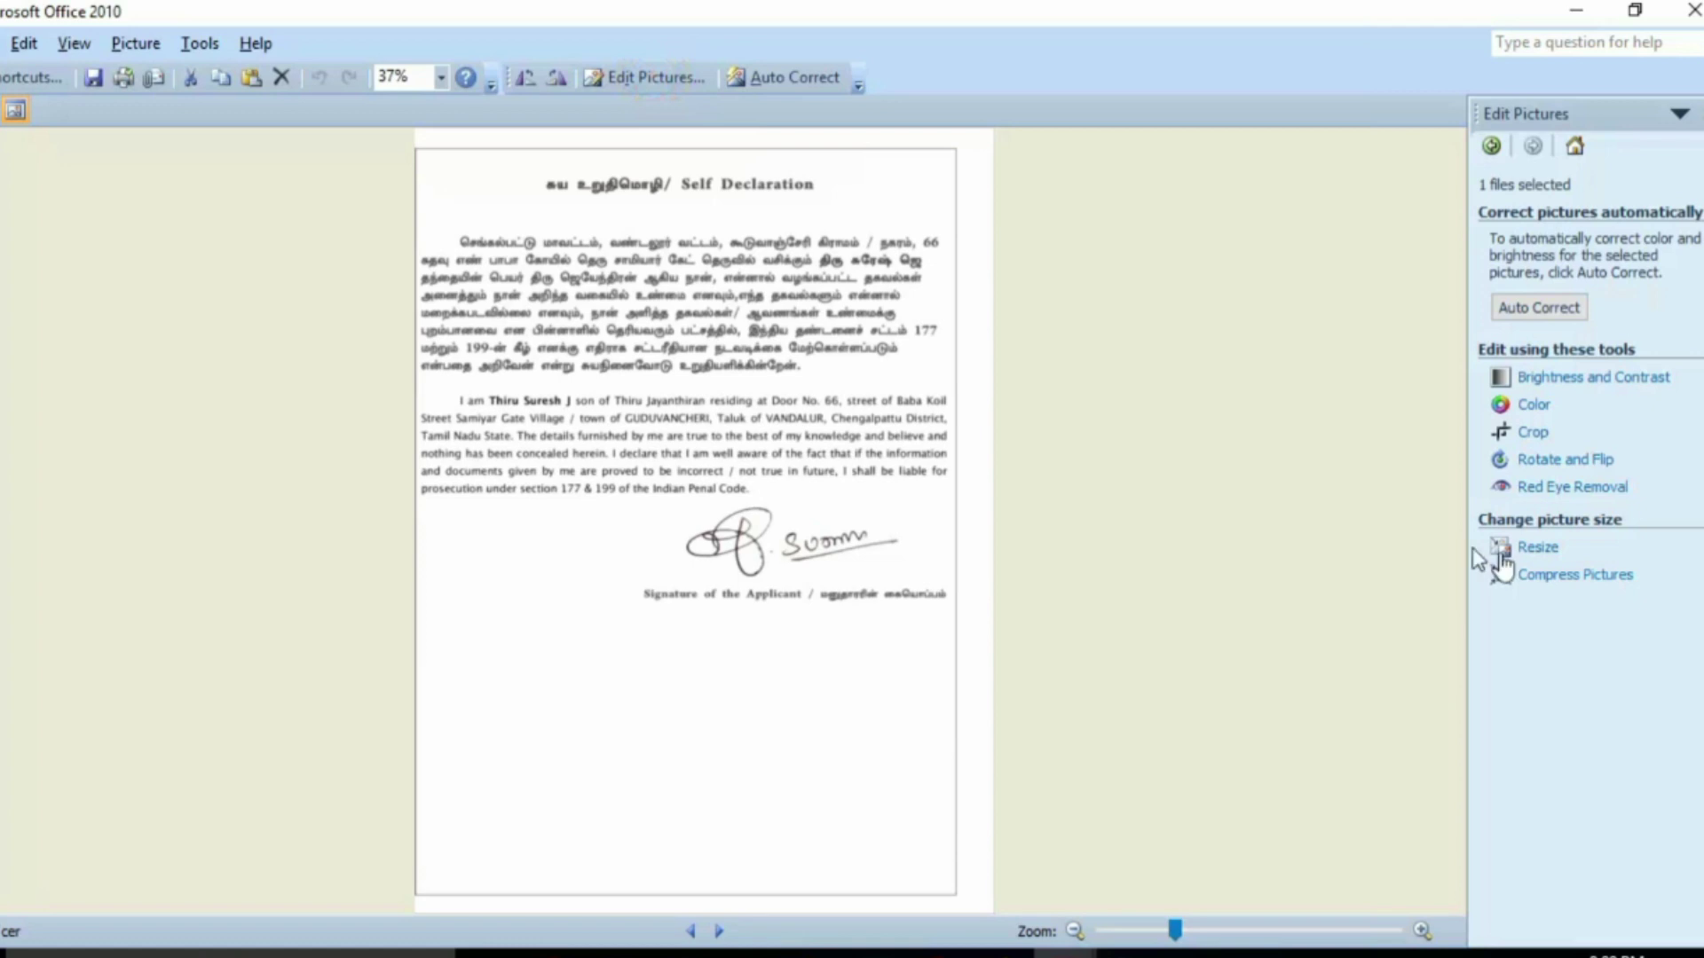
click(1545, 581)
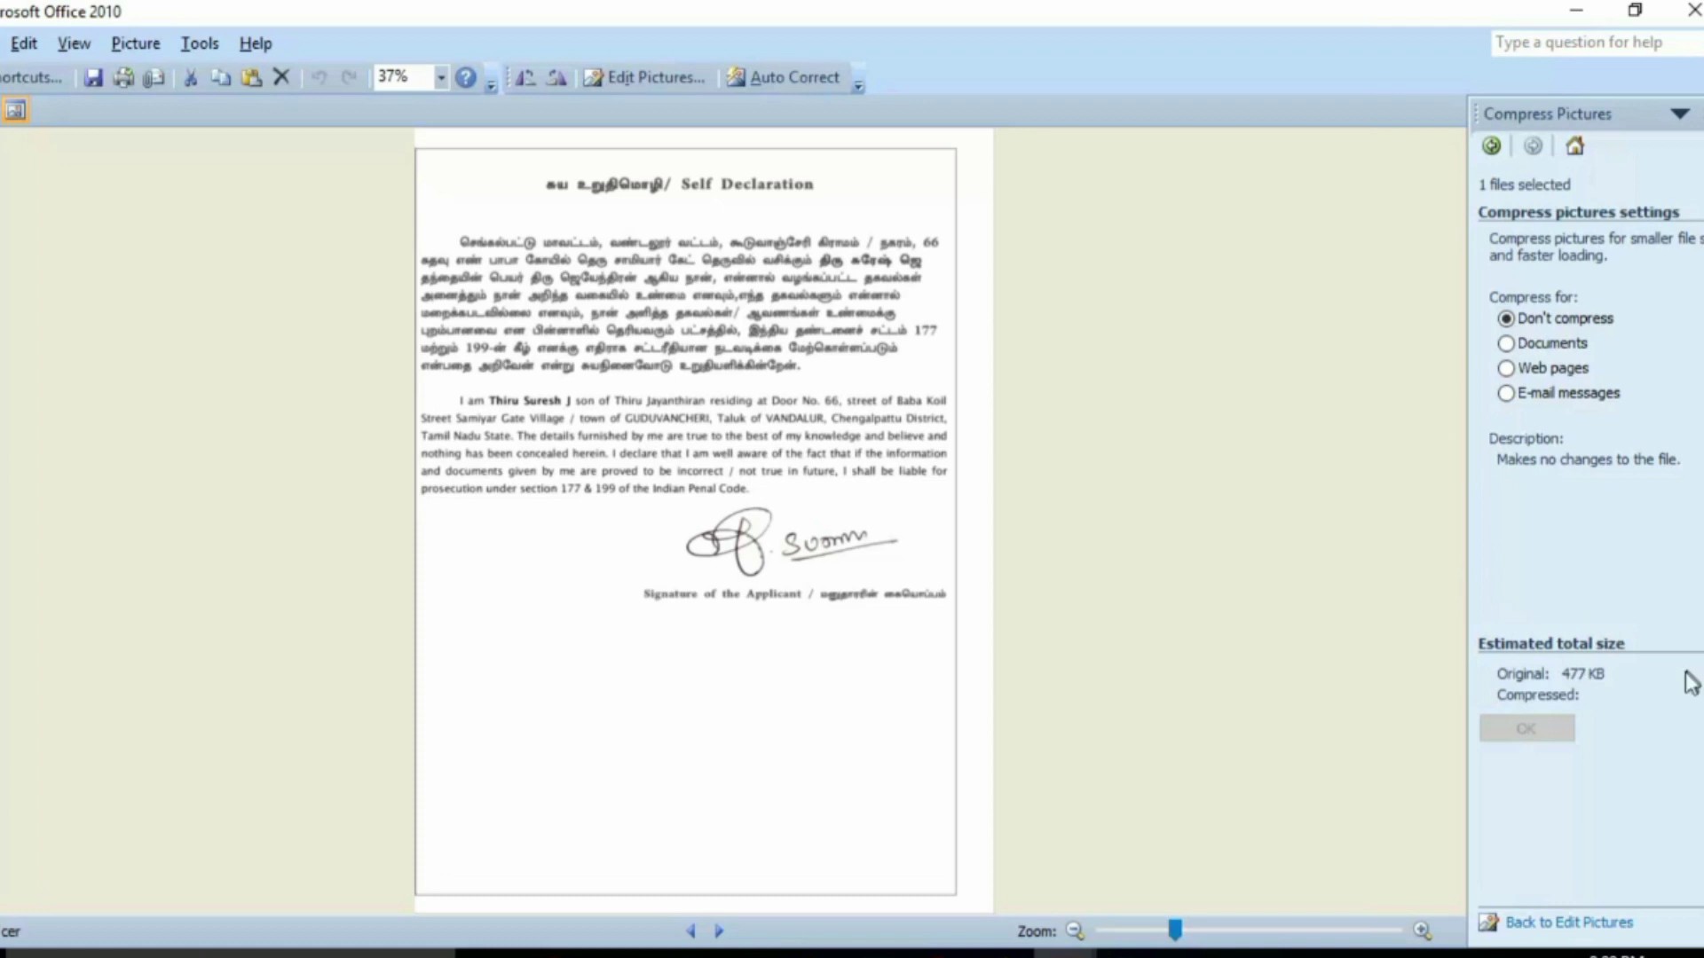
click(1505, 343)
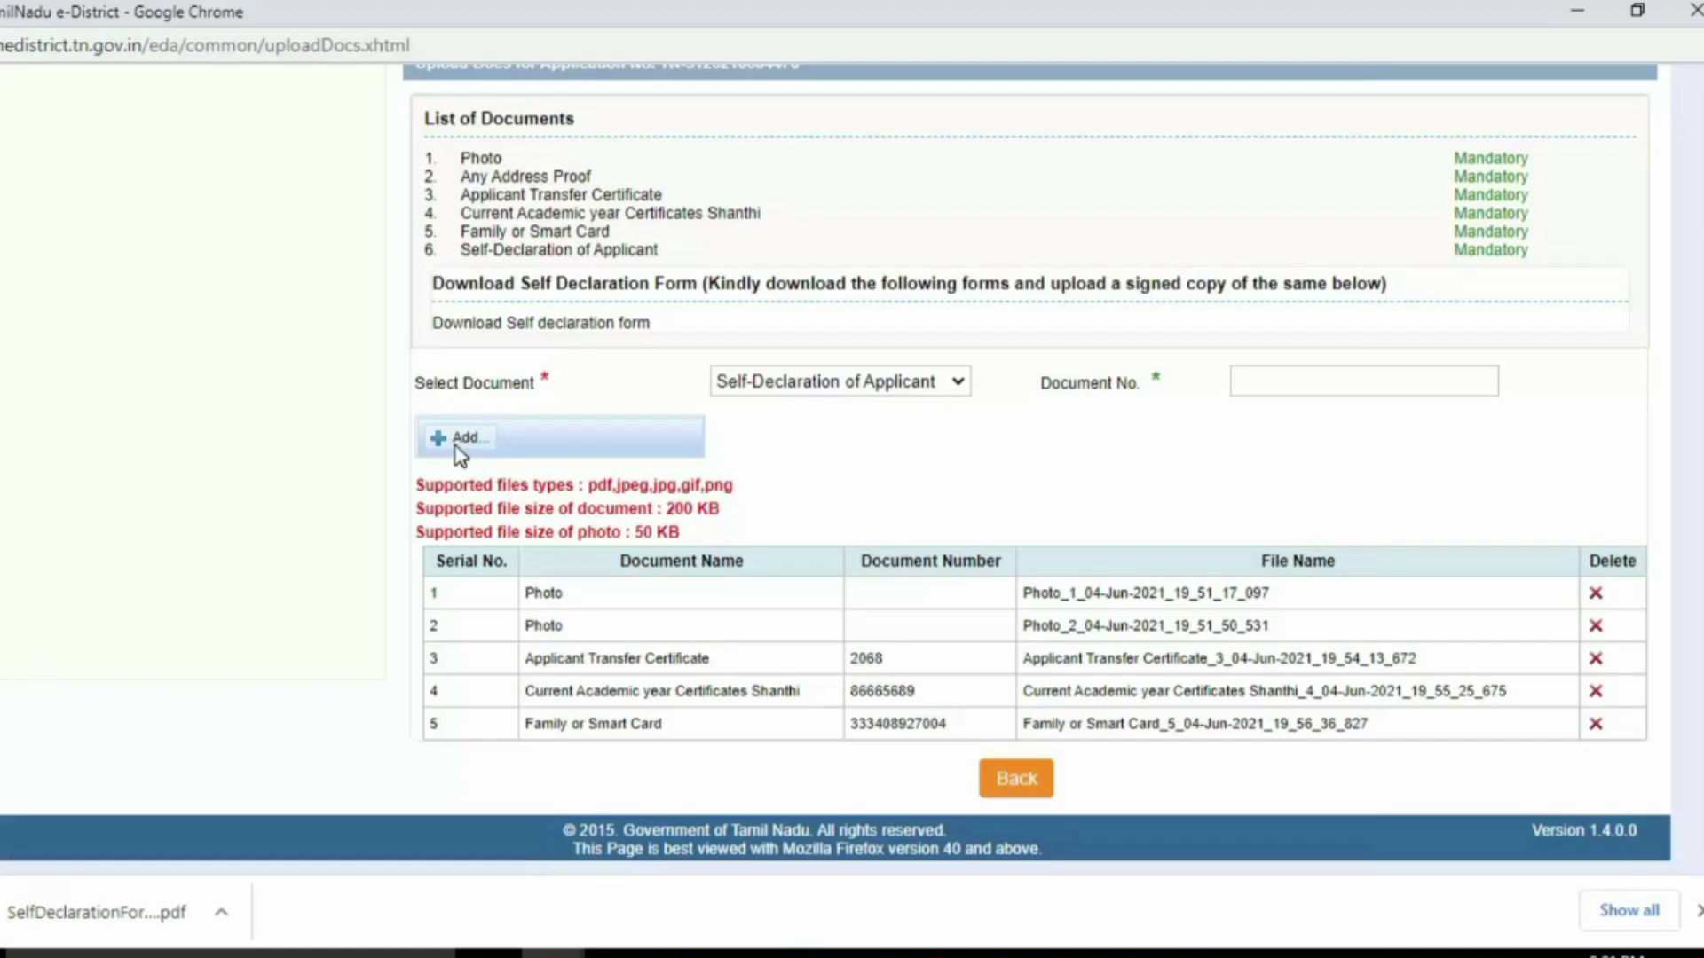
Step: Bring up the upload file chooser and browse Desktop items starting with 's'
click(460, 448)
click(567, 364)
key(s)
key(s)
key(s)
key(s)
key(s)
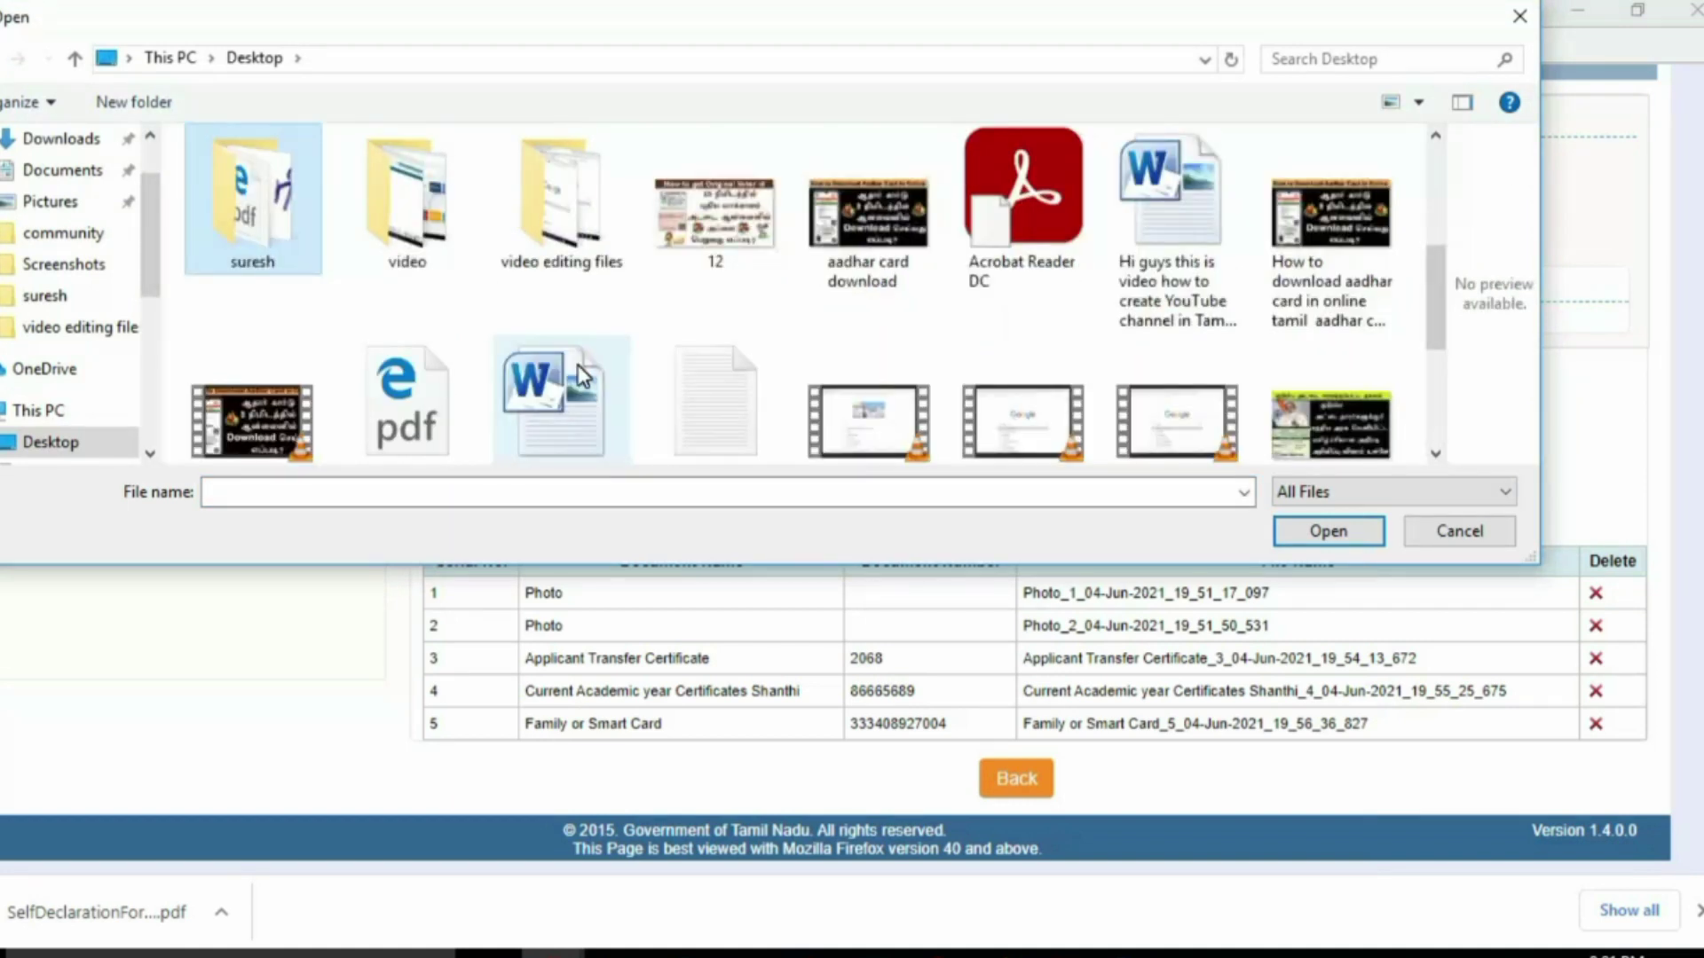
Step: Choose the 'self cer' scan from the Desktop and upload it as the Self-Declaration of Applicant
key(s)
click(554, 222)
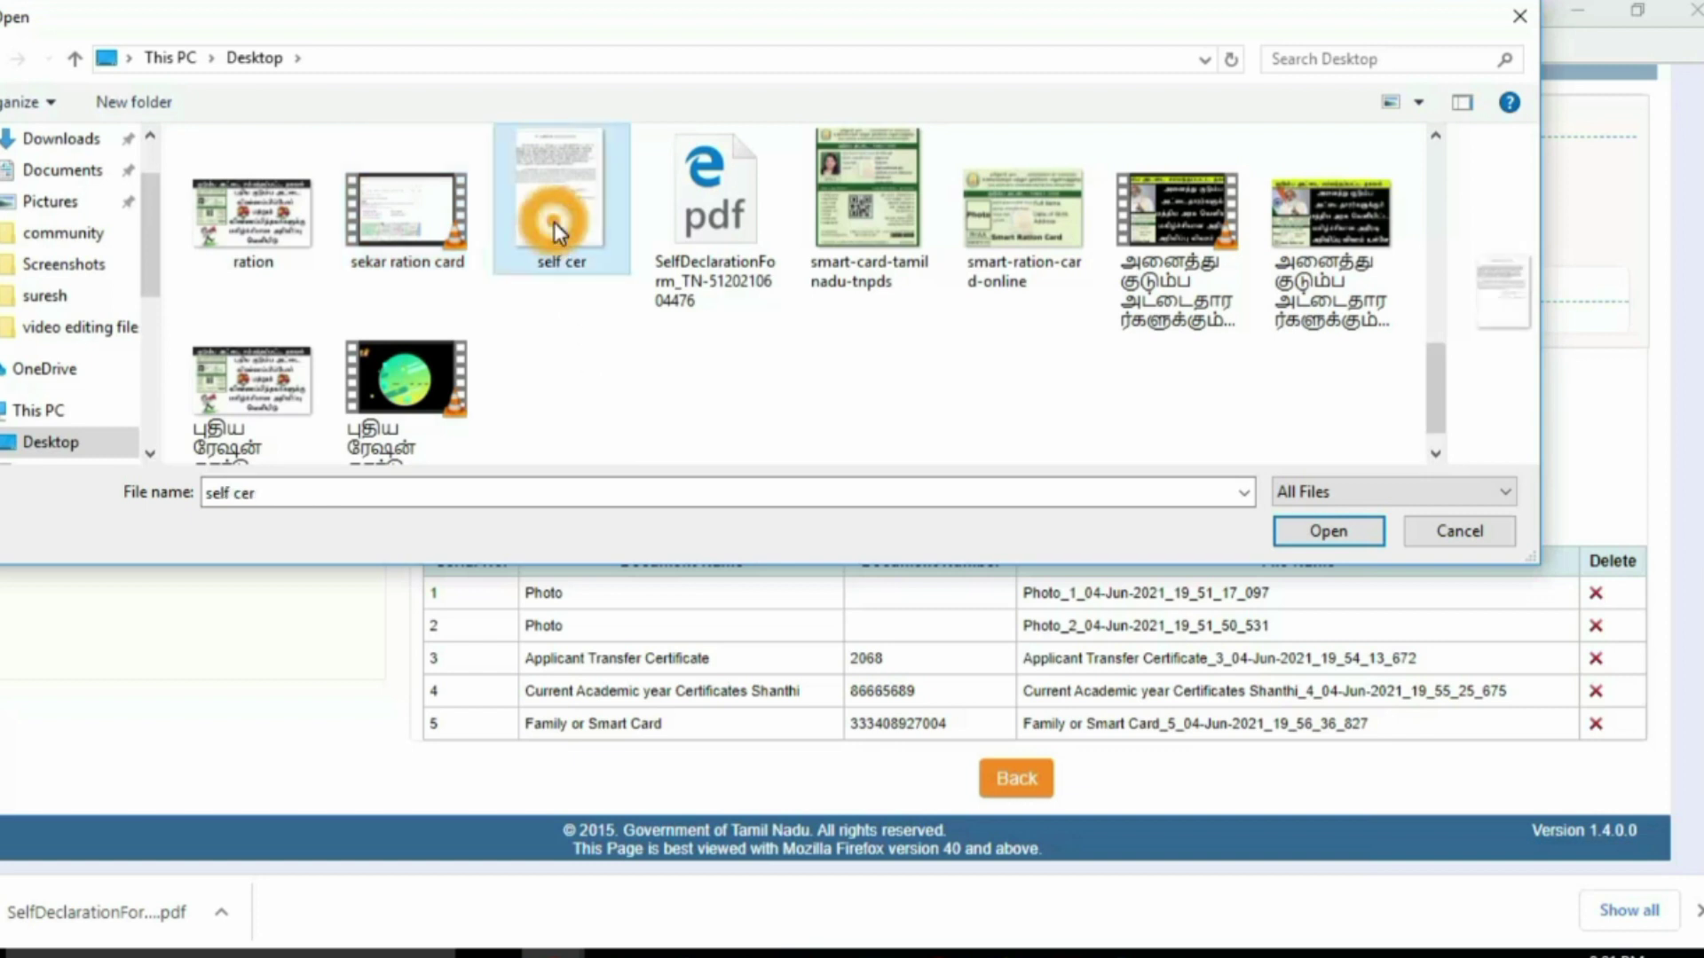
click(1325, 531)
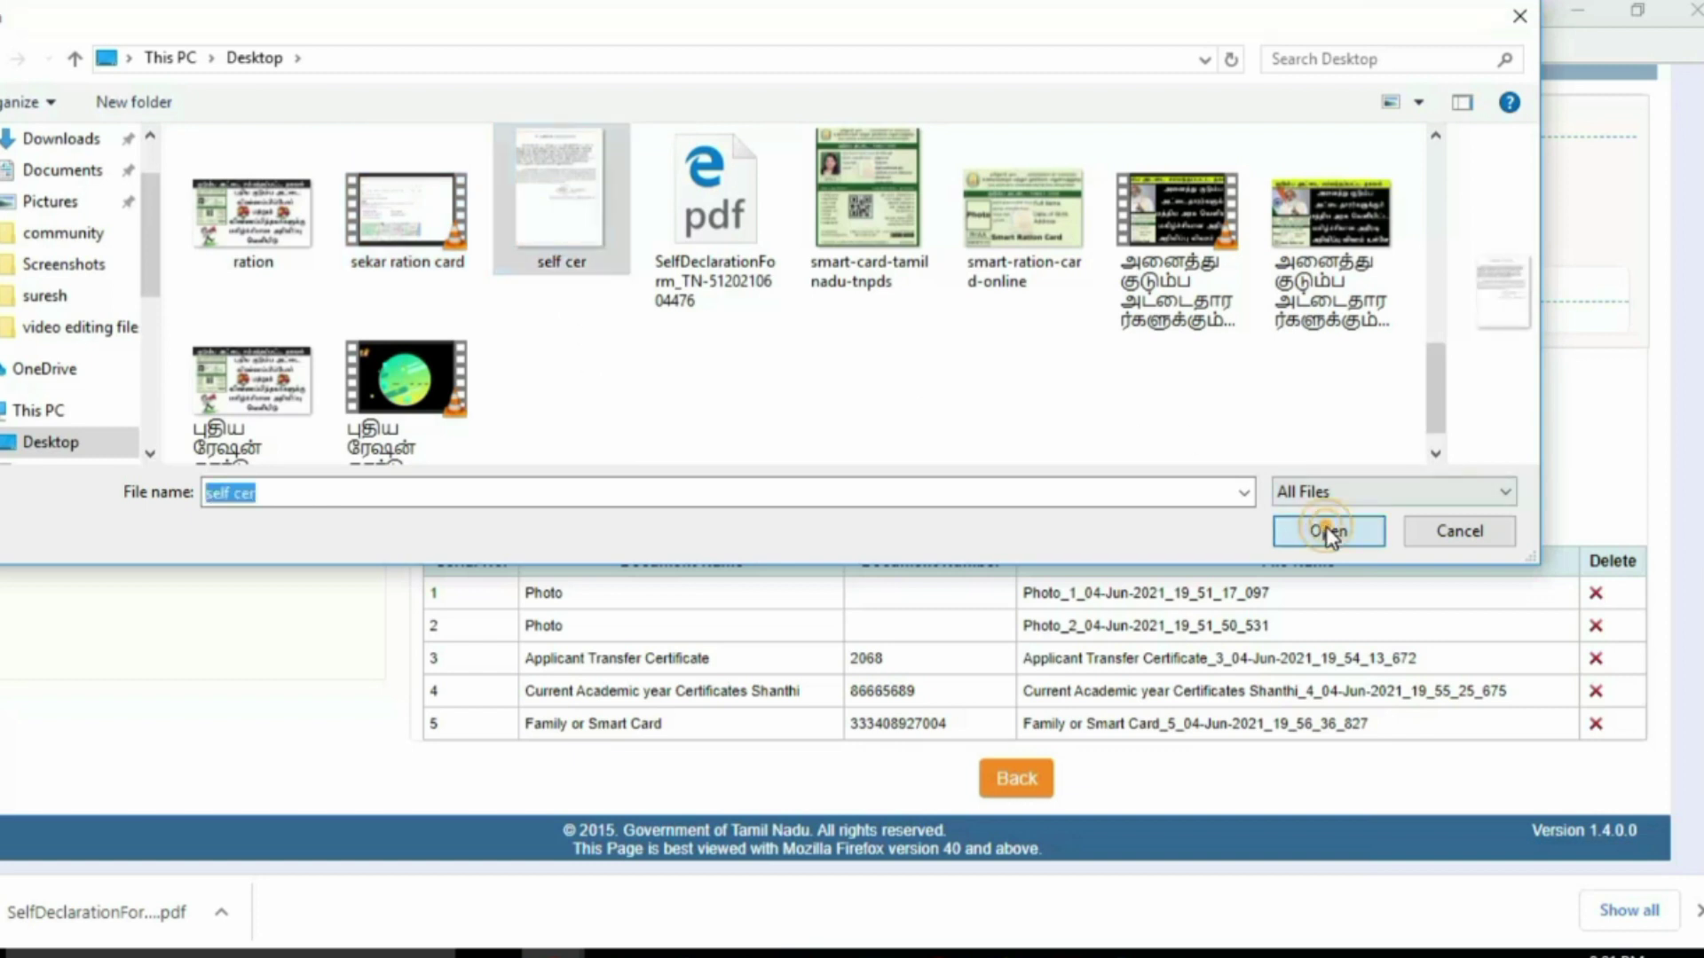
click(560, 437)
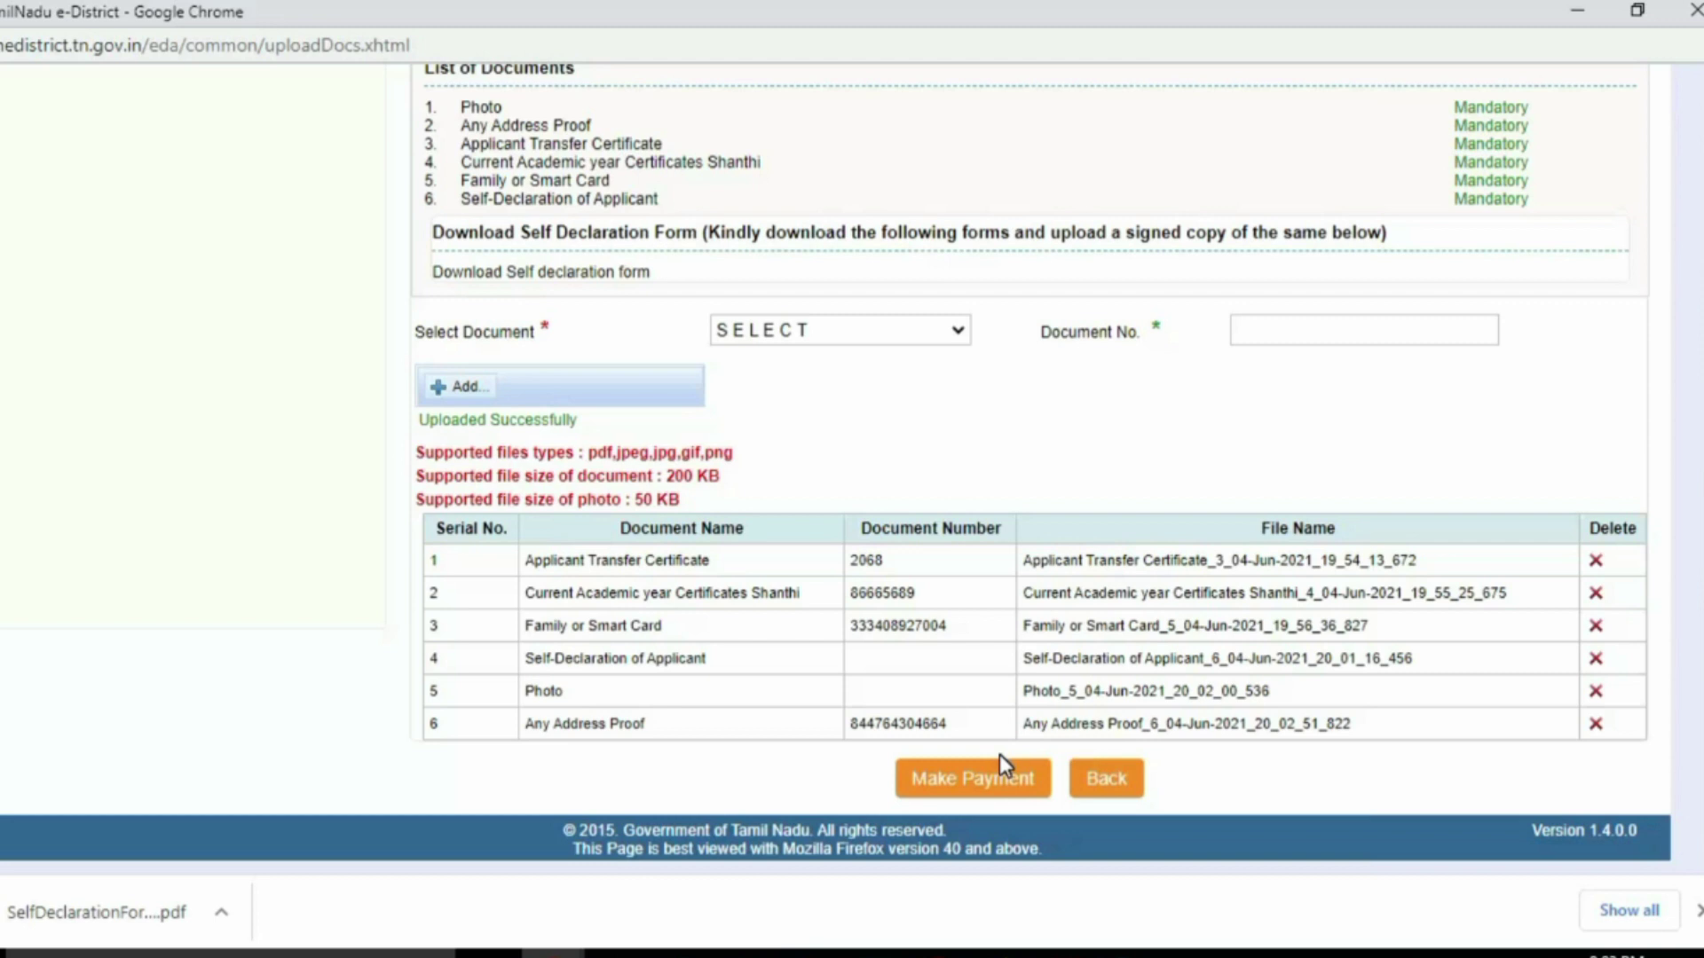
Step: Accept the terms and conditions and start the Rs. 60 fee payment via Internet Banking
click(953, 777)
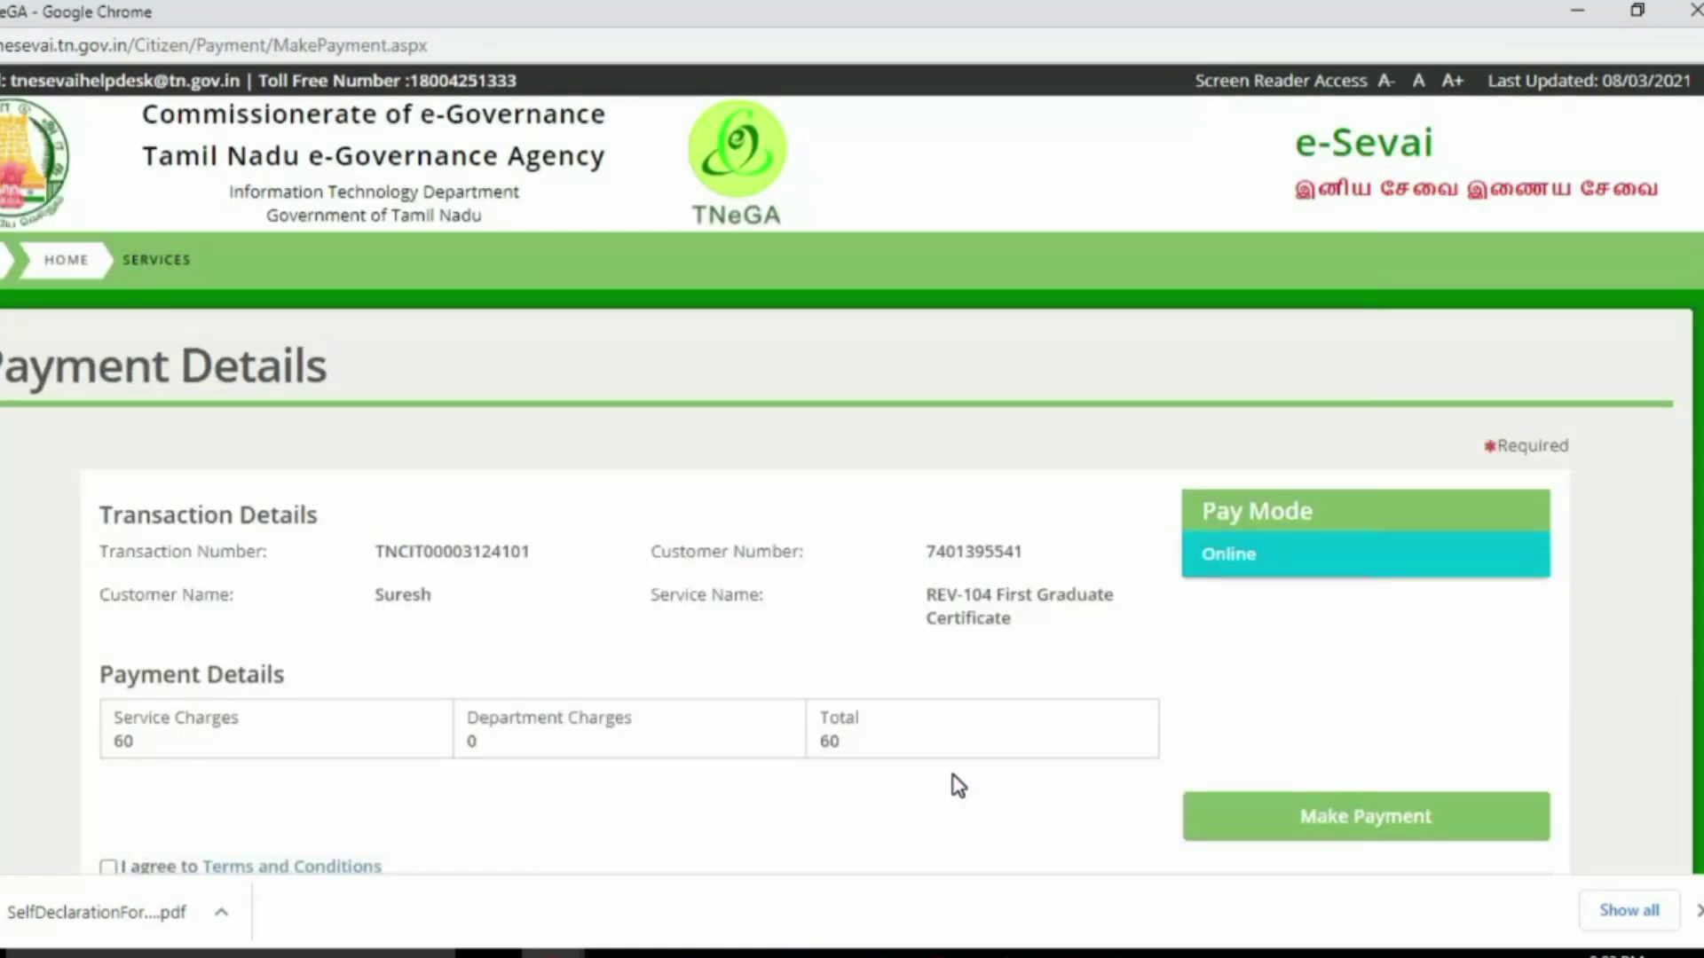
scroll(567, 654, down, 1)
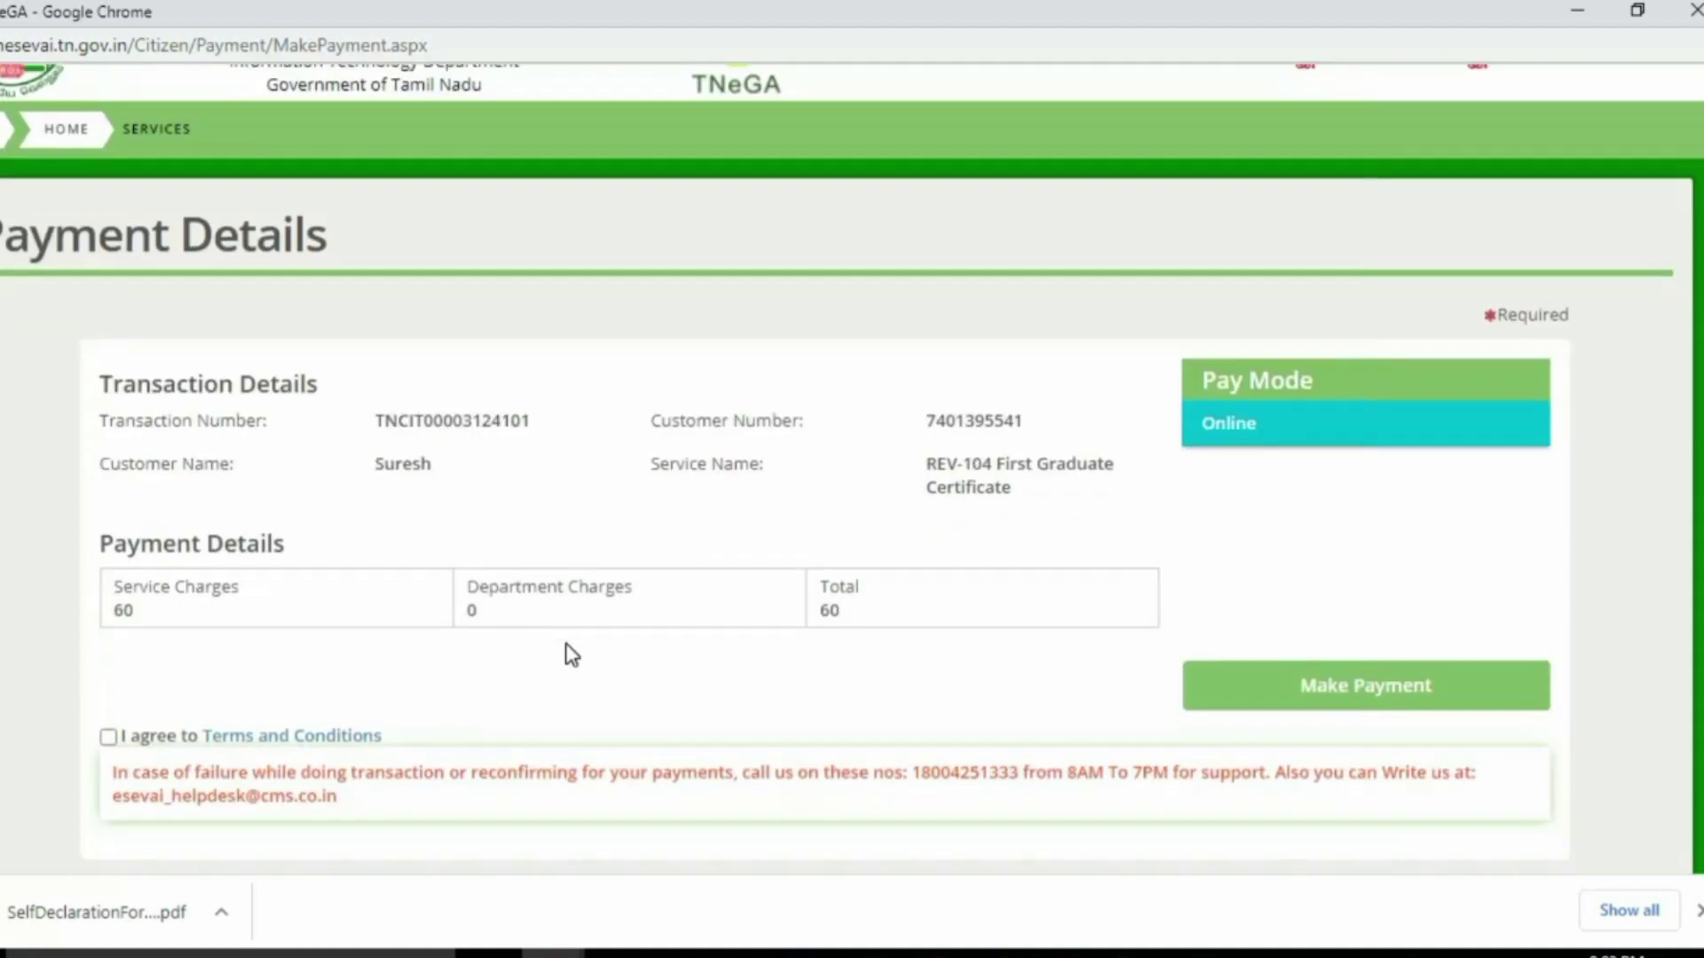
click(108, 737)
click(1335, 703)
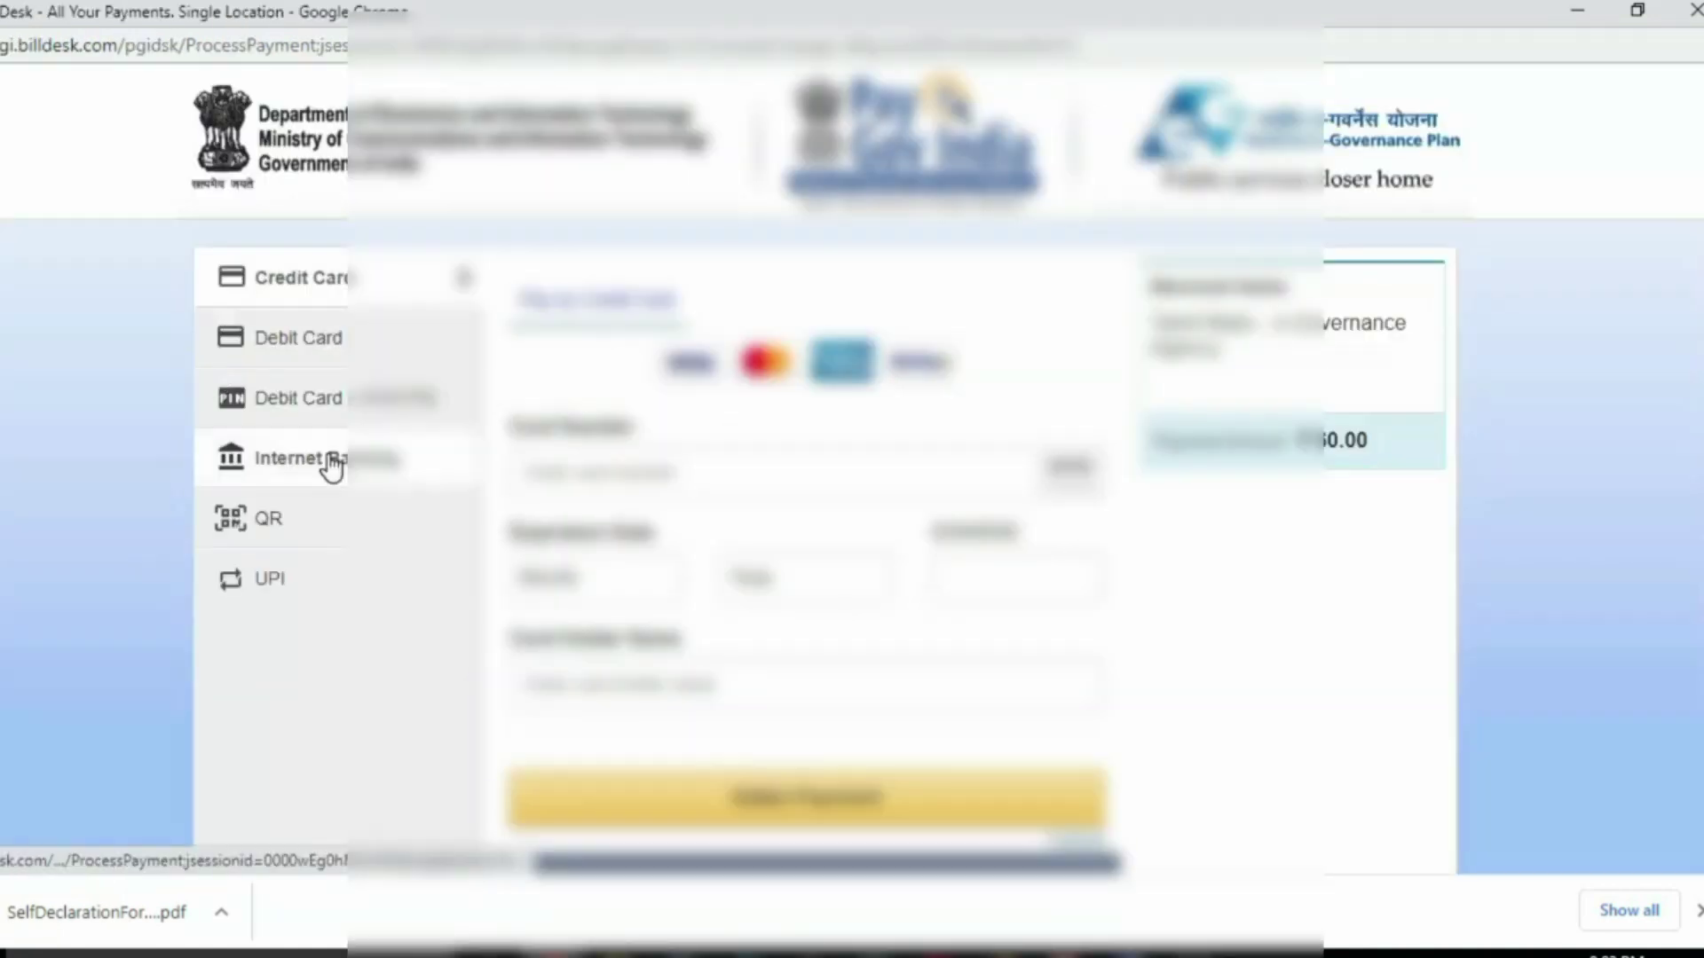
click(333, 466)
scroll(817, 589, down, 4)
scroll(821, 588, up, 3)
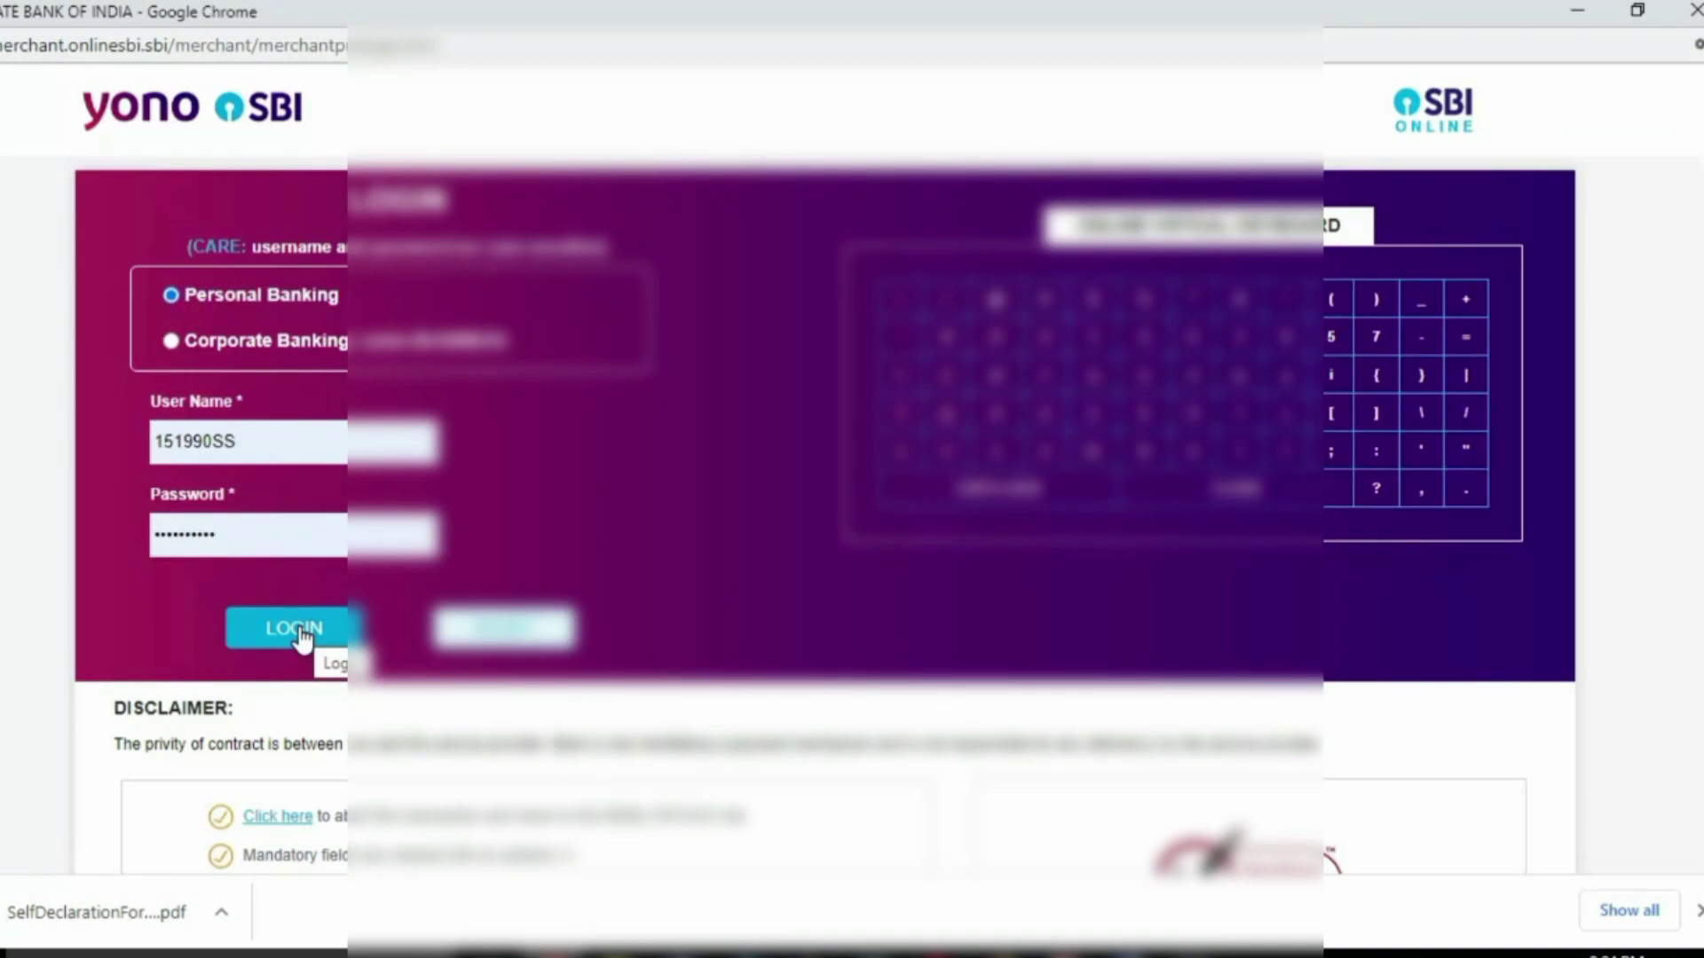
Step: Sign in to SBI Online with the saved high-security password to authorise the Rs. 60 payment
click(296, 629)
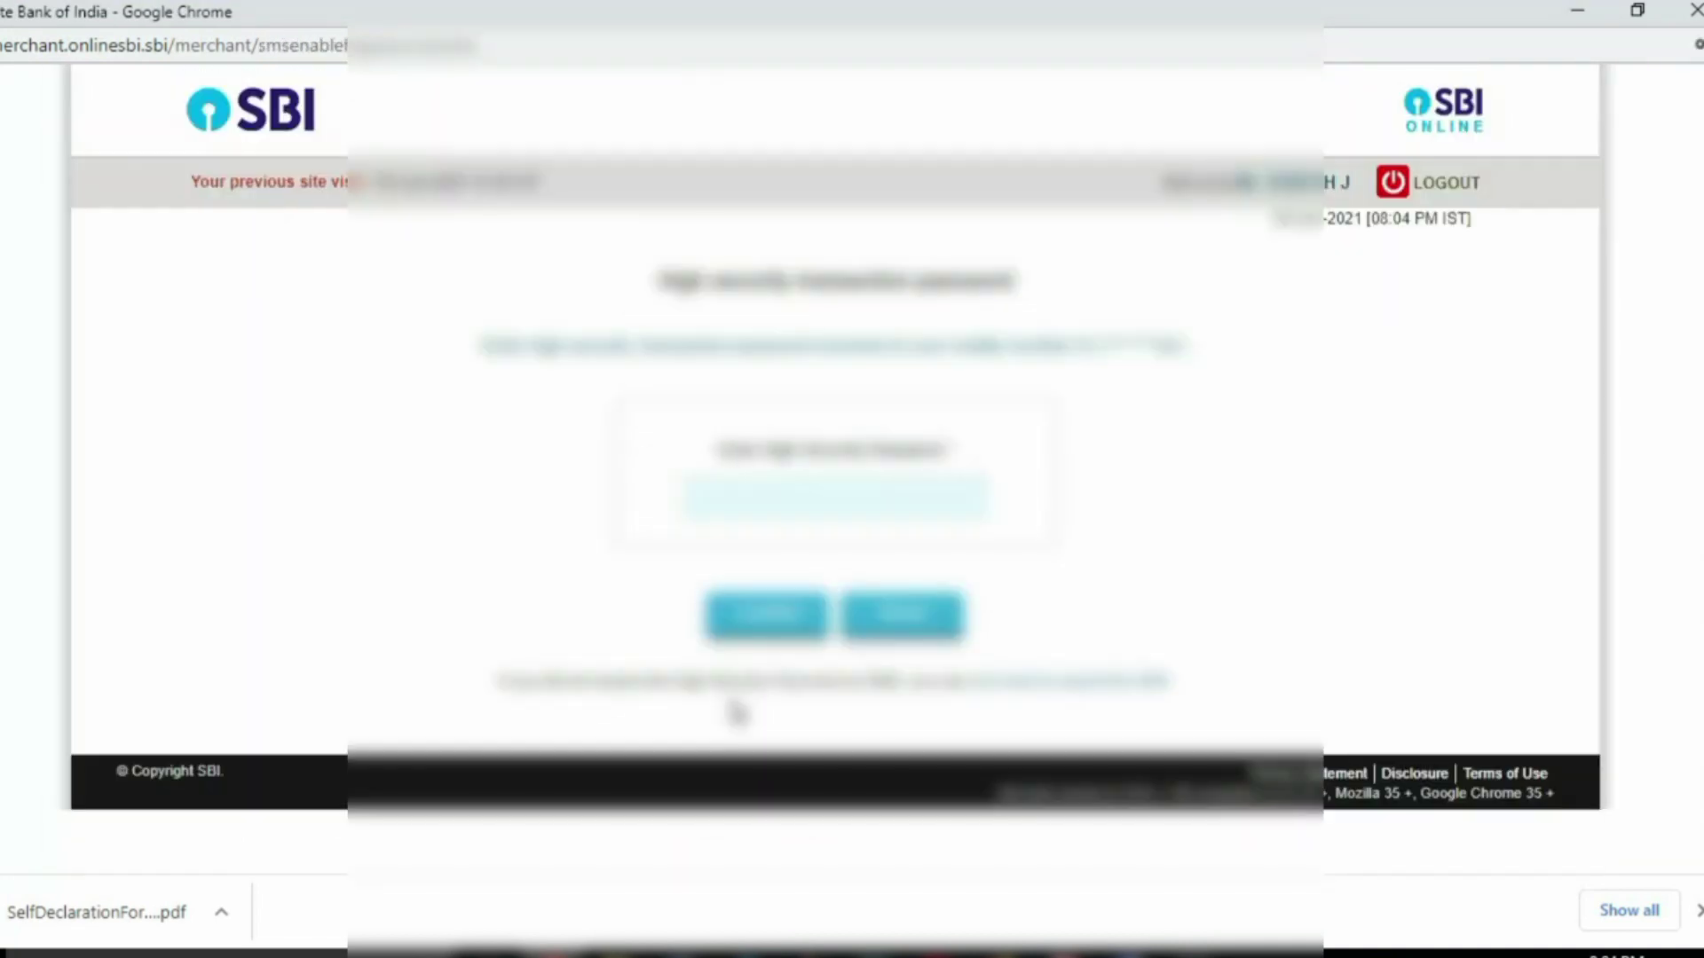
click(777, 508)
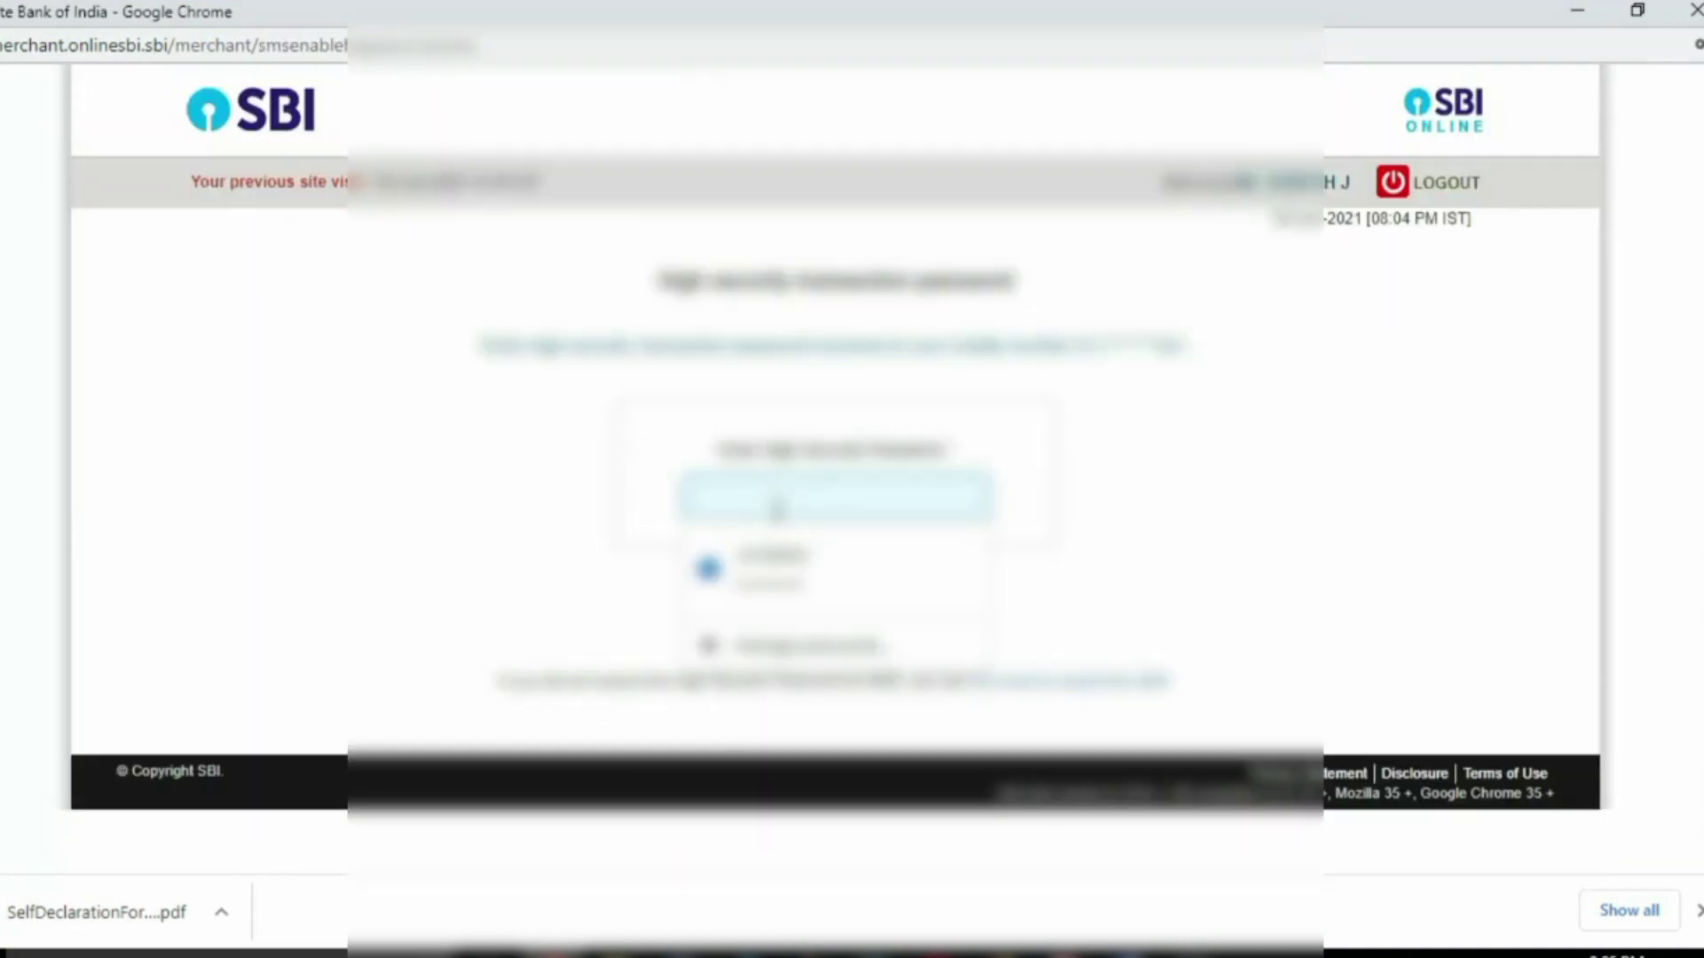
click(764, 561)
click(765, 616)
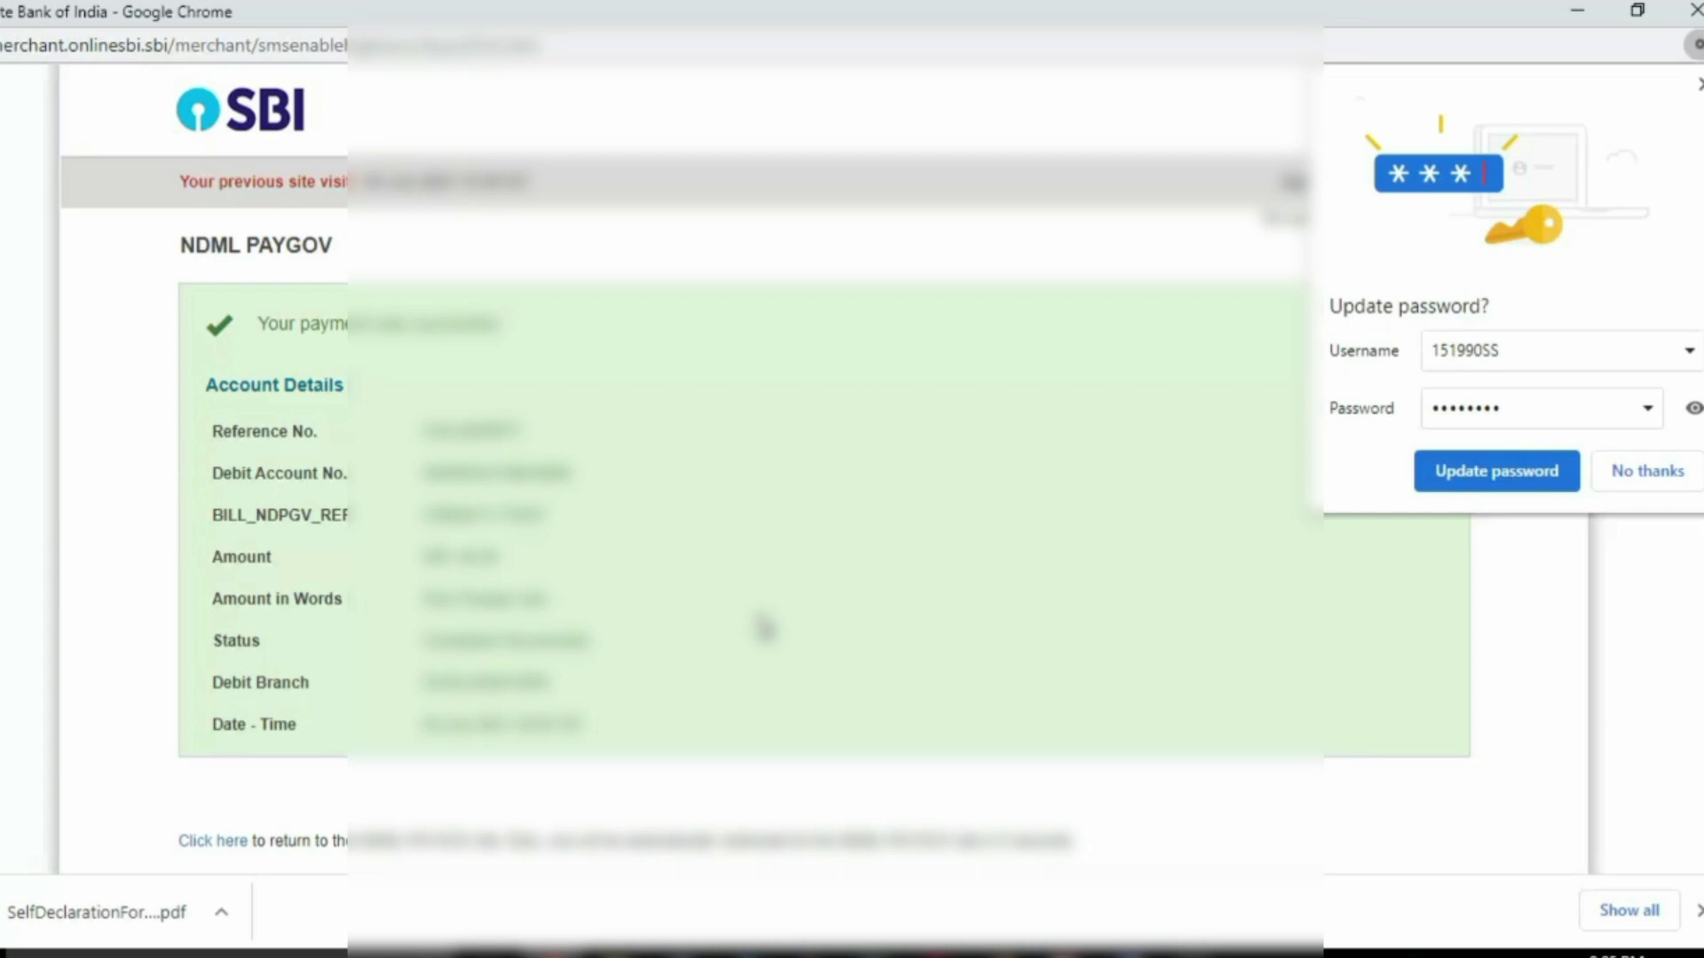
click(1635, 484)
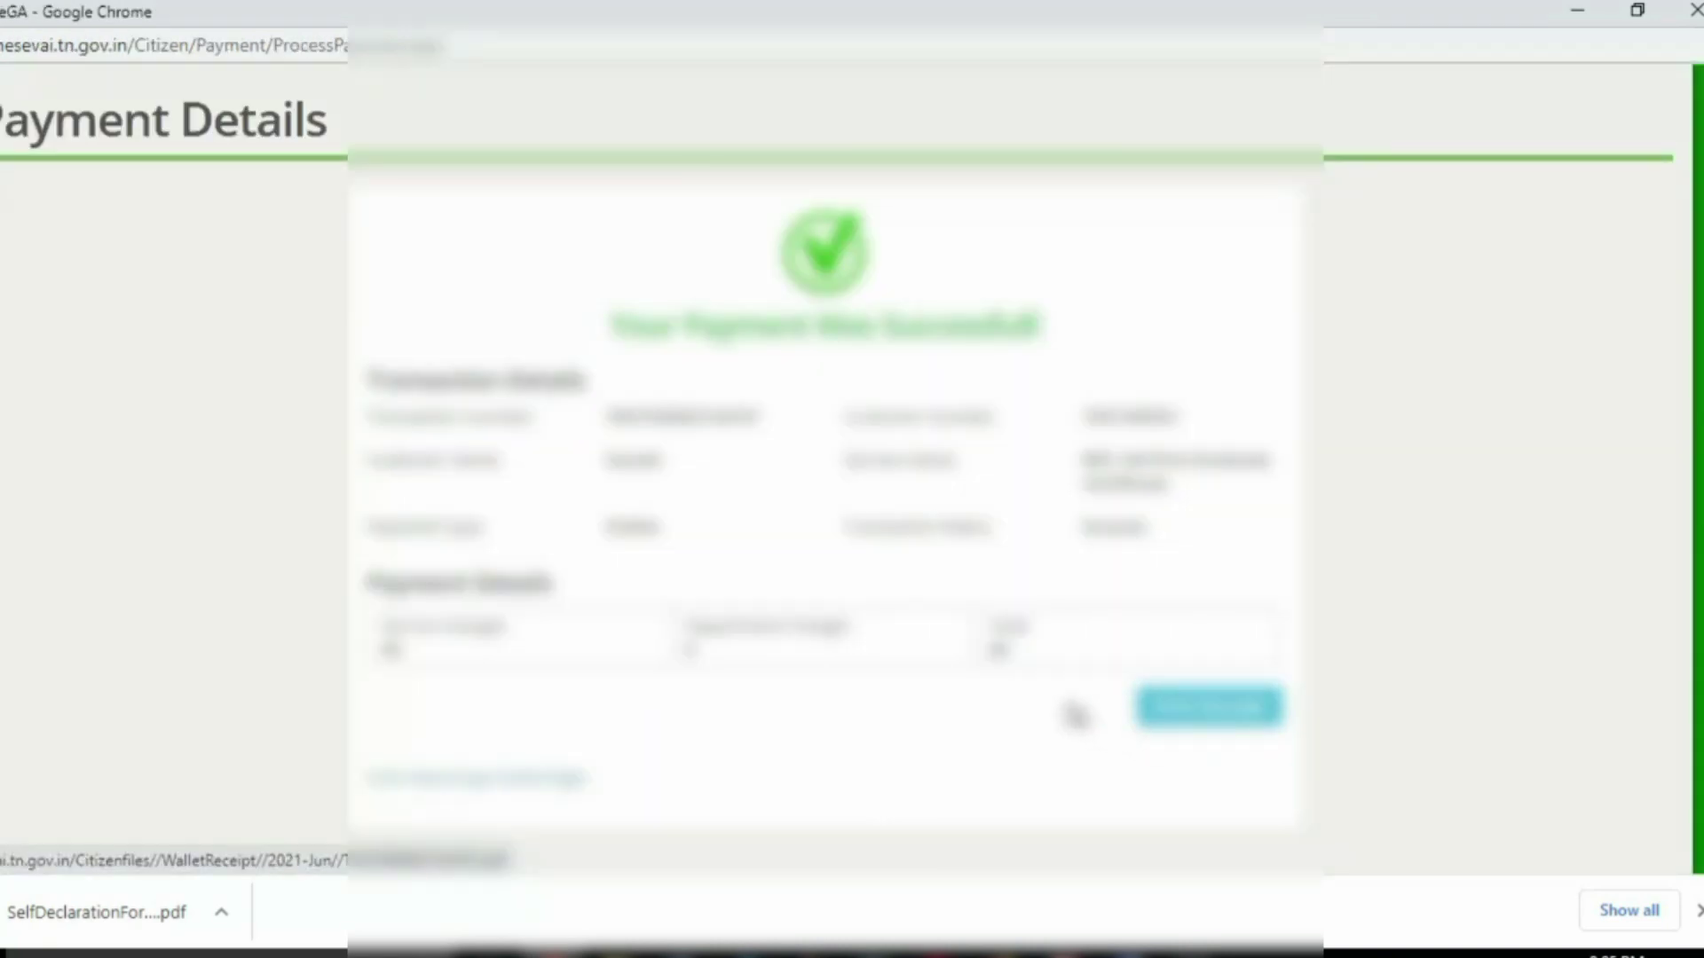
Step: Open the Rs. 60.00 fee receipt PDF, then log back into e-Sevai with the captcha
click(1209, 704)
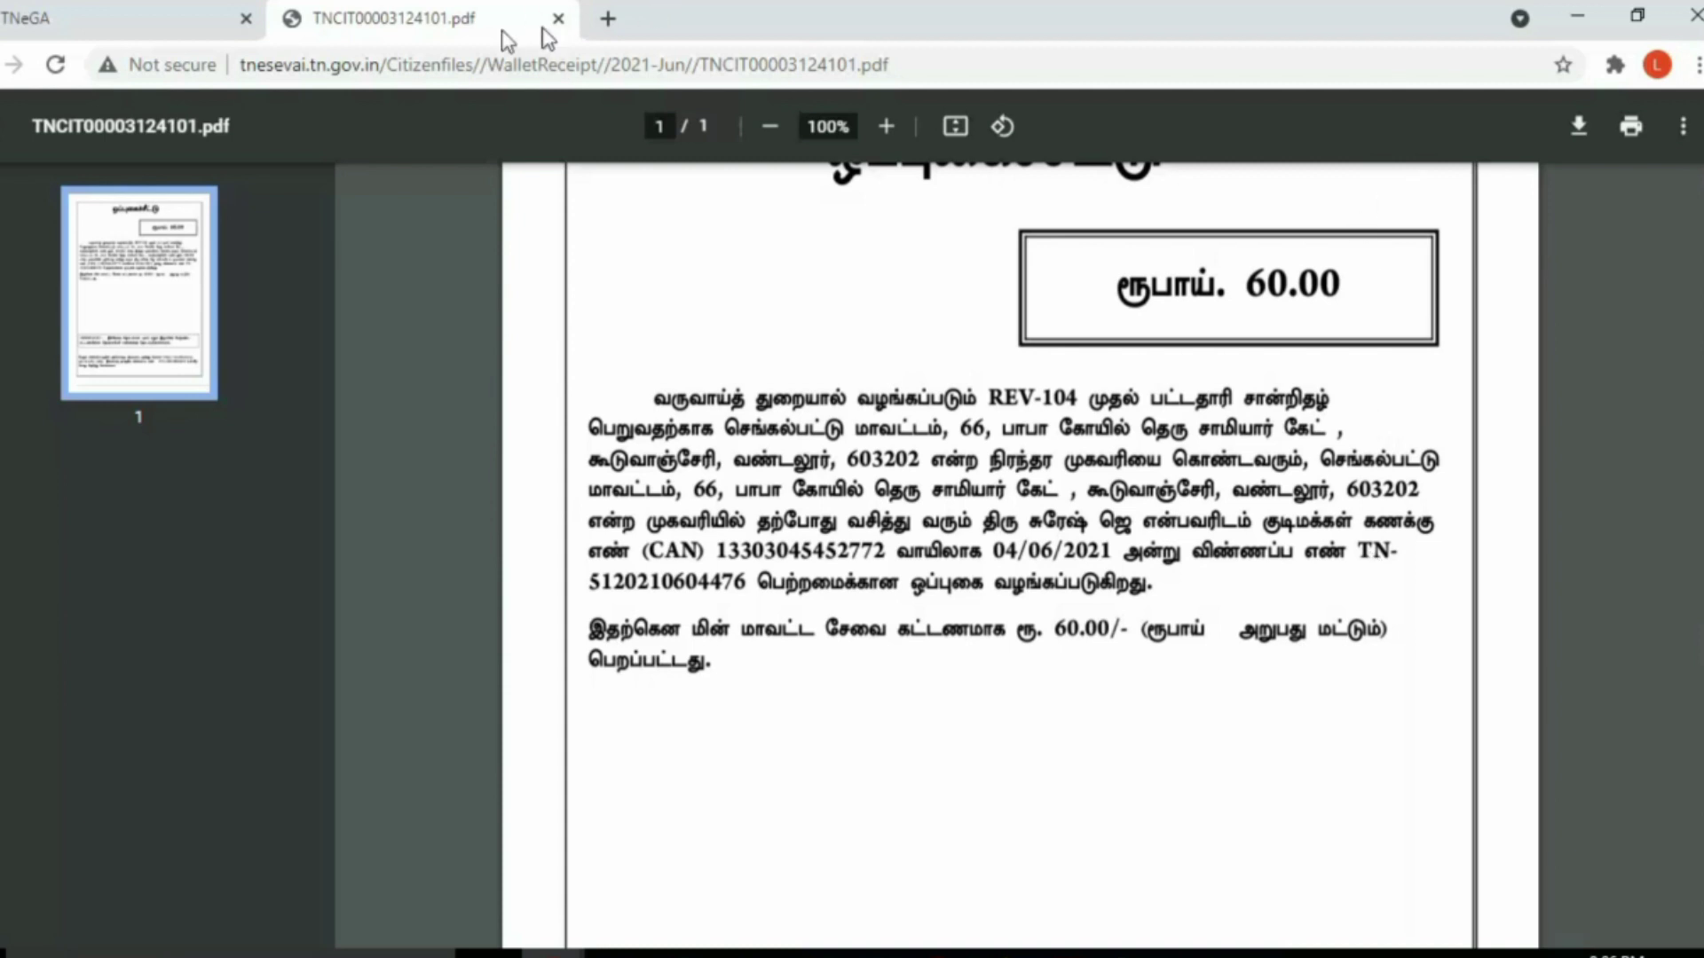
click(202, 26)
text(GJ)
click(1477, 627)
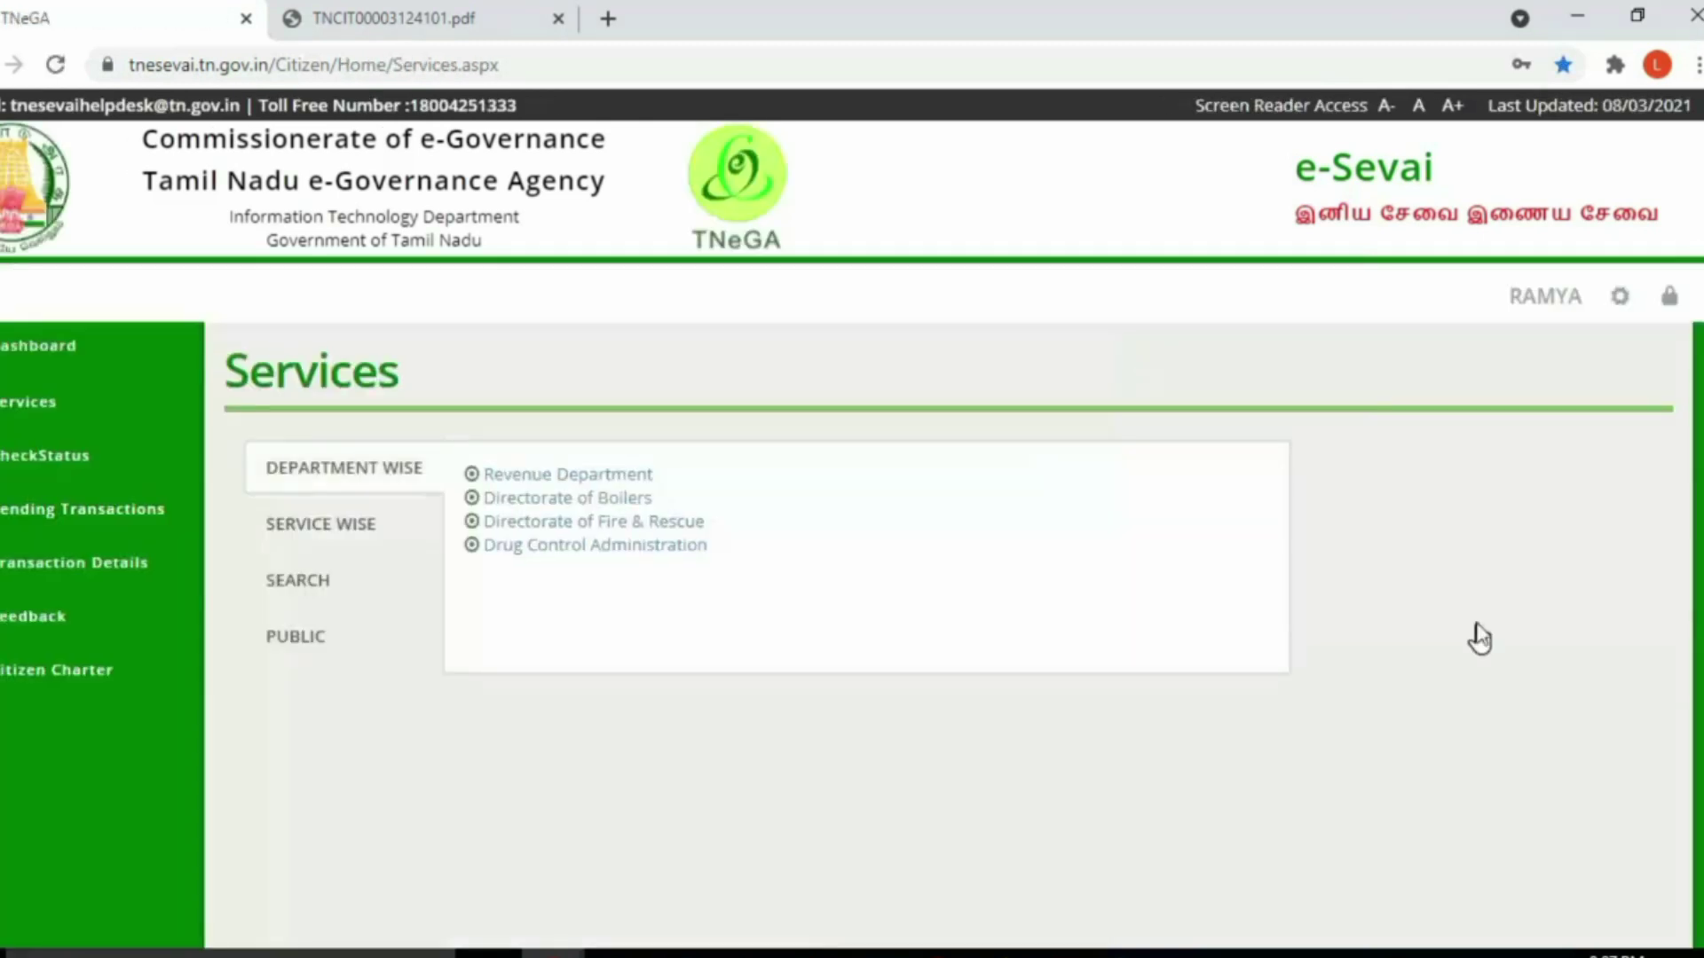
Step: Fetch the application's status in Check Status by entering its application number
click(11, 465)
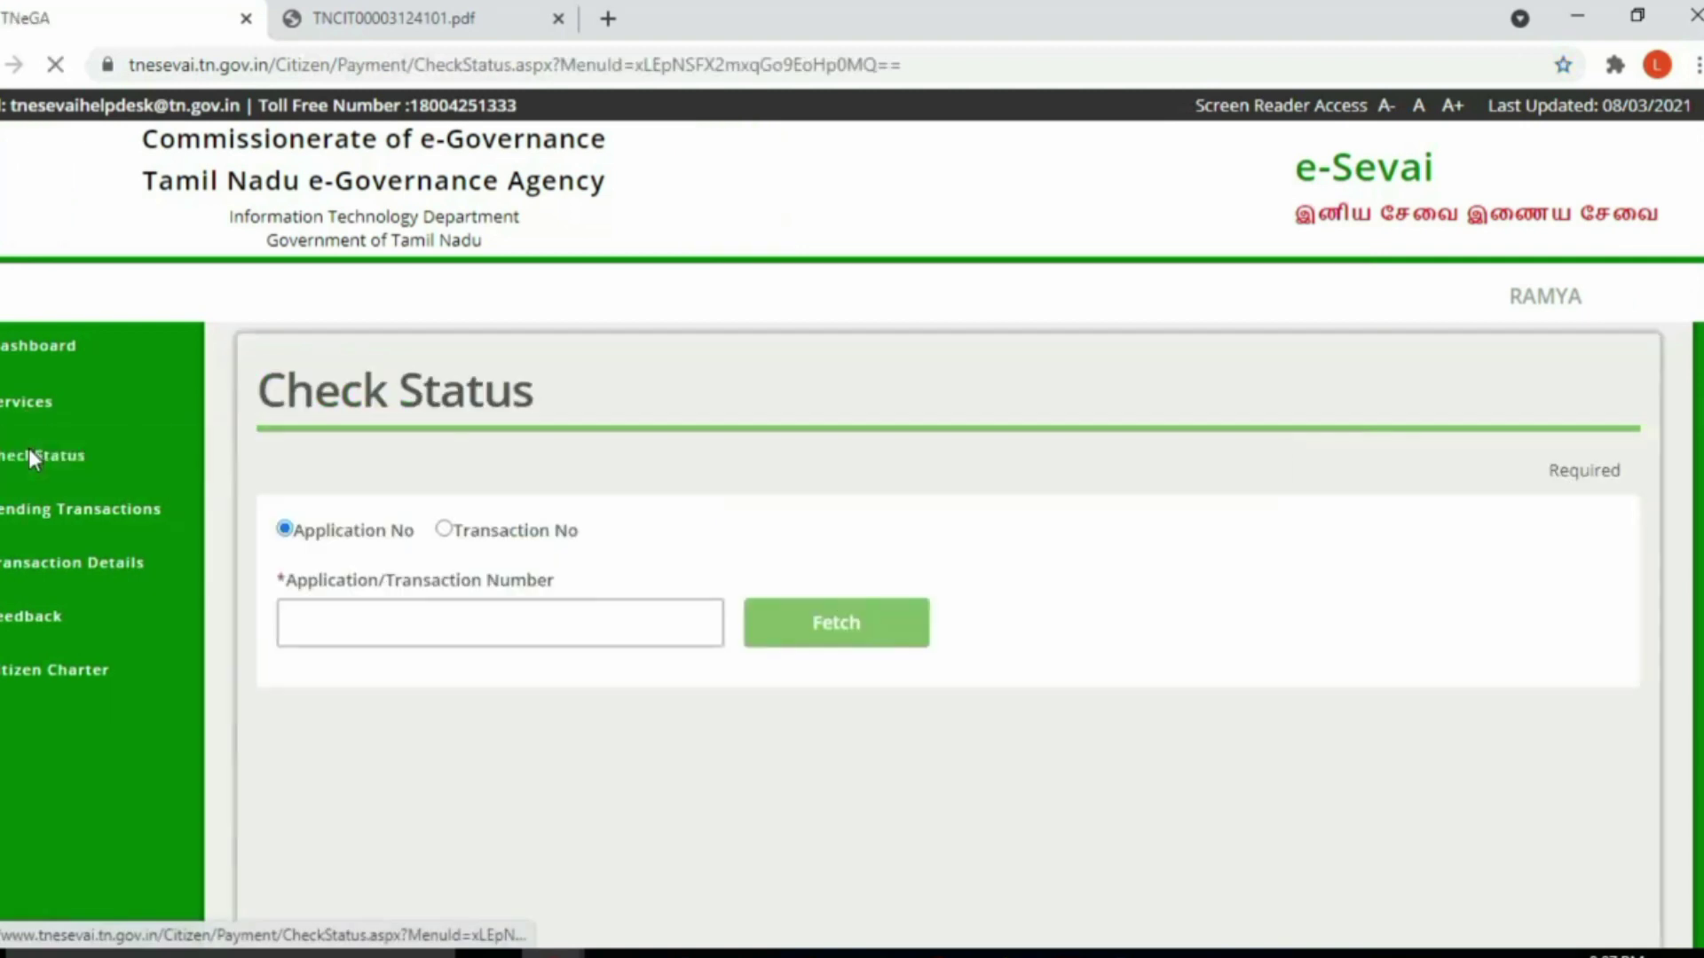
click(344, 618)
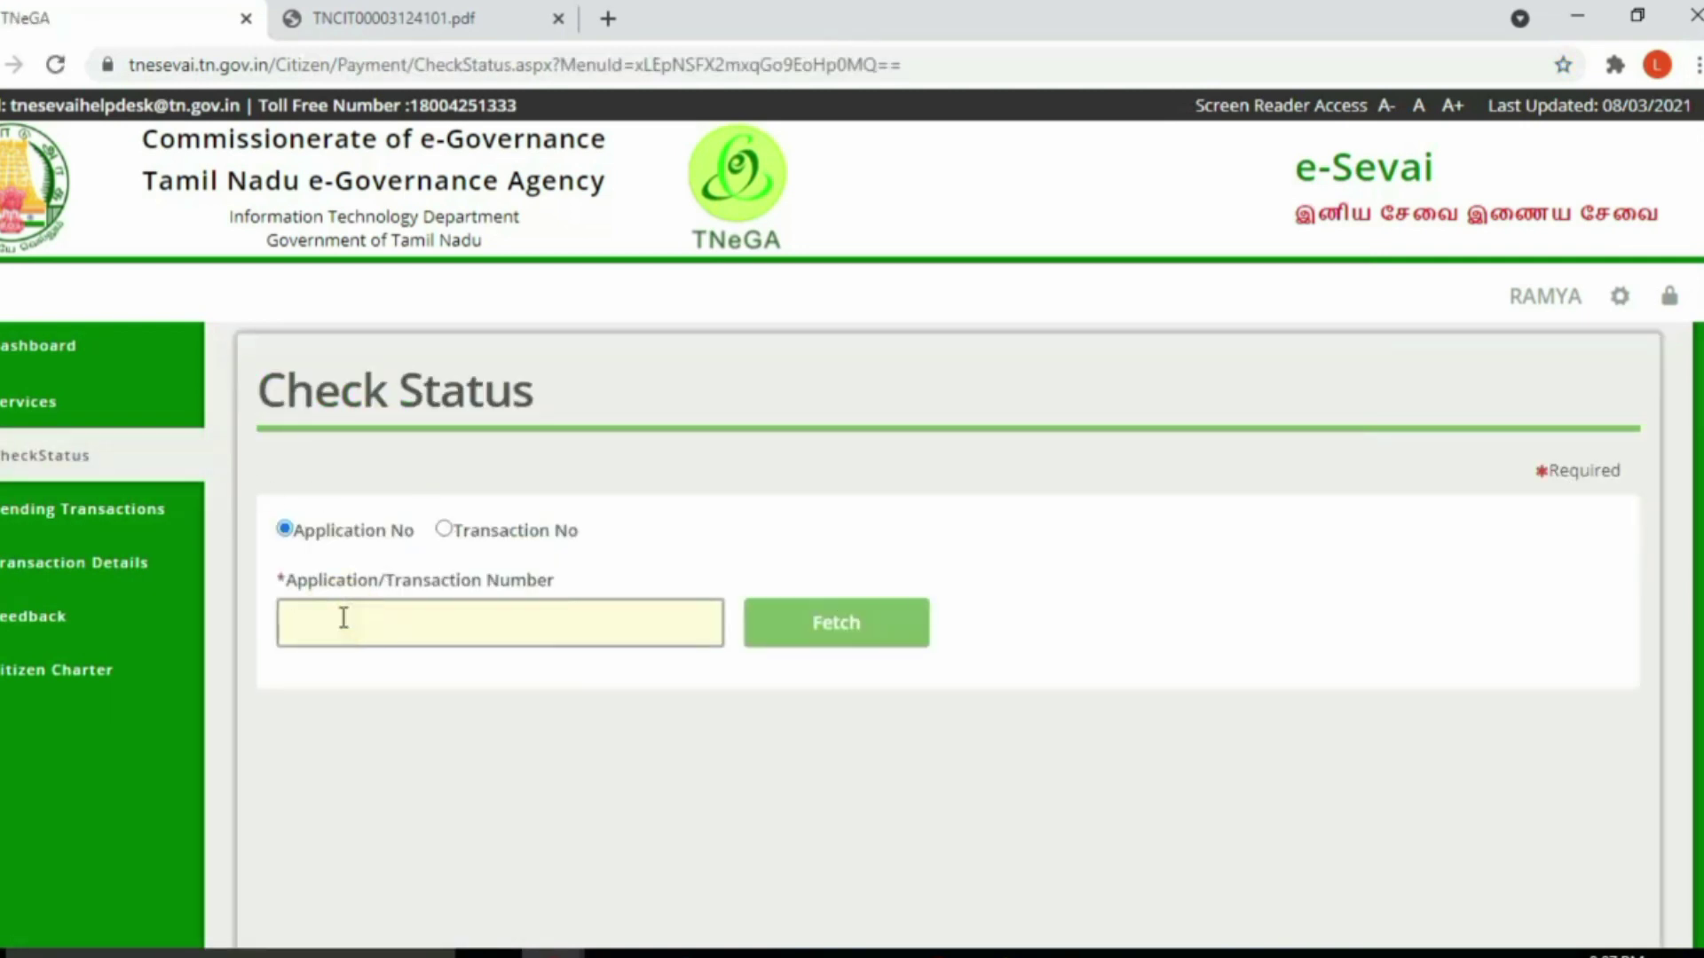
click(541, 708)
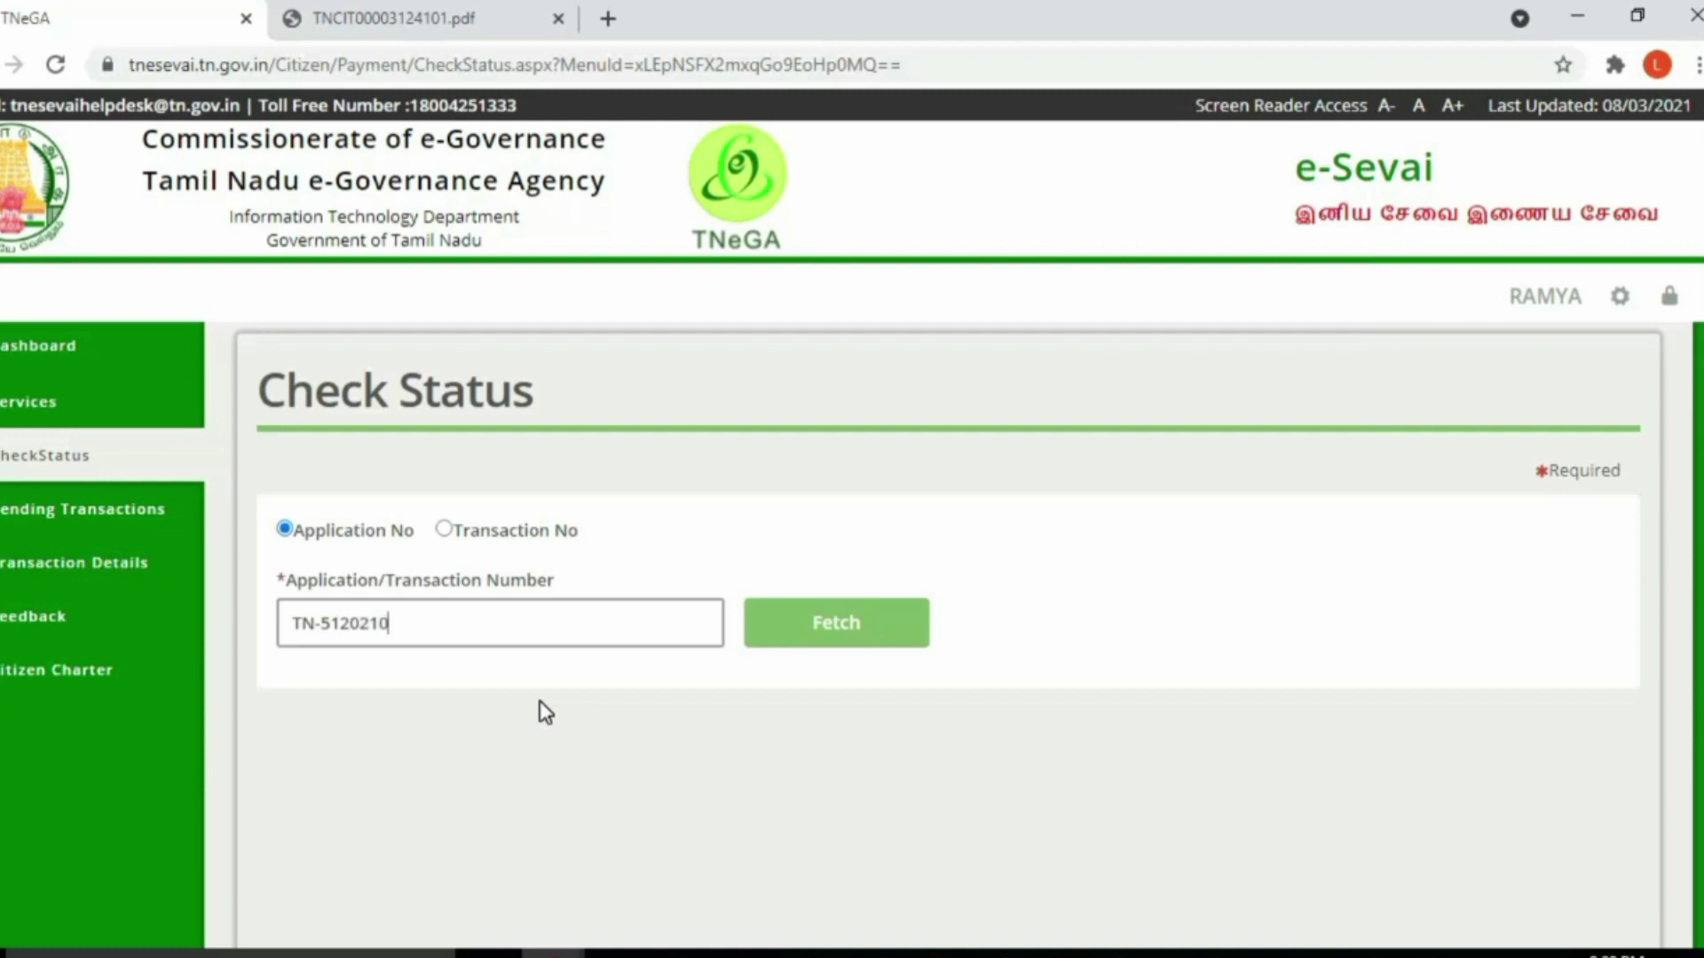
click(836, 623)
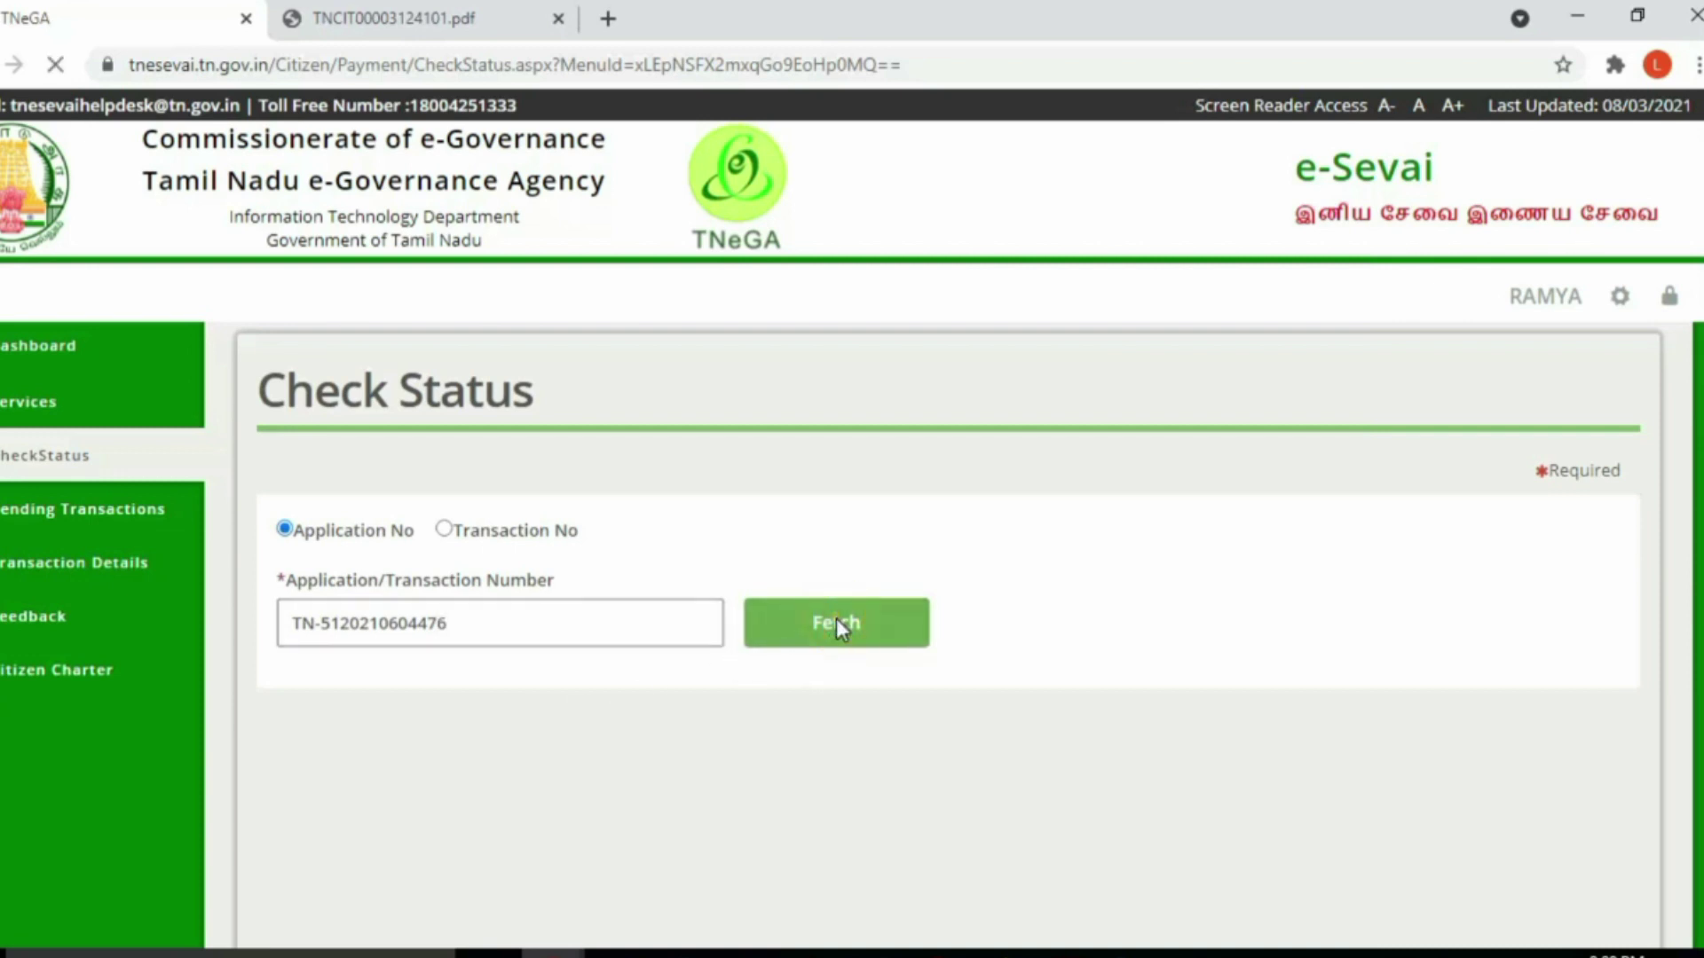
scroll(1200, 667, down, 1)
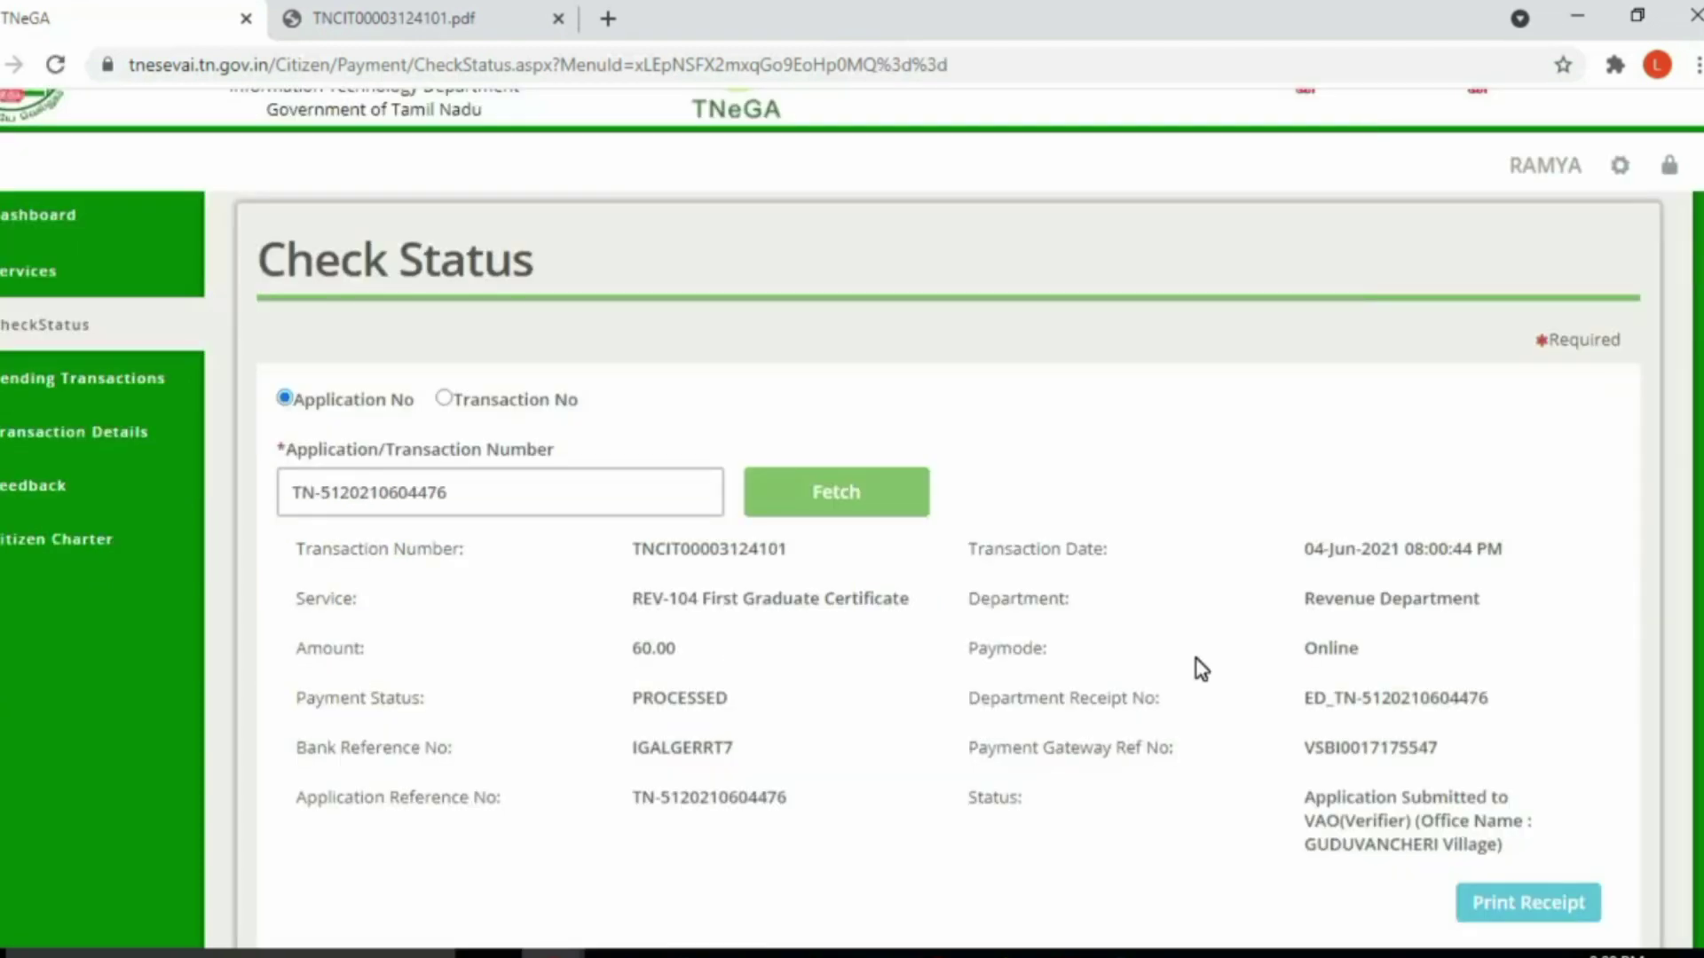